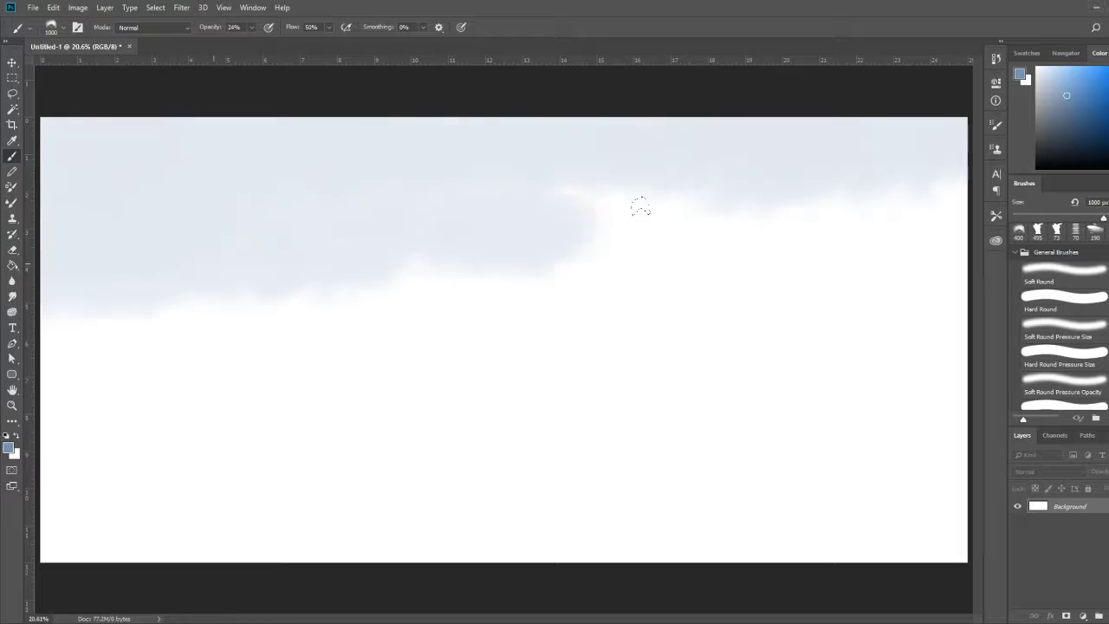
Wash the canvas in soft pale blue, with a deeper sky blue across the top.
{"action": "left_click_drag", "start_coordinate": [952, 346], "coordinate": [86, 364]}
{"action": "left_click_drag", "start_coordinate": [87, 260], "coordinate": [953, 364]}
{"action": "left_click", "coordinate": [12, 159]}
{"action": "left_click_drag", "start_coordinate": [952, 173], "coordinate": [107, 160]}
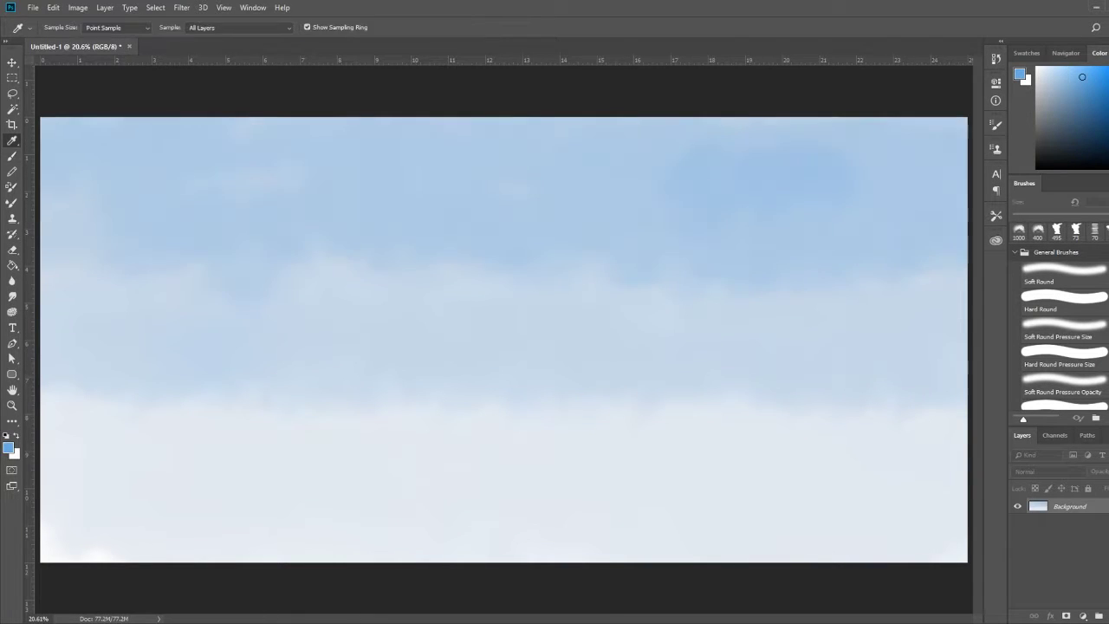
Paint soft white and grey cloud streaks across the sky with a smaller brush.
{"action": "key", "text": "bracketleft"}
{"action": "key", "text": "bracketleft"}
{"action": "key", "text": "bracketleft"}
{"action": "left_click_drag", "start_coordinate": [161, 248], "coordinate": [294, 204]}
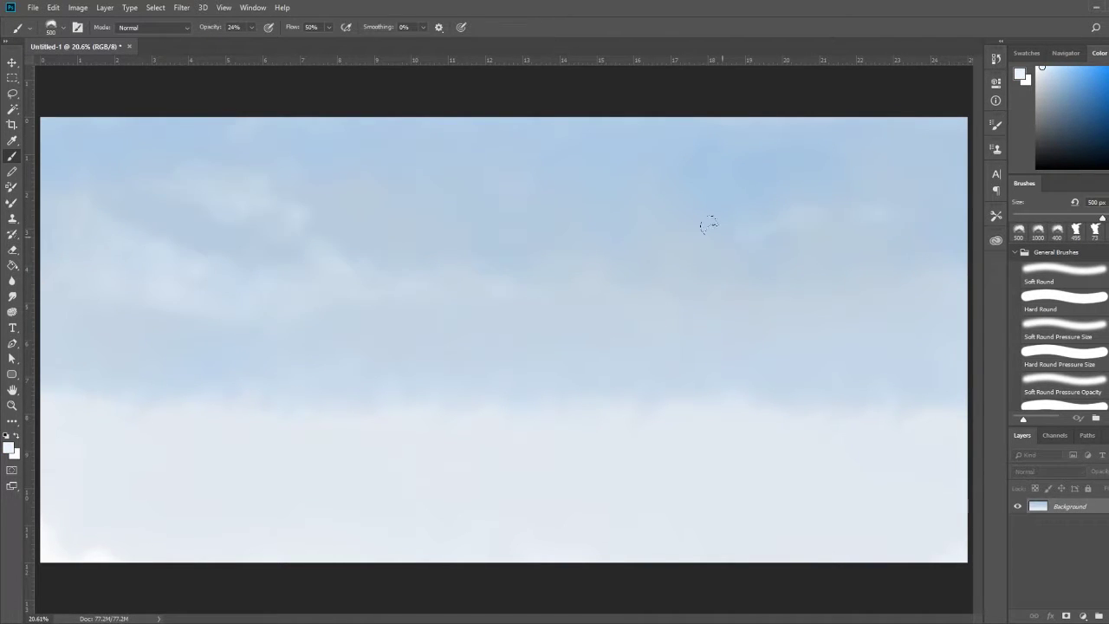
{"action": "left_click_drag", "start_coordinate": [173, 157], "coordinate": [161, 285]}
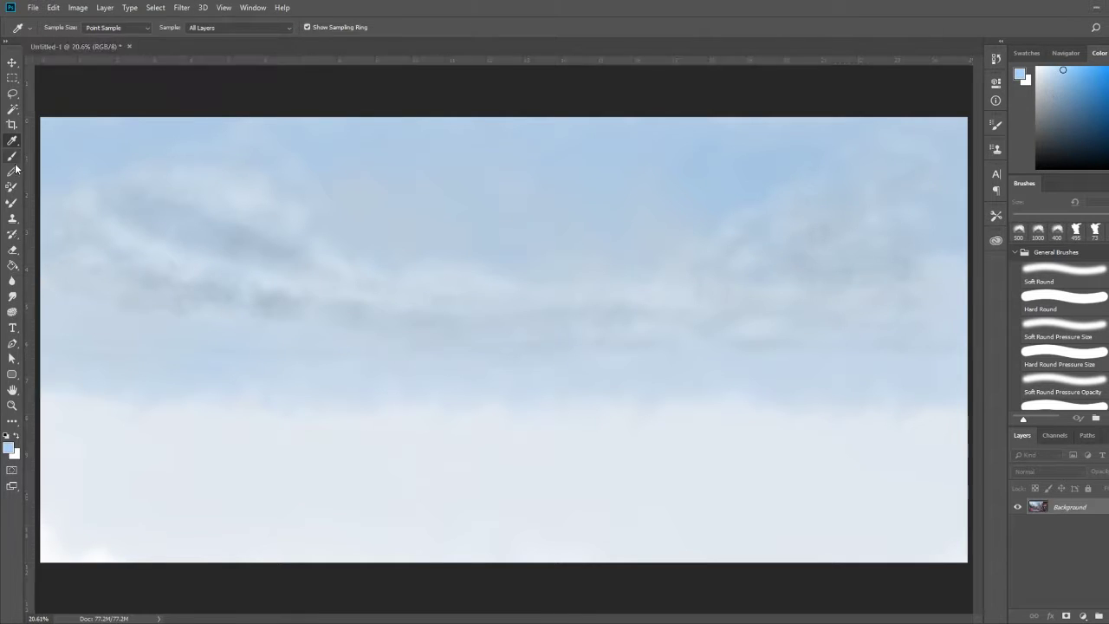
{"action": "left_click", "coordinate": [93, 122], "text": "alt"}
Add a mountain layer with a larger brush at full opacity and grey selected.
{"action": "key", "text": "ctrl+shift+alt+n"}
{"action": "key", "text": "bracketright"}
{"action": "key", "text": "0"}
{"action": "left_click", "coordinate": [1042, 111]}
Block in grey mountain masses and erase the sky back to carve peaks and the valley notch.
{"action": "left_click_drag", "start_coordinate": [597, 360], "coordinate": [762, 191]}
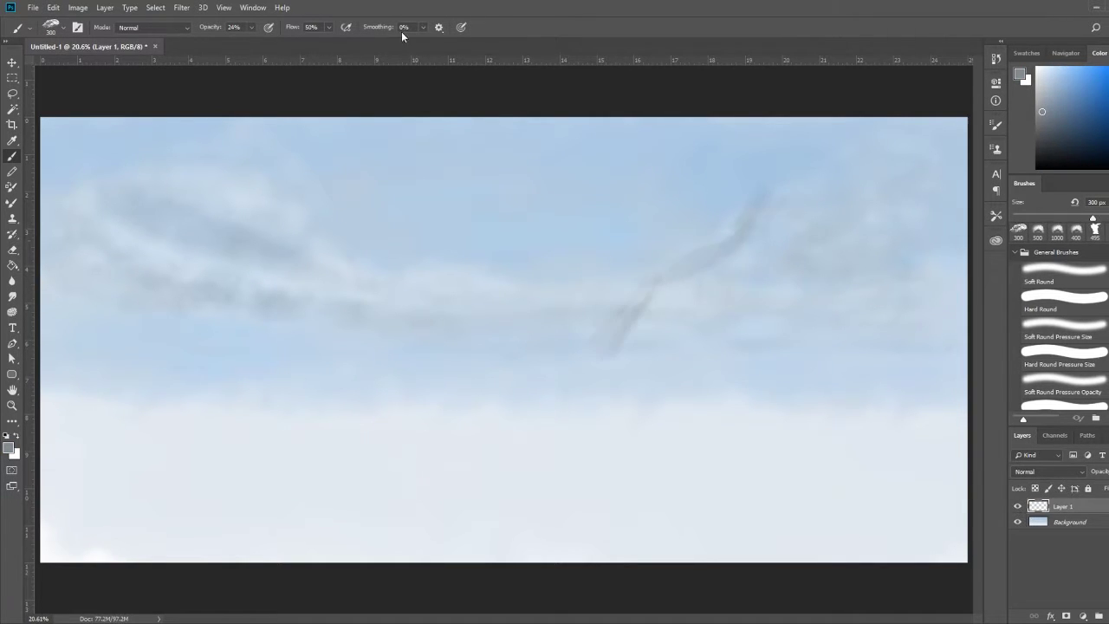
{"action": "mouse_move", "coordinate": [845, 148]}
{"action": "left_mouse_down"}
{"action": "mouse_move", "coordinate": [700, 254]}
{"action": "mouse_move", "coordinate": [711, 267]}
{"action": "mouse_move", "coordinate": [866, 277]}
{"action": "mouse_move", "coordinate": [488, 401]}
{"action": "mouse_move", "coordinate": [860, 283]}
{"action": "mouse_move", "coordinate": [817, 153]}
{"action": "mouse_move", "coordinate": [450, 407]}
{"action": "mouse_move", "coordinate": [944, 416]}
{"action": "left_mouse_up"}
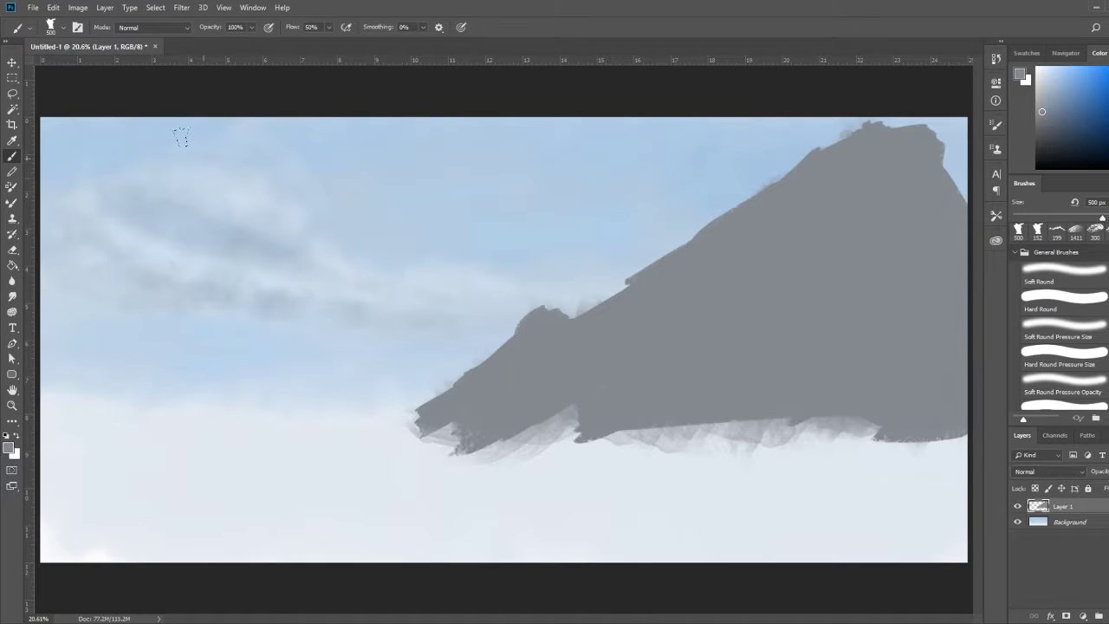
{"action": "mouse_move", "coordinate": [178, 136]}
{"action": "left_mouse_down"}
{"action": "mouse_move", "coordinate": [89, 283]}
{"action": "mouse_move", "coordinate": [306, 324]}
{"action": "left_mouse_up"}
{"action": "key", "text": "e"}
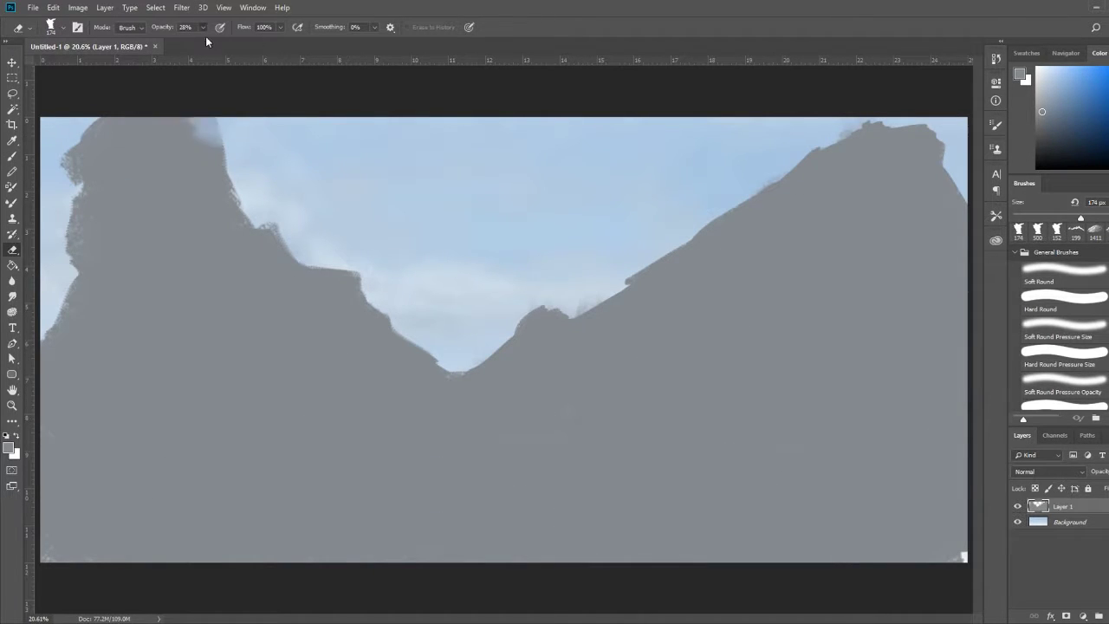
{"action": "left_click_drag", "start_coordinate": [204, 130], "coordinate": [76, 285]}
{"action": "left_click_drag", "start_coordinate": [787, 153], "coordinate": [719, 346]}
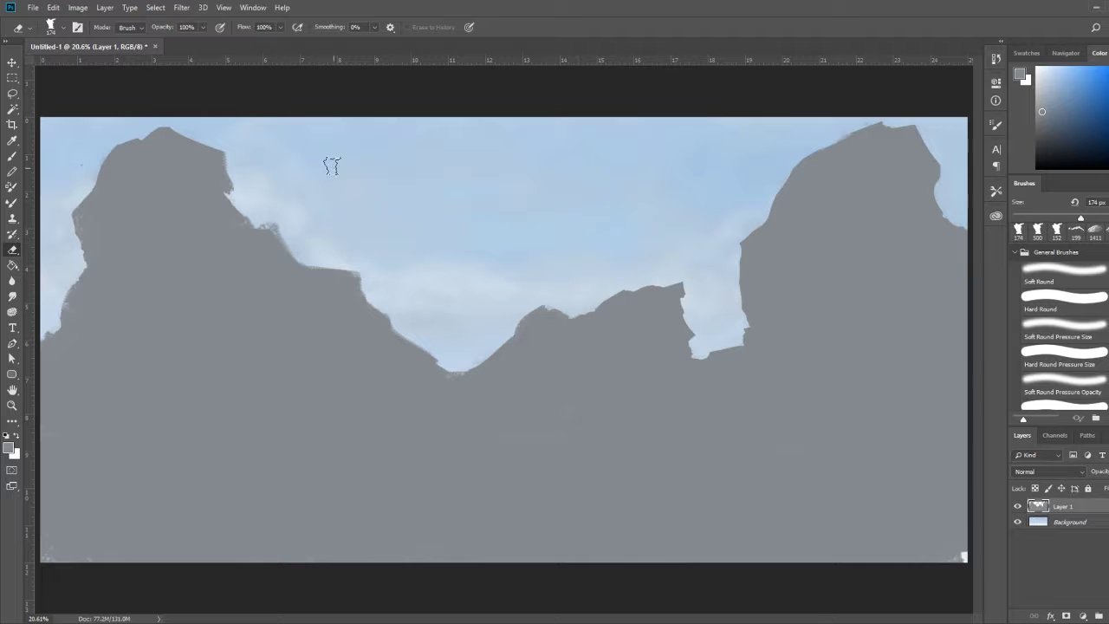
Refine the left and right ridges in grey with blocky edges, then pick a darker grey.
{"action": "key", "text": "b"}
{"action": "left_click_drag", "start_coordinate": [74, 295], "coordinate": [242, 195]}
{"action": "mouse_move", "coordinate": [182, 125]}
{"action": "left_mouse_down"}
{"action": "mouse_move", "coordinate": [252, 217]}
{"action": "mouse_move", "coordinate": [346, 268]}
{"action": "left_mouse_up"}
{"action": "left_click_drag", "start_coordinate": [779, 147], "coordinate": [741, 337]}
{"action": "left_click", "coordinate": [1044, 113]}
On a new layer, paint darker grey hills and long horizontal ridge strokes across the lower half.
{"action": "key", "text": "ctrl+shift+alt+n"}
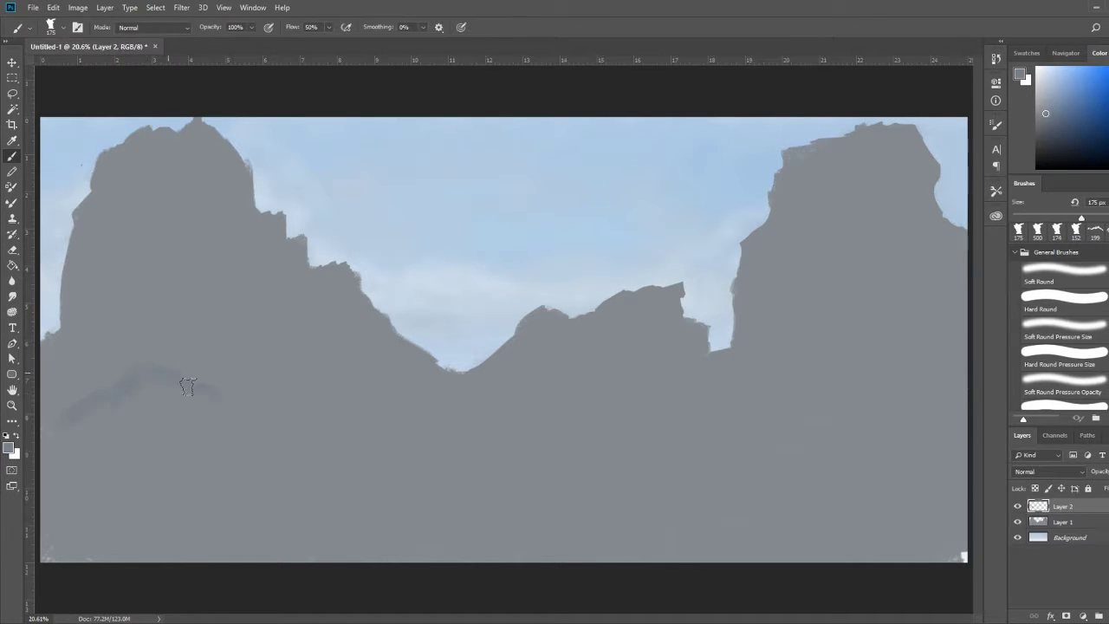
{"action": "left_click_drag", "start_coordinate": [95, 346], "coordinate": [295, 433]}
{"action": "left_click_drag", "start_coordinate": [43, 468], "coordinate": [355, 459]}
{"action": "mouse_move", "coordinate": [321, 390]}
{"action": "left_mouse_down"}
{"action": "mouse_move", "coordinate": [381, 334]}
{"action": "mouse_move", "coordinate": [468, 468]}
{"action": "left_mouse_up"}
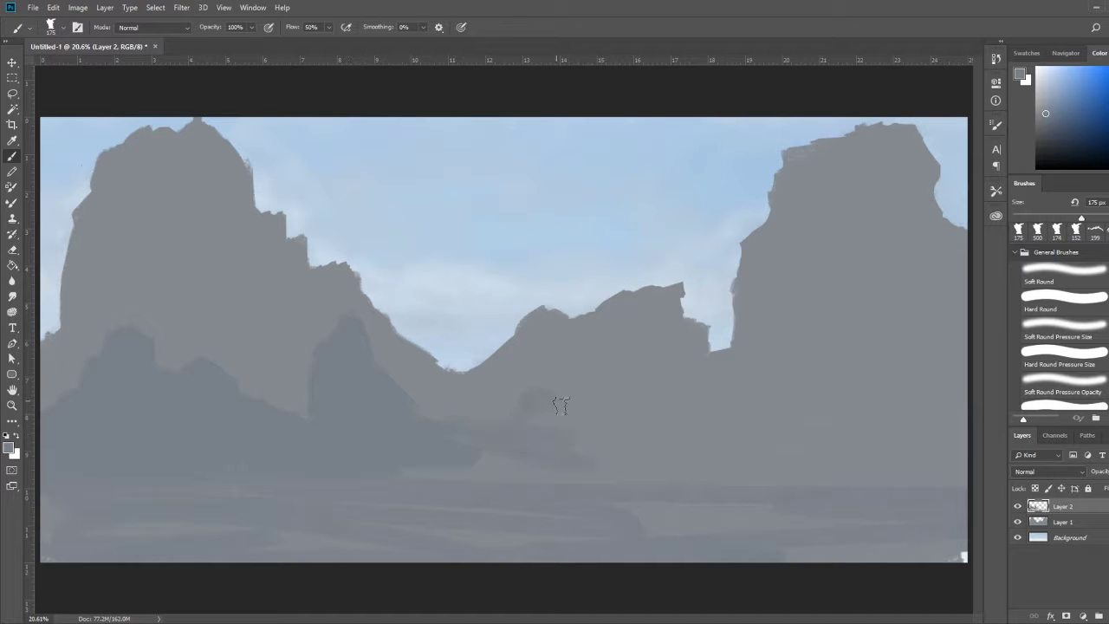
{"action": "left_click_drag", "start_coordinate": [474, 415], "coordinate": [915, 459]}
{"action": "key", "text": "ctrl+shift+e"}
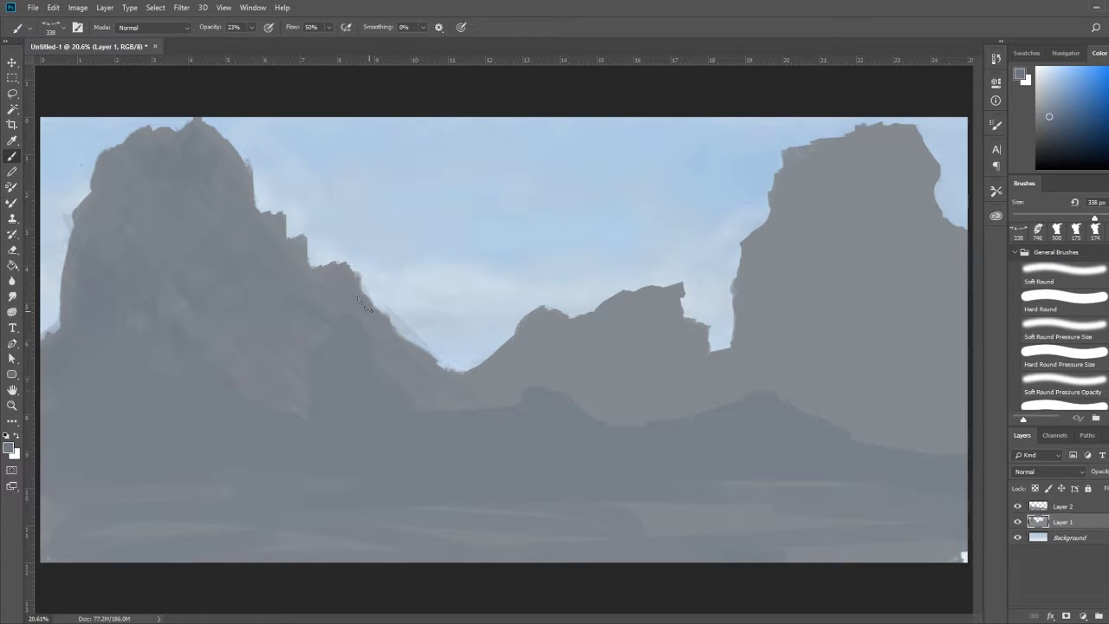
Remove the dark mid-ground hills and brush a faint bluish-grey shadow on the left mountain.
{"action": "left_click", "coordinate": [329, 285], "text": "alt"}
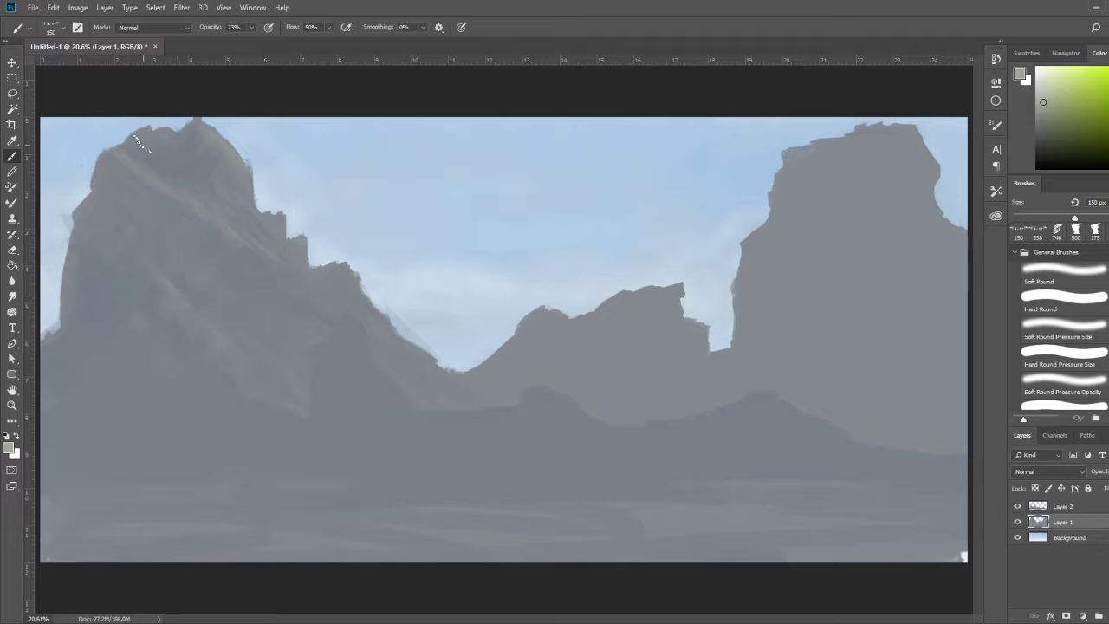
{"action": "key", "text": "bracketleft"}
{"action": "key", "text": "bracketleft"}
{"action": "key", "text": "bracketleft"}
{"action": "key", "text": "ctrl+z"}
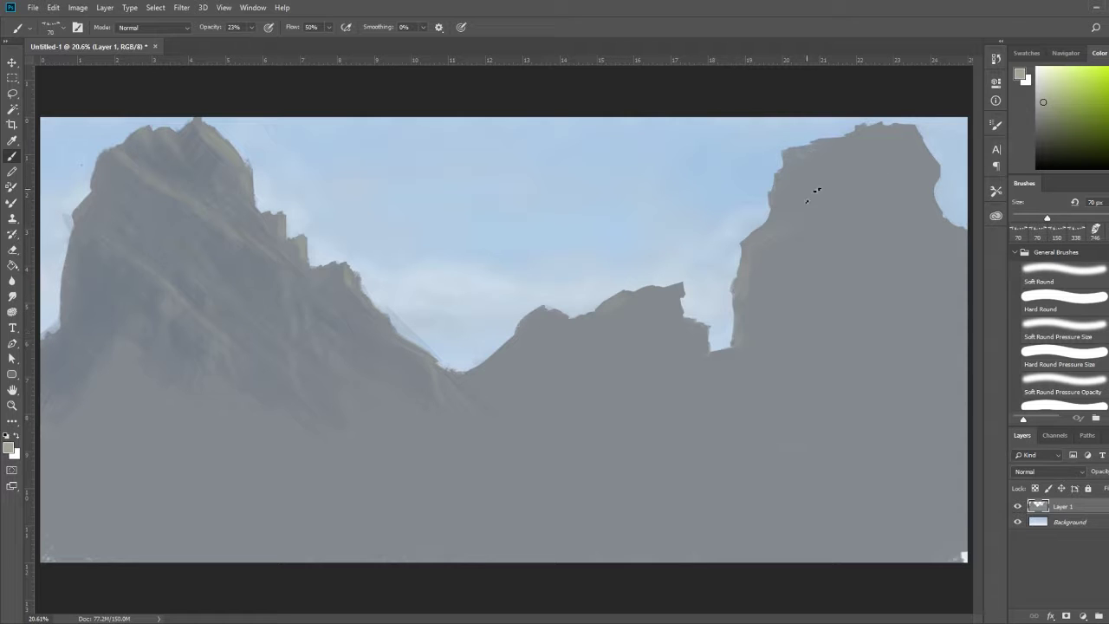
{"action": "left_click", "coordinate": [560, 391], "text": "alt"}
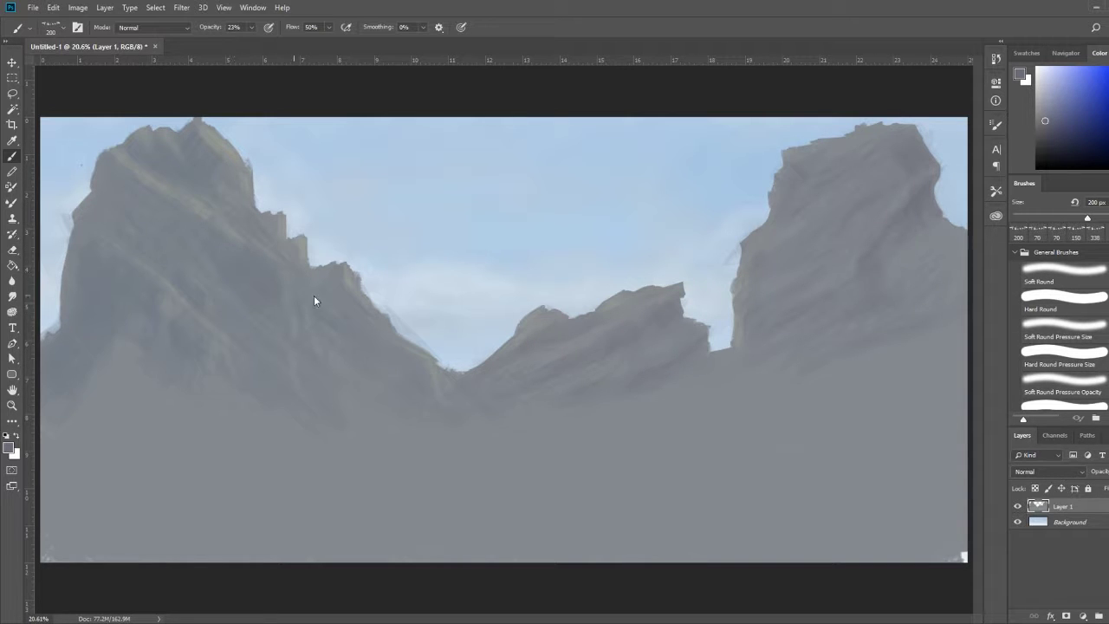
{"action": "left_click_drag", "start_coordinate": [134, 342], "coordinate": [83, 362]}
Highlight the ridges with warm tan, light blue and off-white tones, then add a new layer.
{"action": "left_click", "coordinate": [305, 252], "text": "alt"}
{"action": "key", "text": "bracketright"}
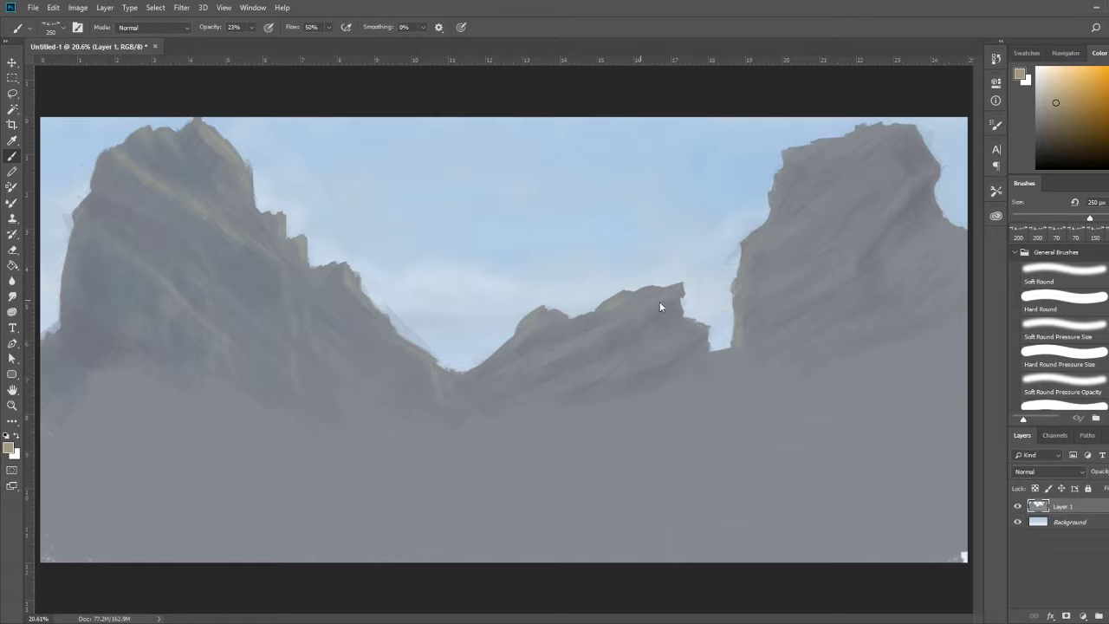
{"action": "key", "text": "bracketleft"}
{"action": "key", "text": "bracketleft"}
{"action": "key", "text": "bracketleft"}
{"action": "left_click", "coordinate": [722, 312], "text": "alt"}
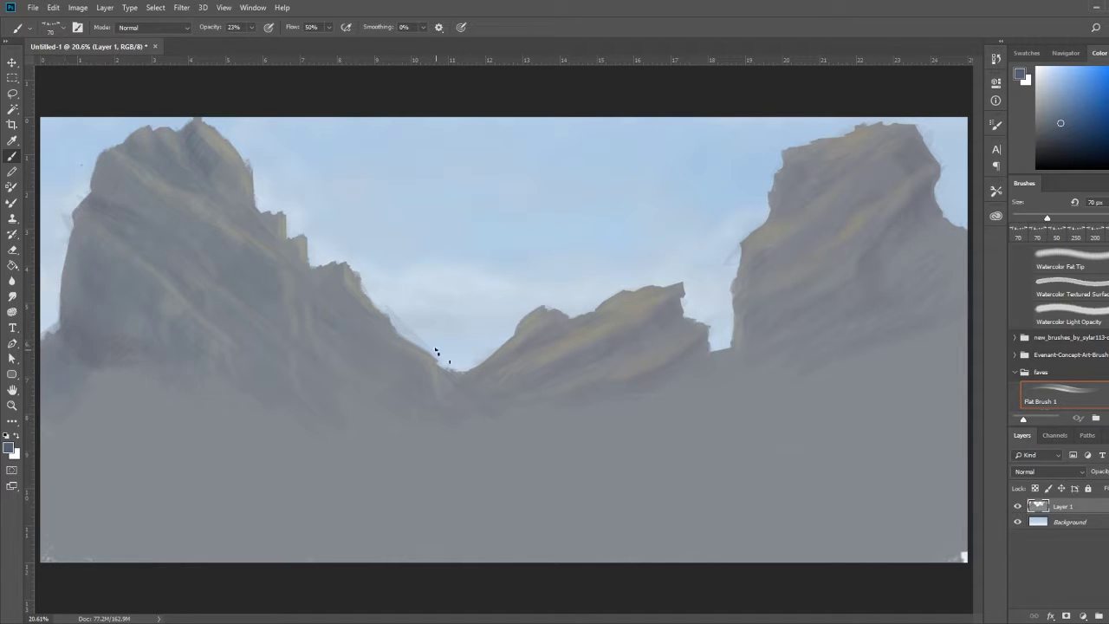
{"action": "left_click", "coordinate": [436, 350], "text": "alt"}
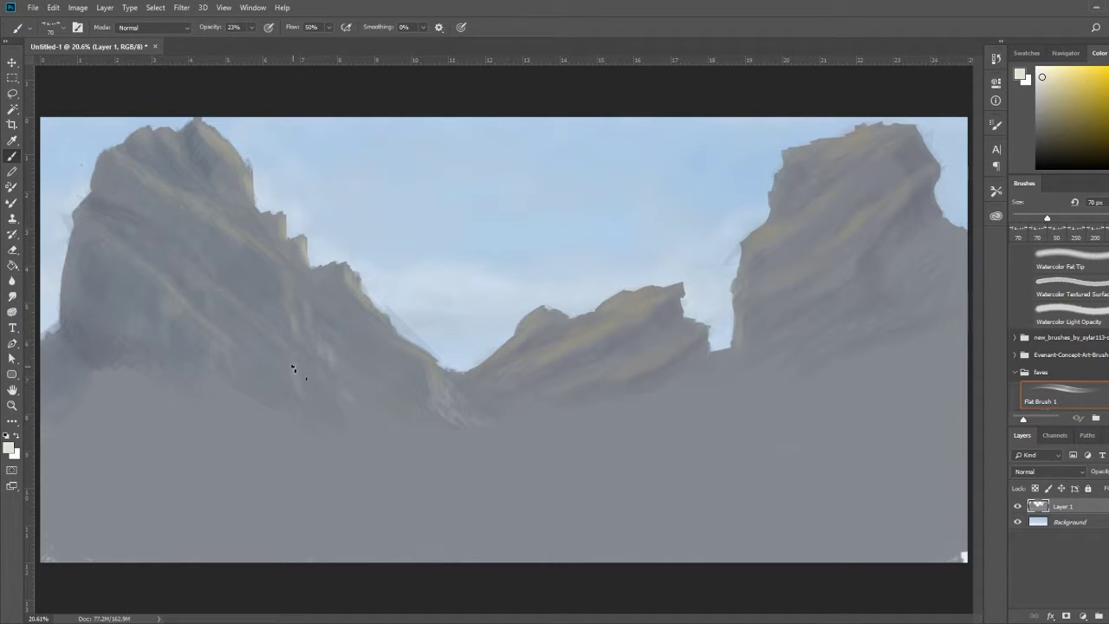
{"action": "key", "text": "ctrl+shift+alt+n"}
Paint pale cliff strokes at lower left and a faint olive band along the right mountain's base.
{"action": "left_click_drag", "start_coordinate": [378, 459], "coordinate": [392, 426]}
{"action": "mouse_move", "coordinate": [250, 476]}
{"action": "left_mouse_down"}
{"action": "mouse_move", "coordinate": [345, 462]}
{"action": "mouse_move", "coordinate": [246, 418]}
{"action": "mouse_move", "coordinate": [198, 461]}
{"action": "left_mouse_up"}
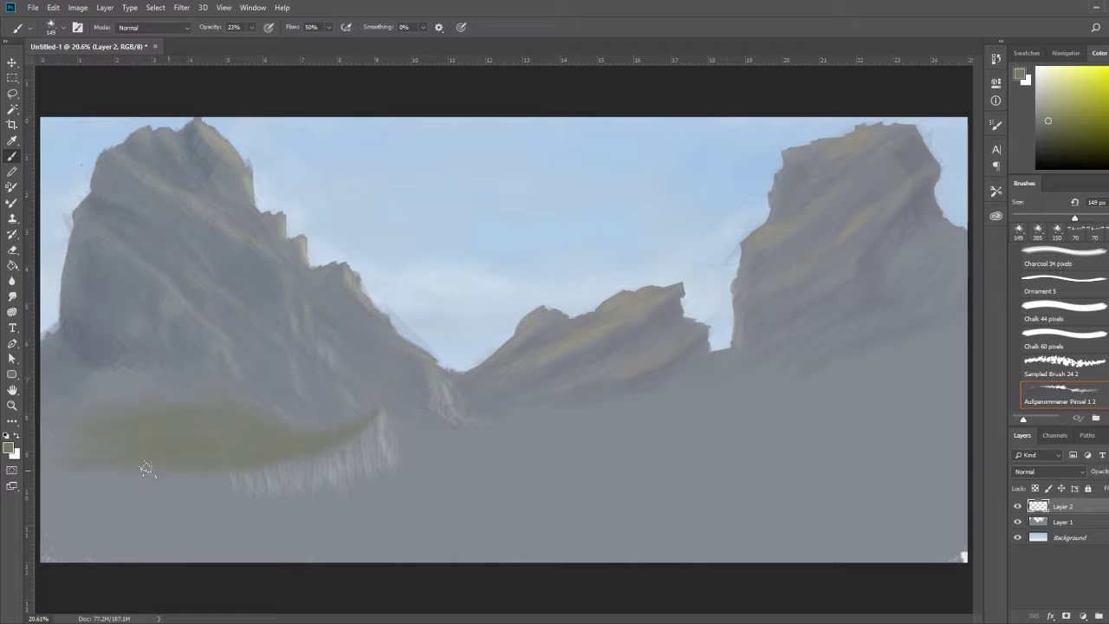
{"action": "left_click_drag", "start_coordinate": [727, 356], "coordinate": [953, 399]}
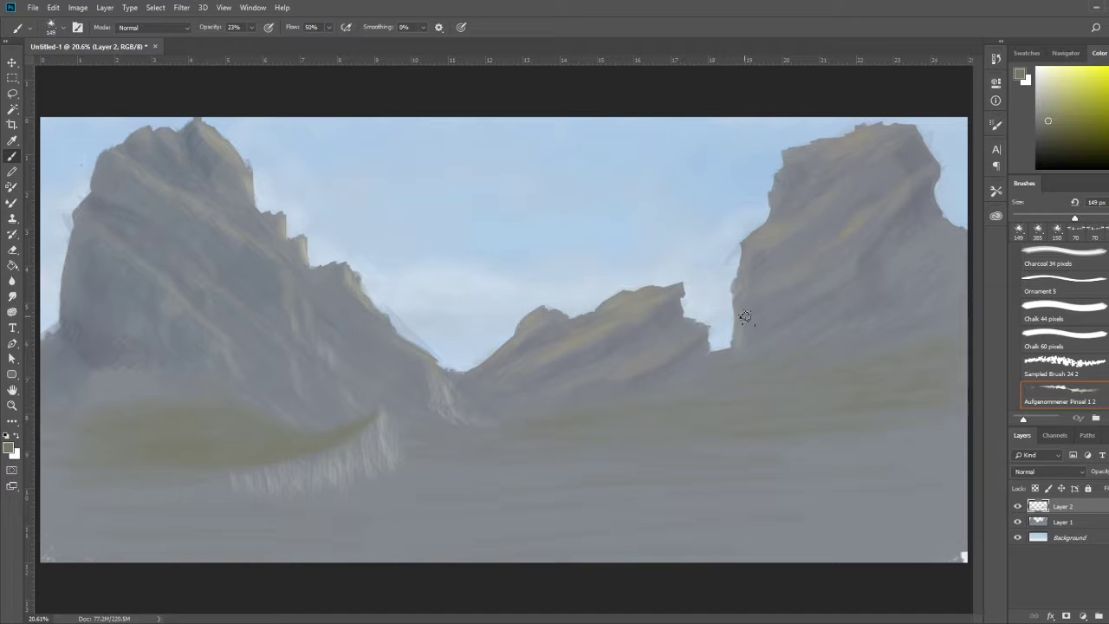
{"action": "mouse_move", "coordinate": [366, 425]}
{"action": "left_mouse_down"}
{"action": "mouse_move", "coordinate": [404, 440]}
{"action": "mouse_move", "coordinate": [347, 463]}
{"action": "left_mouse_up"}
Shade the foreground cliff at 80 px, add brownish ground, and highlight it with yellowish strokes.
{"action": "key", "text": "bracketleft"}
{"action": "key", "text": "bracketleft"}
{"action": "key", "text": "bracketleft"}
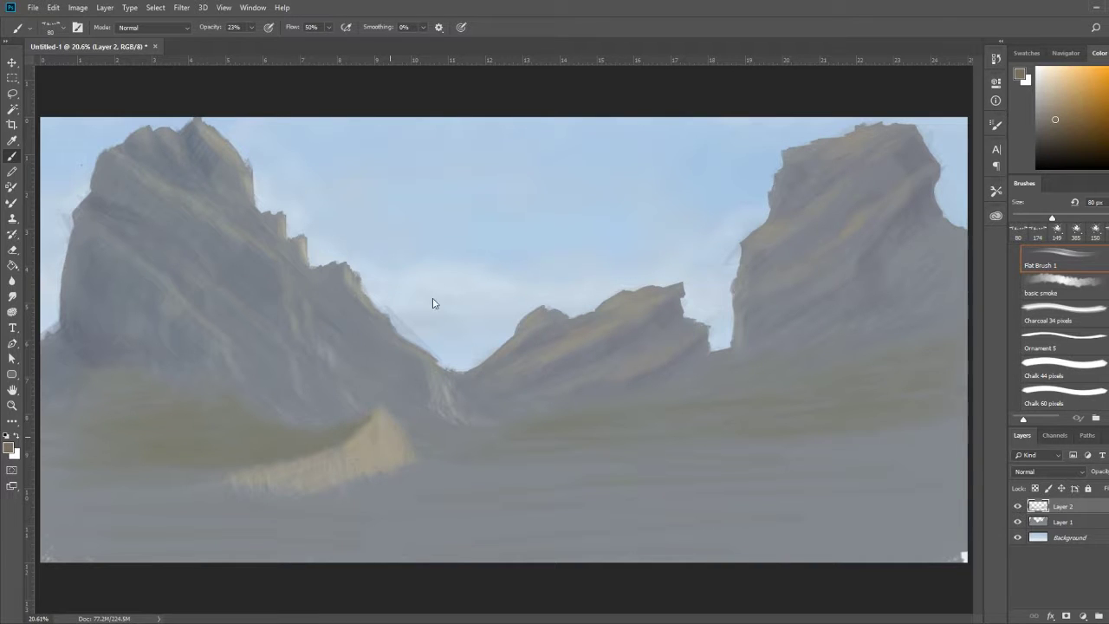
{"action": "left_click", "coordinate": [379, 445], "text": "alt"}
{"action": "left_click_drag", "start_coordinate": [375, 429], "coordinate": [378, 444]}
{"action": "mouse_move", "coordinate": [124, 445]}
{"action": "left_mouse_down"}
{"action": "mouse_move", "coordinate": [143, 483]}
{"action": "mouse_move", "coordinate": [104, 482]}
{"action": "mouse_move", "coordinate": [252, 485]}
{"action": "left_mouse_up"}
{"action": "left_click", "coordinate": [385, 425], "text": "alt"}
{"action": "left_click_drag", "start_coordinate": [385, 424], "coordinate": [450, 451]}
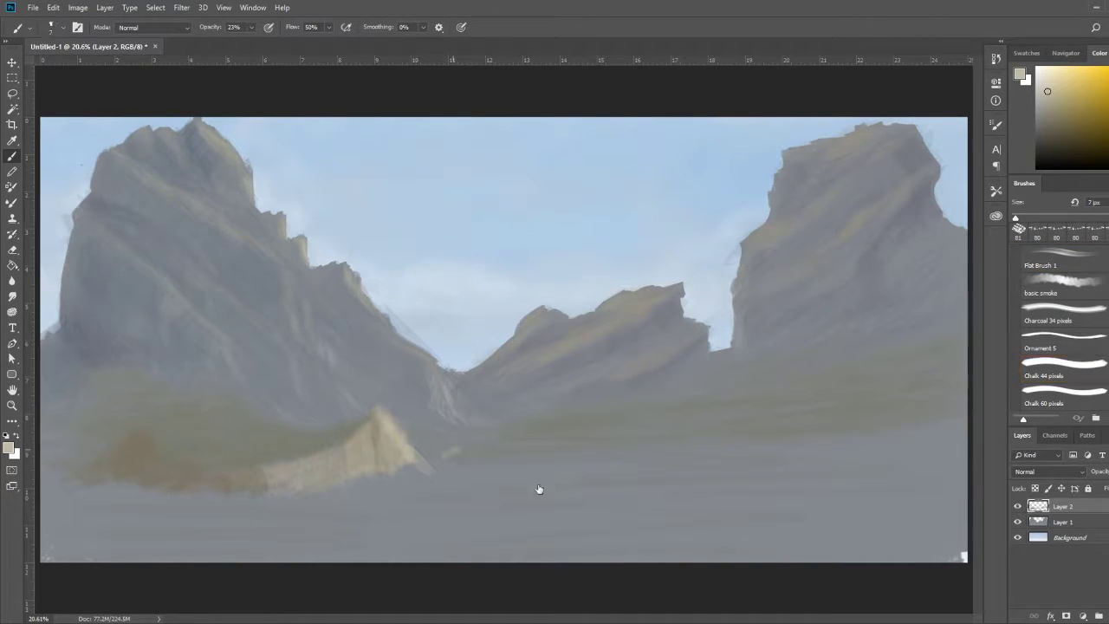
Undo trial teal water streaks and cover the foreground cliff with olive at full opacity, 90 px.
{"action": "key", "text": "comma"}
{"action": "key", "text": "ctrl+shift+alt+n"}
{"action": "left_click_drag", "start_coordinate": [315, 511], "coordinate": [599, 495]}
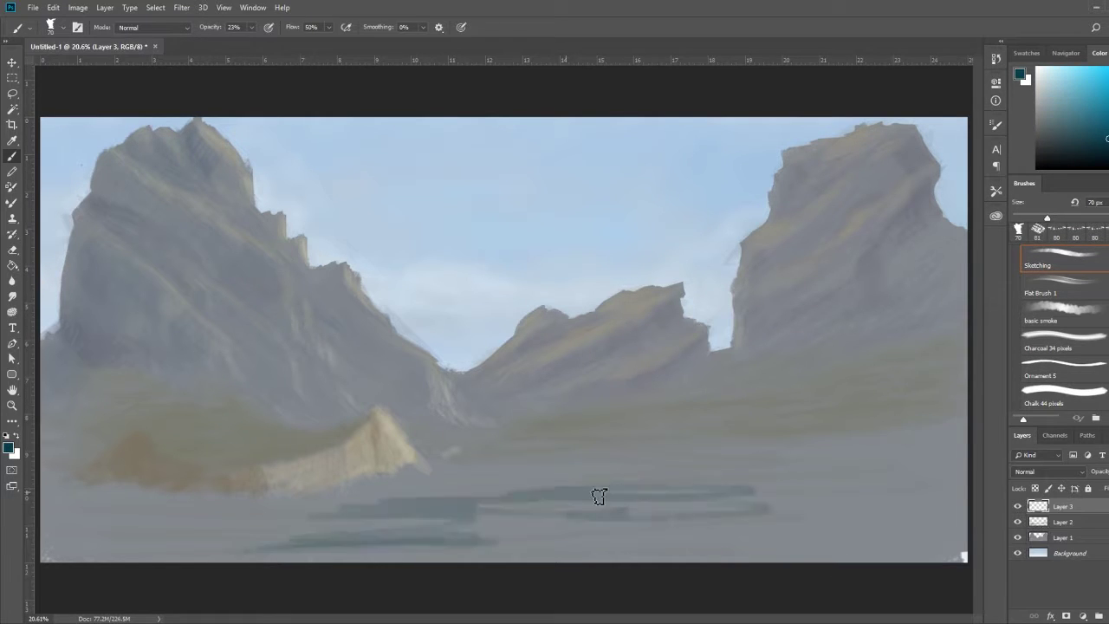
{"action": "key", "text": "ctrl+z"}
{"action": "key", "text": "alt+bracketleft"}
{"action": "left_click", "coordinate": [358, 427], "text": "alt"}
{"action": "key", "text": "0"}
{"action": "key", "text": "bracketright"}
{"action": "key", "text": "bracketright"}
{"action": "mouse_move", "coordinate": [389, 421]}
{"action": "left_mouse_down"}
{"action": "mouse_move", "coordinate": [347, 459]}
{"action": "mouse_move", "coordinate": [410, 454]}
{"action": "mouse_move", "coordinate": [336, 477]}
{"action": "mouse_move", "coordinate": [94, 446]}
{"action": "mouse_move", "coordinate": [141, 366]}
{"action": "mouse_move", "coordinate": [54, 466]}
{"action": "mouse_move", "coordinate": [411, 403]}
{"action": "left_mouse_up"}
Paint light beige strokes along the olive bank's edges with the flat brush.
{"action": "left_click", "coordinate": [622, 355], "text": "alt"}
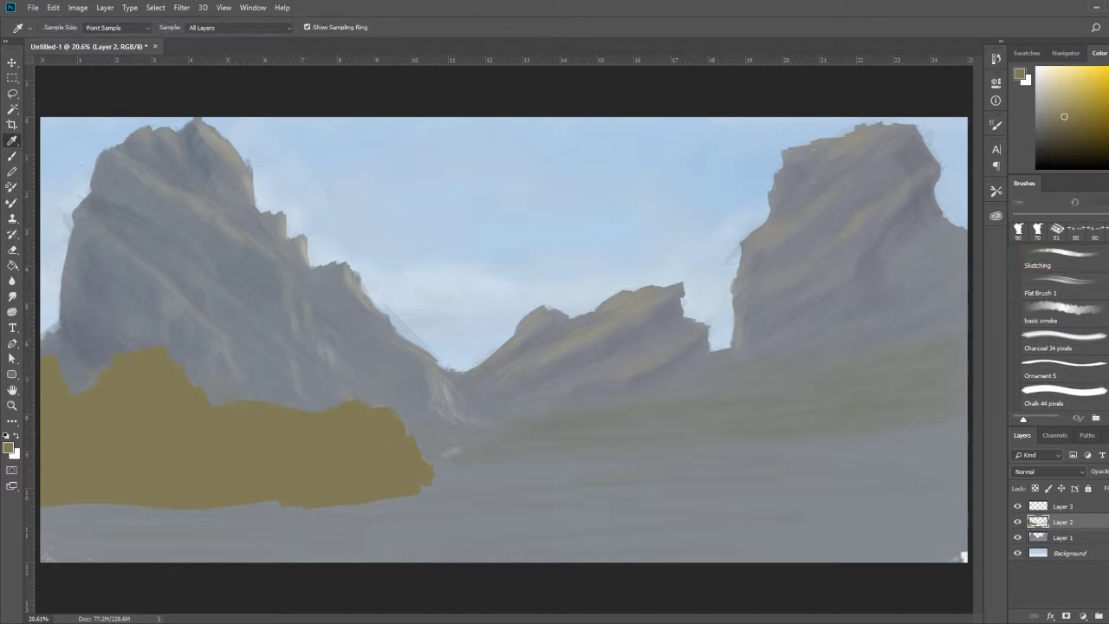
{"action": "key", "text": "period"}
{"action": "left_click", "coordinate": [394, 428], "text": "alt"}
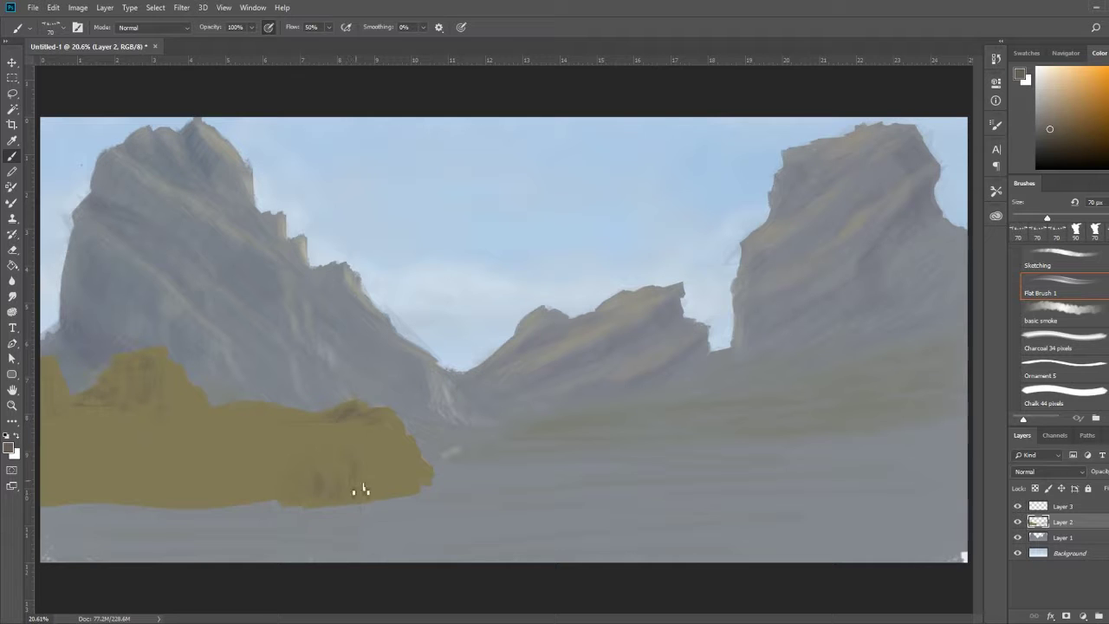
{"action": "left_click", "coordinate": [395, 425], "text": "alt"}
{"action": "mouse_move", "coordinate": [396, 425]}
{"action": "left_mouse_down"}
{"action": "mouse_move", "coordinate": [216, 421]}
{"action": "mouse_move", "coordinate": [168, 366]}
{"action": "mouse_move", "coordinate": [379, 475]}
{"action": "left_mouse_up"}
Shrink the brush to 40 px and paint a brown rock stroke at the lower left.
{"action": "left_click", "coordinate": [243, 415], "text": "alt"}
{"action": "key", "text": "bracketleft"}
{"action": "key", "text": "bracketleft"}
{"action": "key", "text": "bracketleft"}
{"action": "left_click", "coordinate": [262, 429], "text": "alt"}
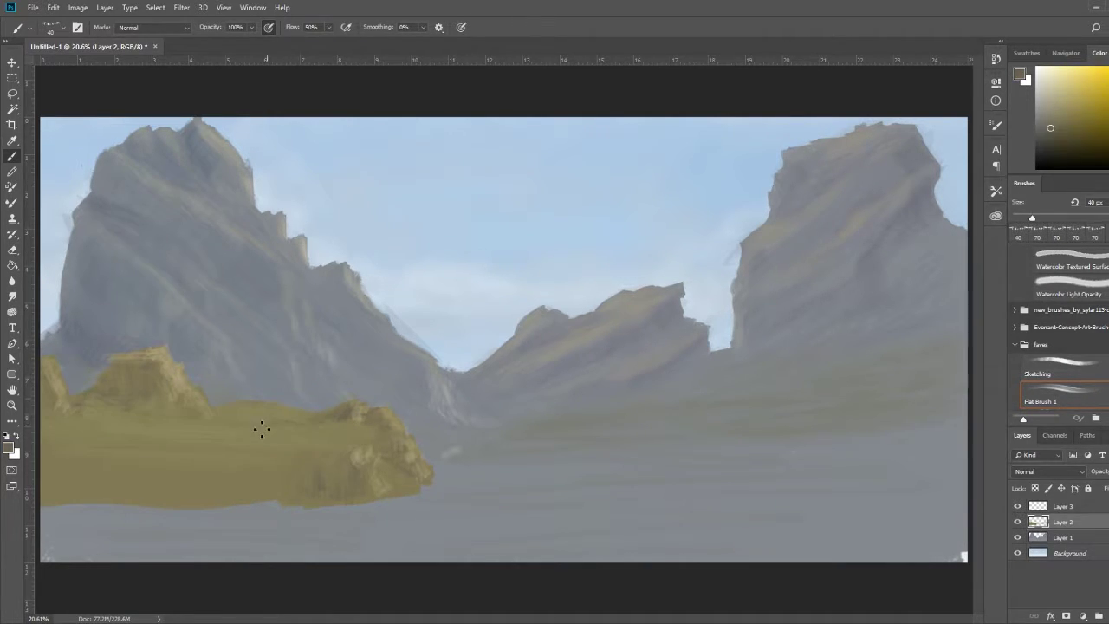
{"action": "left_click", "coordinate": [364, 433], "text": "alt"}
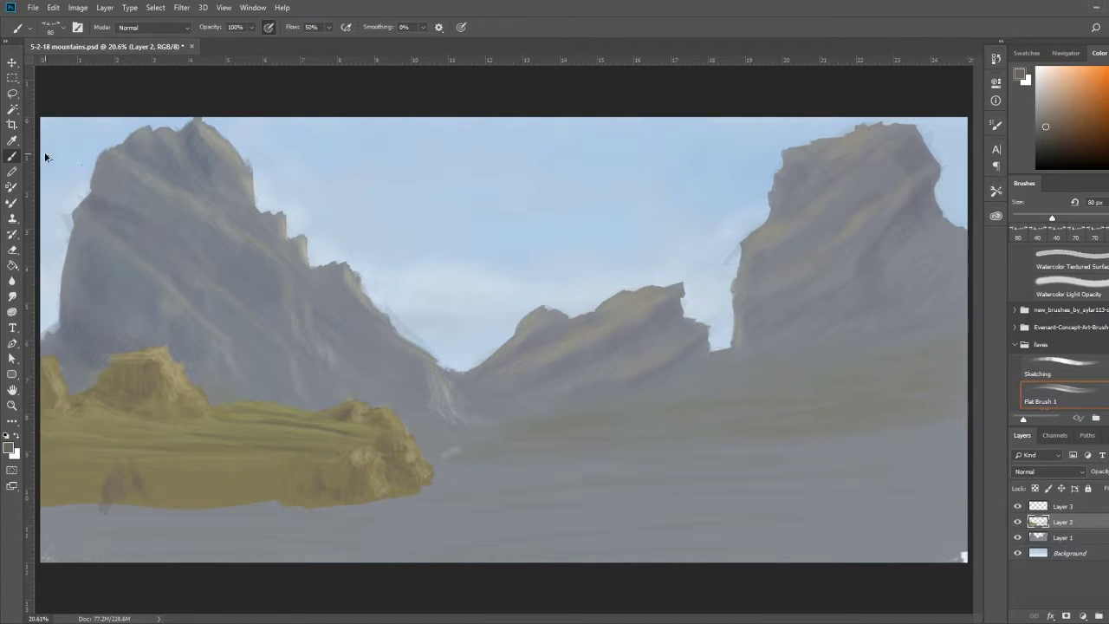
{"action": "mouse_move", "coordinate": [116, 485]}
{"action": "left_mouse_down"}
{"action": "mouse_move", "coordinate": [347, 475]}
{"action": "mouse_move", "coordinate": [208, 490]}
{"action": "left_mouse_up"}
At 30% opacity, shade the small left hill and repaint the lower-left rocks browner.
{"action": "key", "text": "3"}
{"action": "left_click", "coordinate": [325, 475], "text": "alt"}
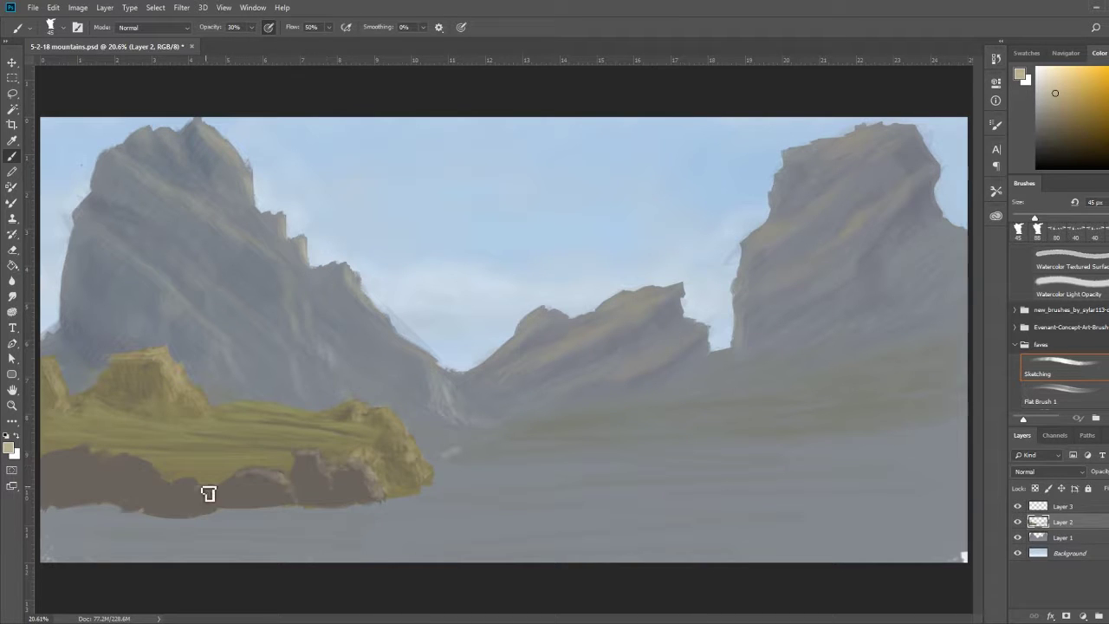
{"action": "left_click", "coordinate": [411, 462], "text": "alt"}
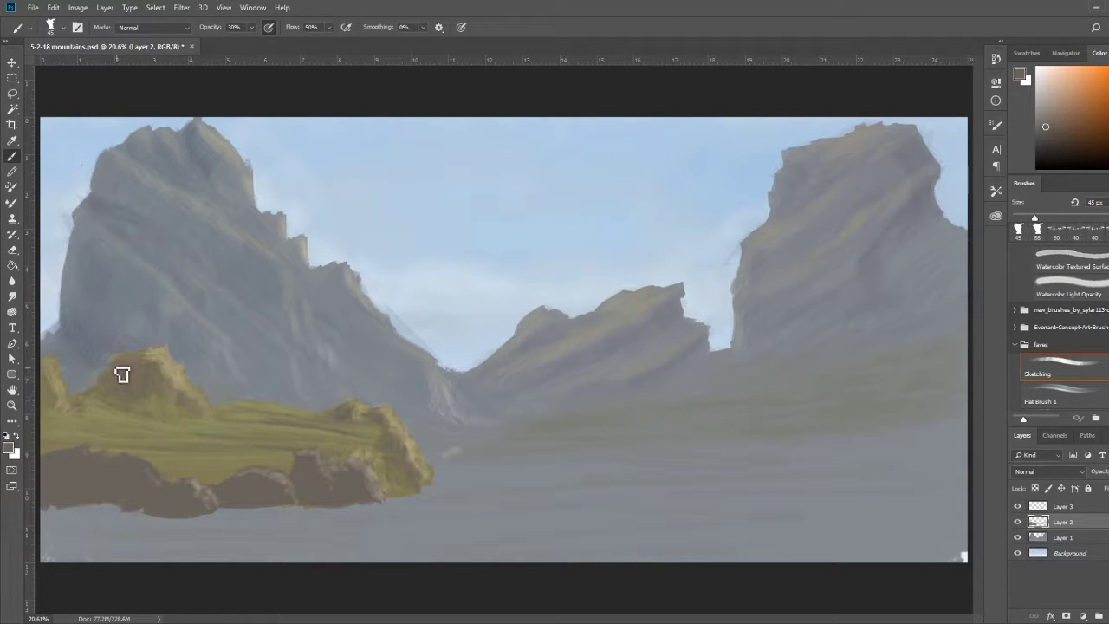
{"action": "mouse_move", "coordinate": [119, 376]}
{"action": "left_mouse_down"}
{"action": "mouse_move", "coordinate": [44, 408]}
{"action": "mouse_move", "coordinate": [183, 376]}
{"action": "left_mouse_up"}
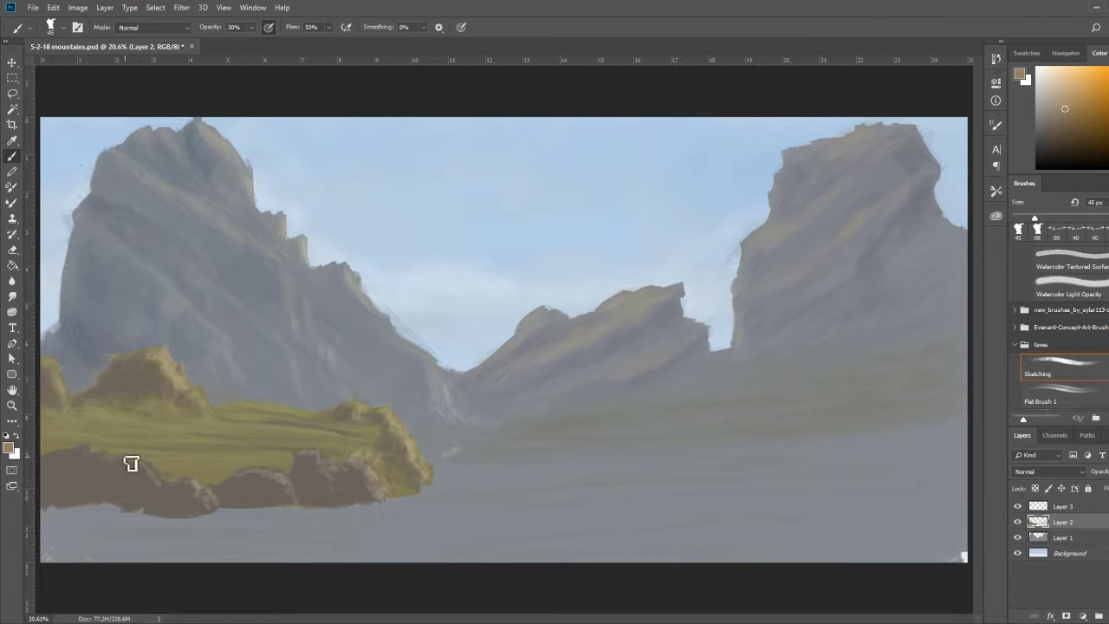
{"action": "left_click_drag", "start_coordinate": [129, 458], "coordinate": [49, 477]}
{"action": "key", "text": "period"}
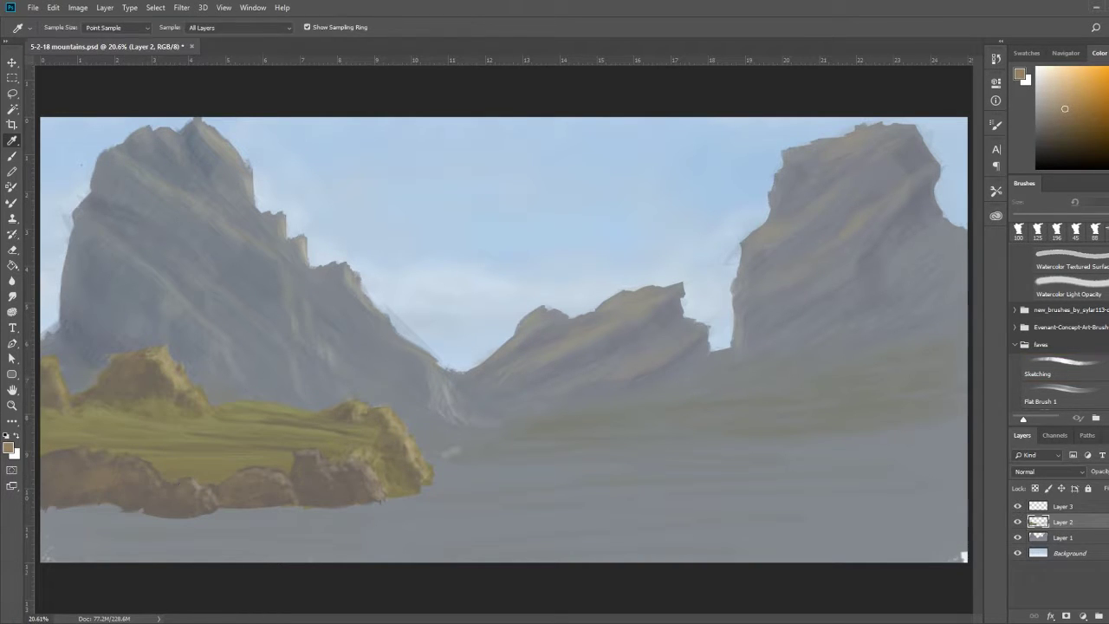
{"action": "left_click", "coordinate": [161, 417], "text": "alt"}
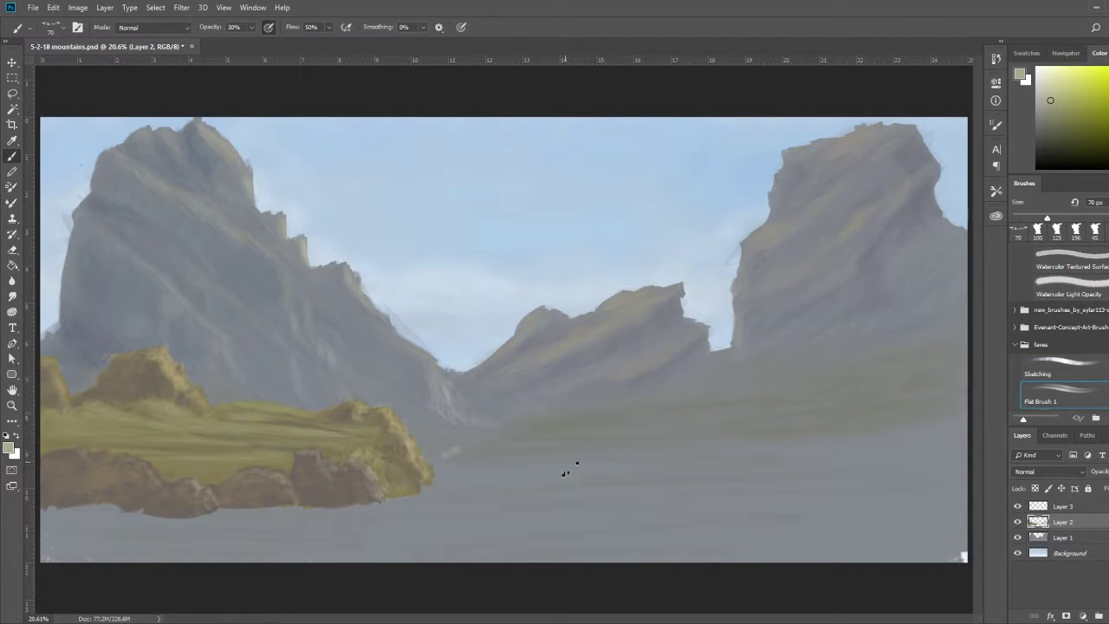
On a new layer, paint a full-strength blue ridge behind the left grassy hill.
{"action": "key", "text": "ctrl+shift+alt+n"}
{"action": "key", "text": "comma"}
{"action": "key", "text": "0"}
{"action": "mouse_move", "coordinate": [349, 379]}
{"action": "left_mouse_down"}
{"action": "mouse_move", "coordinate": [264, 386]}
{"action": "mouse_move", "coordinate": [334, 343]}
{"action": "left_mouse_up"}
Add soft, thin light-beige highlights along the blue ridge at low strength.
{"action": "left_click", "coordinate": [534, 404], "text": "alt"}
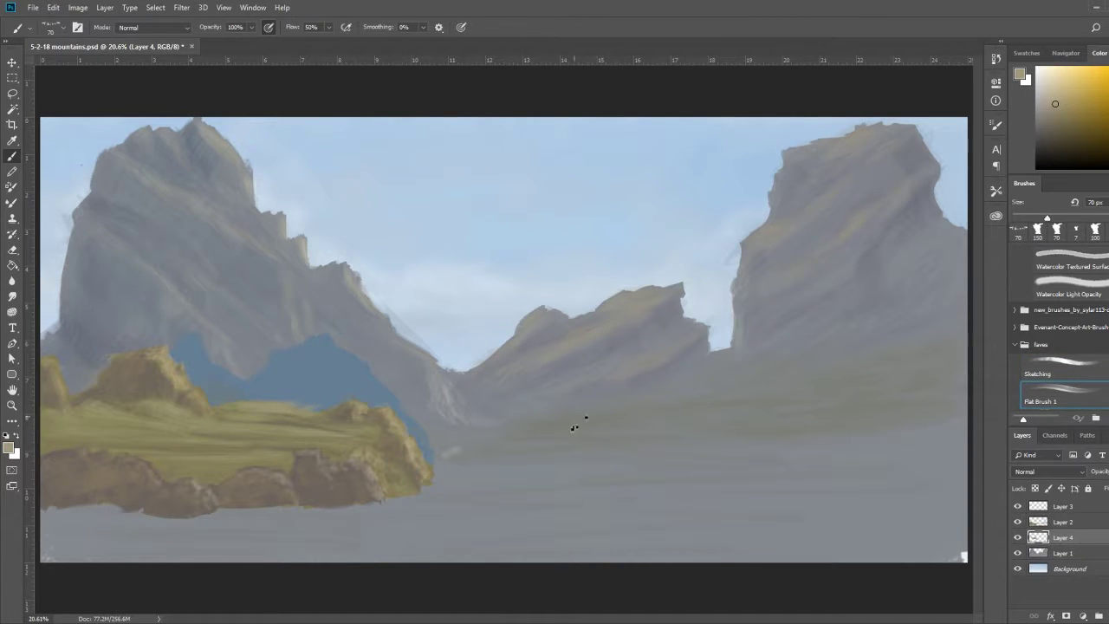
{"action": "key", "text": "1"}
{"action": "key", "text": "5"}
{"action": "left_click_drag", "start_coordinate": [373, 378], "coordinate": [217, 379]}
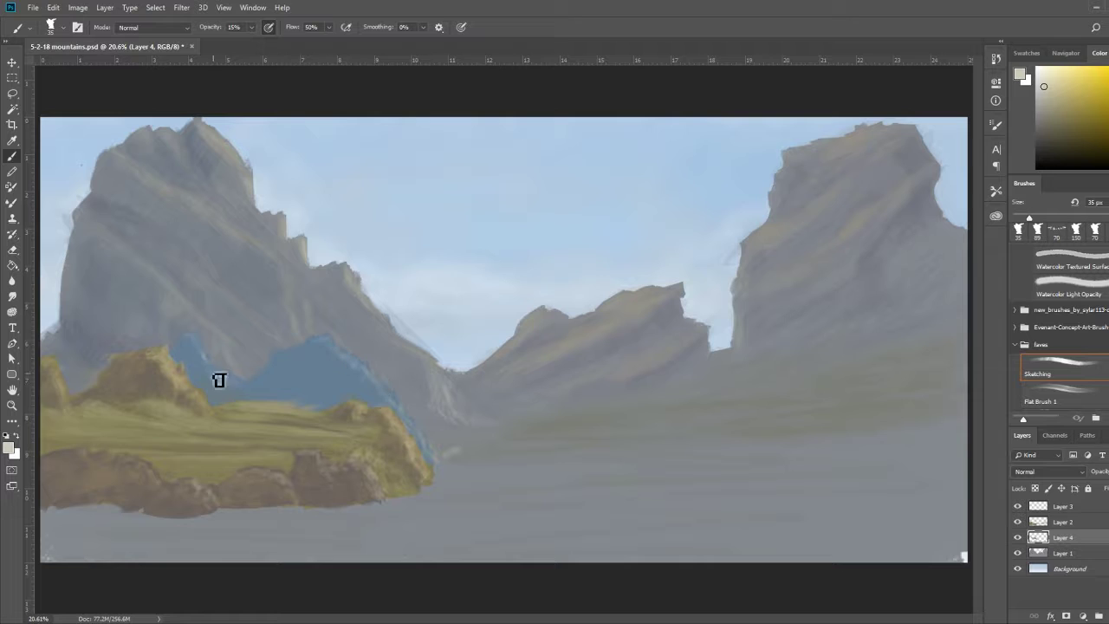
Sample beige, blue and grey tones from the painting and make Layer 3 active.
{"action": "left_click", "coordinate": [406, 429], "text": "alt"}
{"action": "left_click", "coordinate": [284, 371], "text": "alt"}
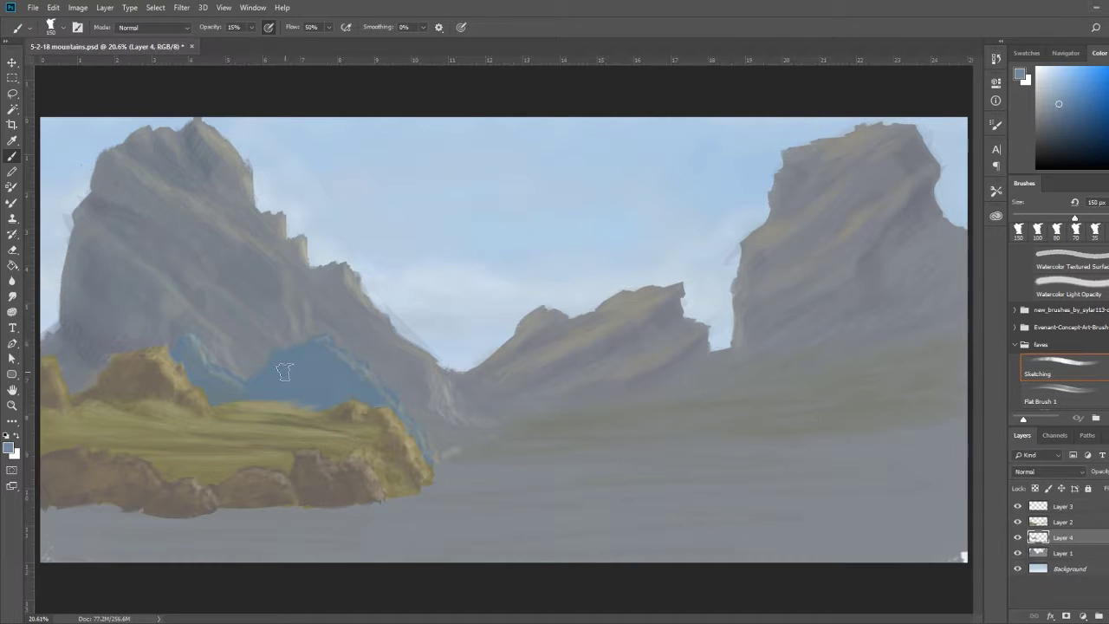
{"action": "left_click", "coordinate": [460, 435], "text": "alt"}
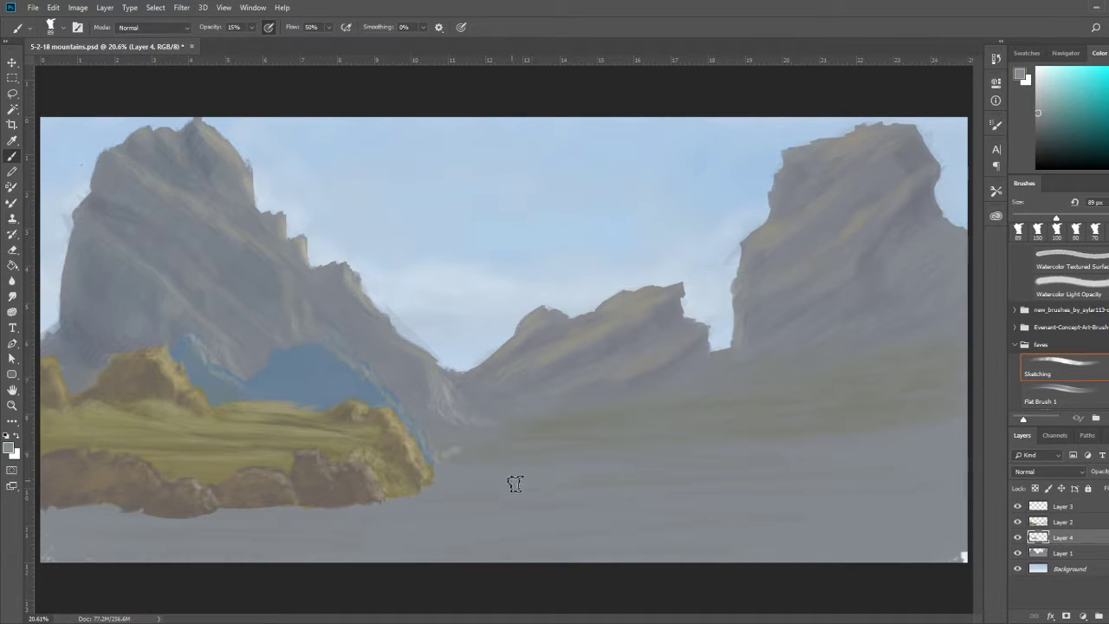
{"action": "key", "text": "i"}
{"action": "key", "text": "b"}
{"action": "key", "text": "alt+period"}
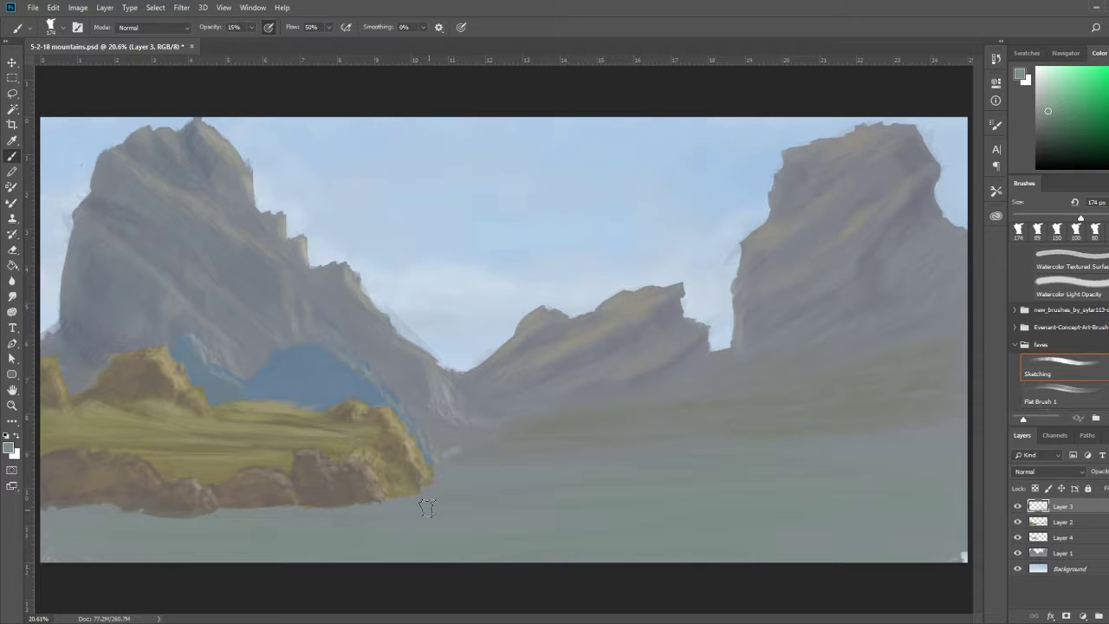
Move Layer 3 below Layer 2 and paint tan over the blue ridge on Layer 4.
{"action": "key", "text": "ctrl+bracketleft"}
{"action": "key", "text": "i"}
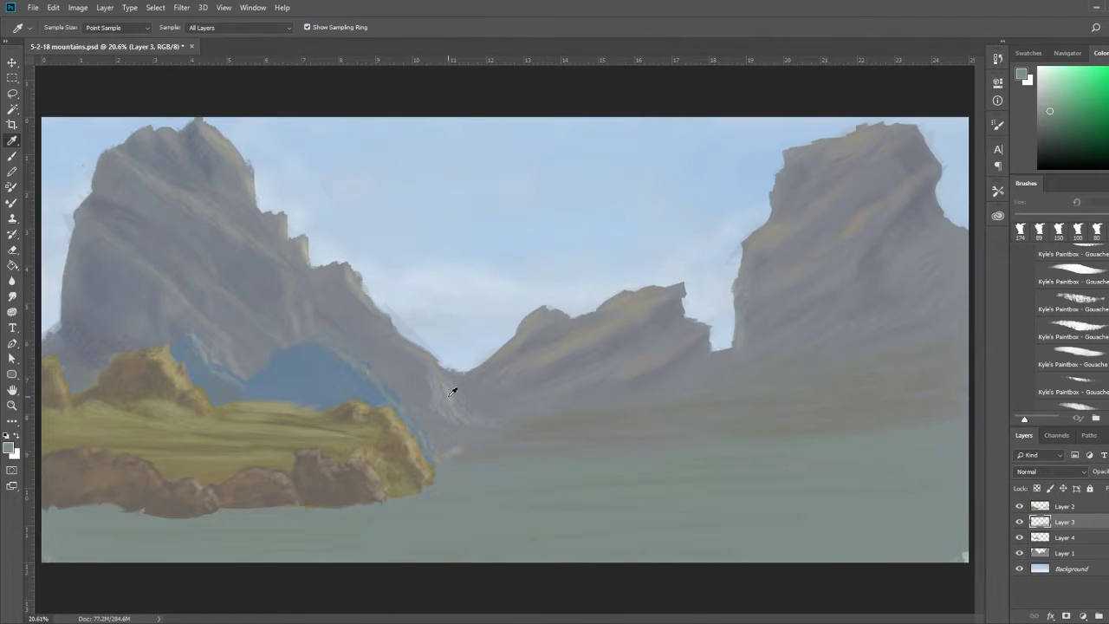
{"action": "key", "text": "alt+bracketleft"}
{"action": "key", "text": "b"}
{"action": "left_click_drag", "start_coordinate": [398, 390], "coordinate": [212, 372]}
Move Layer 3 below Layer 4, set brush strength to 25, and sample blue-grey and tan.
{"action": "key", "text": "alt+bracketright"}
{"action": "key", "text": "ctrl+bracketleft"}
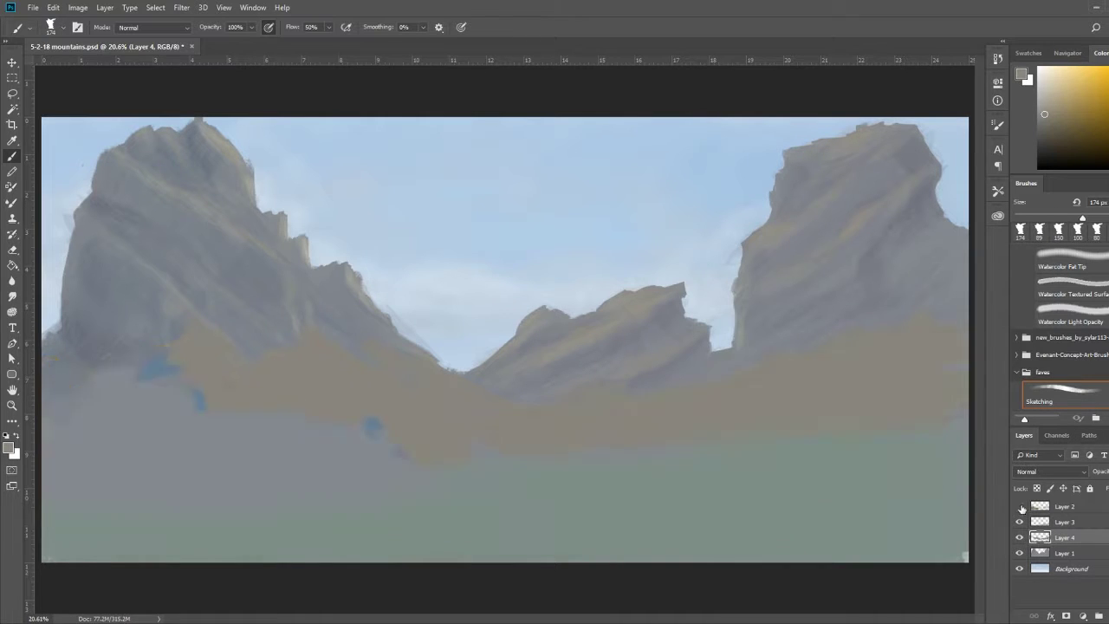
{"action": "left_click", "coordinate": [681, 376], "text": "alt"}
{"action": "type", "text": "25"}
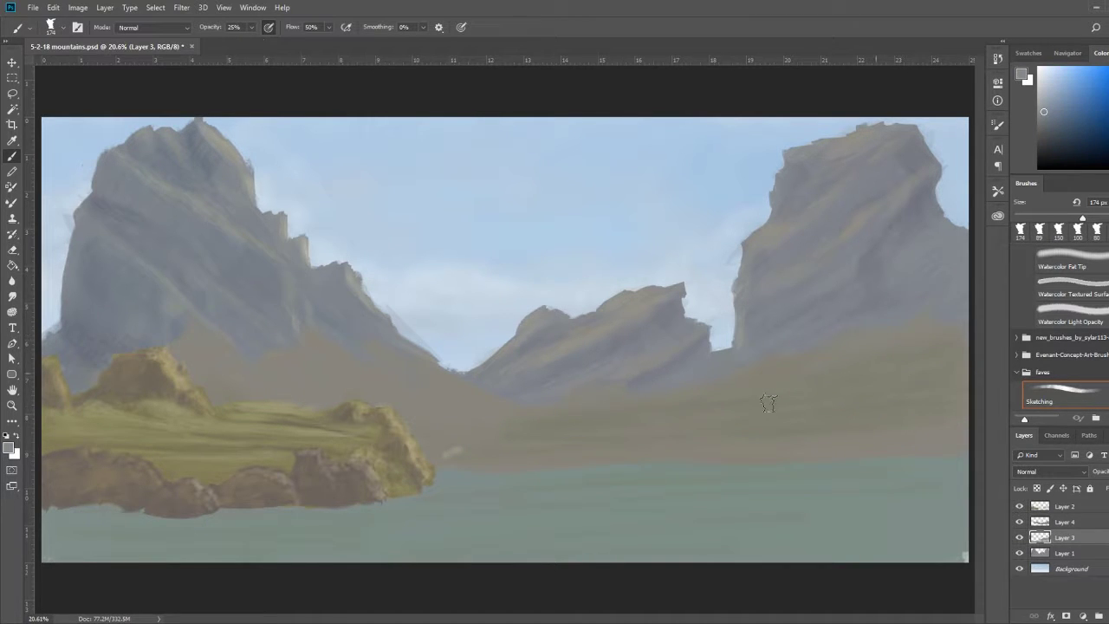
{"action": "key", "text": "bracketleft"}
{"action": "key", "text": "bracketleft"}
{"action": "key", "text": "bracketleft"}
{"action": "left_click", "coordinate": [597, 320], "text": "alt"}
At 22% strength, sample blue-grey and tan tones while switching between Layers 4 and 2.
{"action": "key", "text": "alt+bracketright"}
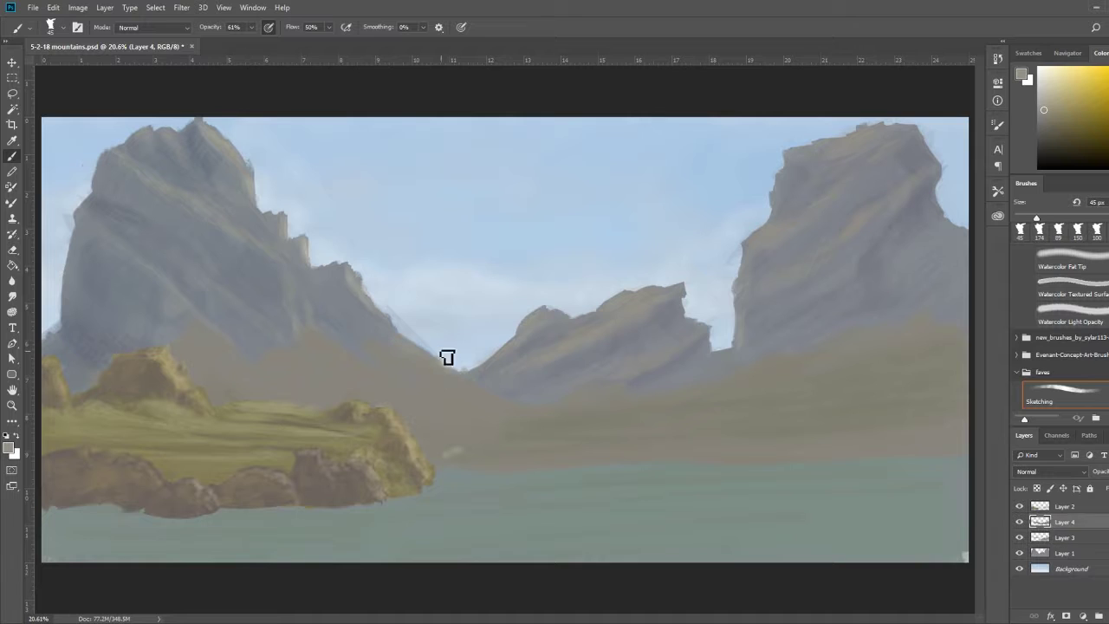
{"action": "left_click", "coordinate": [607, 355], "text": "alt"}
{"action": "key", "text": "2"}
{"action": "key", "text": "2"}
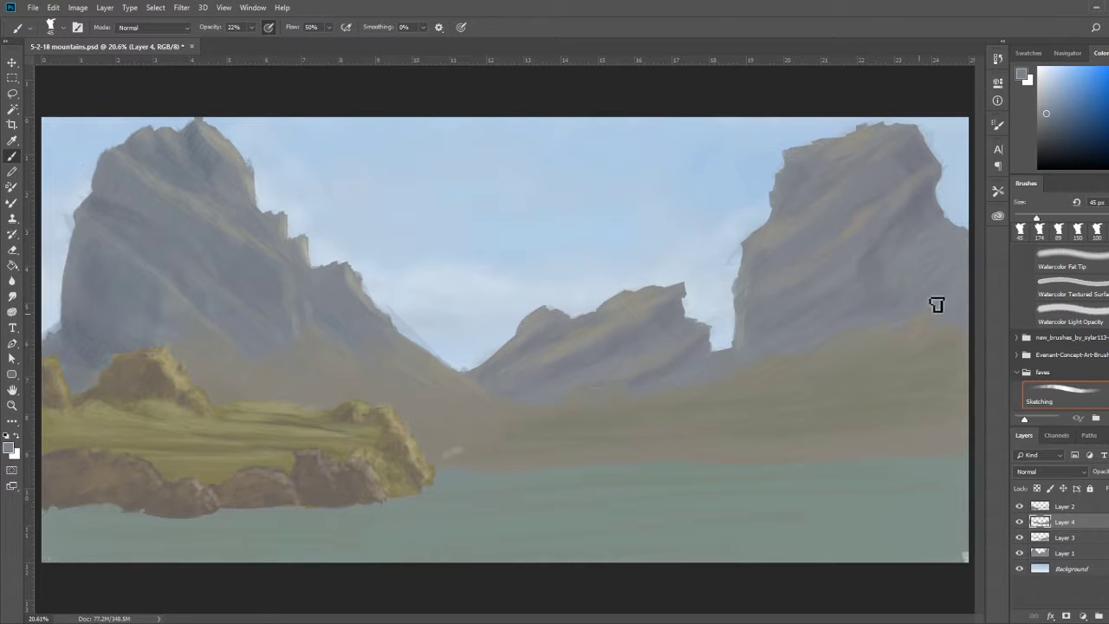
{"action": "left_click", "coordinate": [733, 447], "text": "alt"}
{"action": "key", "text": "alt+bracketright"}
{"action": "key", "text": "e"}
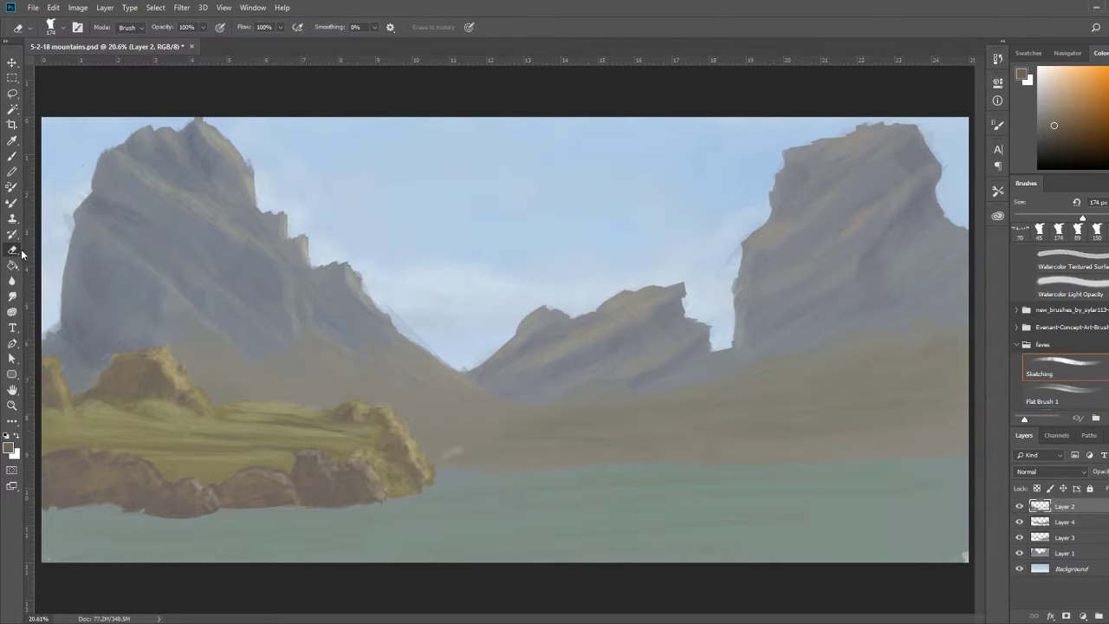
{"action": "key", "text": "b"}
{"action": "left_click", "coordinate": [688, 295], "text": "alt"}
{"action": "key", "text": "alt+bracketleft"}
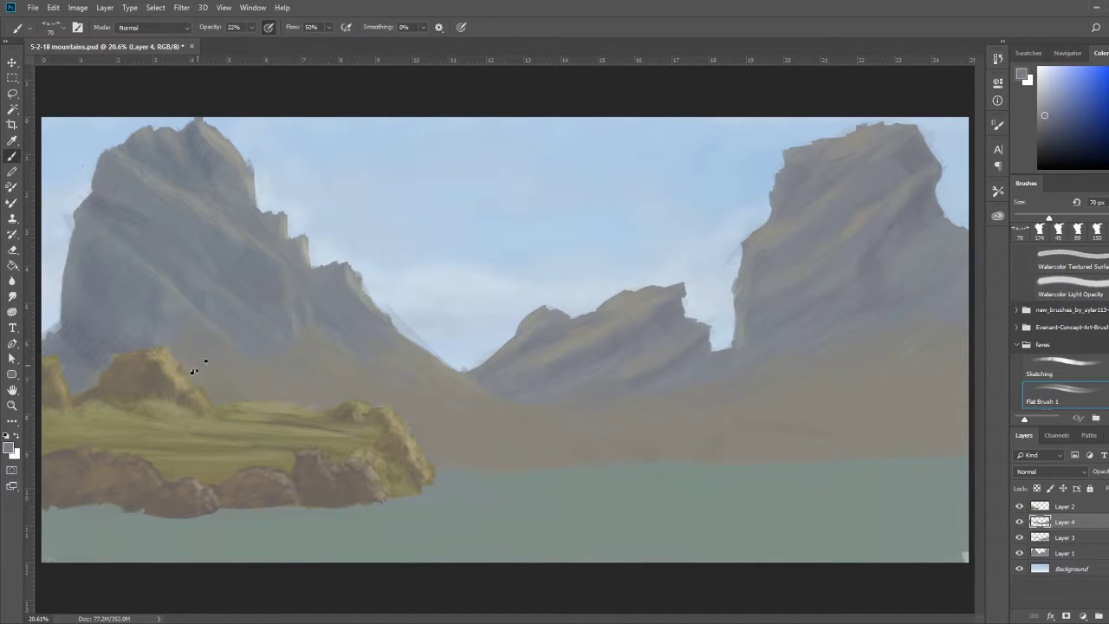
Dab orange-brown on the far shore, then paint a full-strength grey-brown rocky band along it.
{"action": "left_click", "coordinate": [266, 408], "text": "alt"}
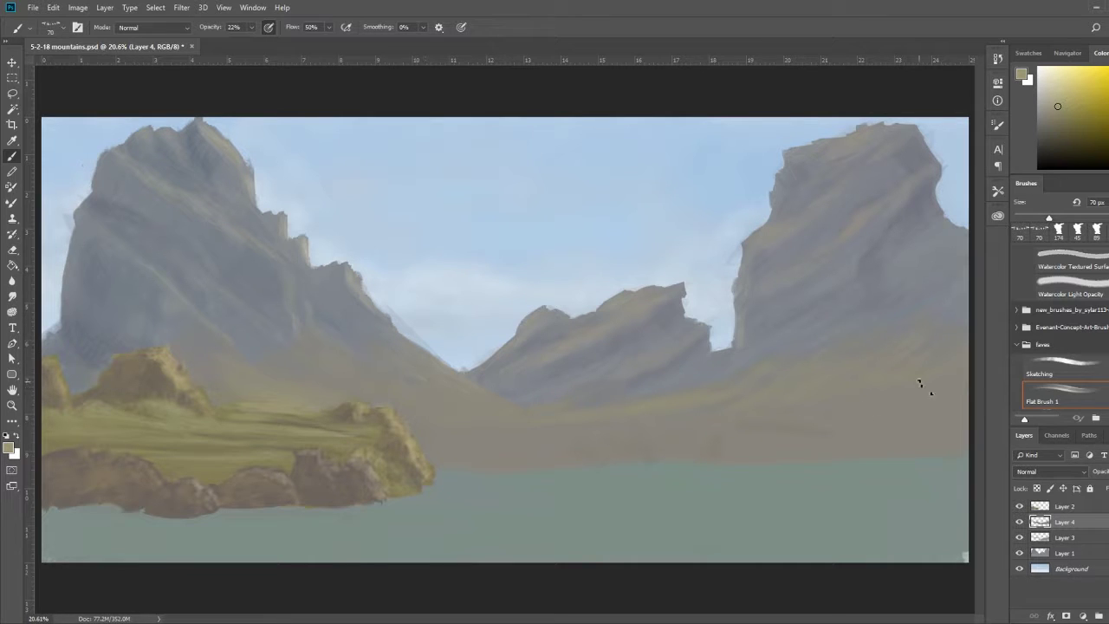
{"action": "left_click", "coordinate": [866, 402], "text": "alt"}
{"action": "left_click_drag", "start_coordinate": [710, 425], "coordinate": [724, 458]}
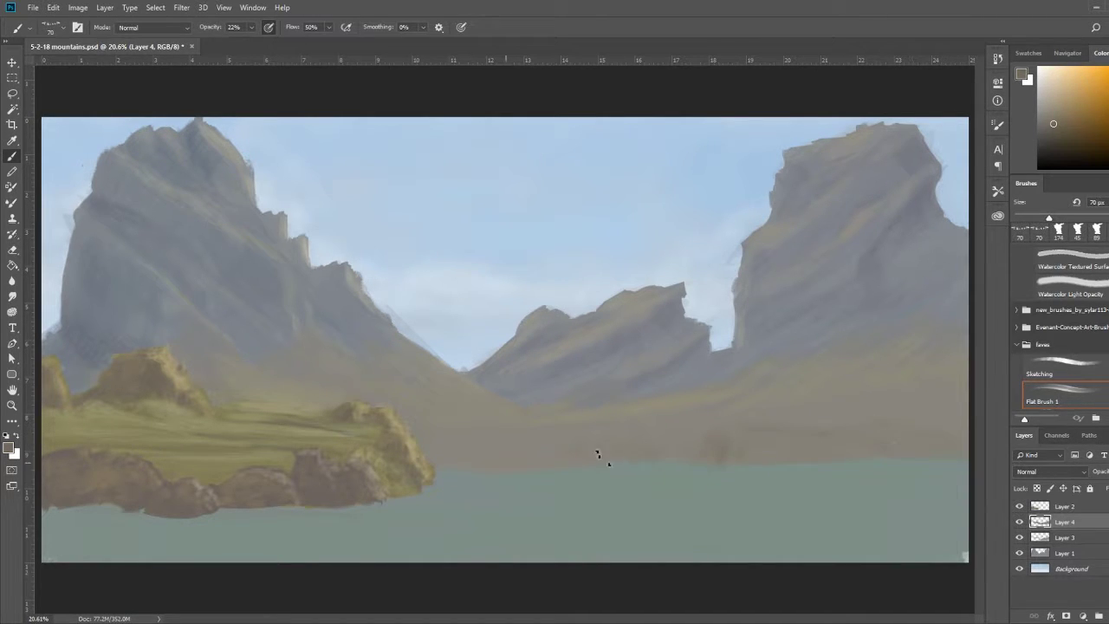
{"action": "left_click", "coordinate": [718, 400], "text": "alt"}
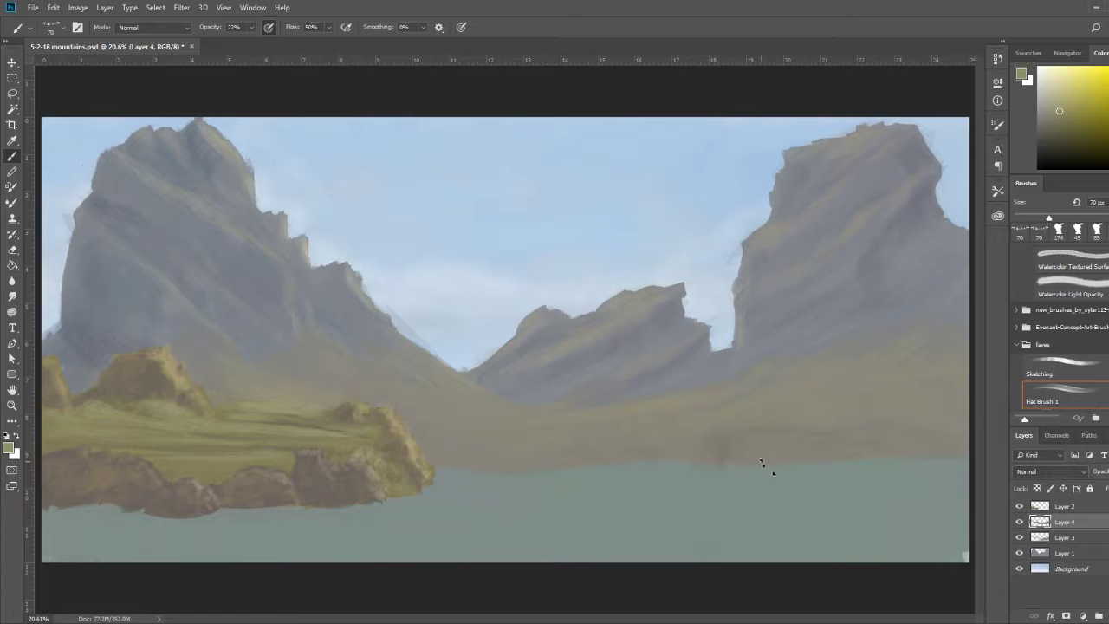
{"action": "left_click", "coordinate": [341, 466], "text": "alt"}
{"action": "key", "text": "0"}
{"action": "key", "text": "comma"}
{"action": "mouse_move", "coordinate": [943, 436]}
{"action": "left_mouse_down"}
{"action": "mouse_move", "coordinate": [860, 465]}
{"action": "mouse_move", "coordinate": [921, 445]}
{"action": "mouse_move", "coordinate": [453, 448]}
{"action": "mouse_move", "coordinate": [559, 451]}
{"action": "mouse_move", "coordinate": [415, 420]}
{"action": "left_mouse_up"}
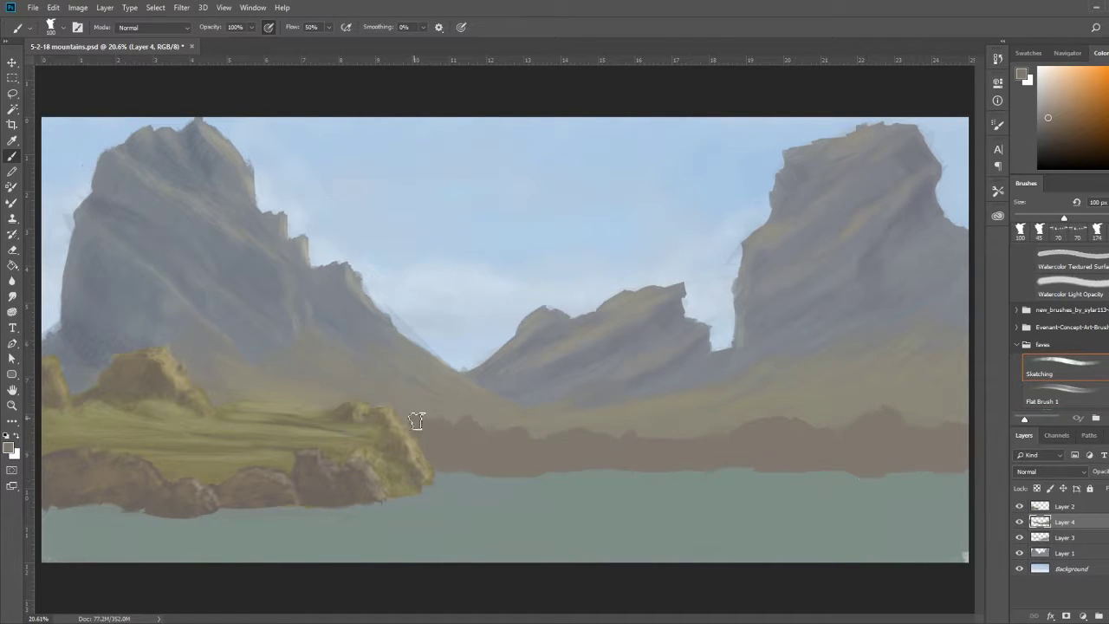
Highlight the top of the shoreline band in olive tan at 15% strength, 60 px.
{"action": "left_click", "coordinate": [681, 370], "text": "alt"}
{"action": "key", "text": "4"}
{"action": "key", "text": "1"}
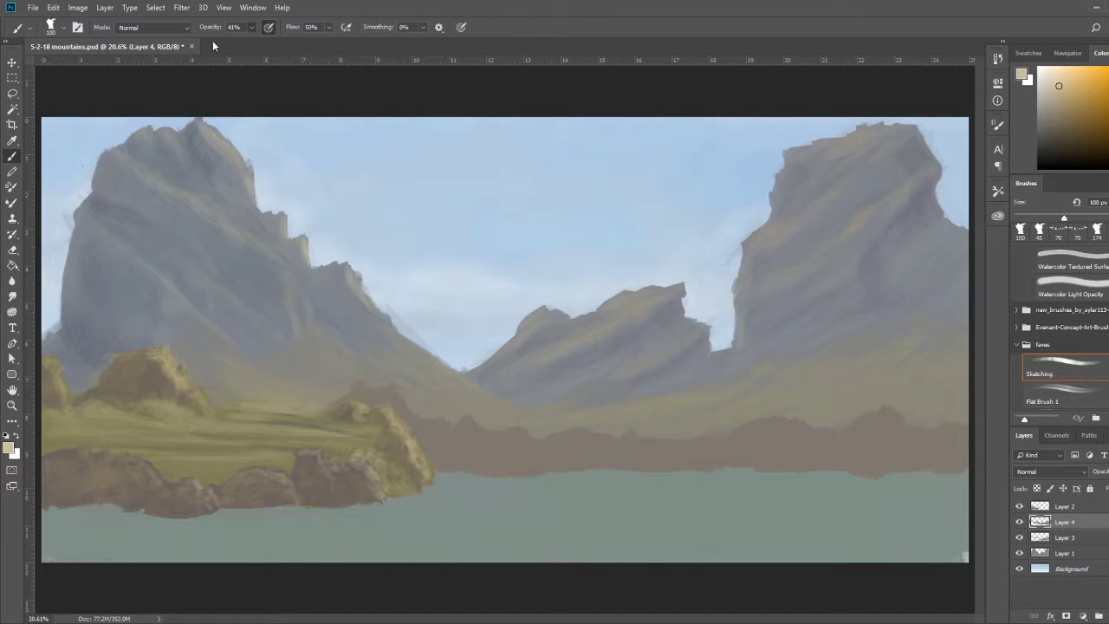
{"action": "key", "text": "1"}
{"action": "key", "text": "5"}
{"action": "key", "text": "bracketleft"}
{"action": "key", "text": "bracketleft"}
{"action": "key", "text": "bracketleft"}
{"action": "left_click_drag", "start_coordinate": [871, 416], "coordinate": [779, 430]}
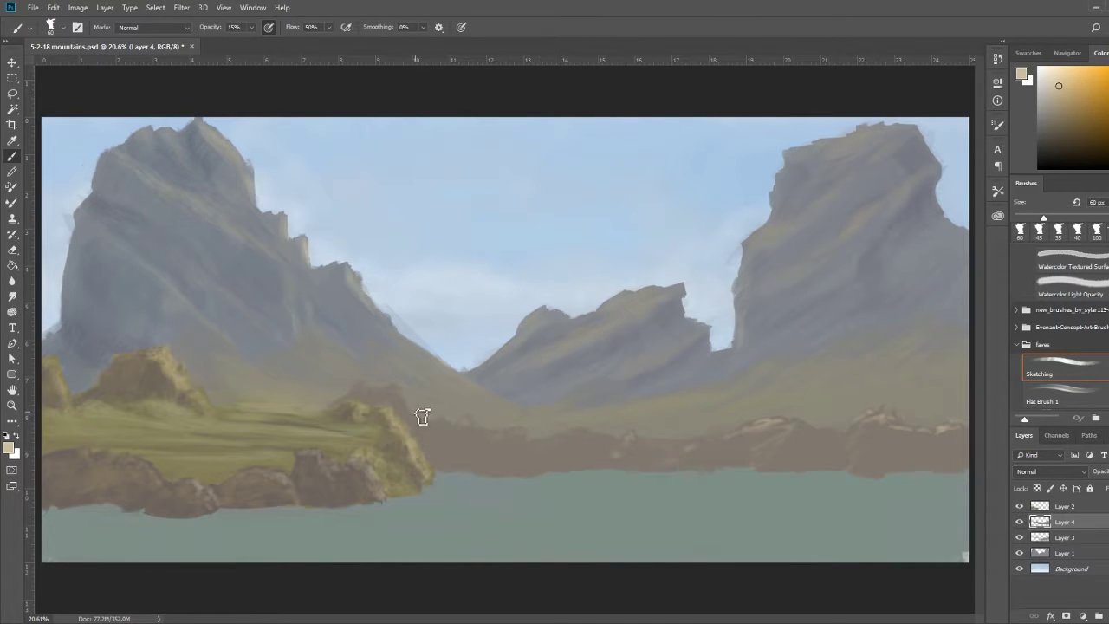
Darken the middle ridge and the right mountain's base with sampled dark grey tones at full strength.
{"action": "left_click", "coordinate": [596, 439], "text": "alt"}
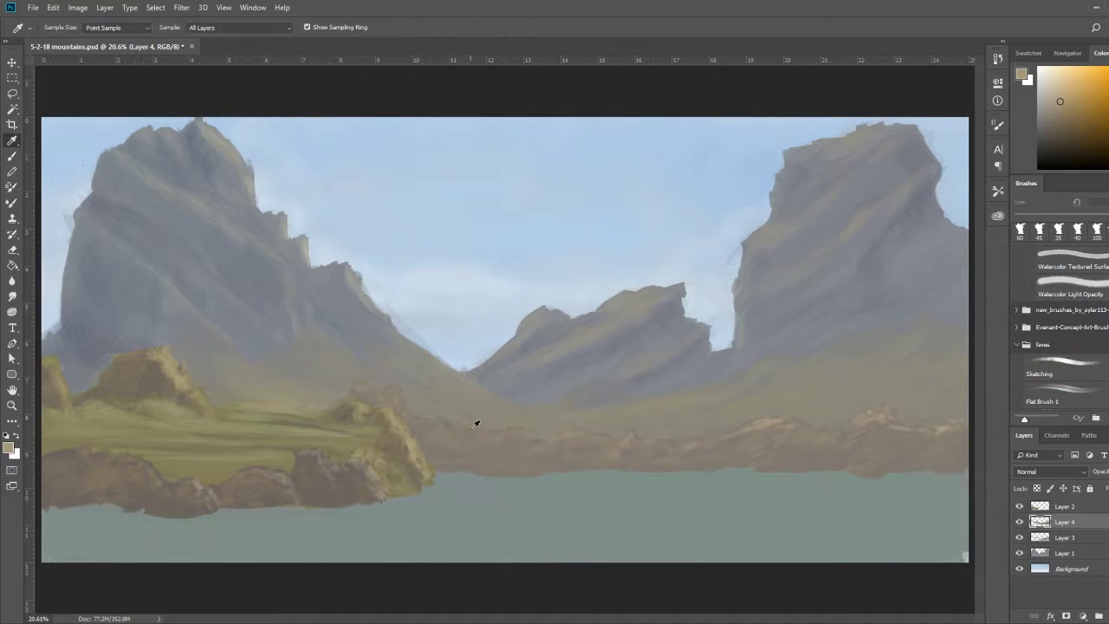
{"action": "left_click", "coordinate": [459, 379], "text": "alt"}
{"action": "key", "text": "0"}
{"action": "mouse_move", "coordinate": [460, 380]}
{"action": "left_mouse_down"}
{"action": "mouse_move", "coordinate": [494, 408]}
{"action": "mouse_move", "coordinate": [346, 351]}
{"action": "left_mouse_up"}
{"action": "scroll", "coordinate": [588, 448], "scroll_direction": "down", "scroll_amount": 1}
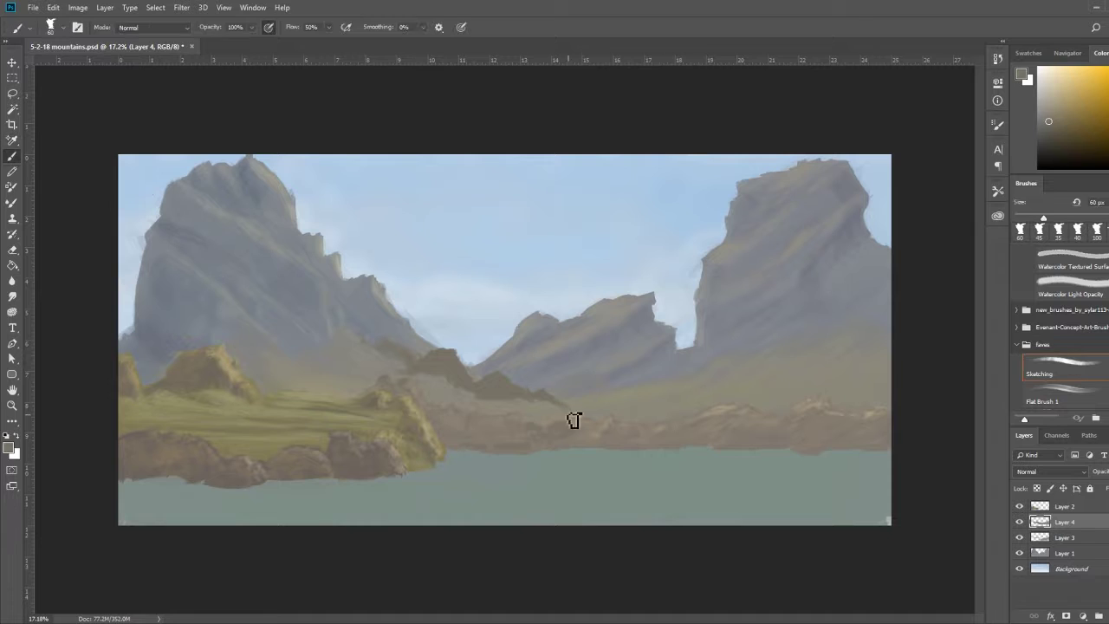
{"action": "left_click_drag", "start_coordinate": [758, 336], "coordinate": [805, 359]}
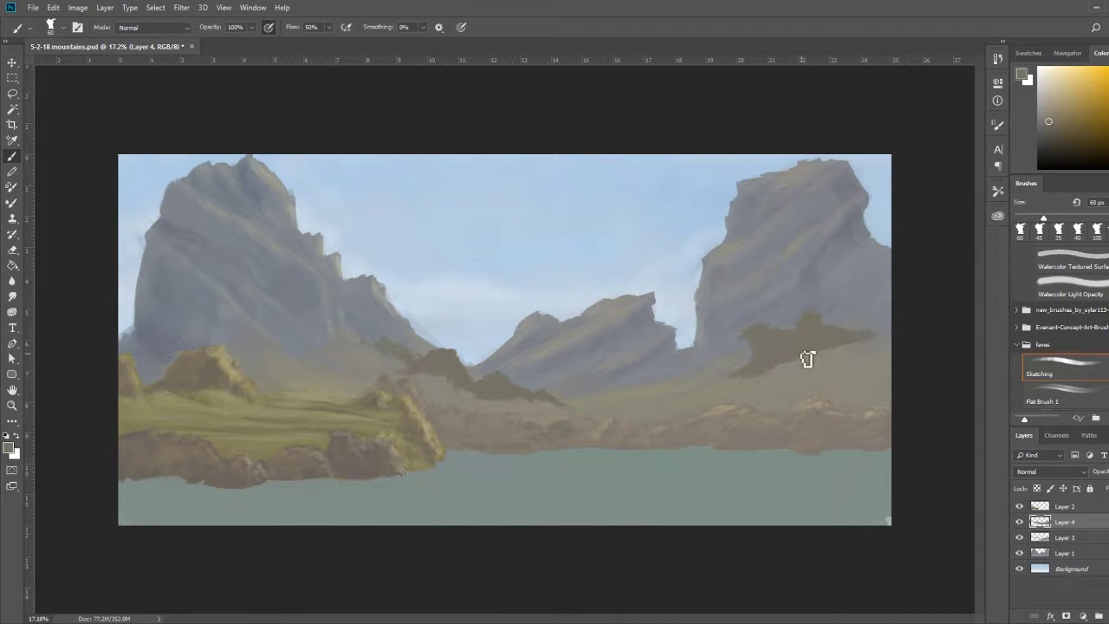
Sample olive, orange-yellow and grey-blue tones with a flat brush tip, toggling Layer 3 to compare.
{"action": "left_click", "coordinate": [340, 420], "text": "alt"}
{"action": "key", "text": "period"}
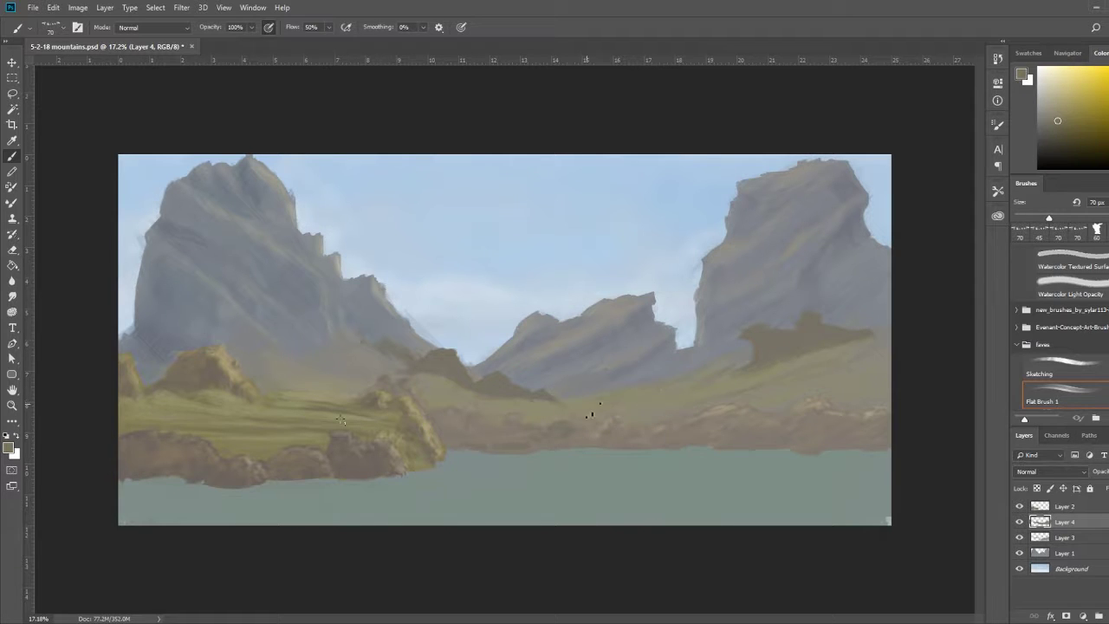
{"action": "left_click", "coordinate": [508, 379], "text": "alt"}
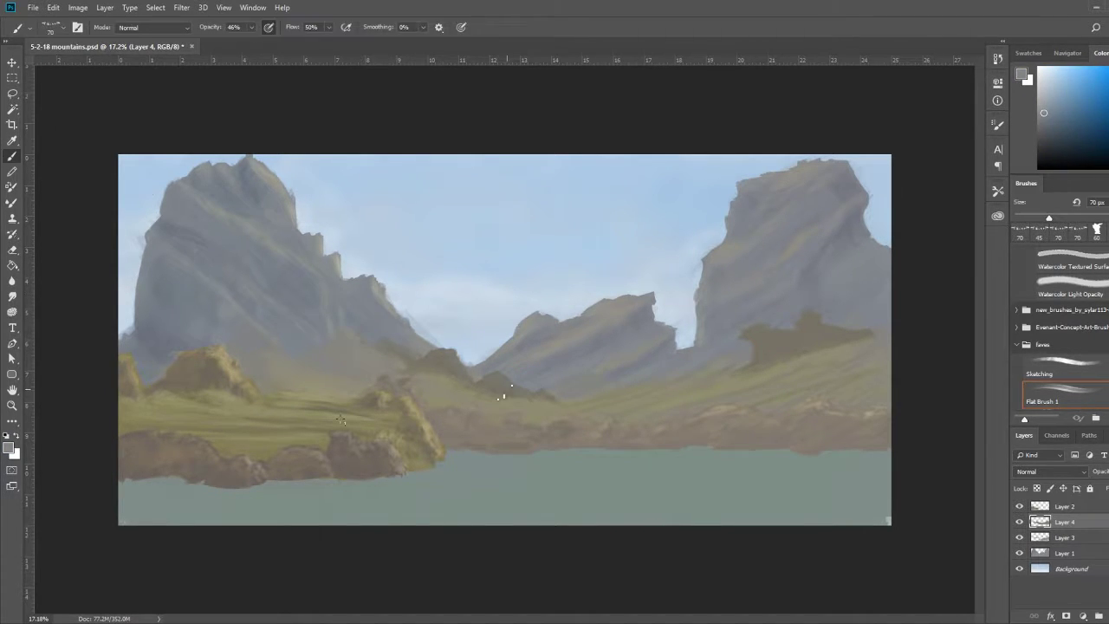
{"action": "left_click", "coordinate": [460, 356], "text": "alt"}
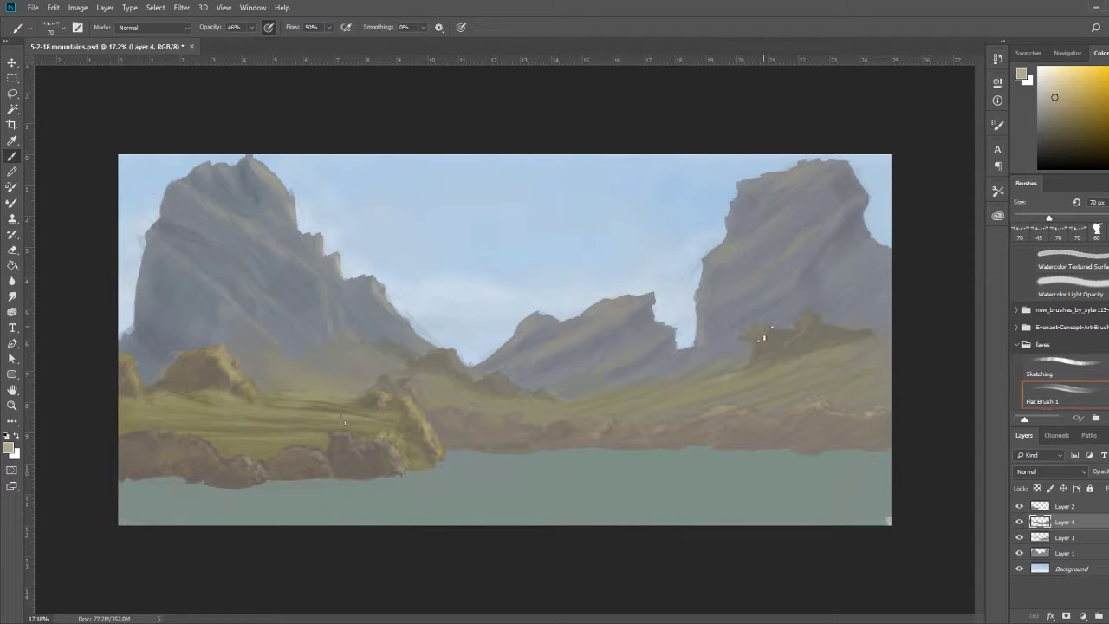
{"action": "key", "text": "i"}
{"action": "left_click", "coordinate": [321, 329]}
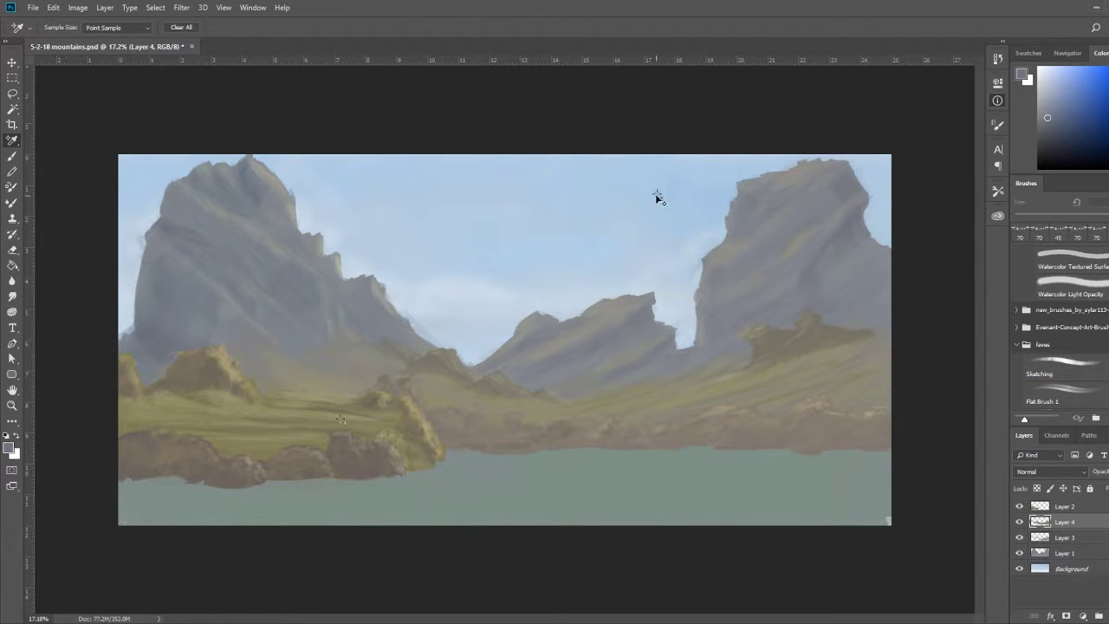
{"action": "key", "text": "b"}
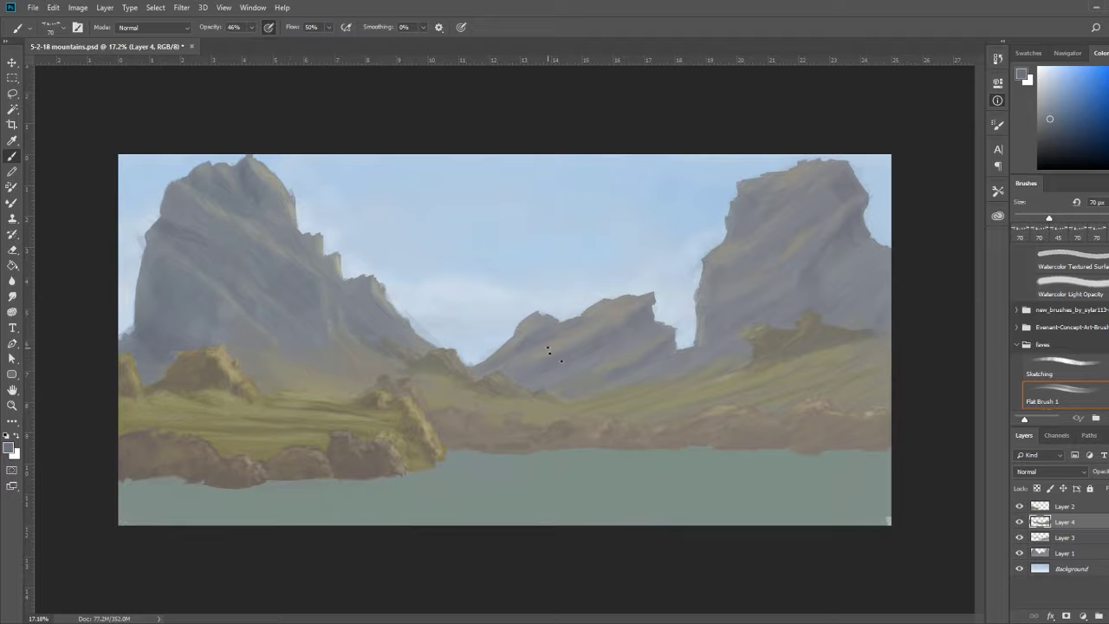
{"action": "left_click", "coordinate": [1019, 537]}
{"action": "left_click", "coordinate": [718, 436], "text": "alt"}
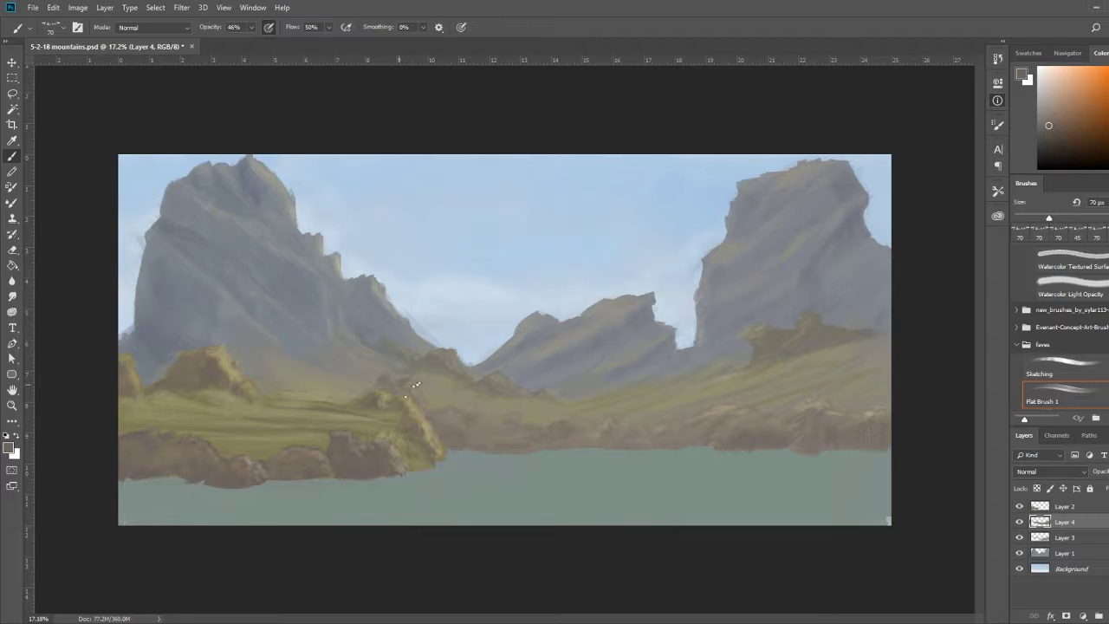
Darken the waterline, highlight the right shoreline rocks in light beige, and merge into Layer 4.
{"action": "left_click_drag", "start_coordinate": [548, 451], "coordinate": [474, 453]}
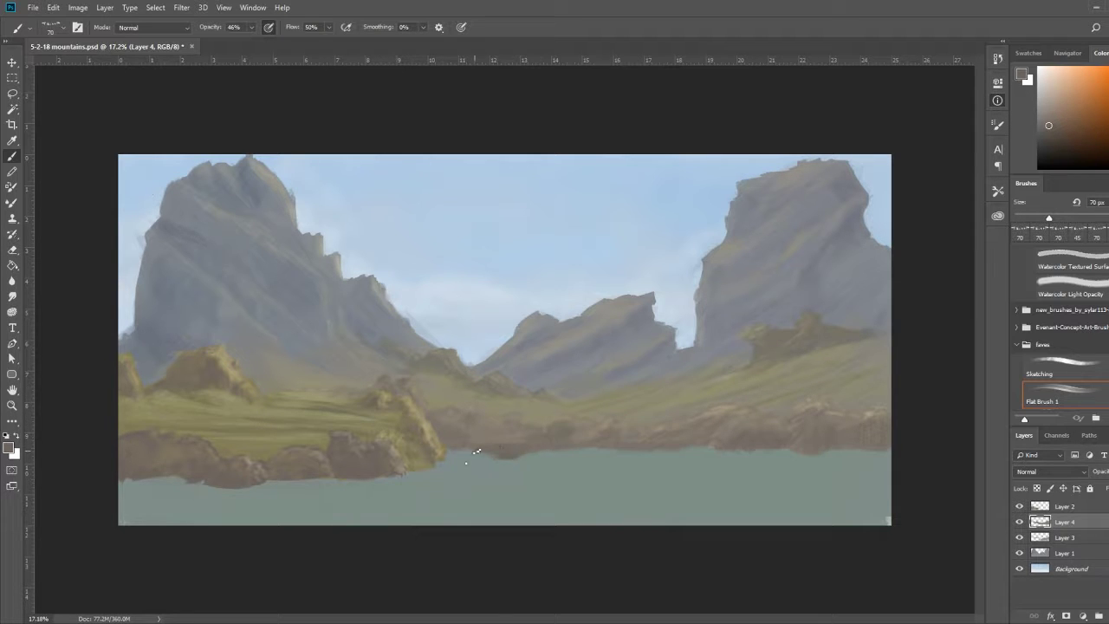
{"action": "left_click", "coordinate": [608, 401], "text": "alt"}
{"action": "left_click", "coordinate": [831, 385], "text": "alt"}
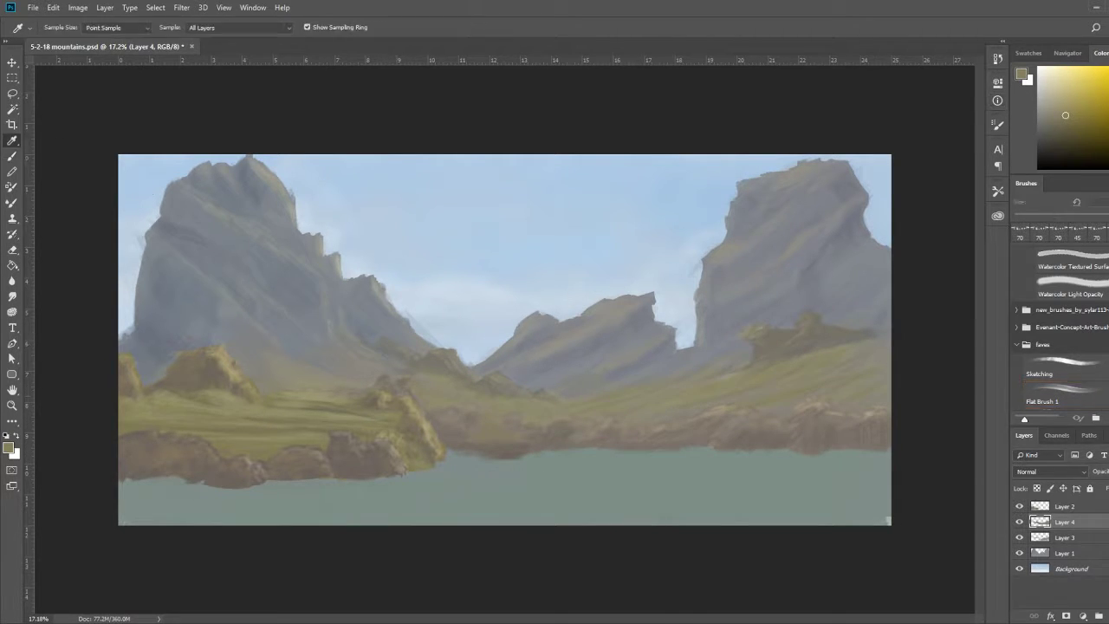
{"action": "mouse_move", "coordinate": [650, 424]}
{"action": "left_mouse_down"}
{"action": "mouse_move", "coordinate": [732, 407]}
{"action": "mouse_move", "coordinate": [869, 414]}
{"action": "left_mouse_up"}
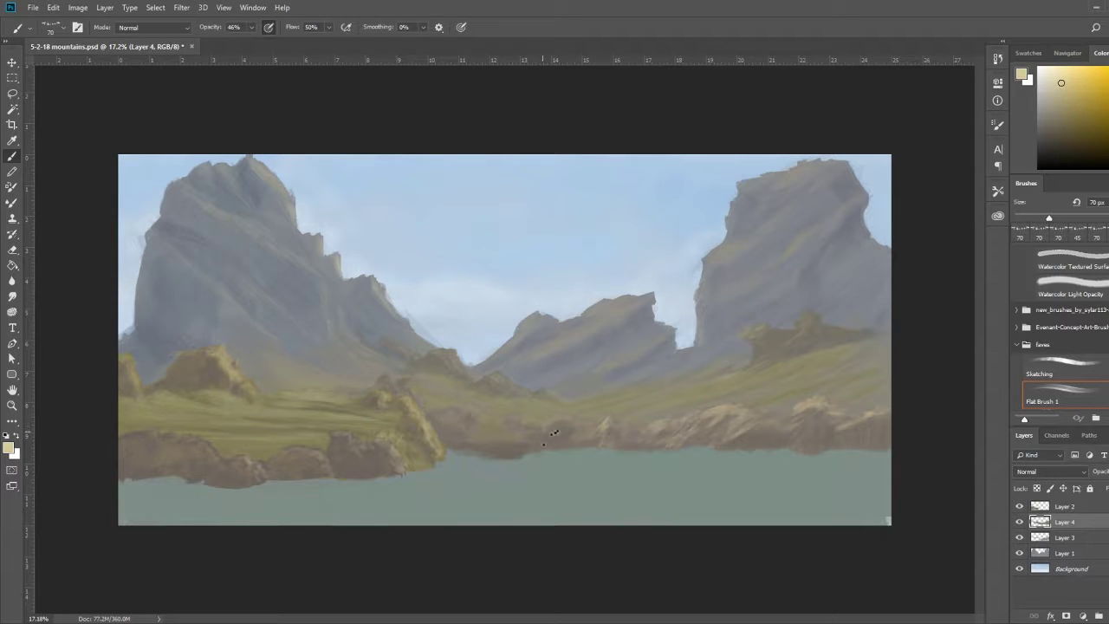
{"action": "key", "text": "ctrl+e"}
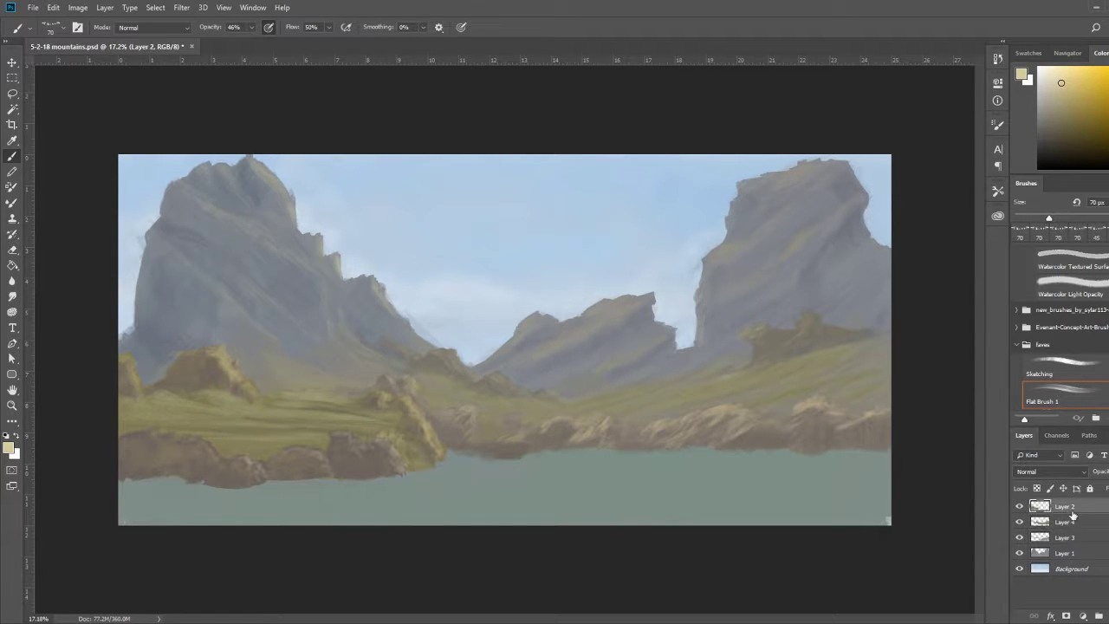
Sample a light grey, discard a test stroke, and add a new layer for the foreground.
{"action": "key", "text": "i"}
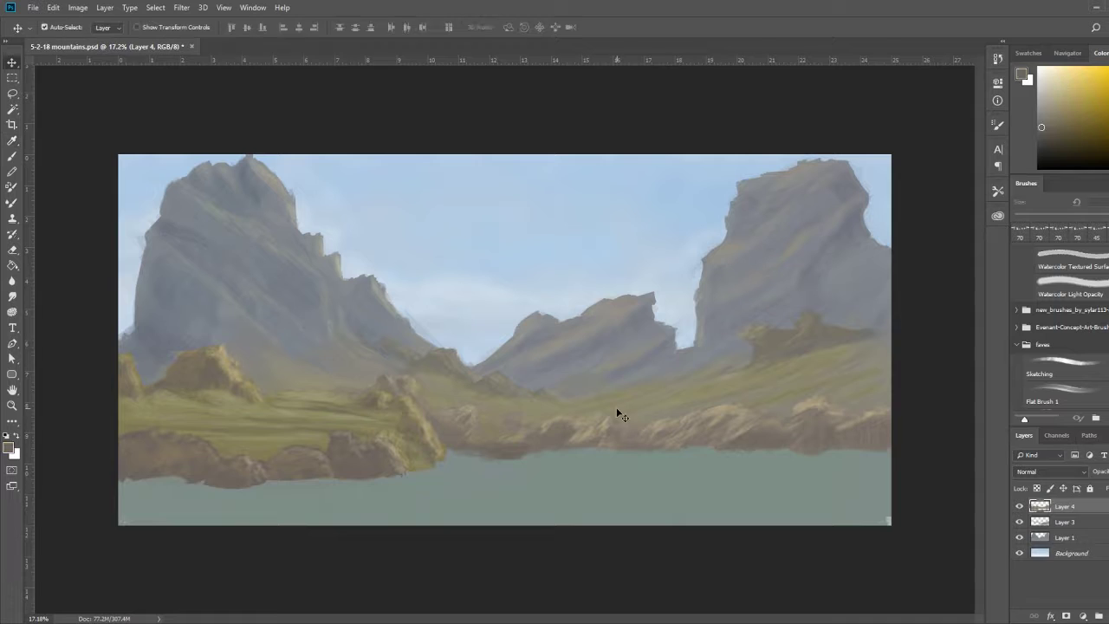
{"action": "left_click", "coordinate": [616, 407]}
{"action": "key", "text": "ctrl+shift+alt+n"}
{"action": "key", "text": "b"}
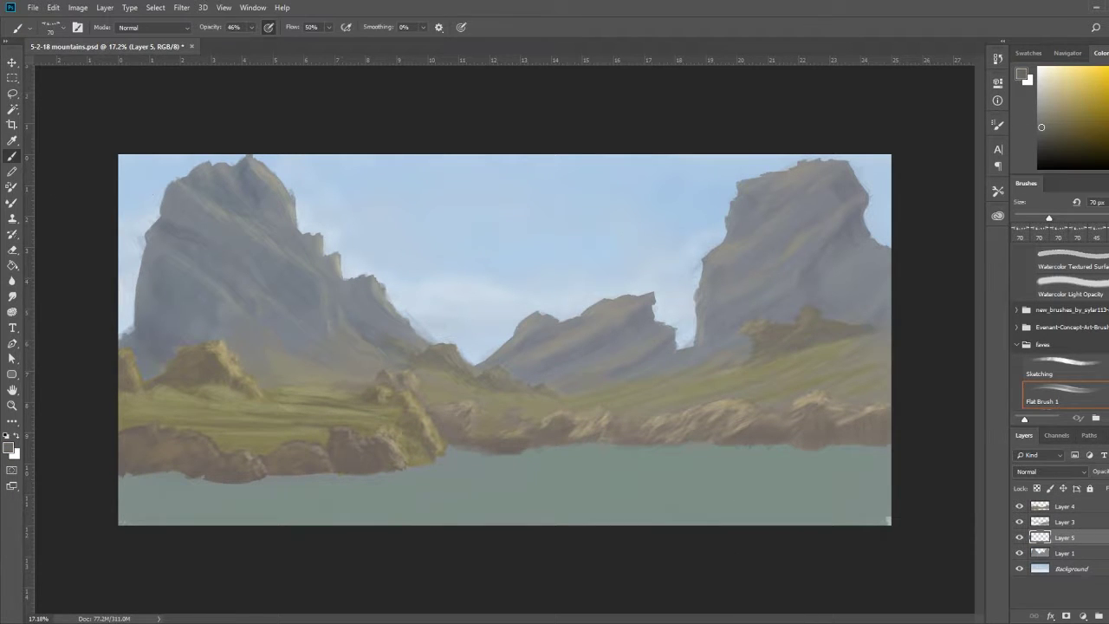
{"action": "key", "text": "ctrl+alt+z"}
{"action": "mouse_move", "coordinate": [571, 511]}
{"action": "left_mouse_down"}
{"action": "mouse_move", "coordinate": [866, 485]}
{"action": "mouse_move", "coordinate": [703, 494]}
{"action": "mouse_move", "coordinate": [831, 390]}
{"action": "left_mouse_up"}
{"action": "key", "text": "ctrl+z"}
{"action": "key", "text": "ctrl+shift+alt+n"}
Block in foreground rocks and the grassy bottom band, then sample the rock brown with a smaller brush.
{"action": "left_click_drag", "start_coordinate": [156, 416], "coordinate": [294, 511]}
{"action": "mouse_move", "coordinate": [743, 501]}
{"action": "left_mouse_down"}
{"action": "mouse_move", "coordinate": [809, 497]}
{"action": "mouse_move", "coordinate": [499, 511]}
{"action": "left_mouse_up"}
{"action": "left_click_drag", "start_coordinate": [832, 381], "coordinate": [884, 407]}
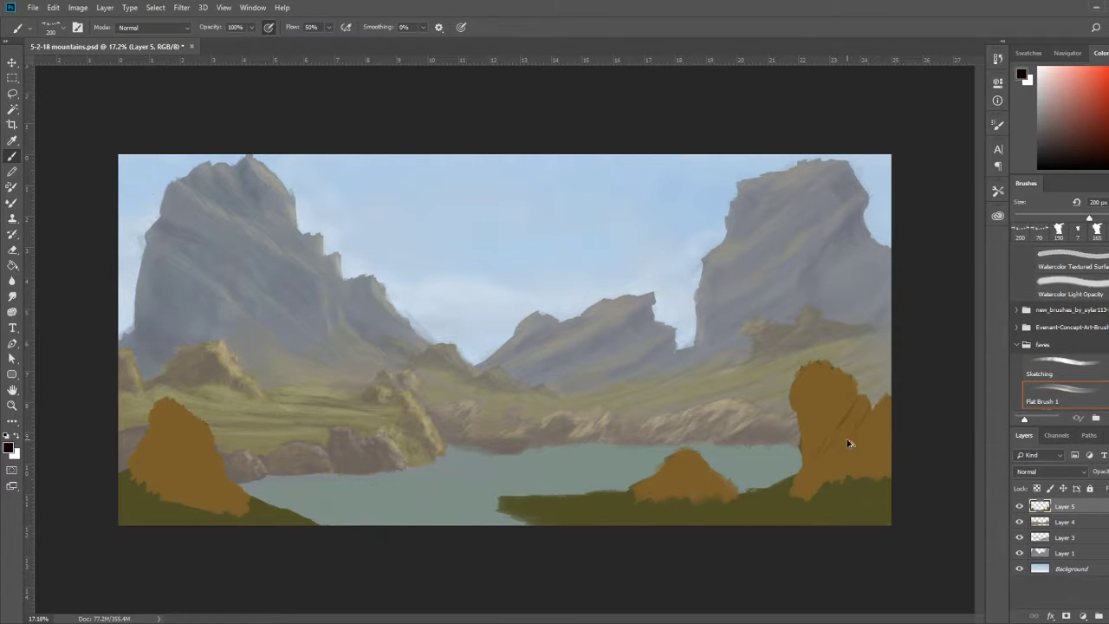
{"action": "left_click_drag", "start_coordinate": [848, 444], "coordinate": [870, 425]}
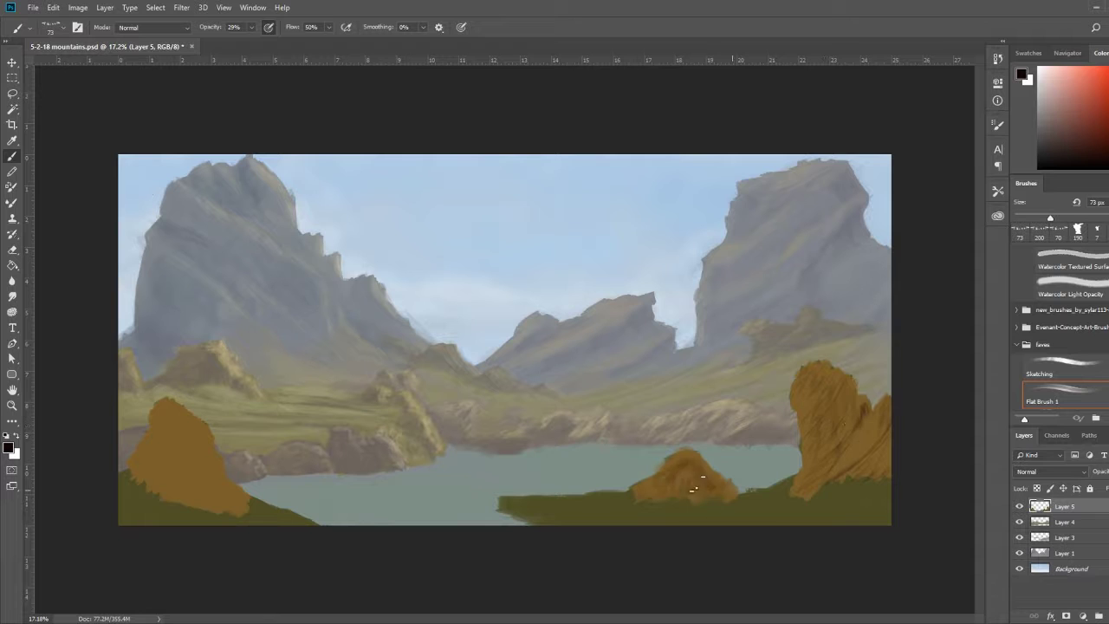
{"action": "key", "text": "i"}
{"action": "left_click", "coordinate": [836, 424]}
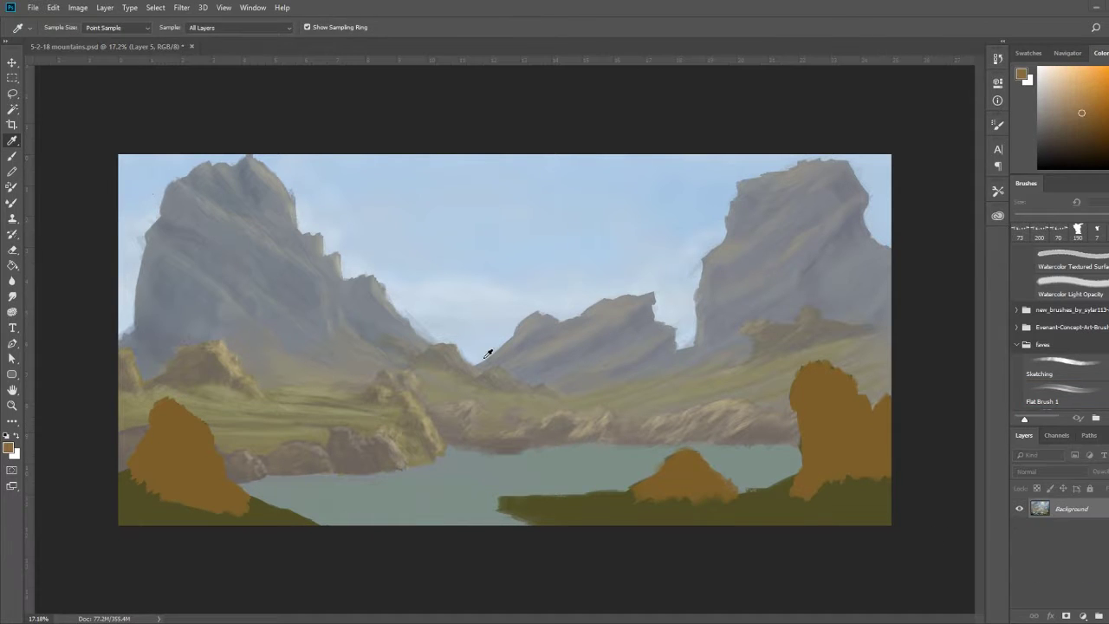
{"action": "key", "text": "b"}
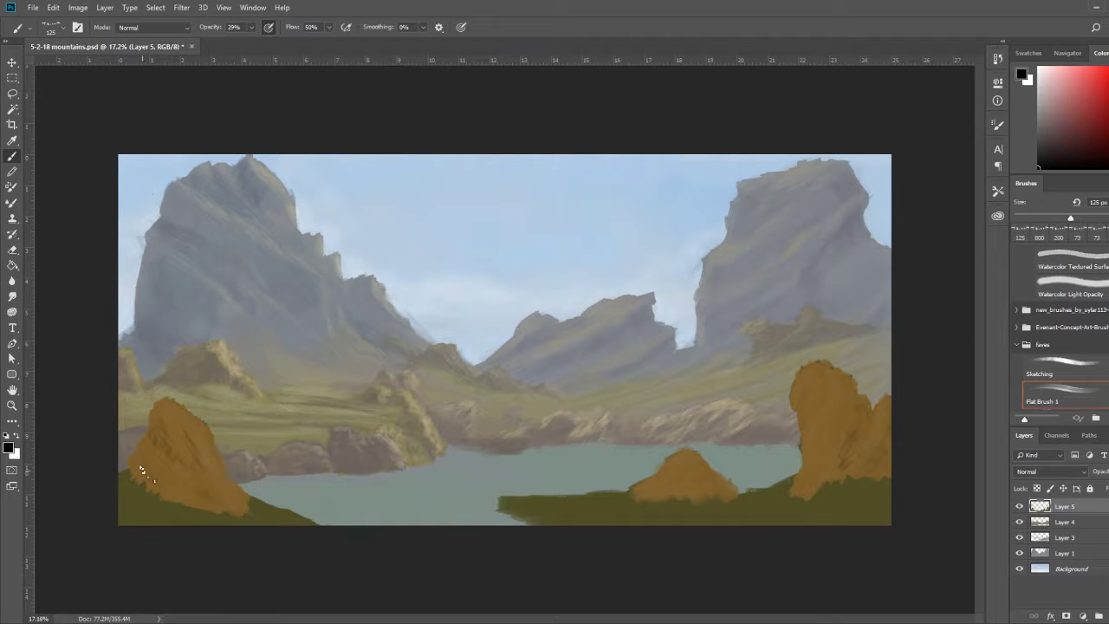
Texture the left rock and shade the grassy bank and right cliff in darker brown-grey.
{"action": "left_click_drag", "start_coordinate": [142, 469], "coordinate": [169, 519]}
{"action": "left_click", "coordinate": [569, 514], "text": "alt"}
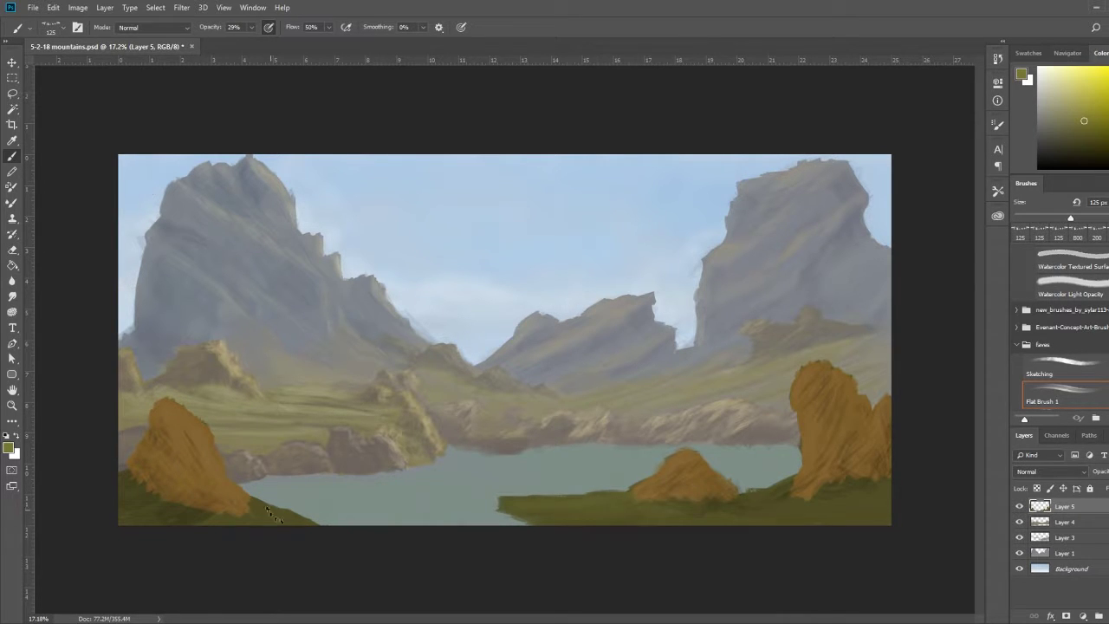
{"action": "left_click", "coordinate": [227, 493], "text": "alt"}
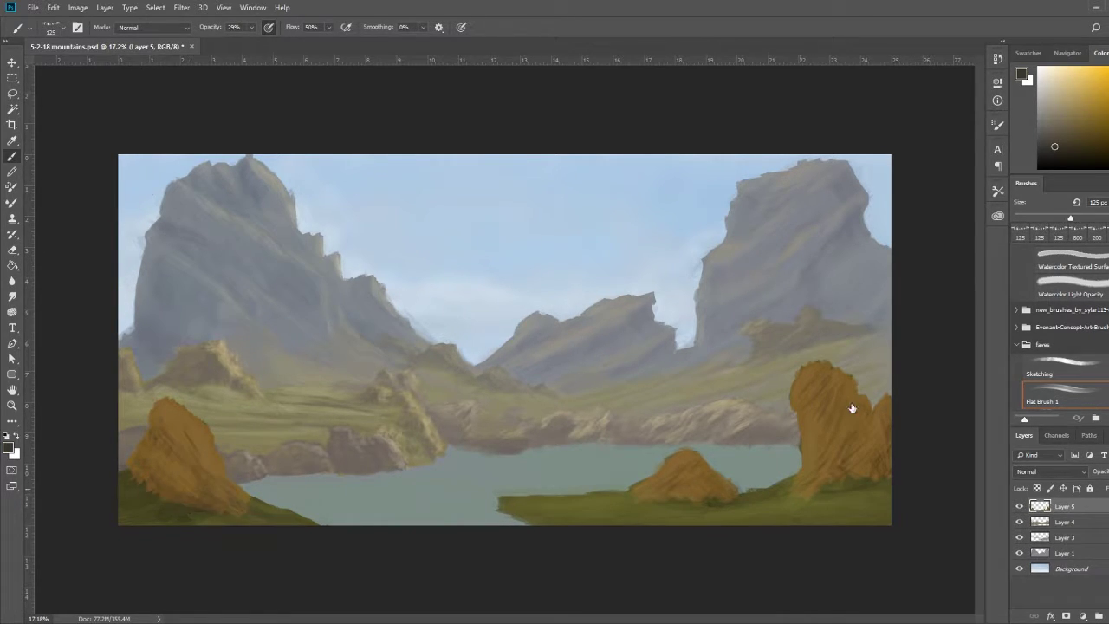
{"action": "left_click_drag", "start_coordinate": [563, 519], "coordinate": [745, 489]}
{"action": "left_click_drag", "start_coordinate": [858, 472], "coordinate": [854, 425]}
{"action": "left_click_drag", "start_coordinate": [615, 520], "coordinate": [814, 501]}
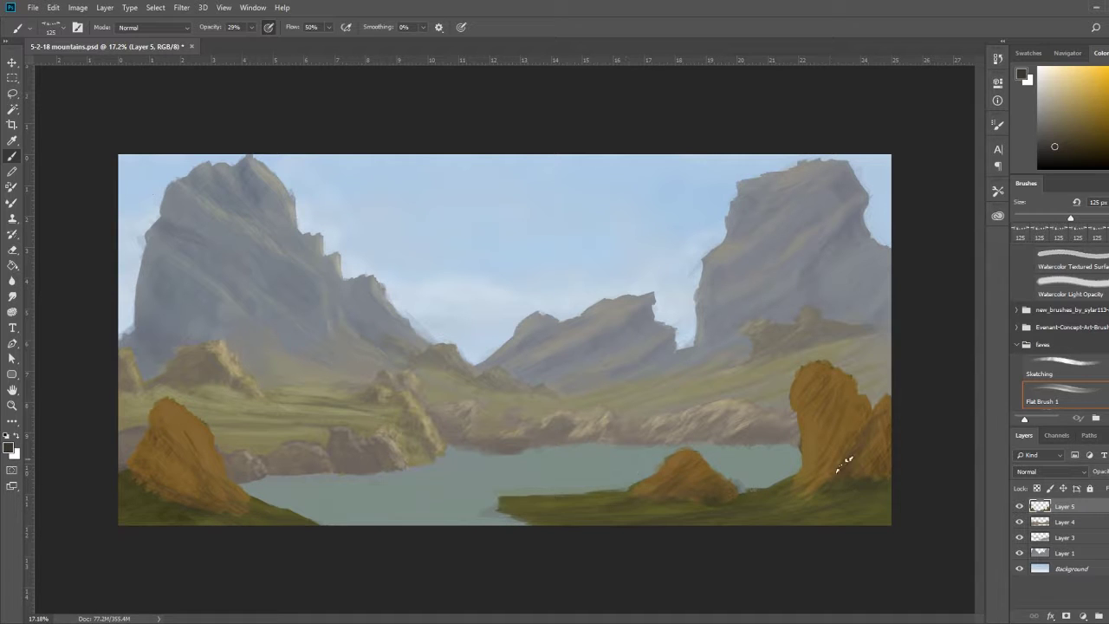
{"action": "left_click_drag", "start_coordinate": [844, 462], "coordinate": [840, 412]}
Highlight the bottom-right bank, left rock and bottom-left grass in light olive-tan.
{"action": "left_click", "coordinate": [831, 407], "text": "alt"}
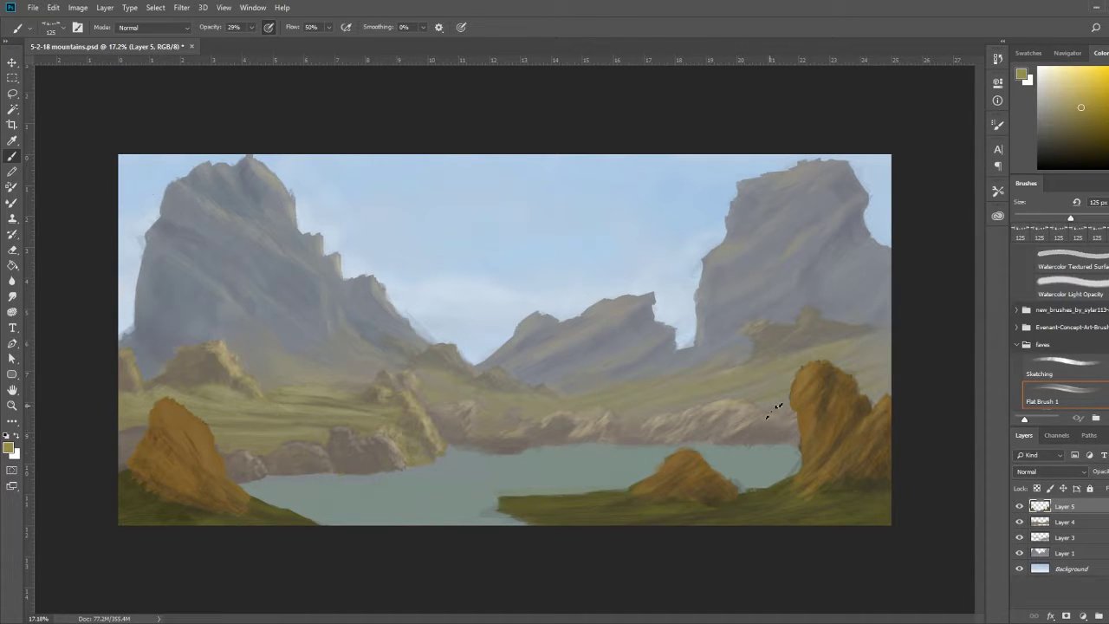
{"action": "left_click_drag", "start_coordinate": [839, 470], "coordinate": [728, 507]}
{"action": "left_click_drag", "start_coordinate": [164, 423], "coordinate": [304, 515]}
Sample the water teal and brush streaky teal strokes across the lake on its layer.
{"action": "left_click", "coordinate": [498, 507], "text": "alt"}
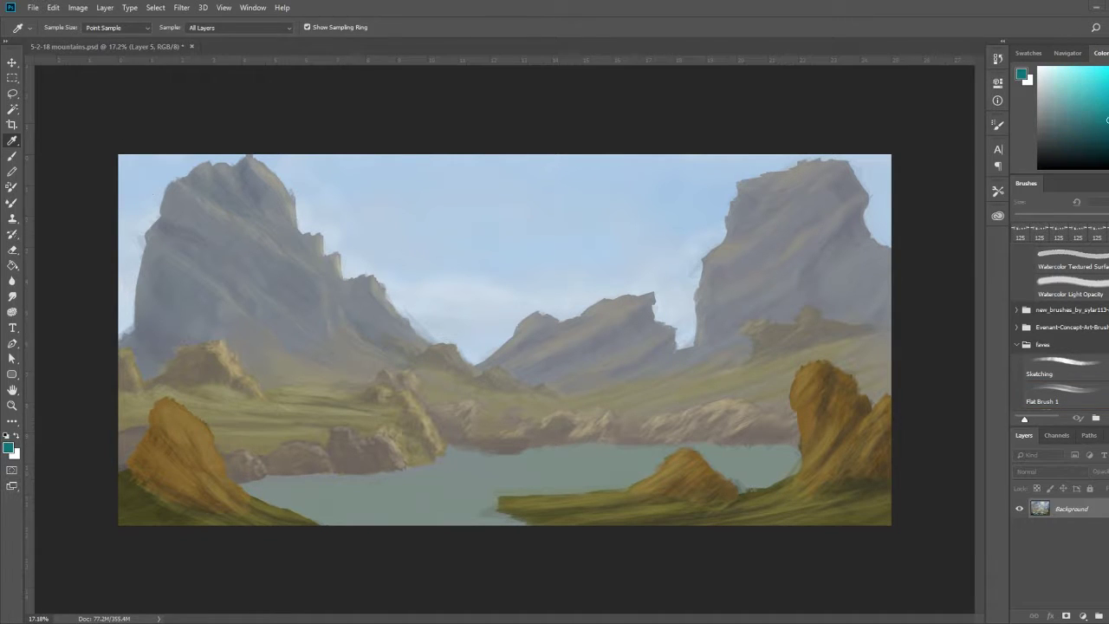
{"action": "right_click", "coordinate": [498, 506], "text": "alt"}
{"action": "mouse_move", "coordinate": [431, 496]}
{"action": "left_mouse_down"}
{"action": "mouse_move", "coordinate": [514, 463]}
{"action": "mouse_move", "coordinate": [421, 490]}
{"action": "left_mouse_up"}
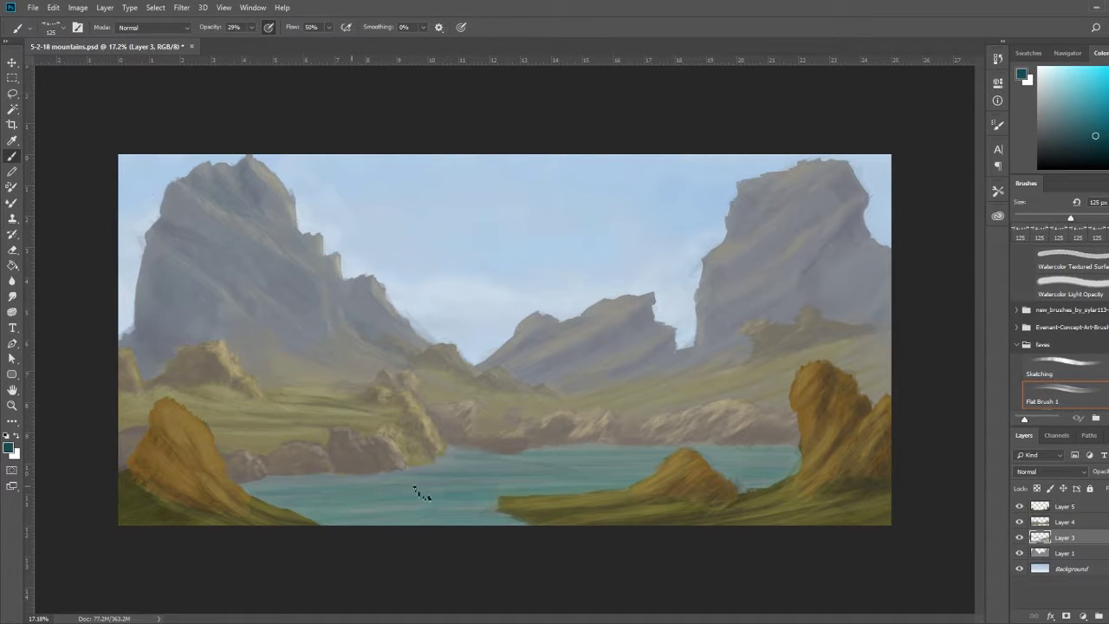
On a new layer, paint pale foam lines along the far and near shorelines.
{"action": "key", "text": "x"}
{"action": "key", "text": "ctrl+shift+alt+n"}
{"action": "left_click_drag", "start_coordinate": [609, 449], "coordinate": [797, 446]}
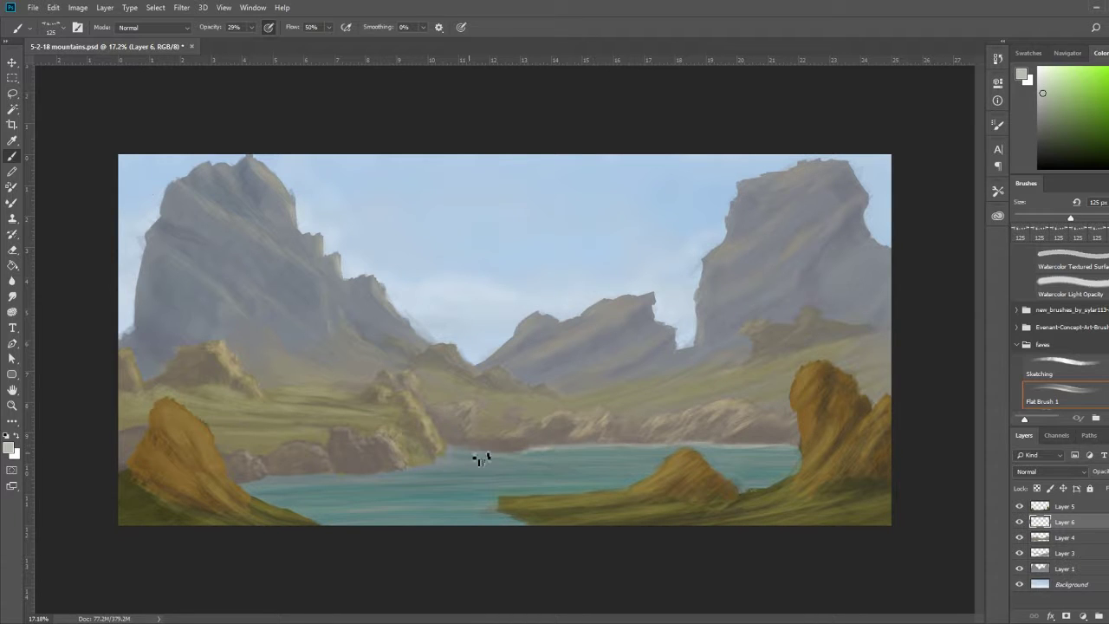
{"action": "left_click_drag", "start_coordinate": [481, 459], "coordinate": [302, 485]}
{"action": "key", "text": "["}
{"action": "key", "text": "["}
{"action": "key", "text": "["}
{"action": "left_click_drag", "start_coordinate": [444, 463], "coordinate": [394, 481]}
{"action": "left_click", "coordinate": [392, 479], "text": "alt"}
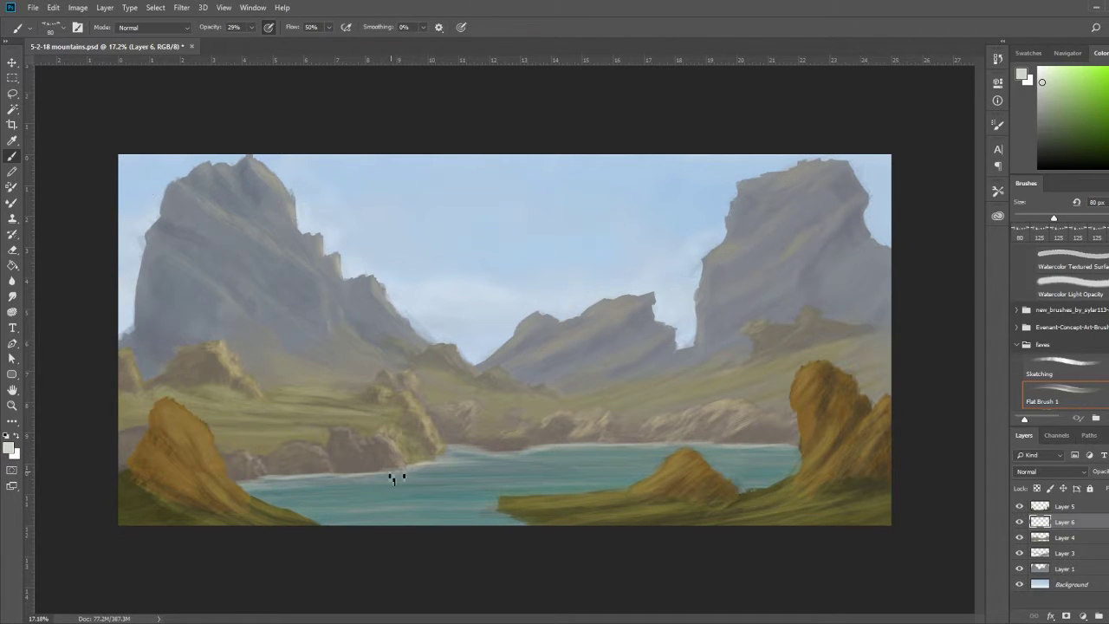
Add more layers, make Layer 3 active, and sample grey-blue tones from the mountain.
{"action": "key", "text": "ctrl+shift+alt+n"}
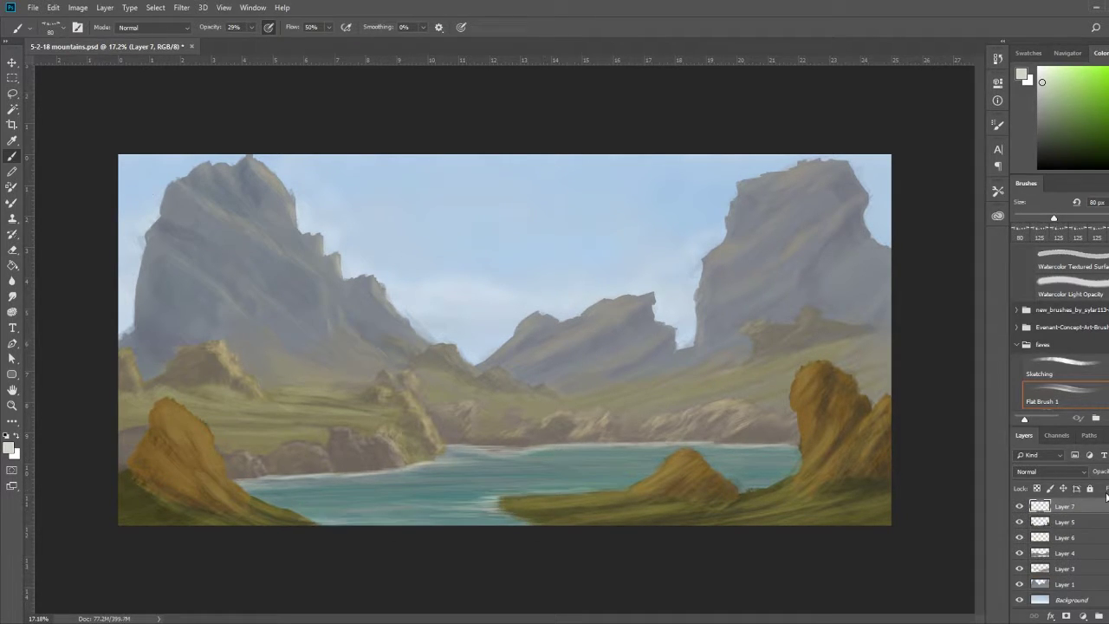
{"action": "left_click", "coordinate": [482, 479], "text": "alt"}
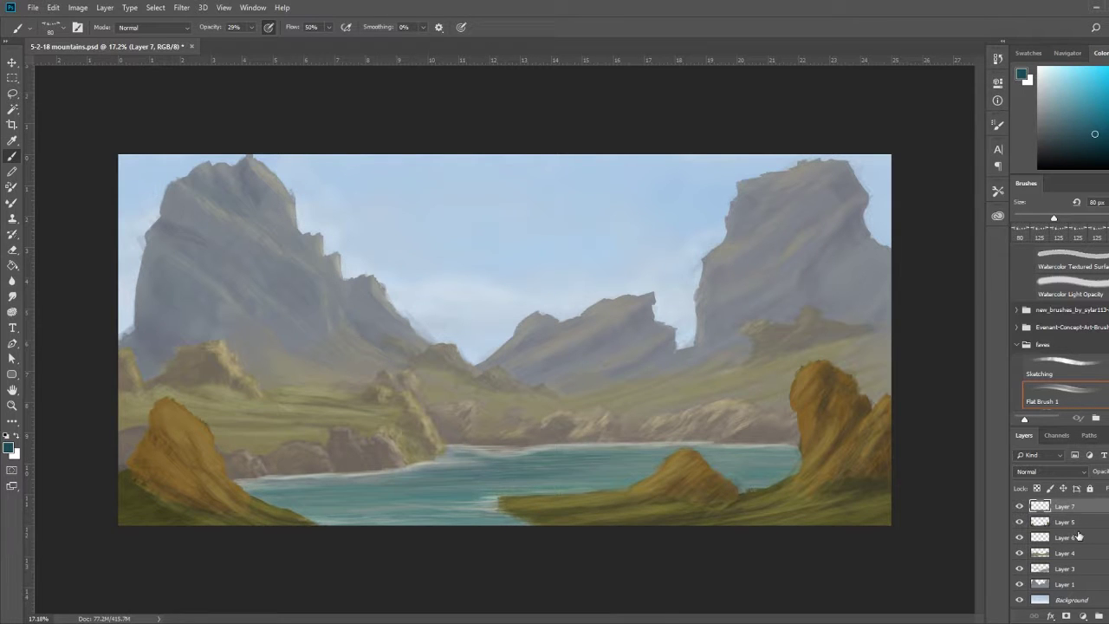
{"action": "left_click", "coordinate": [1074, 568]}
{"action": "left_click", "coordinate": [327, 268], "text": "alt"}
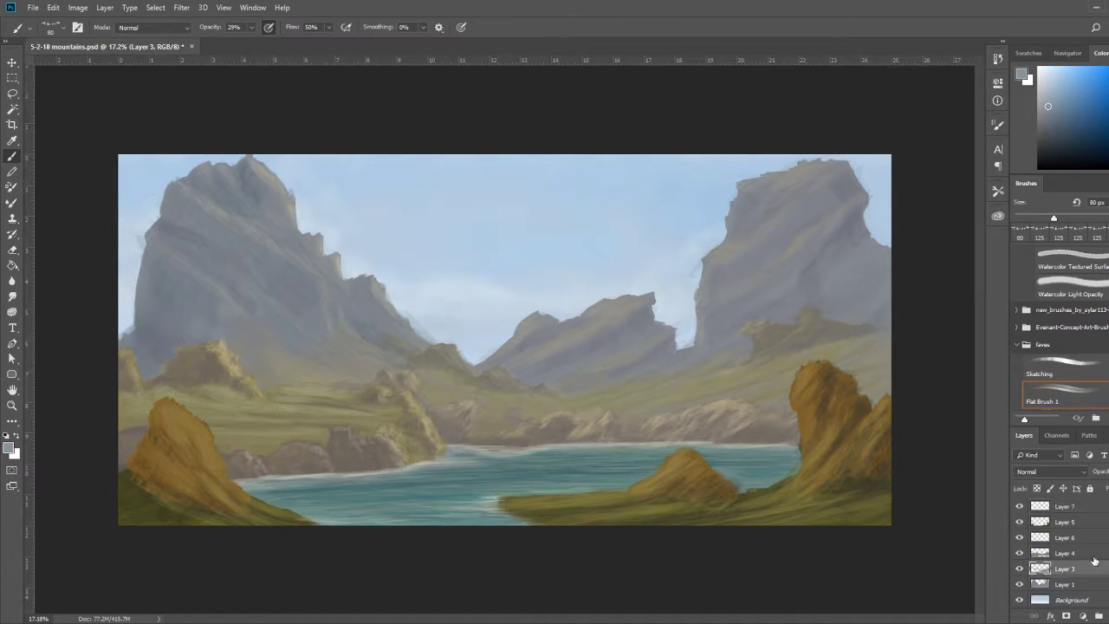
{"action": "key", "text": "ctrl+shift+alt+n"}
{"action": "key", "text": "Delete"}
{"action": "left_click", "coordinate": [387, 286], "text": "alt"}
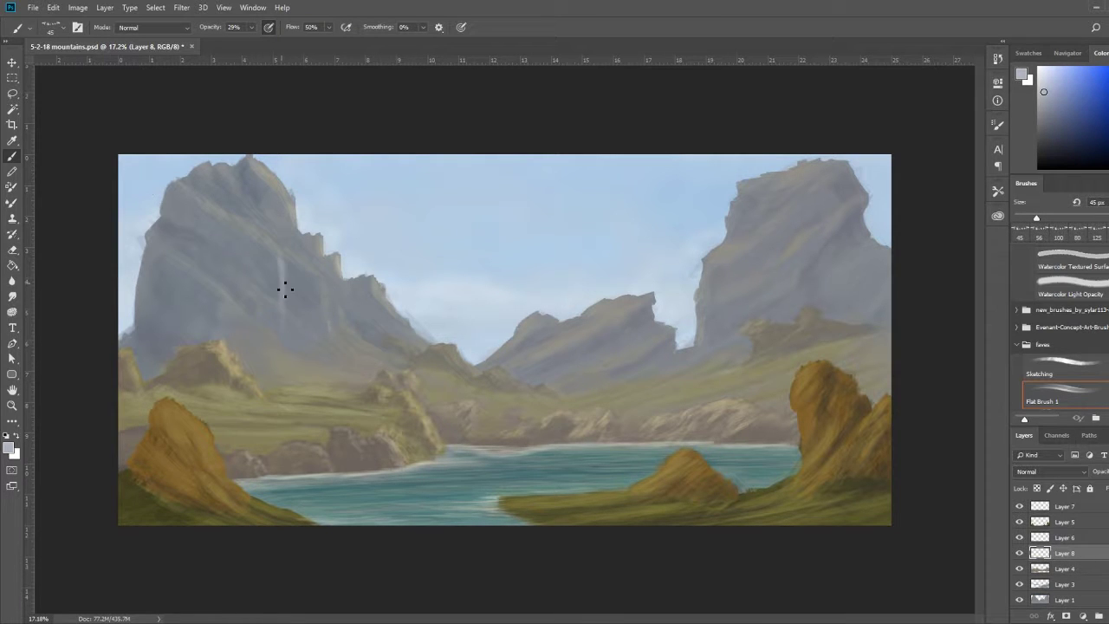
Paint a pale waterfall streak on the left mountain and zoom in on its peak.
{"action": "left_click_drag", "start_coordinate": [258, 295], "coordinate": [351, 281]}
{"action": "key", "text": "alt+comma"}
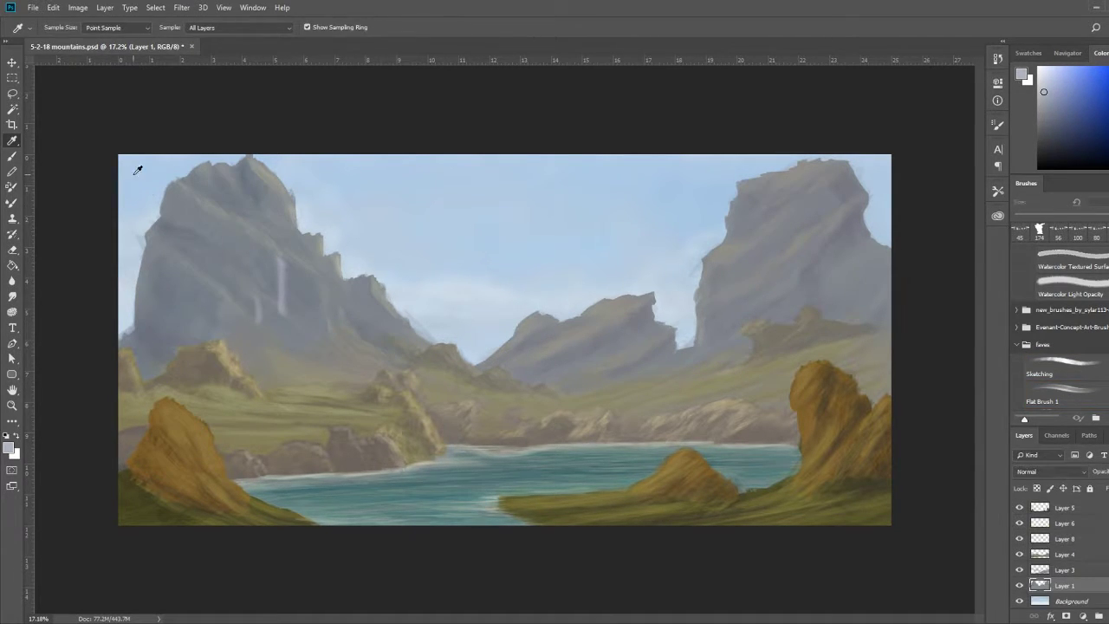
{"action": "left_click", "coordinate": [136, 168], "text": "alt"}
{"action": "key", "text": "b"}
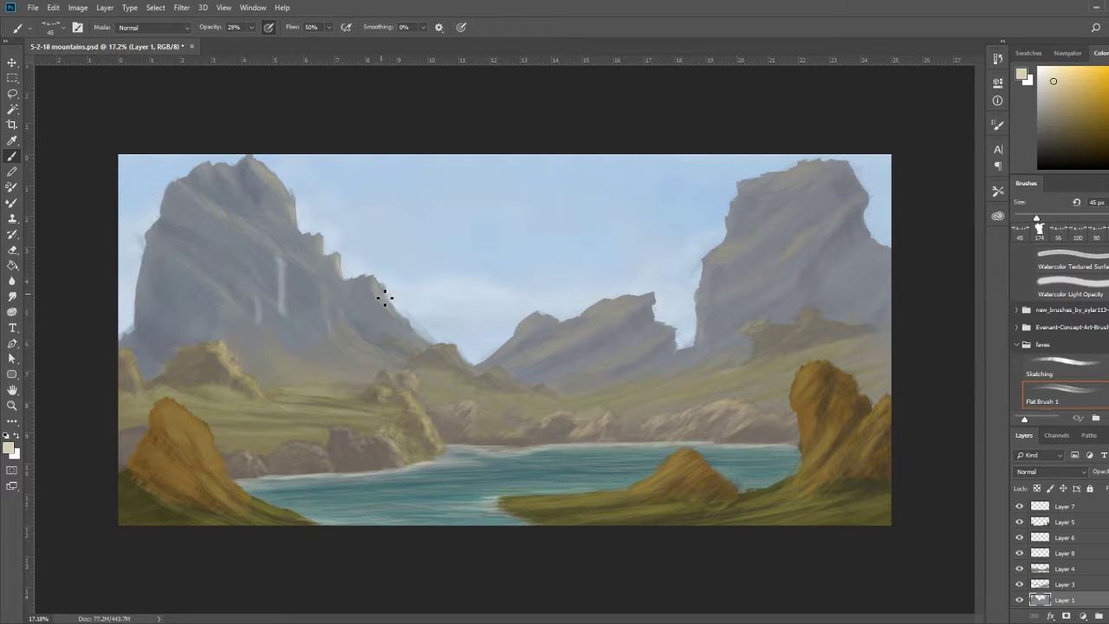
{"action": "key", "text": "ctrl+plus"}
{"action": "key", "text": "ctrl+plus"}
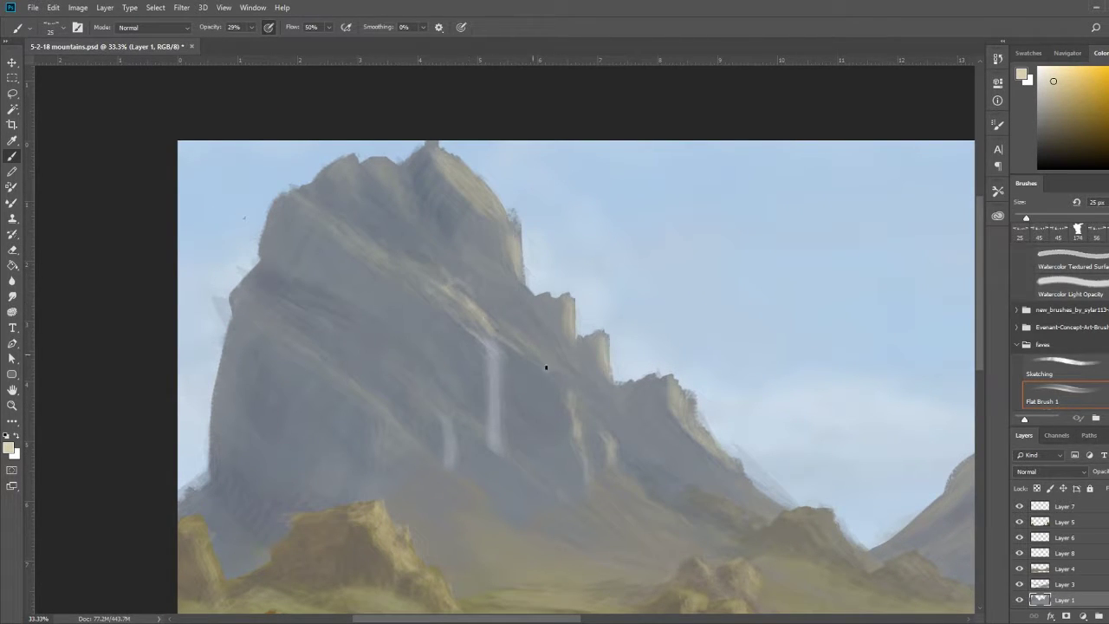
{"action": "key", "text": "ctrl+plus"}
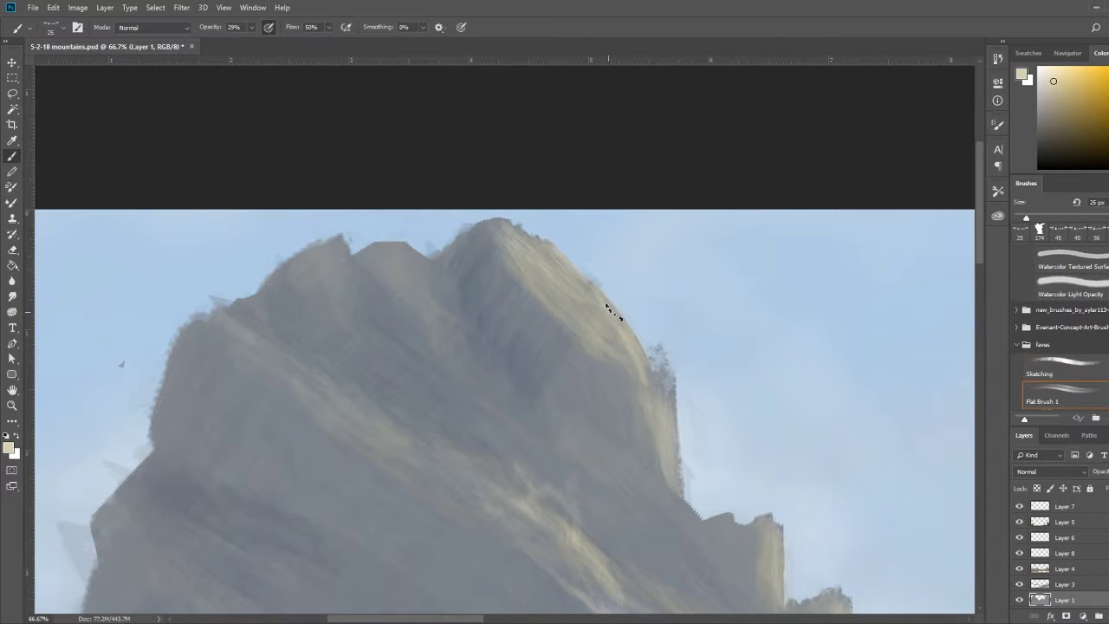
Lighten the sunlit right edge of the peak, covering the dark speckles along it.
{"action": "left_click_drag", "start_coordinate": [667, 407], "coordinate": [680, 485]}
{"action": "left_click_drag", "start_coordinate": [641, 339], "coordinate": [665, 404]}
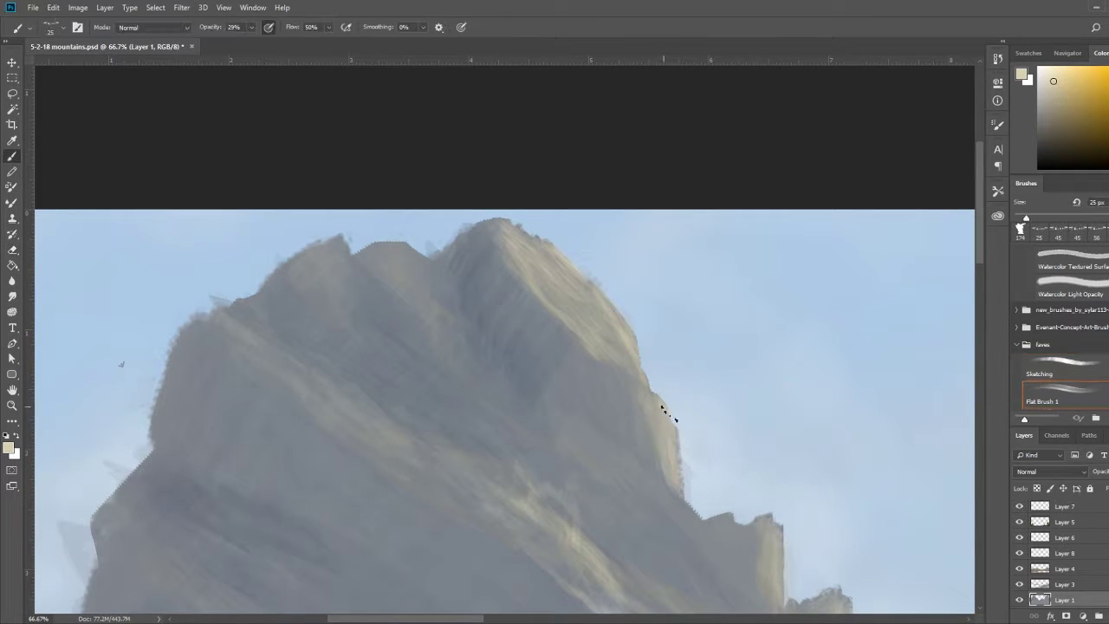
{"action": "left_click_drag", "start_coordinate": [673, 442], "coordinate": [685, 503]}
{"action": "scroll", "coordinate": [612, 453], "scroll_direction": "down", "scroll_amount": 3}
{"action": "scroll", "coordinate": [589, 416], "scroll_direction": "right", "scroll_amount": 3}
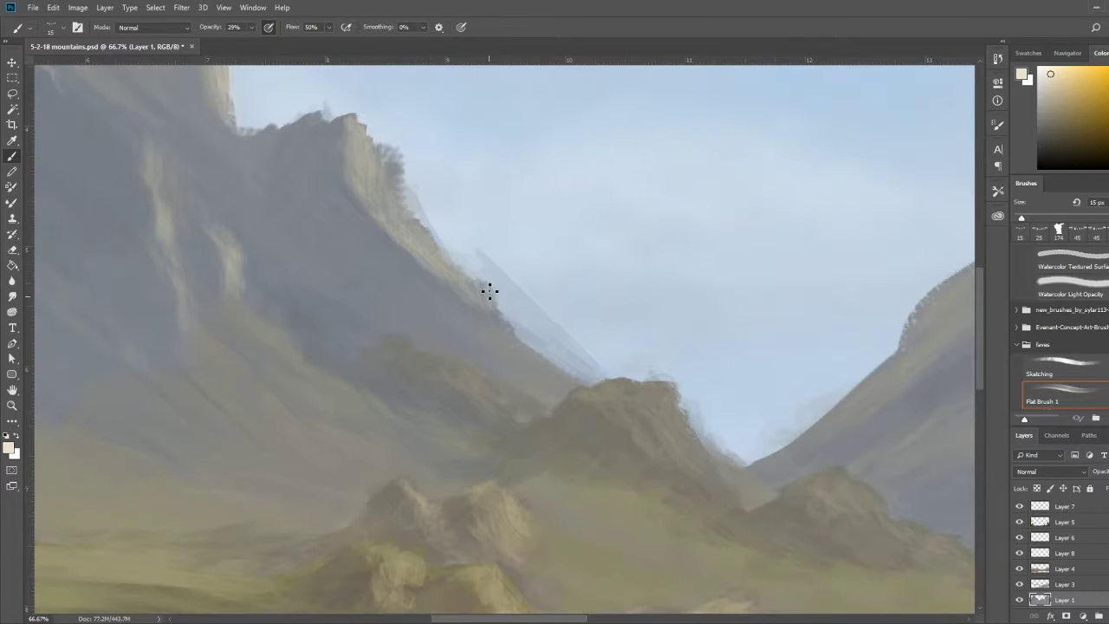
Soften the haze along the ridge and shade the mountain's left side.
{"action": "mouse_move", "coordinate": [488, 289]}
{"action": "left_mouse_down"}
{"action": "mouse_move", "coordinate": [439, 191]}
{"action": "mouse_move", "coordinate": [767, 428]}
{"action": "mouse_move", "coordinate": [284, 113]}
{"action": "left_mouse_up"}
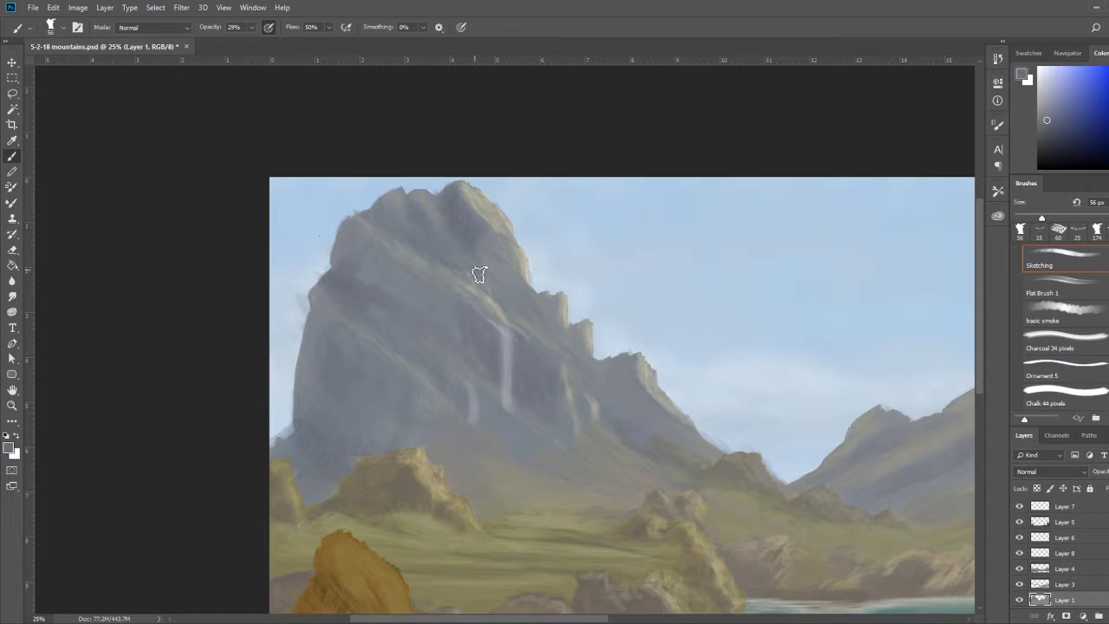
{"action": "mouse_move", "coordinate": [438, 318]}
{"action": "left_mouse_down"}
{"action": "mouse_move", "coordinate": [354, 285]}
{"action": "mouse_move", "coordinate": [347, 390]}
{"action": "left_mouse_up"}
{"action": "left_click_drag", "start_coordinate": [312, 346], "coordinate": [277, 450]}
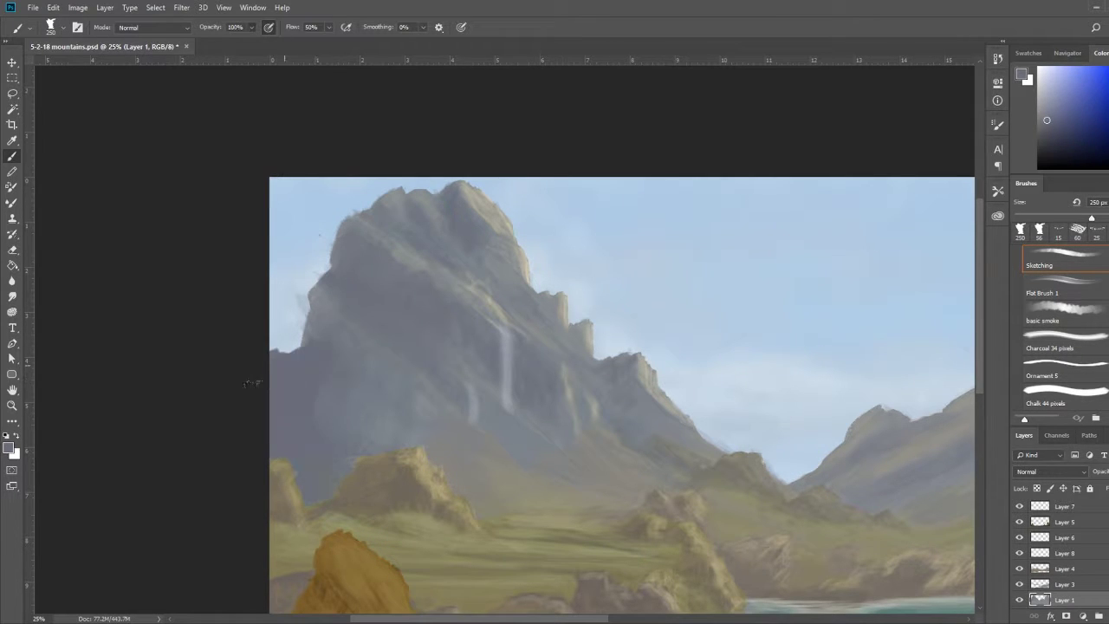
{"action": "left_click_drag", "start_coordinate": [381, 364], "coordinate": [329, 450]}
{"action": "left_click", "coordinate": [347, 364], "text": "alt"}
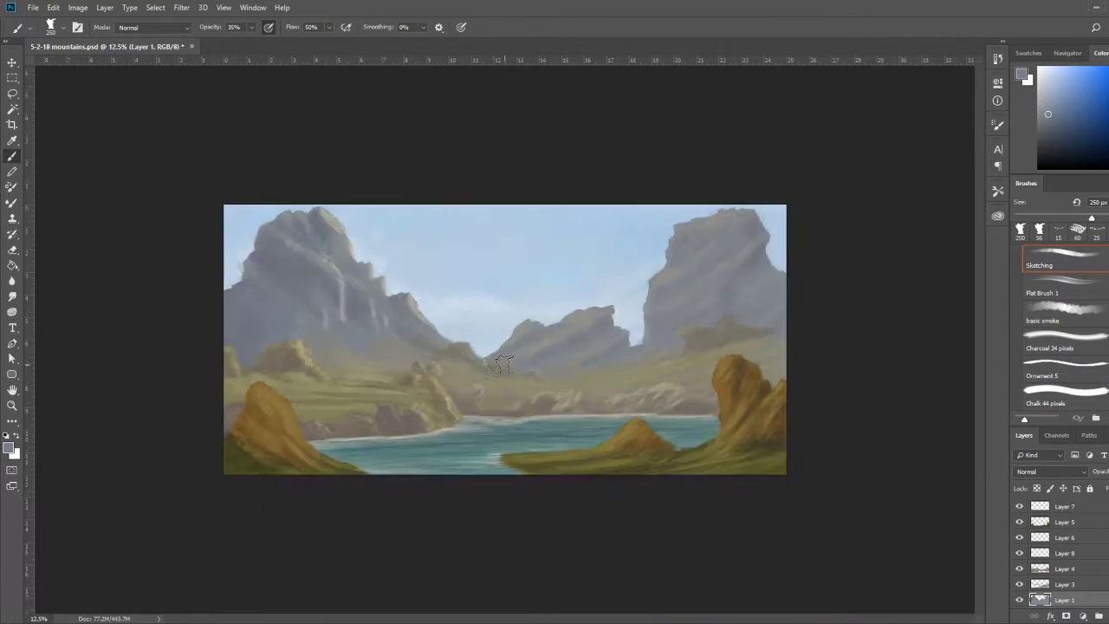
{"action": "left_click_drag", "start_coordinate": [364, 407], "coordinate": [430, 403]}
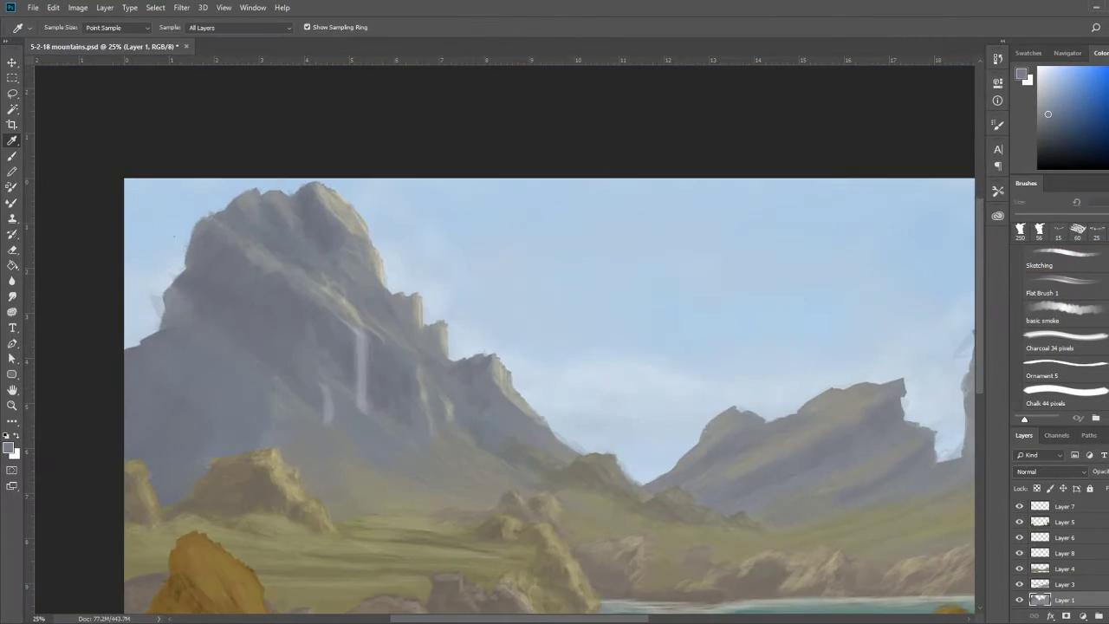
Set a 70 px flat brush, sample pale sky blue, and add a new haze layer.
{"action": "left_click", "coordinate": [1052, 286]}
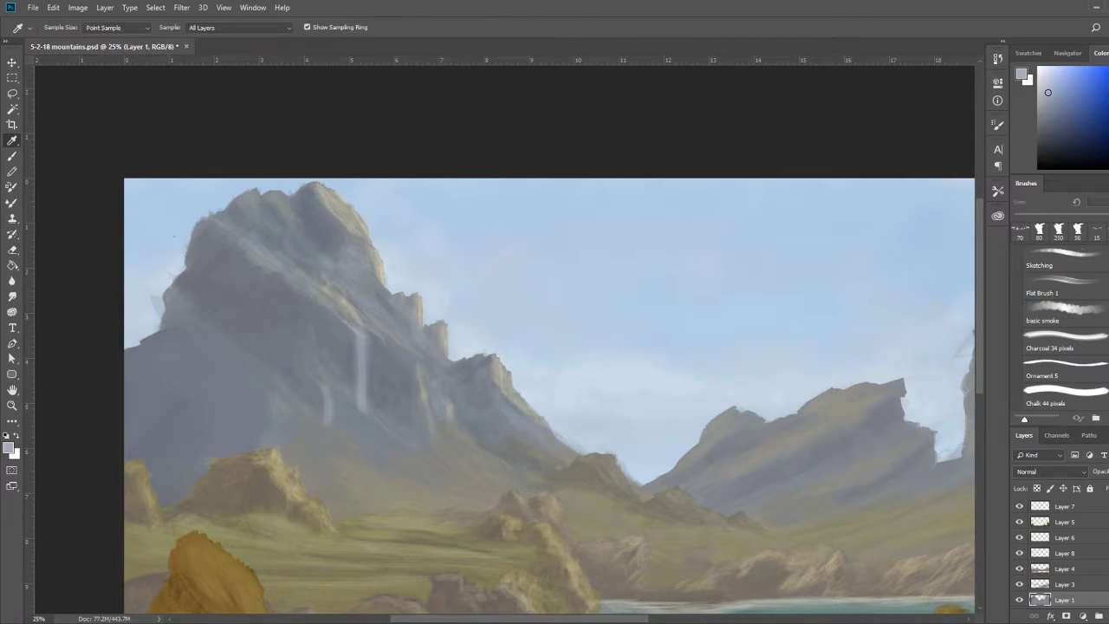
{"action": "left_click", "coordinate": [184, 433], "text": "alt"}
{"action": "left_click", "coordinate": [696, 384], "text": "alt"}
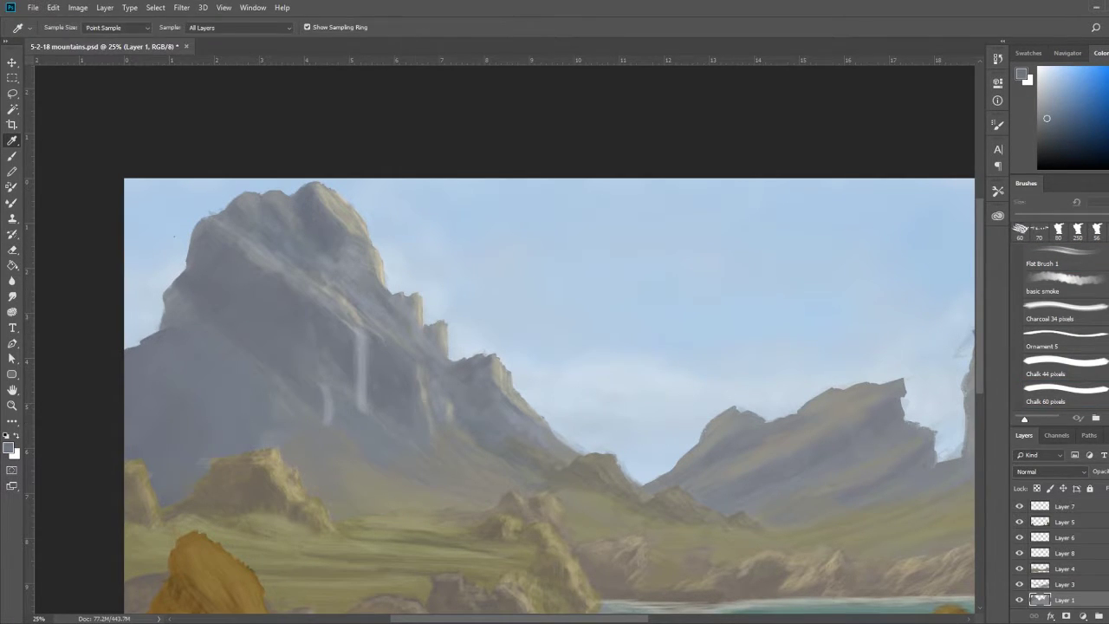
{"action": "key", "text": "ctrl+shift+alt+n"}
Paint haze and a grey-blue fog band over the left mountain with a very large soft brush.
{"action": "left_click", "coordinate": [1020, 229]}
{"action": "left_click_drag", "start_coordinate": [138, 364], "coordinate": [347, 303]}
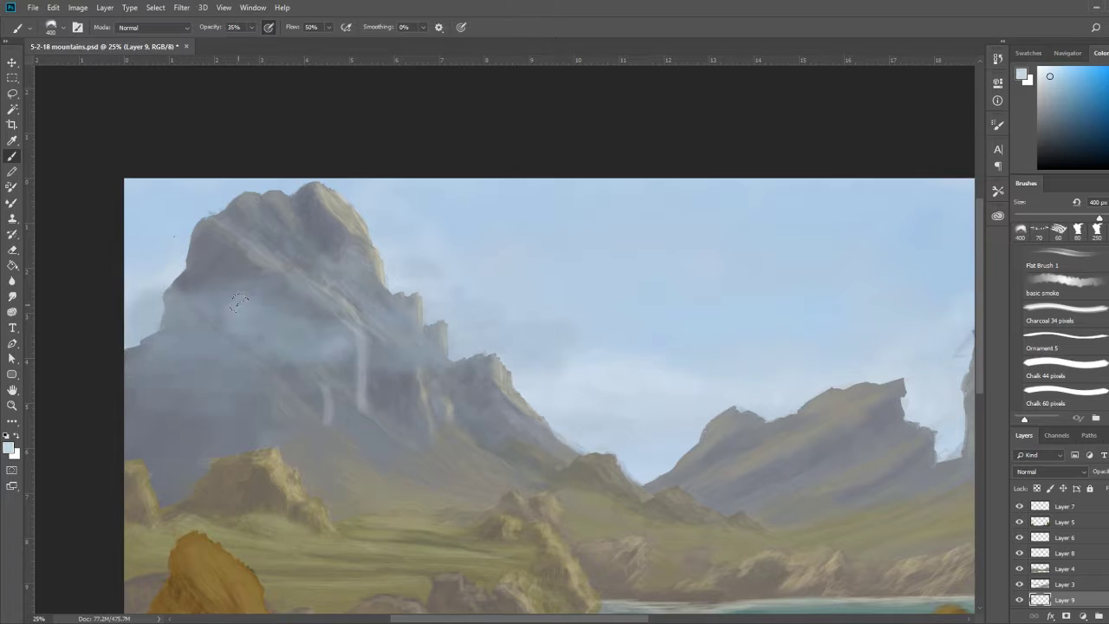
{"action": "mouse_move", "coordinate": [156, 373]}
{"action": "left_mouse_down"}
{"action": "mouse_move", "coordinate": [485, 329]}
{"action": "mouse_move", "coordinate": [537, 260]}
{"action": "mouse_move", "coordinate": [294, 321]}
{"action": "left_mouse_up"}
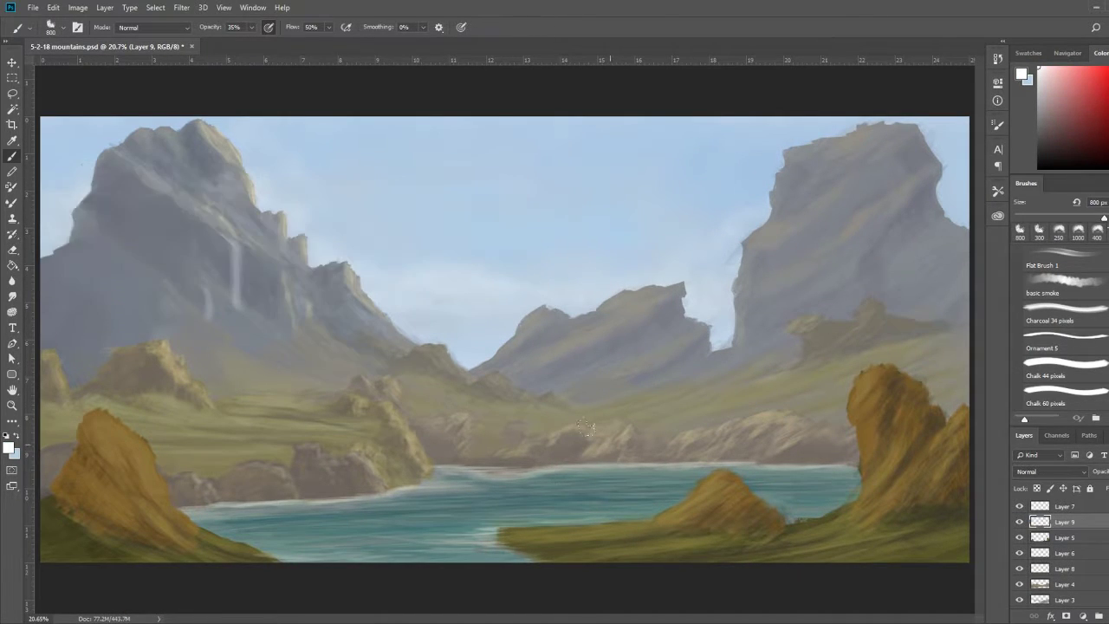
{"action": "left_click", "coordinate": [817, 272]}
{"action": "key", "text": "b"}
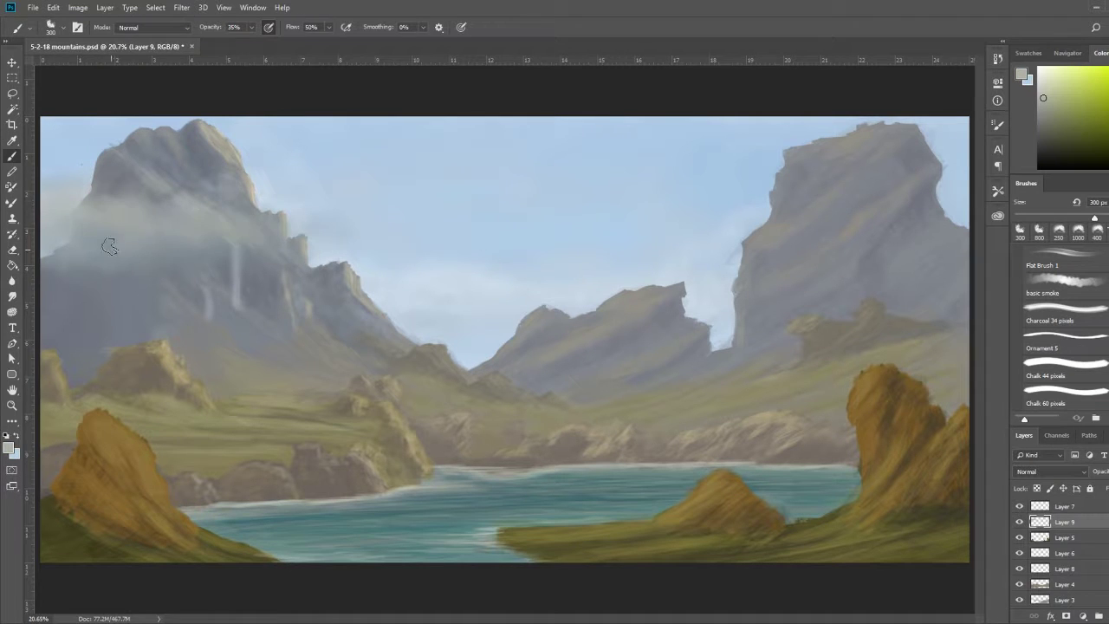
{"action": "mouse_move", "coordinate": [109, 248]}
{"action": "left_mouse_down"}
{"action": "mouse_move", "coordinate": [366, 244]}
{"action": "mouse_move", "coordinate": [45, 211]}
{"action": "left_mouse_up"}
{"action": "mouse_move", "coordinate": [391, 225]}
{"action": "left_mouse_down"}
{"action": "mouse_move", "coordinate": [210, 148]}
{"action": "mouse_move", "coordinate": [489, 221]}
{"action": "left_mouse_up"}
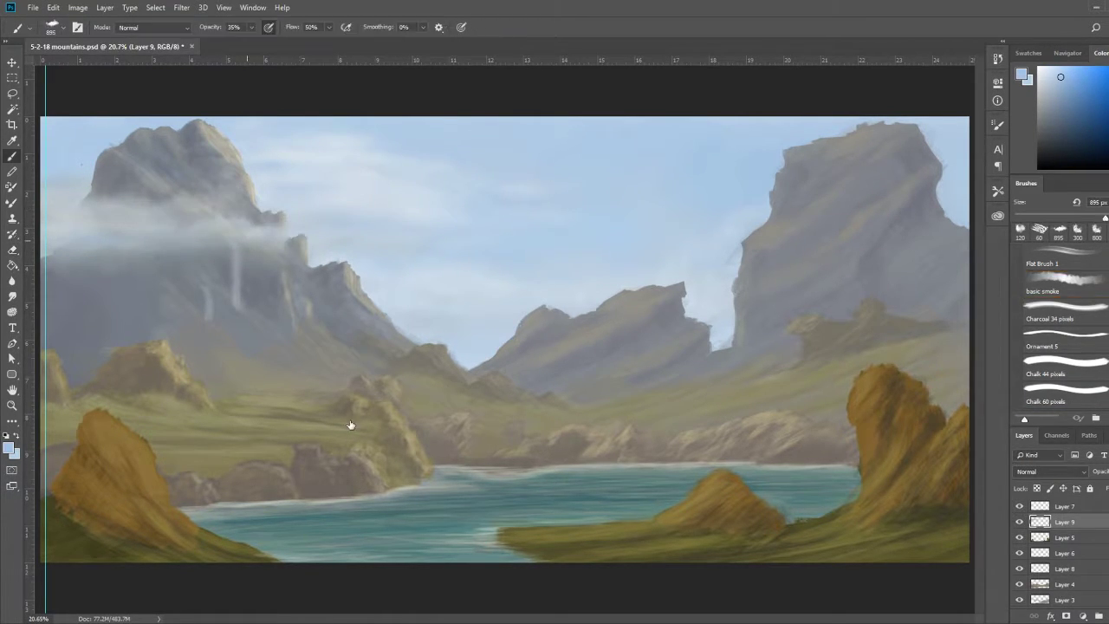
On new layers, paint soft mist across the central valley, mid-left slopes and toward the right cliff.
{"action": "left_click", "coordinate": [1064, 600]}
{"action": "key", "text": "ctrl+shift+alt+n"}
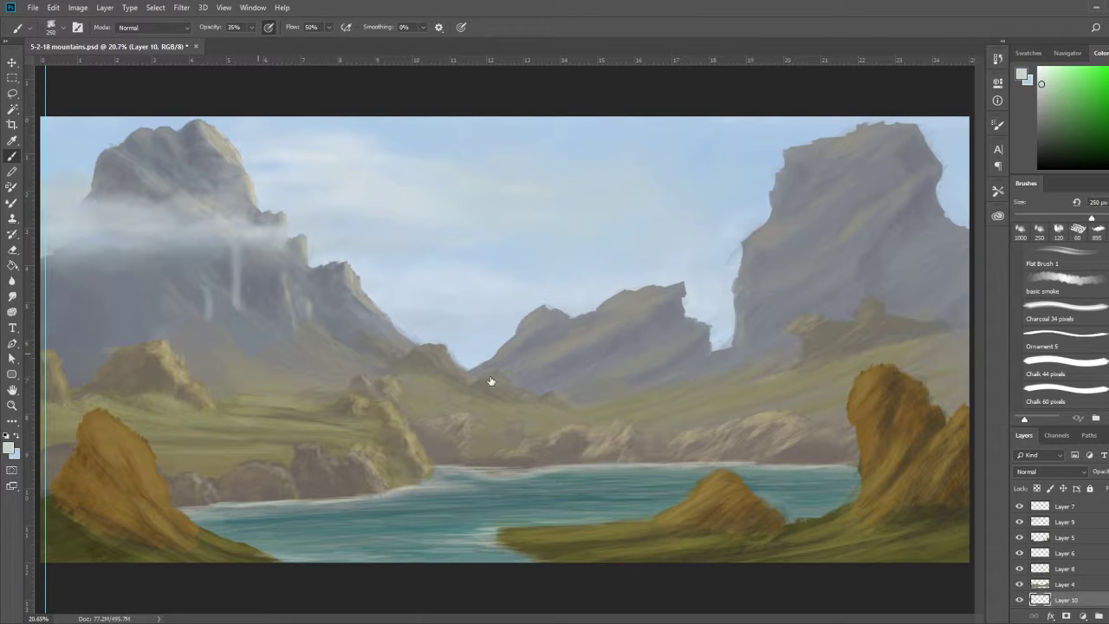
{"action": "key", "text": "ctrl+shift+alt+n"}
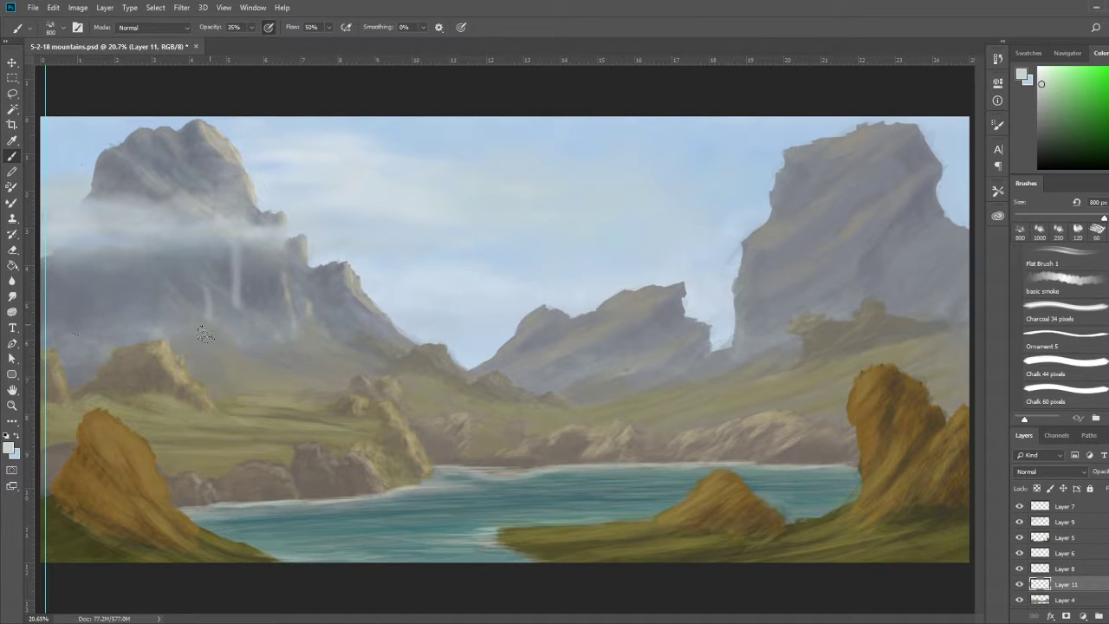
{"action": "left_click_drag", "start_coordinate": [546, 381], "coordinate": [876, 301]}
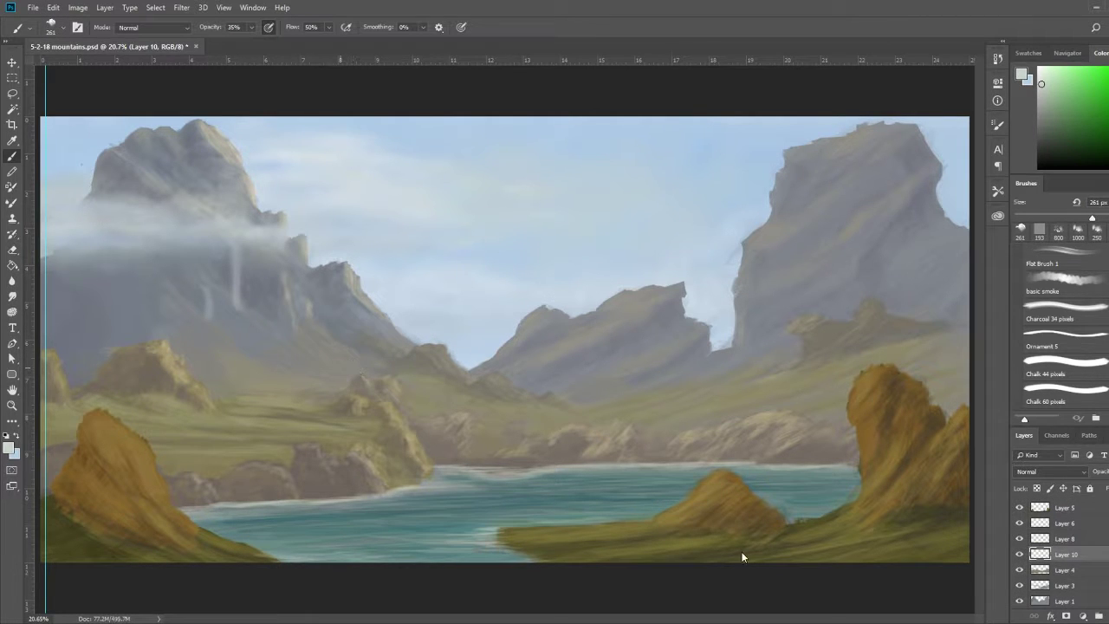
{"action": "key", "text": "i"}
{"action": "key", "text": "b"}
{"action": "left_click_drag", "start_coordinate": [202, 331], "coordinate": [434, 341]}
{"action": "left_click_drag", "start_coordinate": [589, 390], "coordinate": [762, 363]}
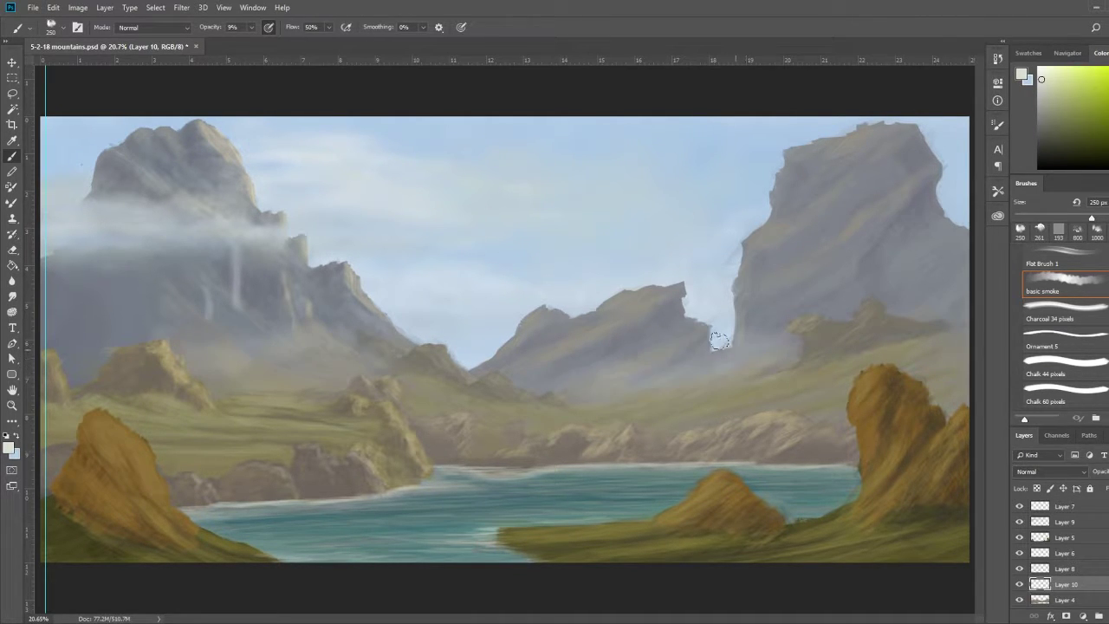
Switch between Layers 1 and 4 at 70 px, sample grey-green, and choose the Sketching brush.
{"action": "left_click", "coordinate": [330, 394], "text": "alt"}
{"action": "key", "text": "bracketright"}
{"action": "key", "text": "bracketright"}
{"action": "key", "text": "bracketright"}
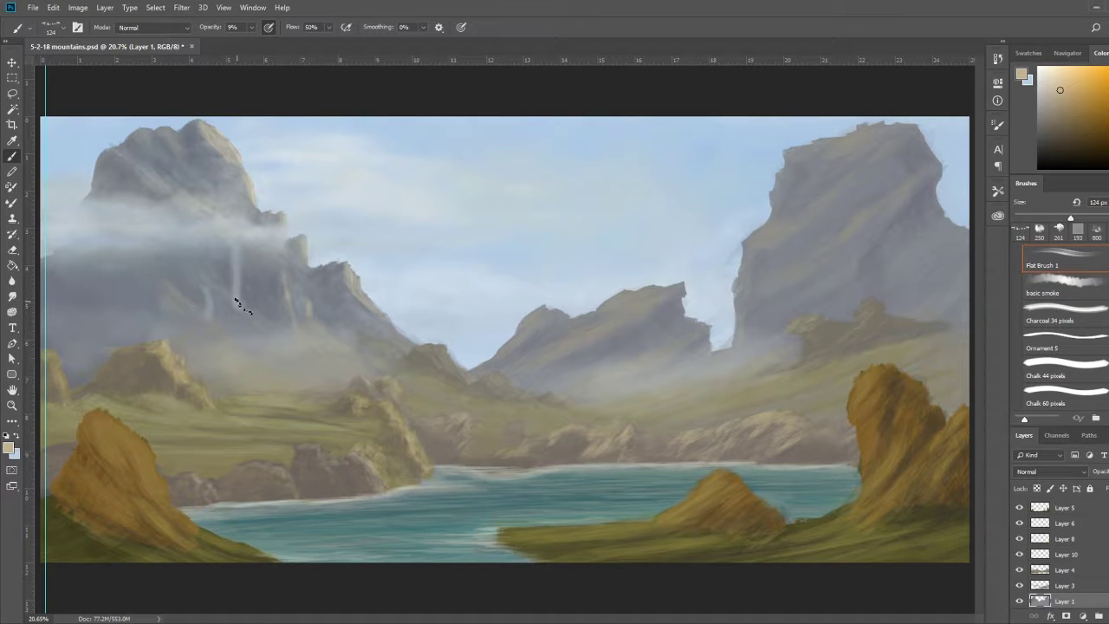
{"action": "key", "text": "bracketleft"}
{"action": "key", "text": "bracketleft"}
{"action": "key", "text": "bracketleft"}
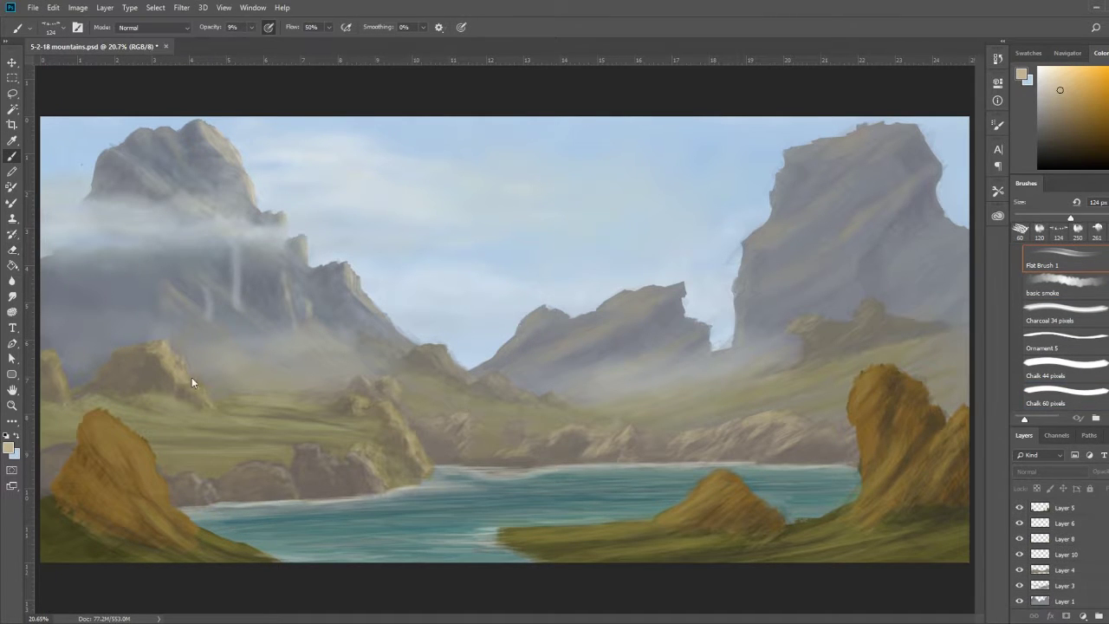
{"action": "left_click", "coordinate": [185, 384], "text": "ctrl"}
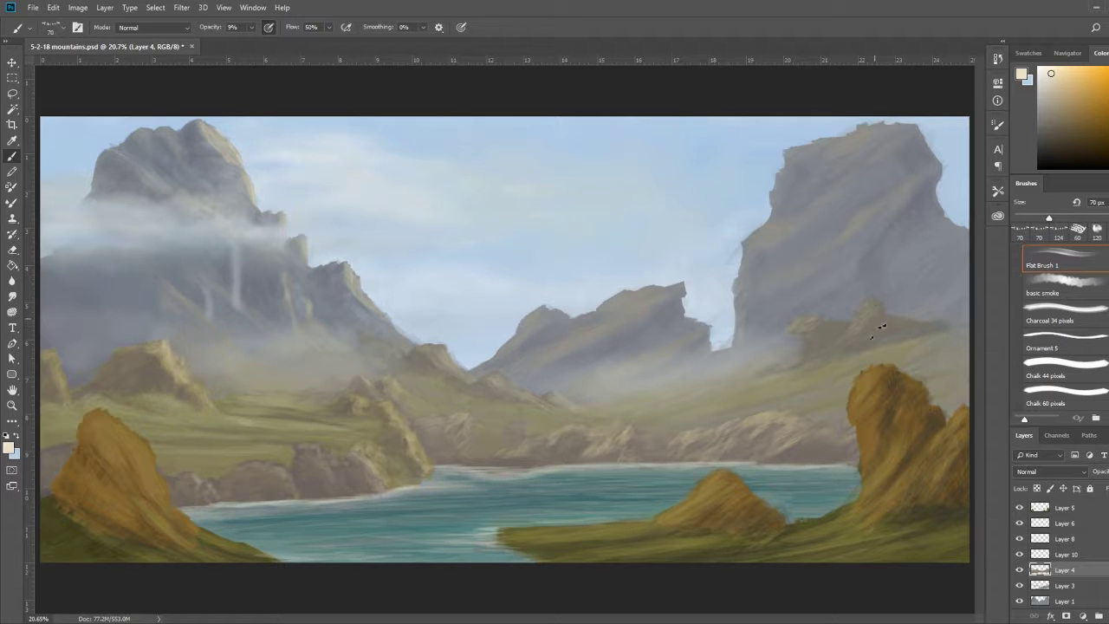
{"action": "left_click", "coordinate": [822, 355], "text": "alt"}
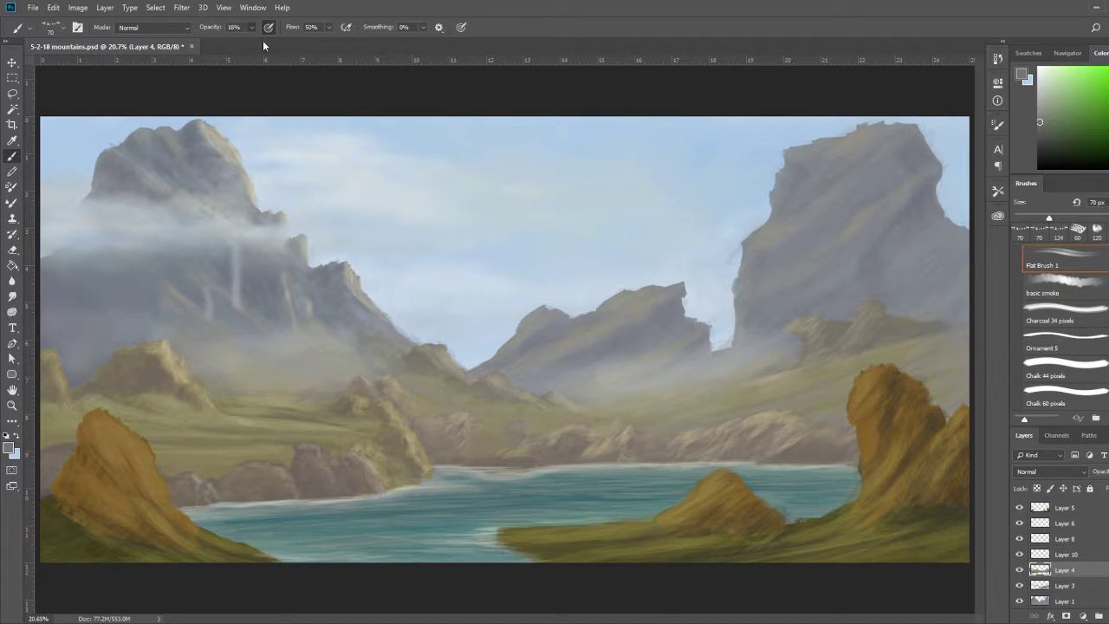
{"action": "left_click", "coordinate": [323, 373], "text": "ctrl"}
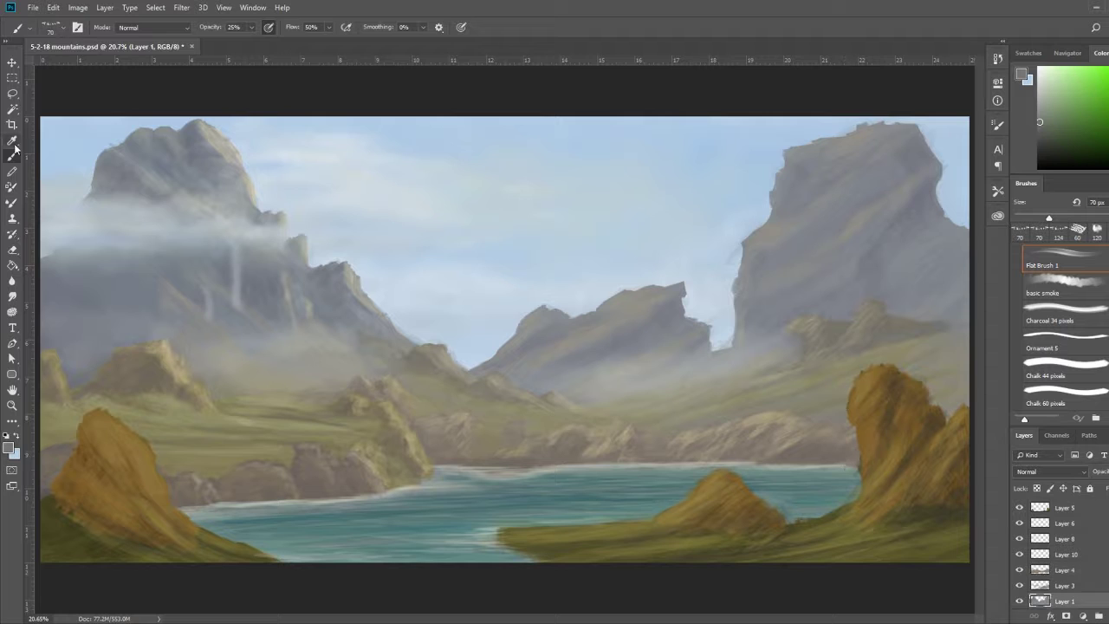
{"action": "left_click", "coordinate": [921, 218], "text": "alt"}
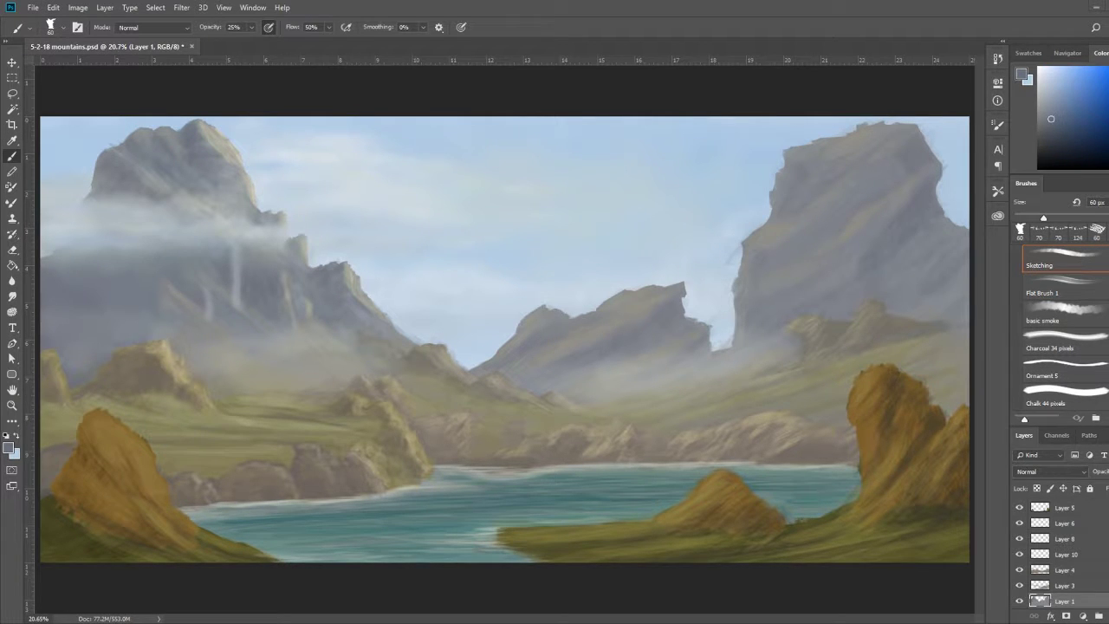
Paint tan diagonal highlight streaks along the middle mountain ridges with Flat Brush 1.
{"action": "scroll", "coordinate": [586, 357], "scroll_direction": "up", "scroll_amount": 3}
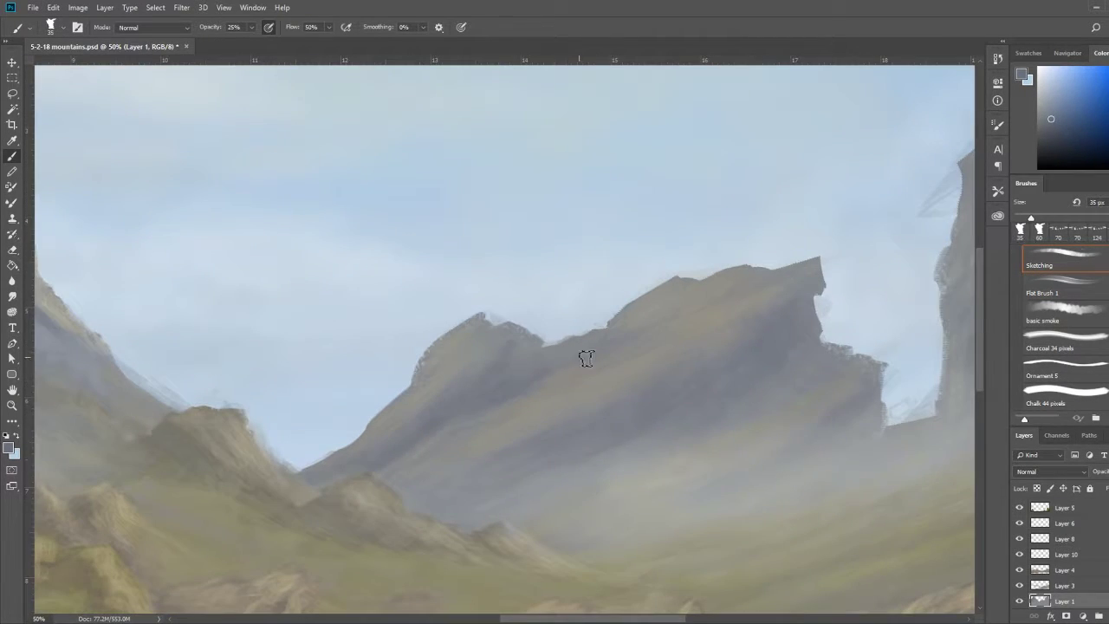
{"action": "key", "text": "period"}
{"action": "left_click", "coordinate": [458, 346], "text": "alt"}
{"action": "left_click_drag", "start_coordinate": [482, 321], "coordinate": [312, 468]}
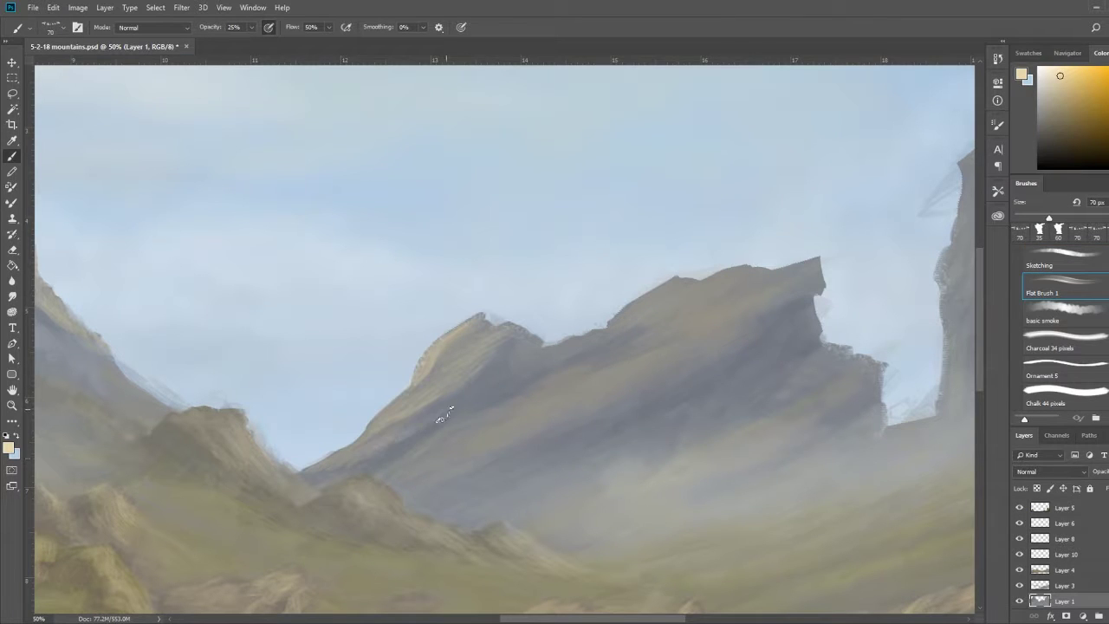
{"action": "mouse_move", "coordinate": [623, 320]}
{"action": "left_mouse_down"}
{"action": "mouse_move", "coordinate": [806, 277]}
{"action": "mouse_move", "coordinate": [607, 381]}
{"action": "left_mouse_up"}
{"action": "left_click_drag", "start_coordinate": [485, 468], "coordinate": [844, 384]}
{"action": "left_click_drag", "start_coordinate": [779, 433], "coordinate": [512, 404]}
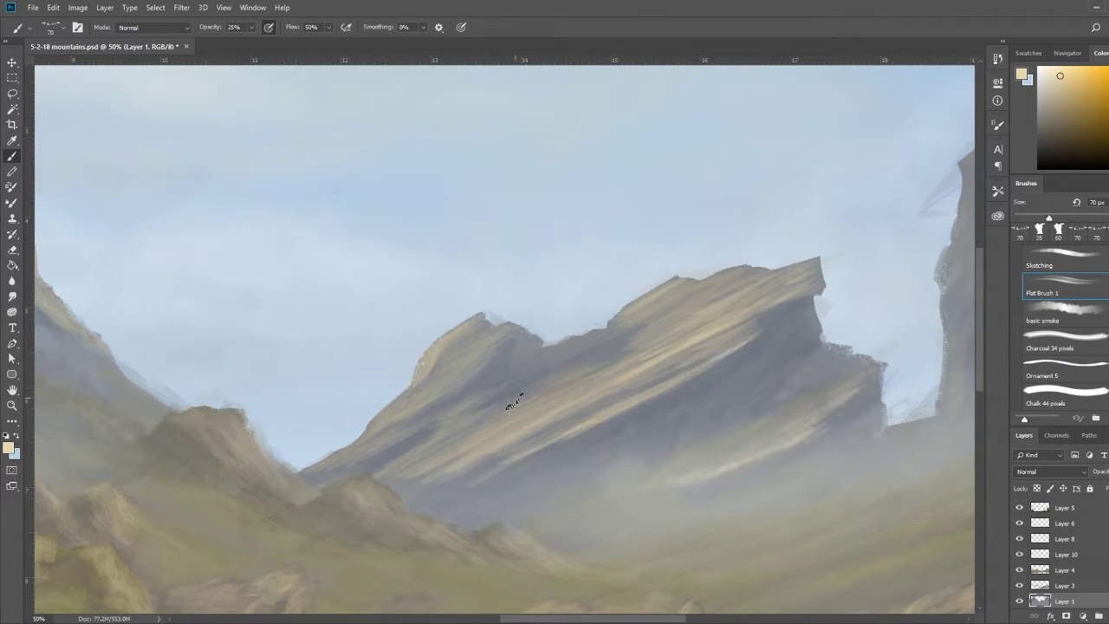
Bring the right cliff into view and sample a grey-blue from it.
{"action": "mouse_move", "coordinate": [1045, 147]}
{"action": "left_mouse_down"}
{"action": "mouse_move", "coordinate": [637, 362]}
{"action": "mouse_move", "coordinate": [705, 168]}
{"action": "mouse_move", "coordinate": [849, 92]}
{"action": "mouse_move", "coordinate": [725, 280]}
{"action": "mouse_move", "coordinate": [507, 535]}
{"action": "left_mouse_up"}
{"action": "scroll", "coordinate": [507, 536], "scroll_direction": "down", "scroll_amount": 1}
{"action": "key", "text": "bracketright"}
{"action": "scroll", "coordinate": [503, 372], "scroll_direction": "down", "scroll_amount": 1}
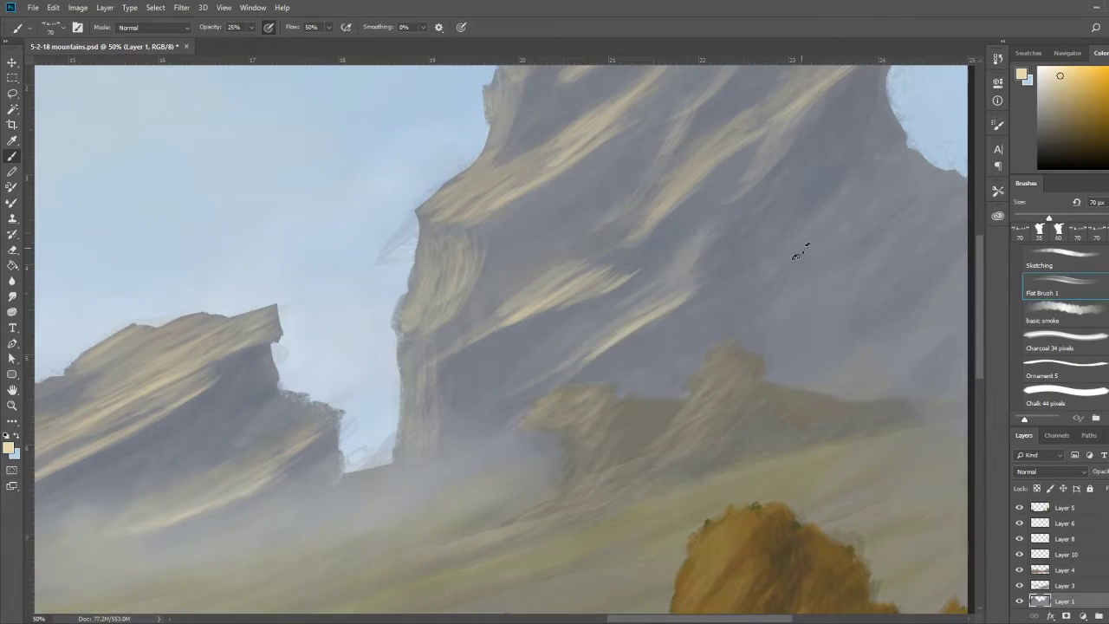
{"action": "scroll", "coordinate": [797, 252], "scroll_direction": "down", "scroll_amount": 1}
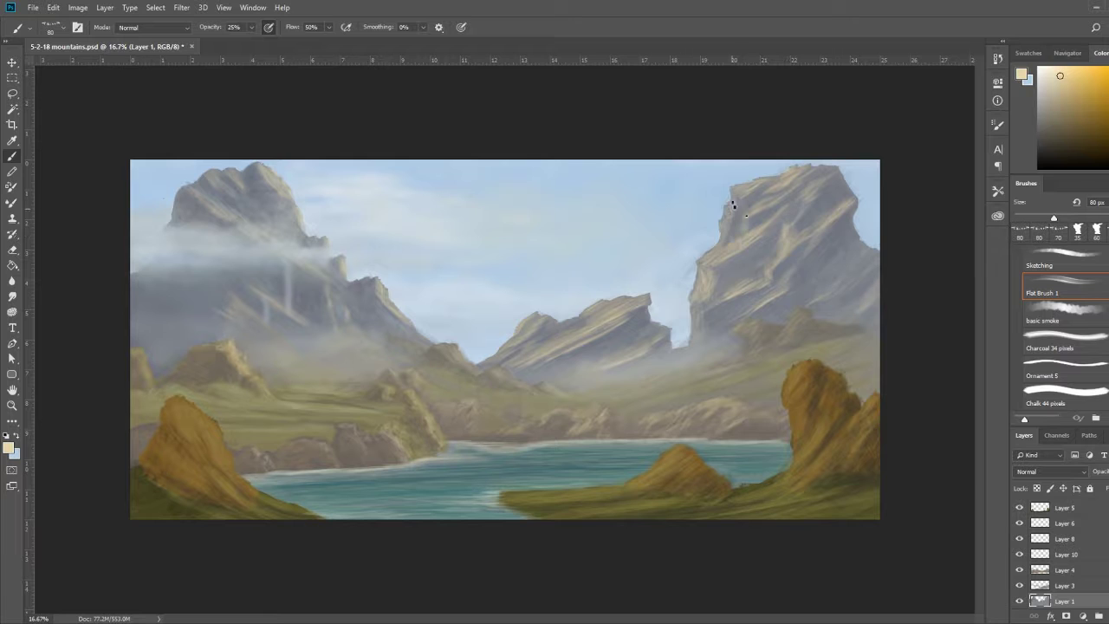
{"action": "left_click", "coordinate": [793, 262], "text": "alt"}
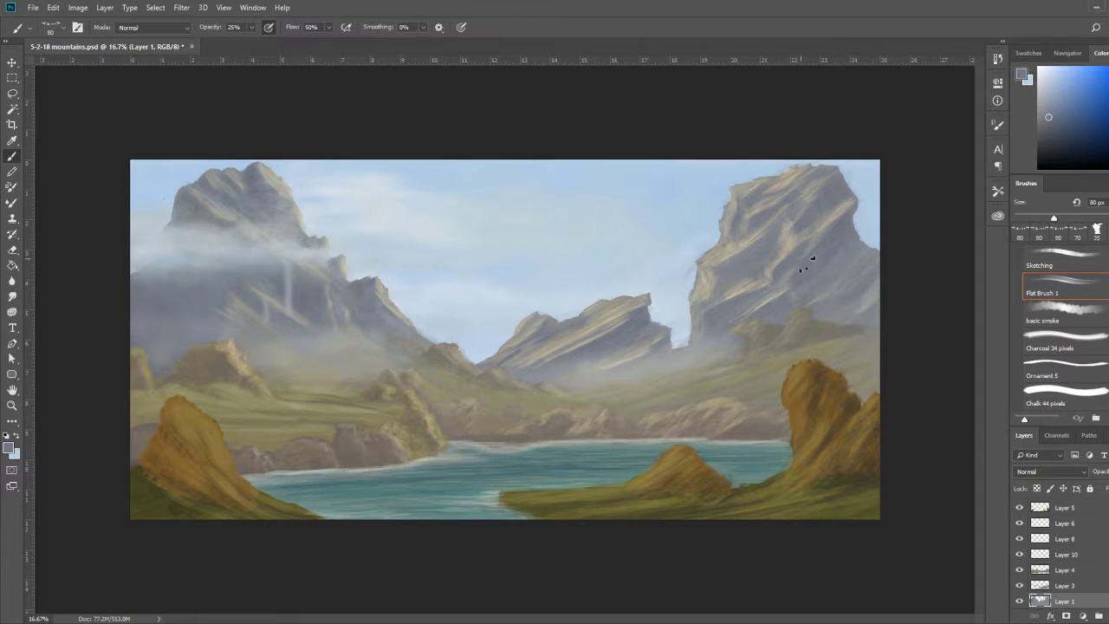
{"action": "scroll", "coordinate": [803, 265], "scroll_direction": "up", "scroll_amount": 1}
{"action": "scroll", "coordinate": [700, 366], "scroll_direction": "up", "scroll_amount": 1}
Switch to the Eraser tool.
{"action": "key", "text": "e"}
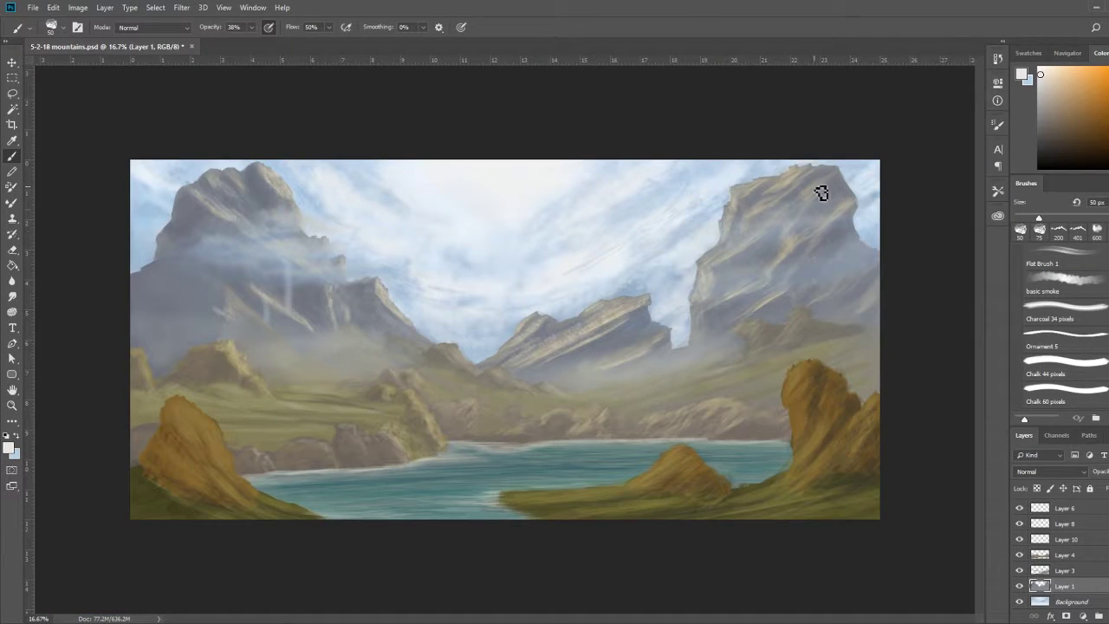
Sample grey-blue, tan and grey tones, then paint yellow-green grass near the left foreground cliff.
{"action": "left_click", "coordinate": [586, 336], "text": "alt"}
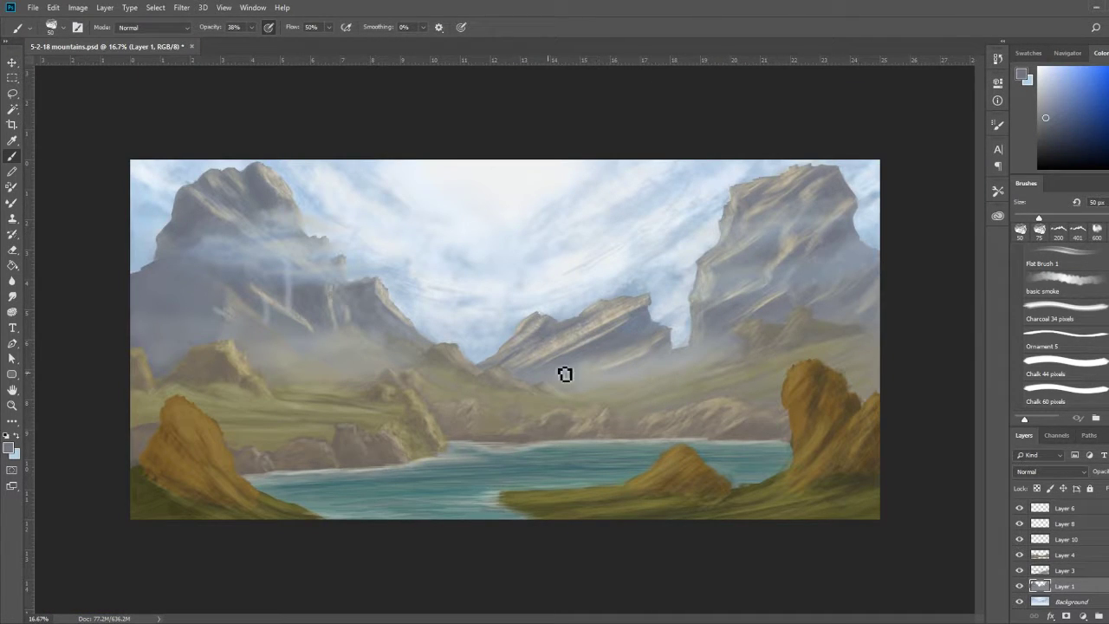
{"action": "left_click", "coordinate": [535, 358], "text": "alt"}
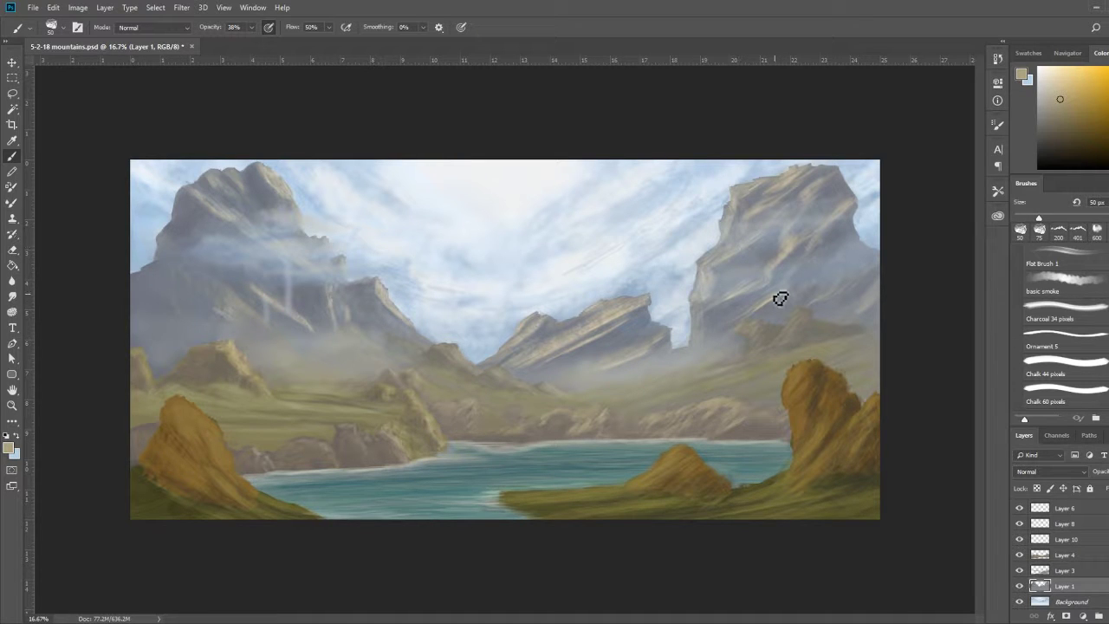
{"action": "left_click", "coordinate": [659, 342], "text": "ctrl"}
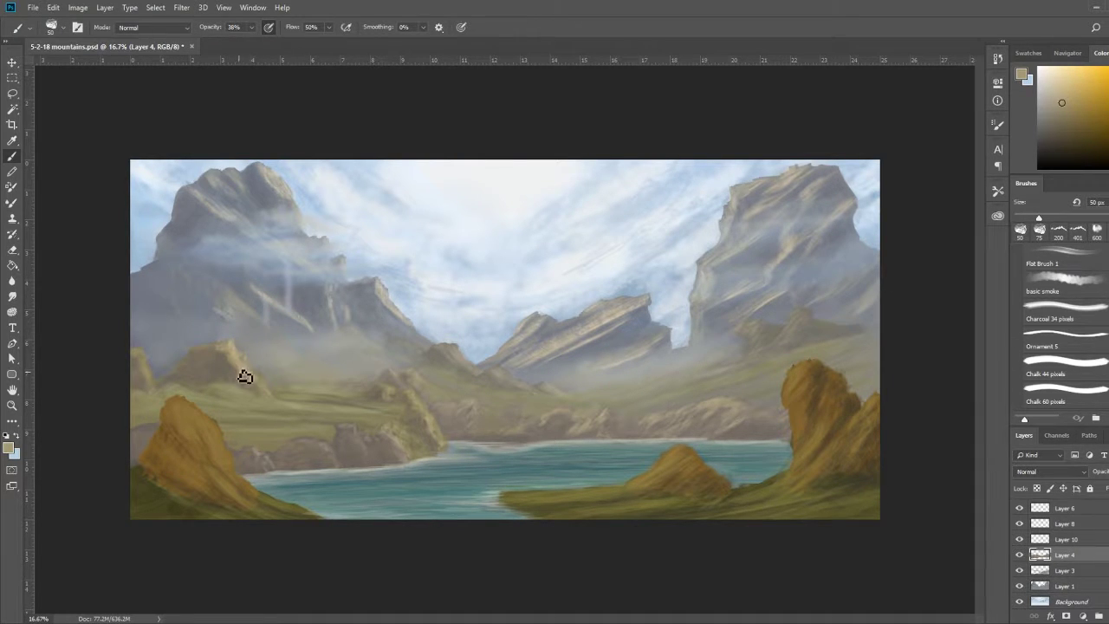
{"action": "left_click", "coordinate": [819, 376], "text": "ctrl"}
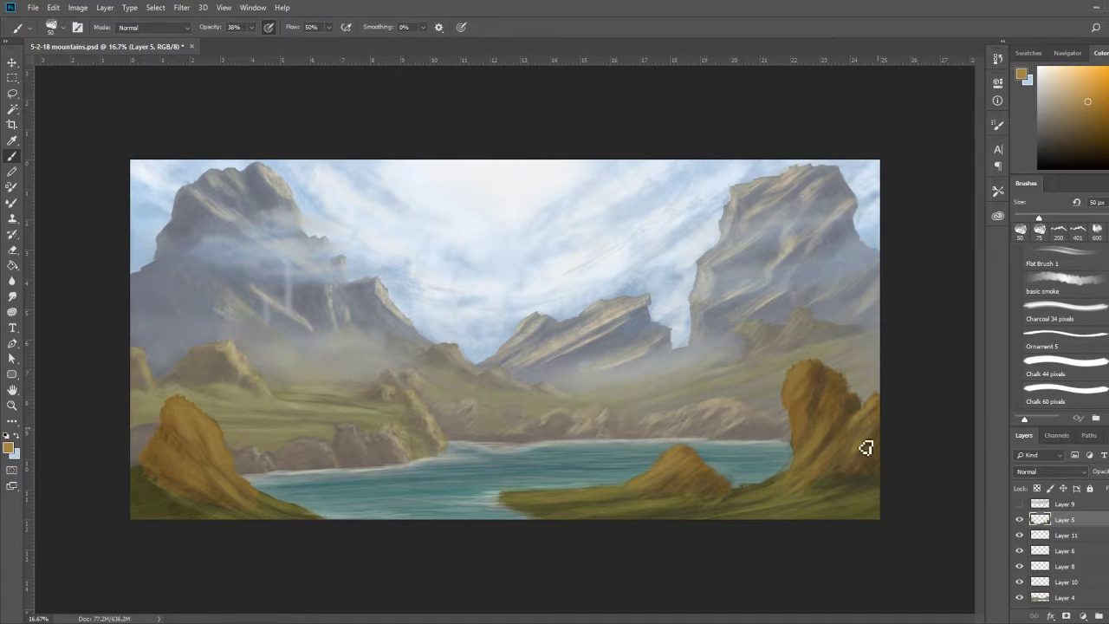
{"action": "left_click", "coordinate": [566, 418], "text": "alt"}
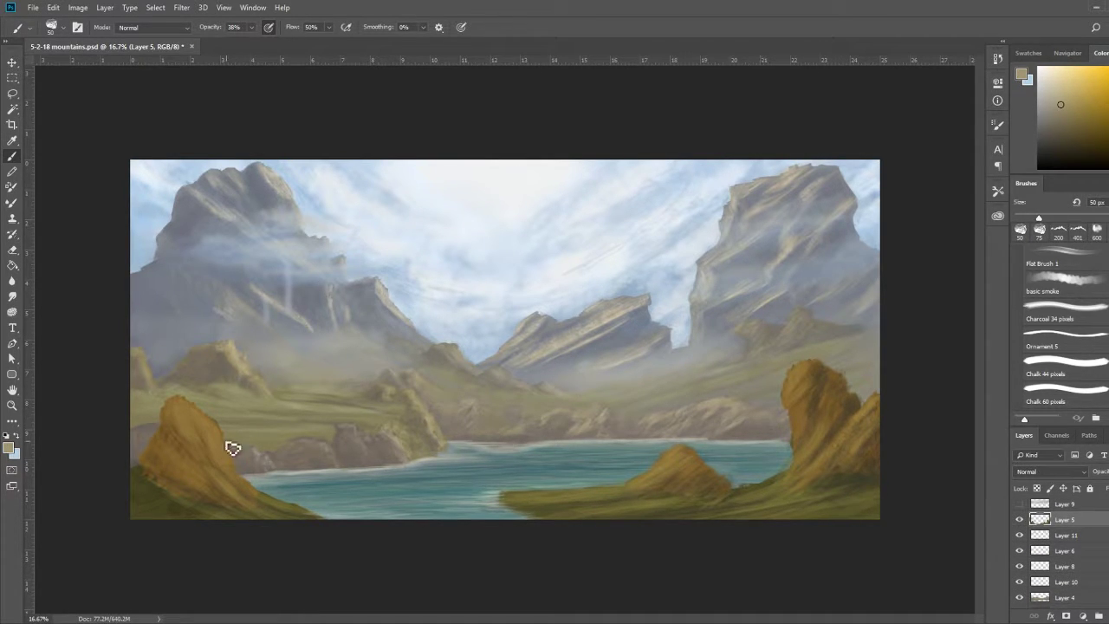
{"action": "left_click", "coordinate": [204, 244], "text": "alt"}
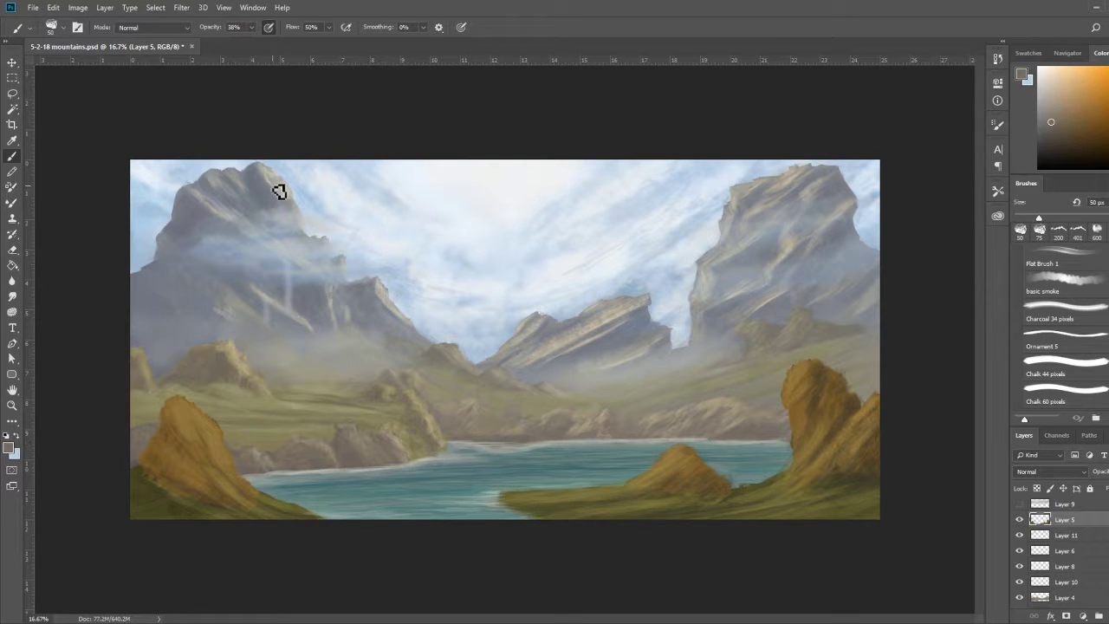
{"action": "type", "text": "88"}
{"action": "left_click", "coordinate": [265, 443], "text": "alt"}
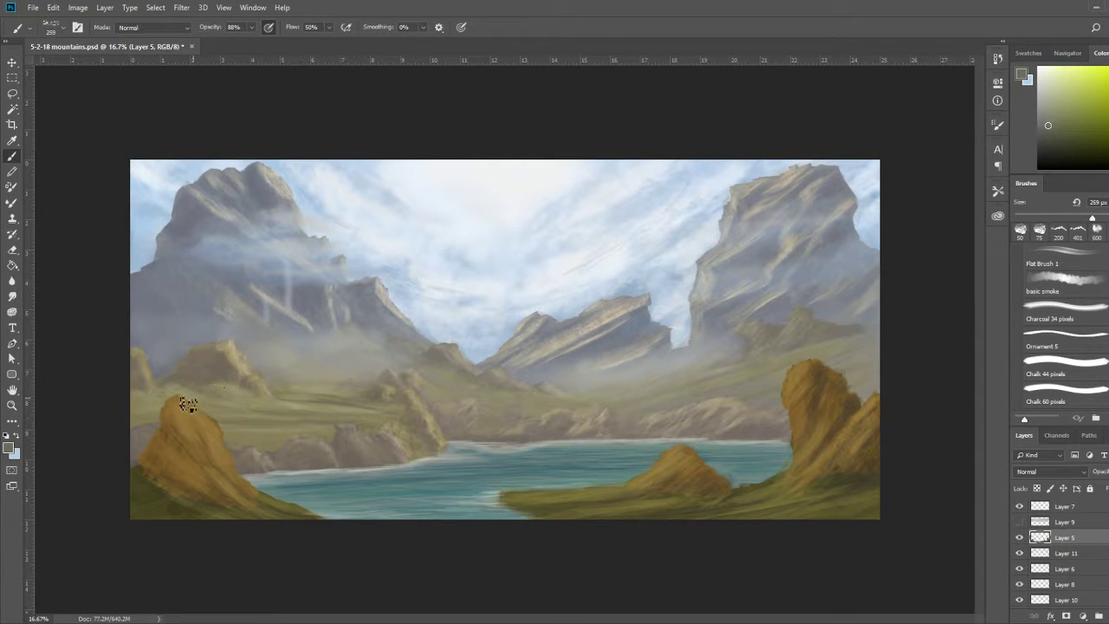
{"action": "left_click_drag", "start_coordinate": [182, 405], "coordinate": [321, 422]}
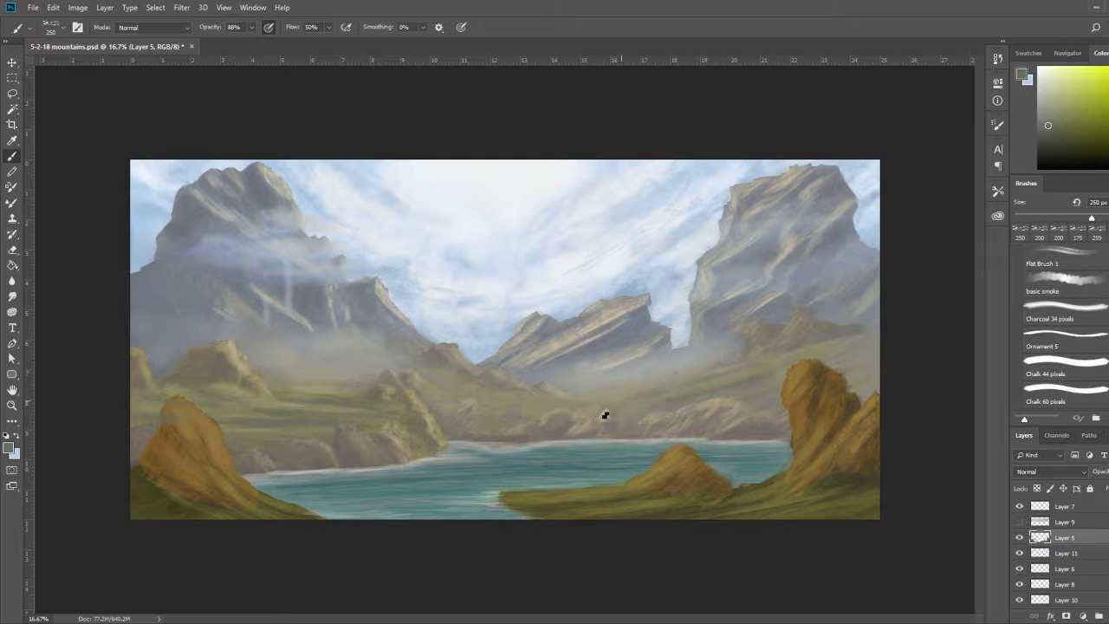
Inspect the mountains up close, then delete the hidden Layer 9.
{"action": "key", "text": "ctrl+plus"}
{"action": "key", "text": "ctrl+plus"}
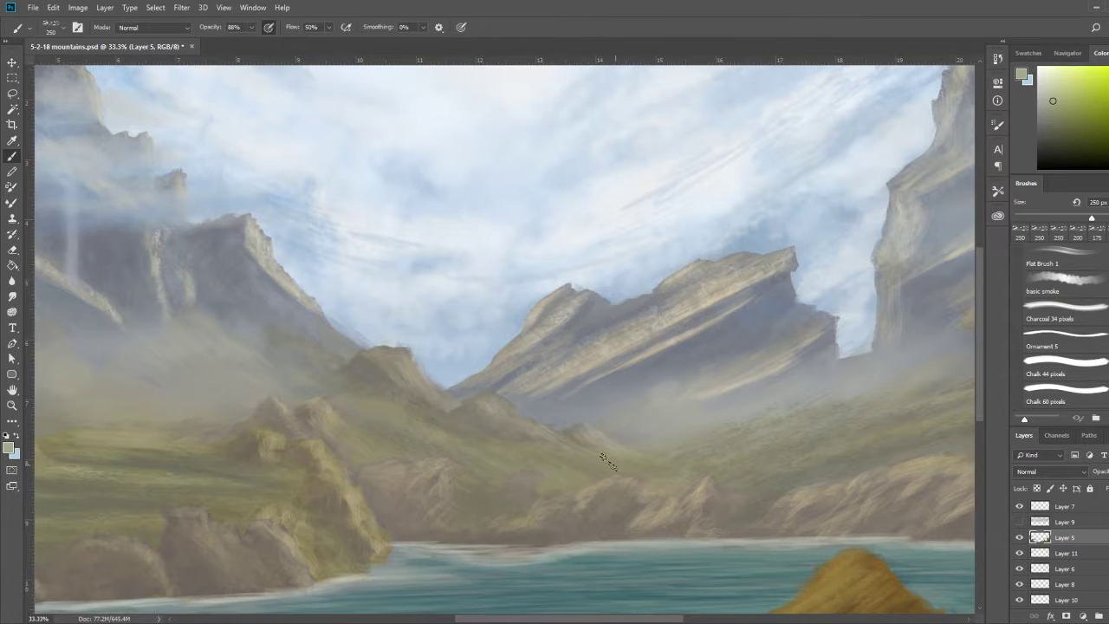
{"action": "scroll", "coordinate": [554, 433], "scroll_direction": "left", "scroll_amount": 5}
{"action": "scroll", "coordinate": [478, 466], "scroll_direction": "right", "scroll_amount": 5}
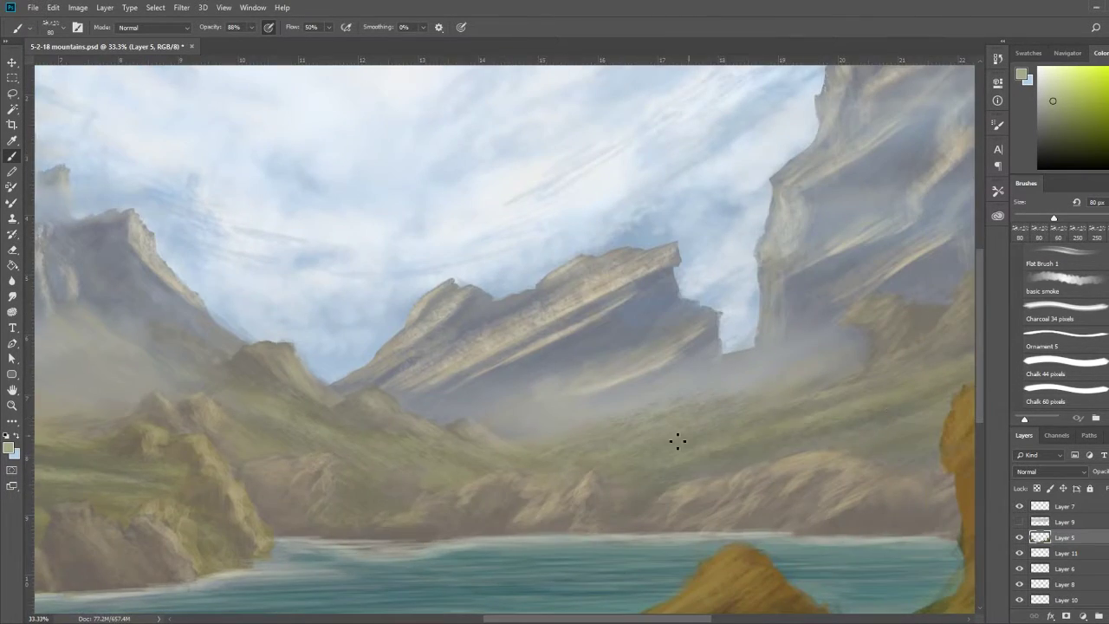
{"action": "key", "text": "ctrl+minus"}
{"action": "key", "text": "ctrl+minus"}
{"action": "key", "text": "ctrl+minus"}
{"action": "left_click", "coordinate": [1018, 522]}
{"action": "left_click", "coordinate": [1063, 521]}
{"action": "key", "text": "Delete"}
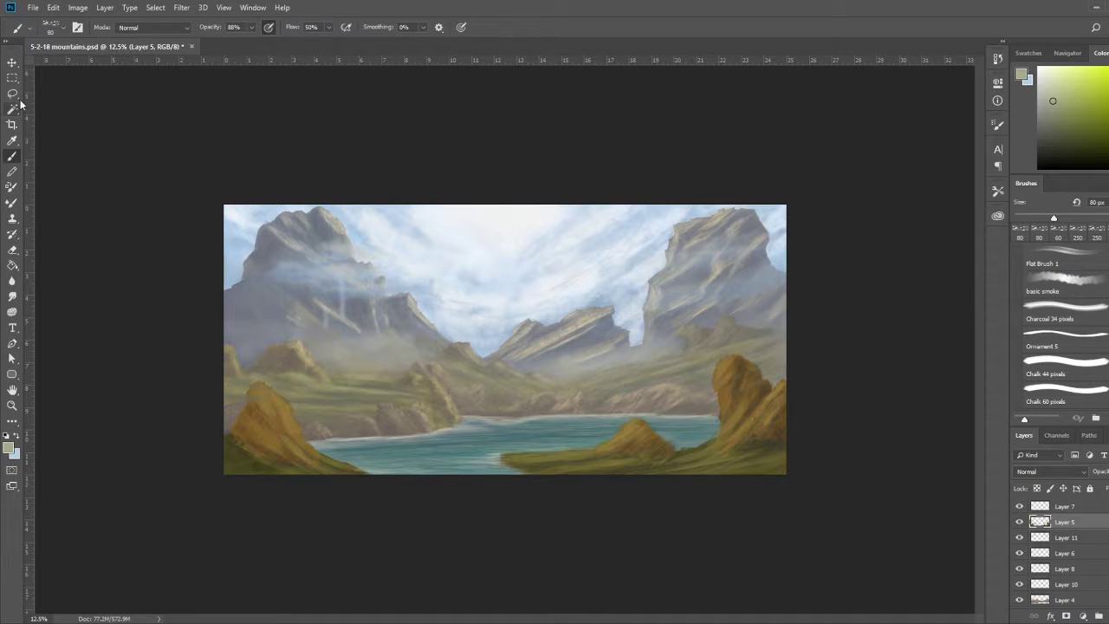
{"action": "key", "text": "l"}
Lightly erase around the left foreground cliff and create a new empty layer.
{"action": "mouse_move", "coordinate": [242, 407]}
{"action": "left_mouse_down"}
{"action": "mouse_move", "coordinate": [780, 277]}
{"action": "mouse_move", "coordinate": [269, 385]}
{"action": "left_mouse_up"}
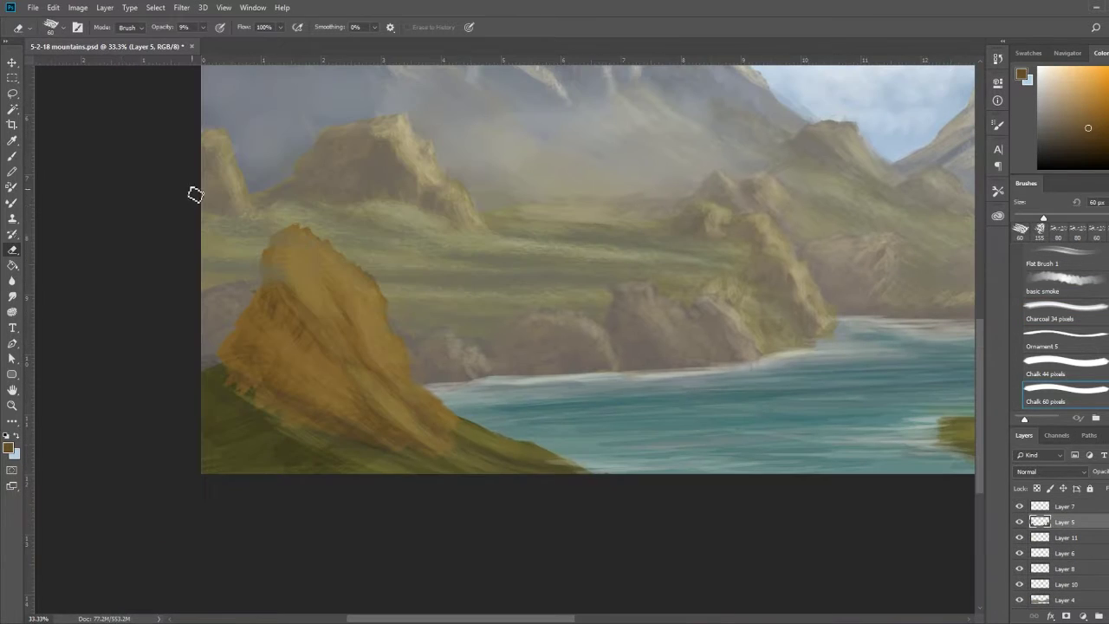
{"action": "key", "text": "ctrl+minus"}
{"action": "key", "text": "e"}
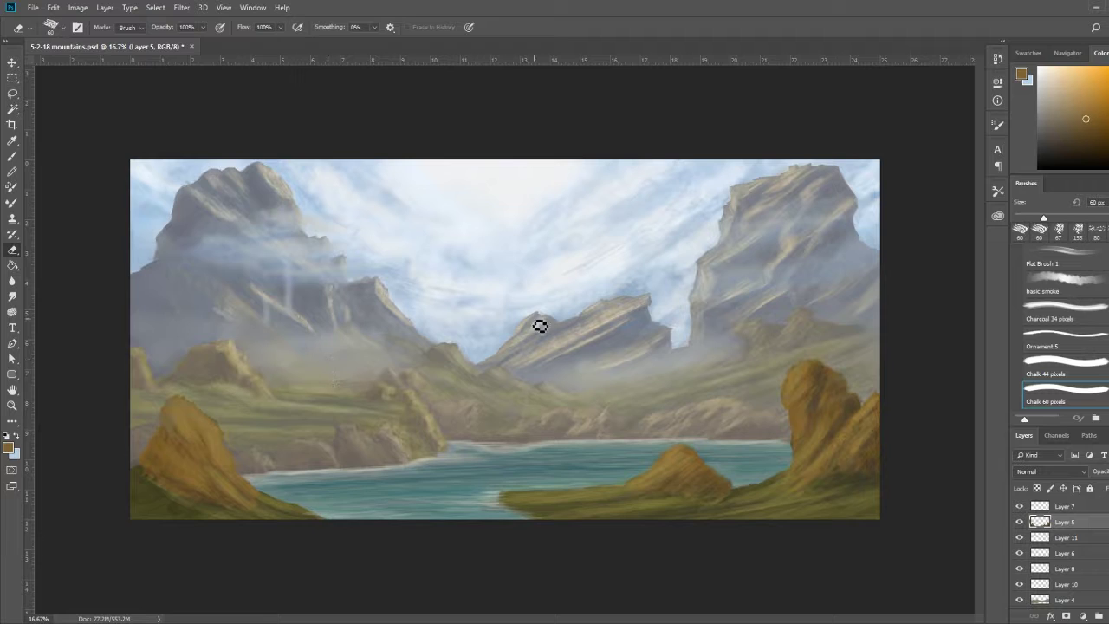
{"action": "key", "text": "b"}
{"action": "key", "text": "ctrl+shift+alt+n"}
Move Layer 12 to the top and sample dark and lighter greens for tree foliage.
{"action": "key", "text": "d"}
{"action": "left_click_drag", "start_coordinate": [1100, 502], "coordinate": [1018, 516]}
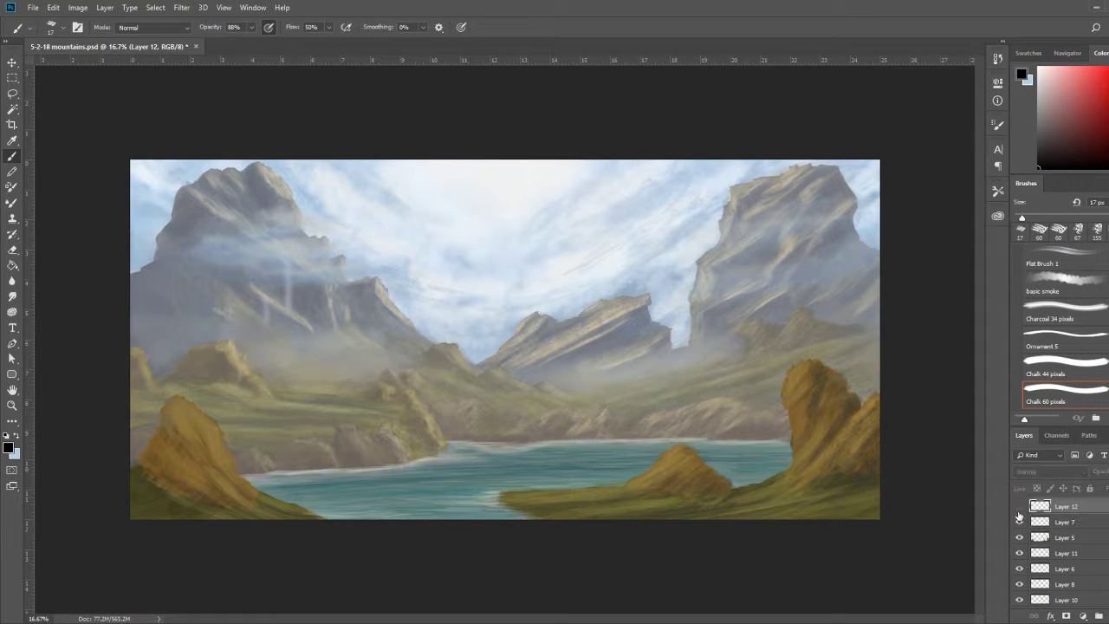
{"action": "mouse_move", "coordinate": [187, 399]}
{"action": "left_mouse_down"}
{"action": "mouse_move", "coordinate": [182, 368]}
{"action": "mouse_move", "coordinate": [213, 393]}
{"action": "left_mouse_up"}
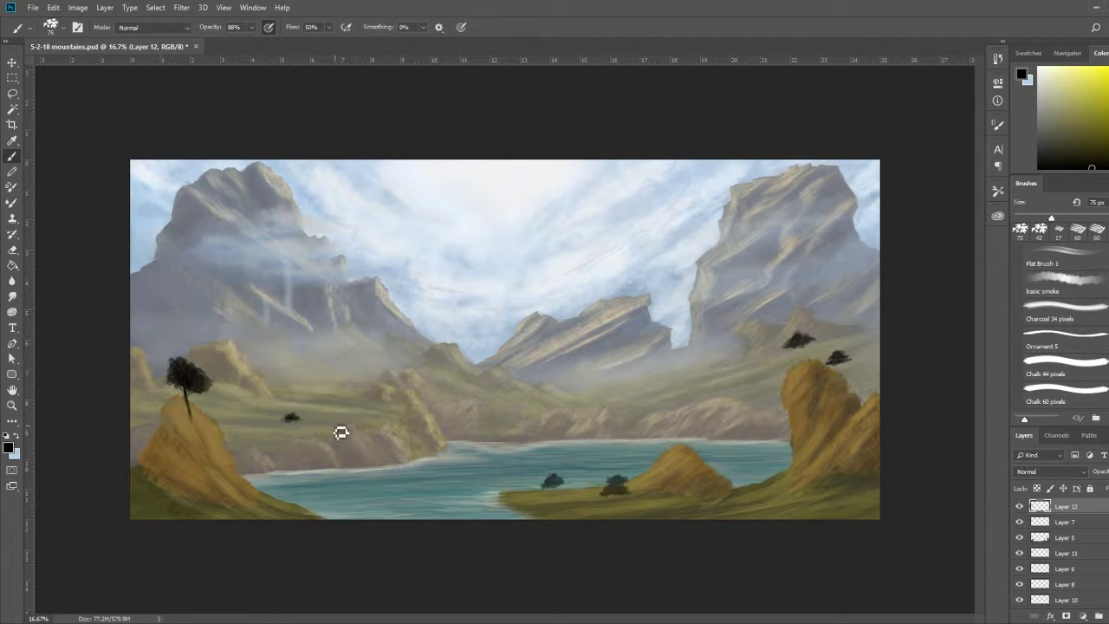
{"action": "key", "text": "ctrl+z"}
{"action": "left_click", "coordinate": [202, 385], "text": "alt"}
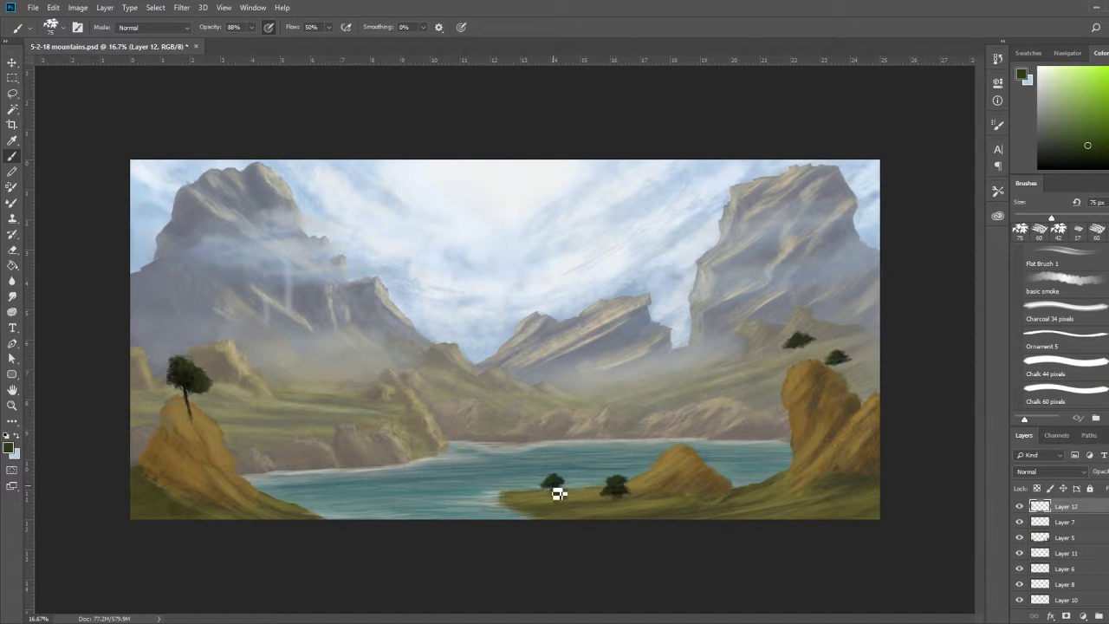
{"action": "left_click", "coordinate": [834, 364], "text": "alt"}
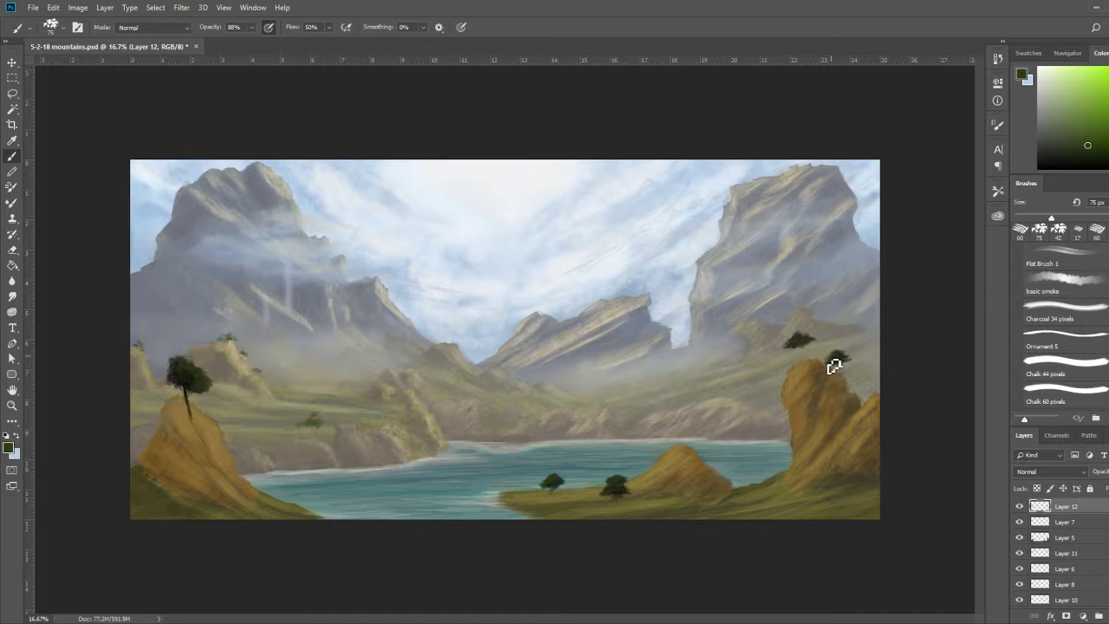
Stamp a small tree on the lake shore and add fine near-black trunk strokes.
{"action": "key", "text": "bracketleft"}
{"action": "key", "text": "bracketleft"}
{"action": "key", "text": "bracketleft"}
{"action": "left_click", "coordinate": [553, 483]}
{"action": "key", "text": "bracketleft"}
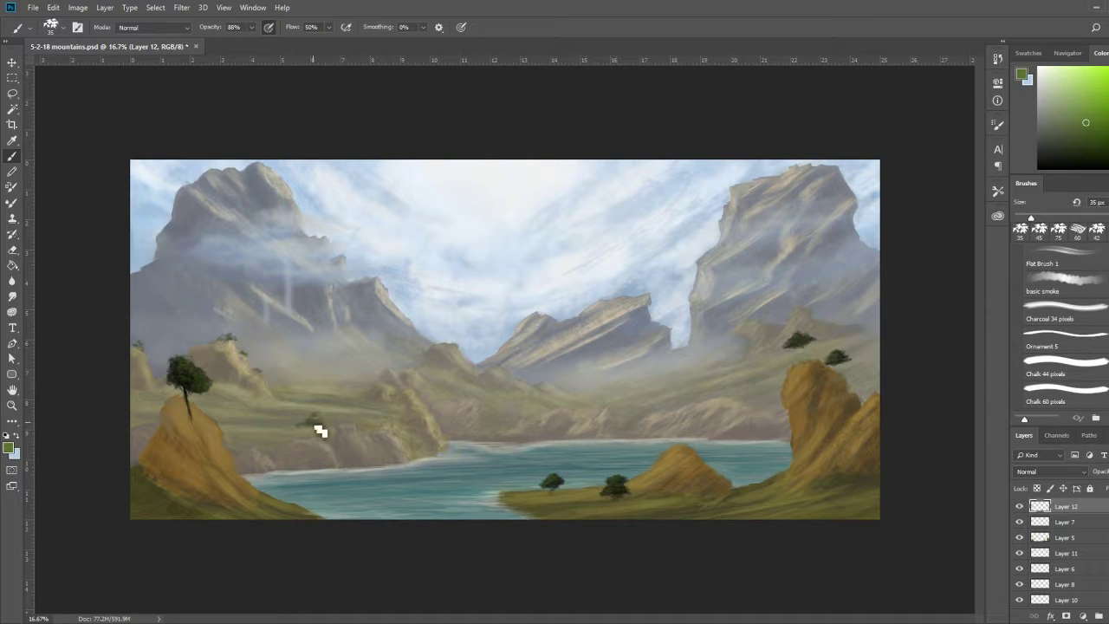
{"action": "left_click", "coordinate": [615, 485], "text": "alt"}
{"action": "key", "text": "bracketleft"}
{"action": "key", "text": "bracketleft"}
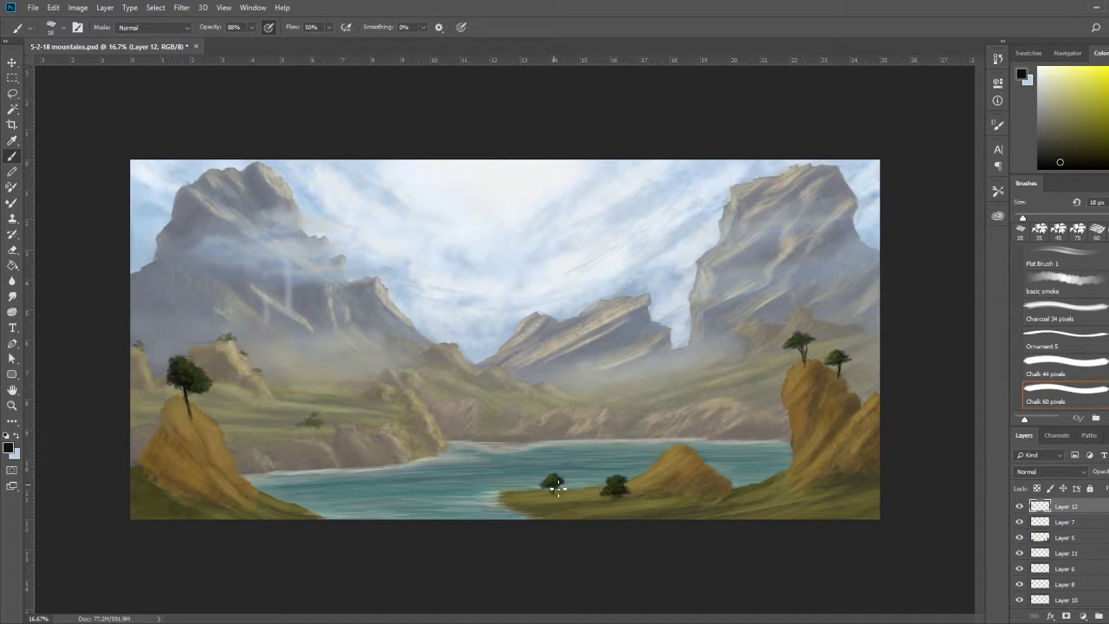
{"action": "left_click", "coordinate": [575, 491], "text": "alt"}
{"action": "key", "text": "alt+bracketleft"}
{"action": "key", "text": "alt+bracketleft"}
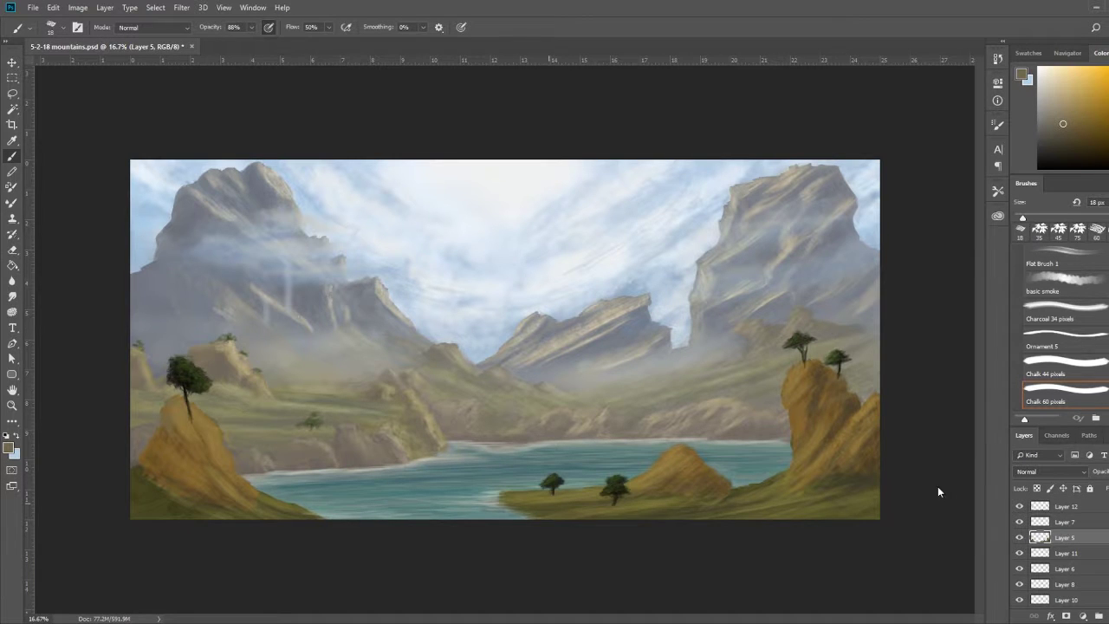
Lighten the shoreline with cream strokes using a larger textured brush at 25% opacity.
{"action": "key", "text": "period"}
{"action": "left_click", "coordinate": [453, 321], "text": "alt"}
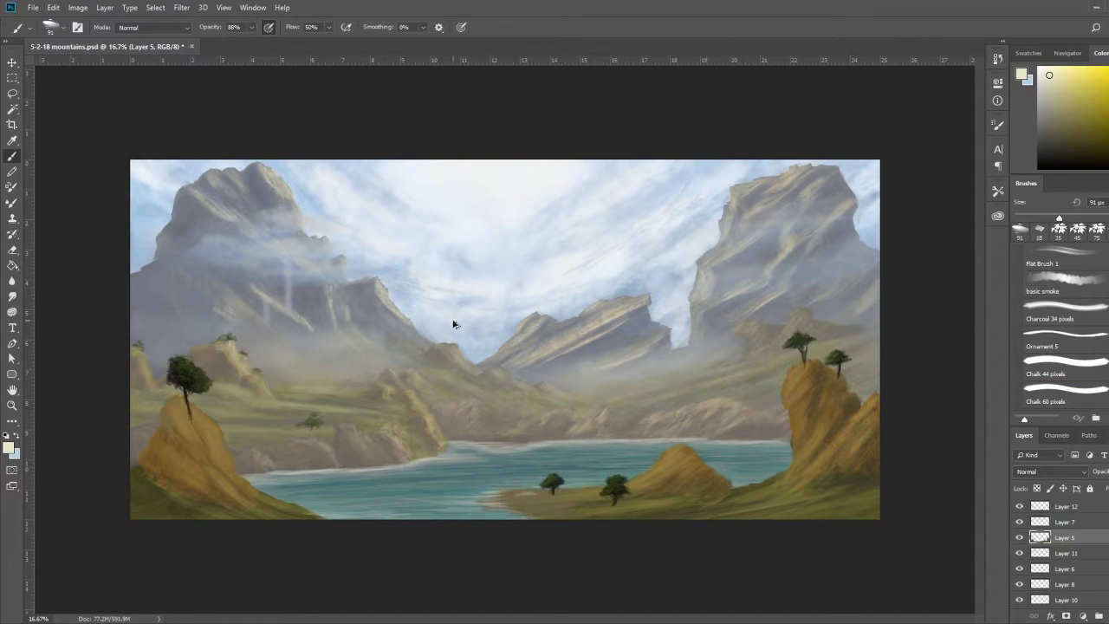
{"action": "key", "text": "2"}
{"action": "key", "text": "5"}
{"action": "left_click_drag", "start_coordinate": [490, 503], "coordinate": [564, 493]}
{"action": "left_click_drag", "start_coordinate": [327, 511], "coordinate": [284, 522]}
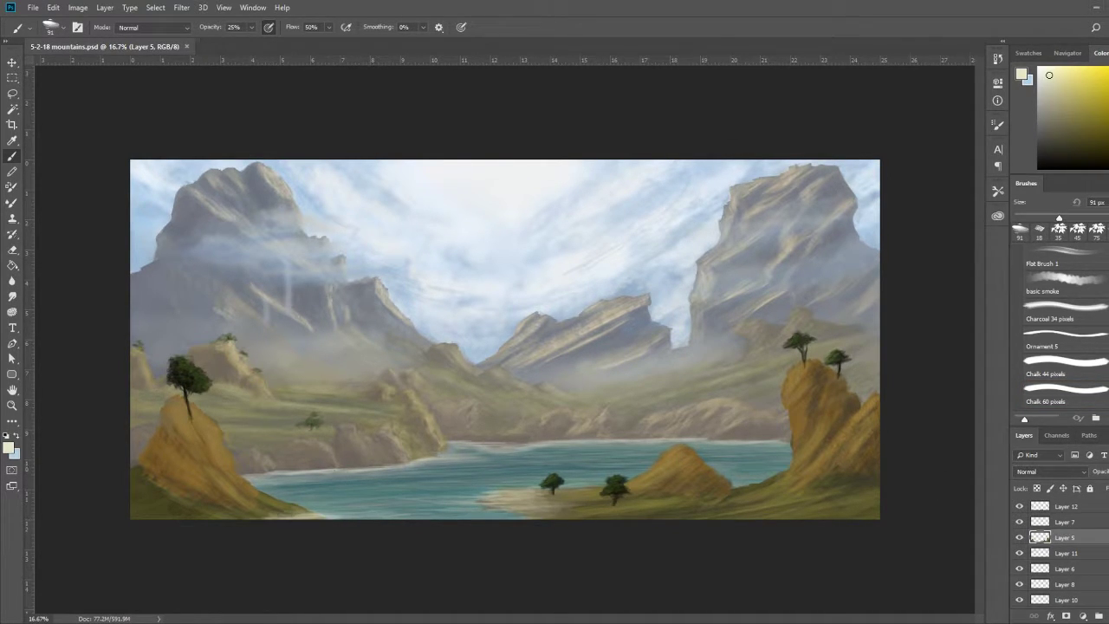
Darken the right cliff with brown and the bottom-left and bottom-right grass with dark green.
{"action": "left_click", "coordinate": [837, 436], "text": "alt"}
{"action": "mouse_move", "coordinate": [836, 436]}
{"action": "left_mouse_down"}
{"action": "mouse_move", "coordinate": [804, 441]}
{"action": "mouse_move", "coordinate": [844, 448]}
{"action": "mouse_move", "coordinate": [862, 472]}
{"action": "left_mouse_up"}
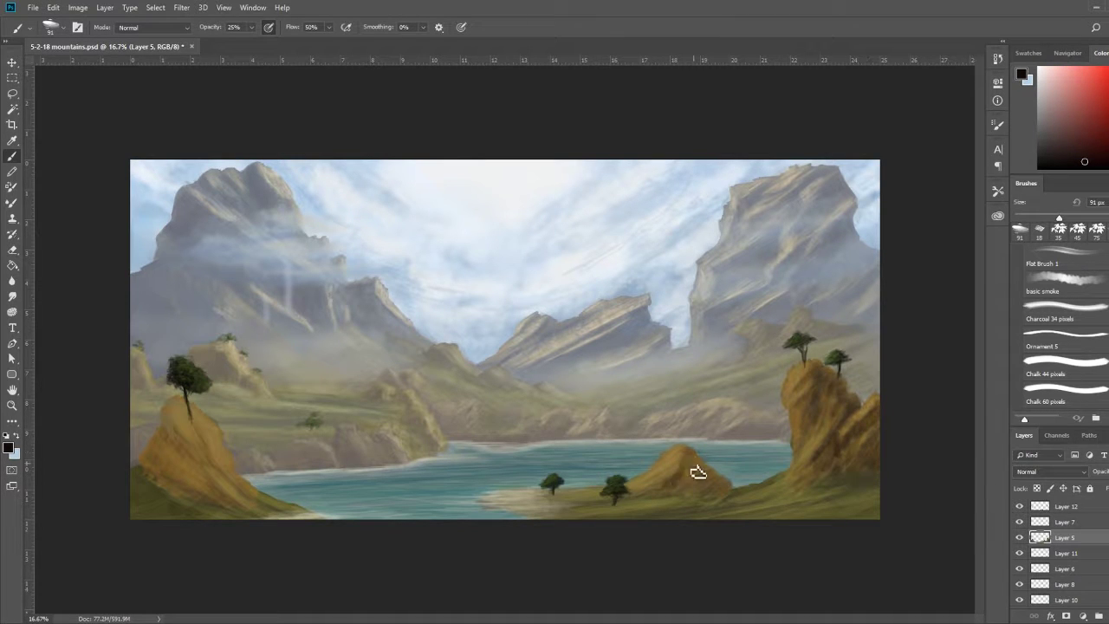
{"action": "left_click", "coordinate": [136, 446], "text": "alt"}
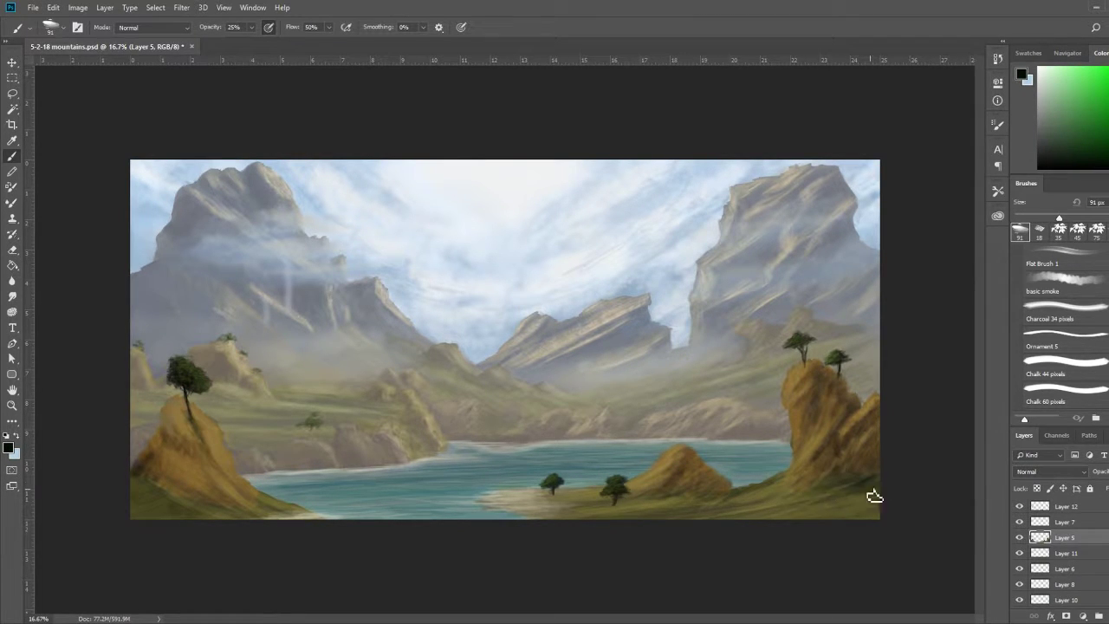
{"action": "left_click_drag", "start_coordinate": [858, 485], "coordinate": [720, 507]}
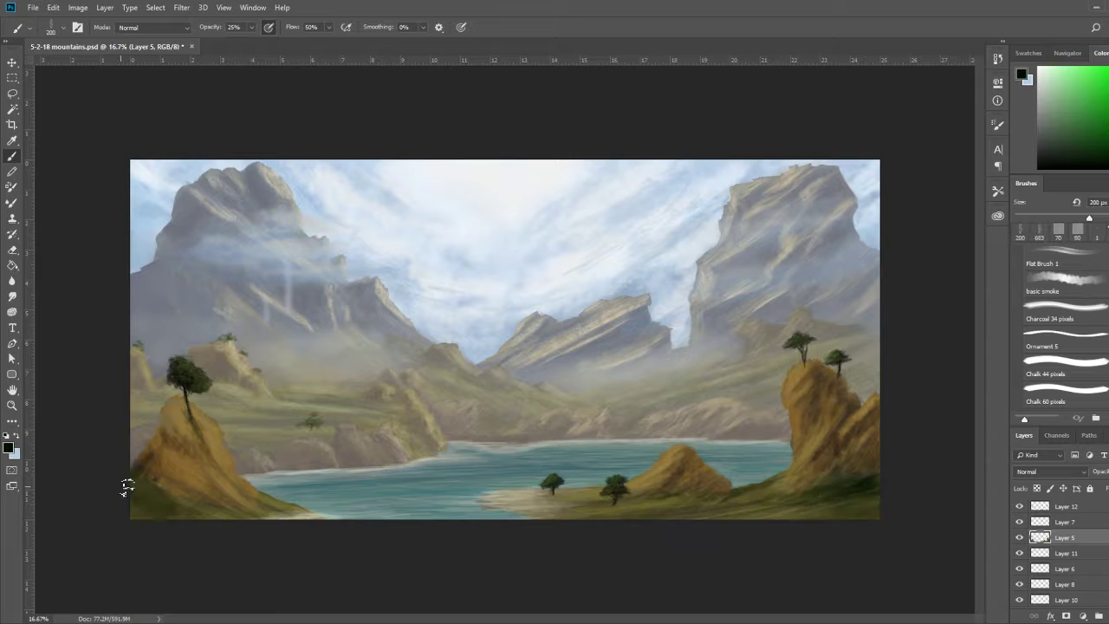
{"action": "left_click_drag", "start_coordinate": [129, 485], "coordinate": [225, 511]}
Enlarge the brush to 174 px and brush olive brown along the base of the left hill on Layer 5.
{"action": "key", "text": "i"}
{"action": "left_click", "coordinate": [211, 438]}
{"action": "key", "text": "b"}
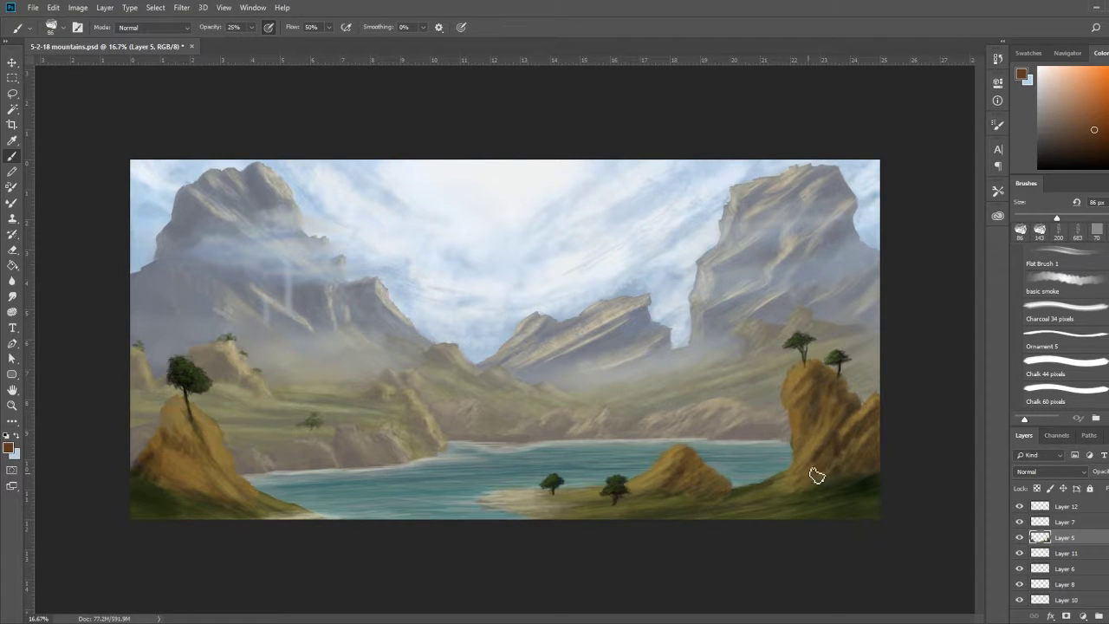
{"action": "left_click", "coordinate": [672, 392], "text": "alt"}
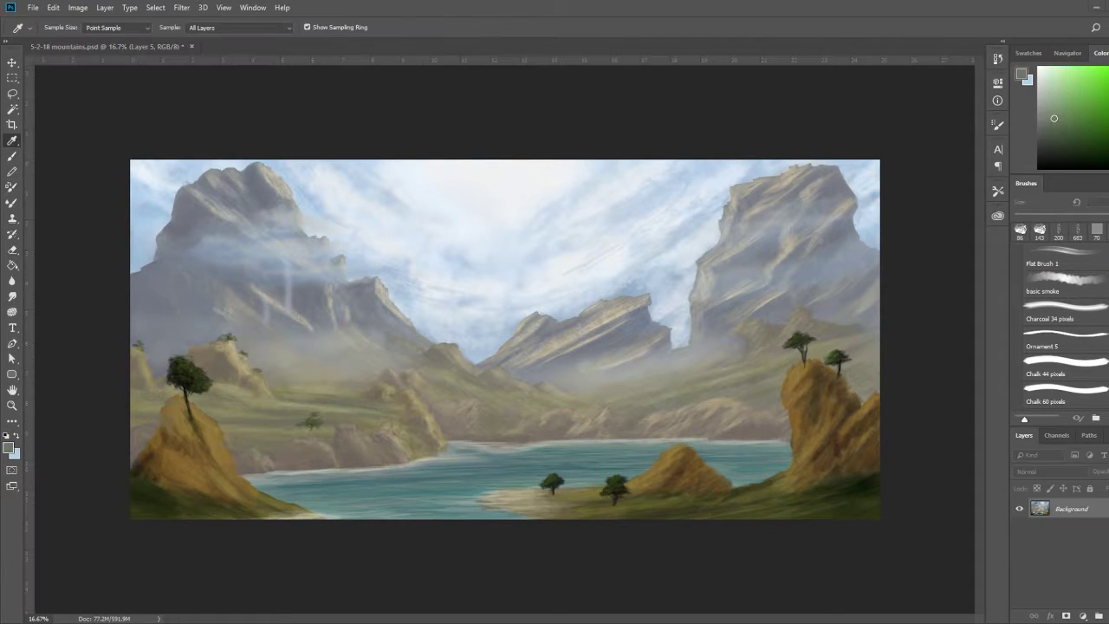
{"action": "key", "text": "alt+bracketleft"}
{"action": "key", "text": "alt+bracketleft"}
{"action": "key", "text": "alt+bracketleft"}
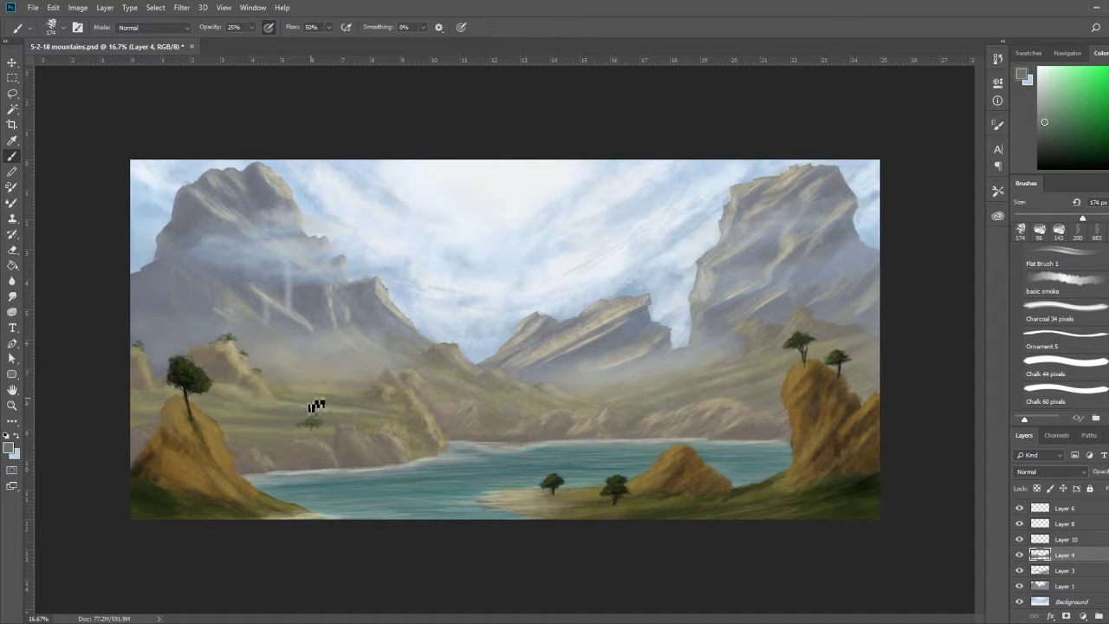
{"action": "left_click", "coordinate": [293, 418], "text": "alt"}
{"action": "left_click", "coordinate": [677, 489], "text": "alt"}
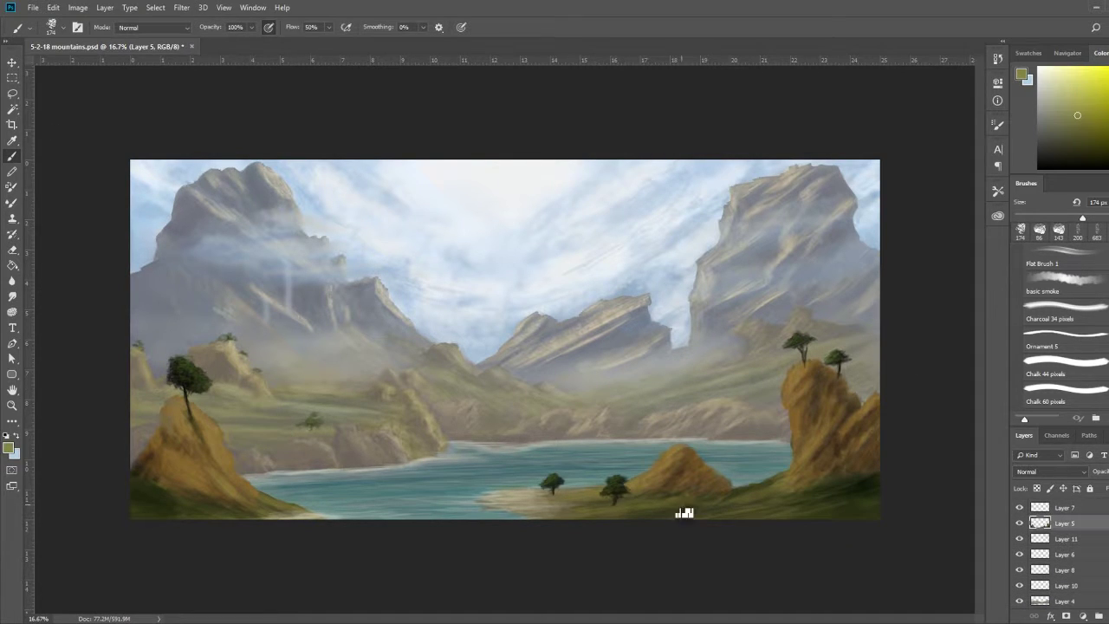
{"action": "left_click_drag", "start_coordinate": [270, 513], "coordinate": [189, 497]}
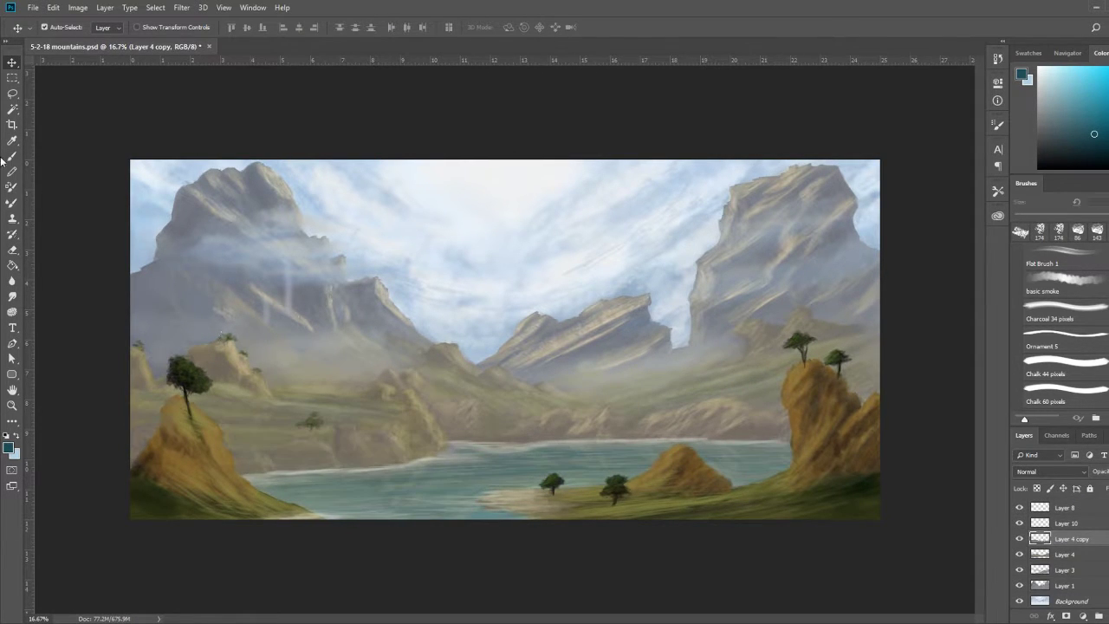
Clear the lower-left hill and shore from Layer 4 copy and move it below Layer 4.
{"action": "left_click_drag", "start_coordinate": [134, 518], "coordinate": [438, 518]}
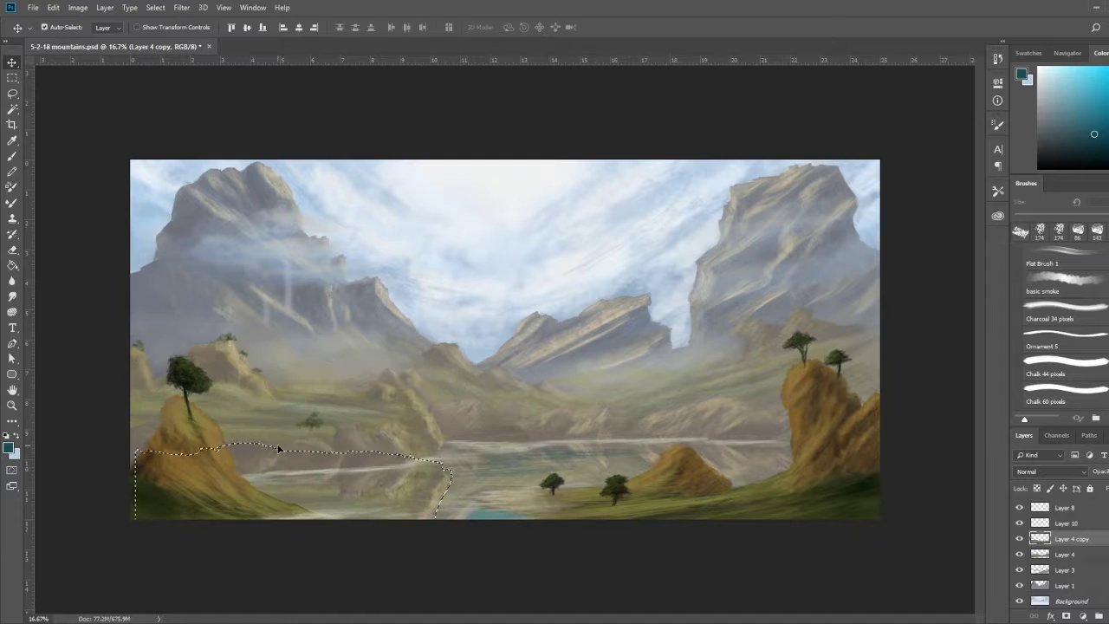
{"action": "key", "text": "ctrl+d"}
{"action": "key", "text": "e"}
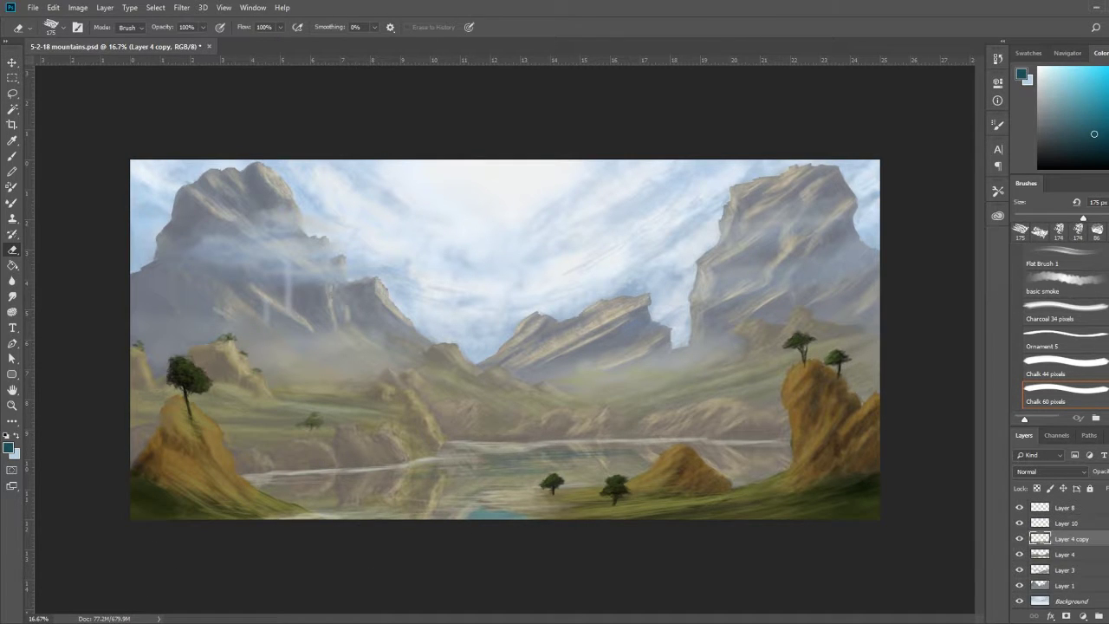
{"action": "key", "text": "ctrl+bracketleft"}
Paint darker water strokes across the lake, then pick a lighter greyer blue at 175 px.
{"action": "key", "text": "i"}
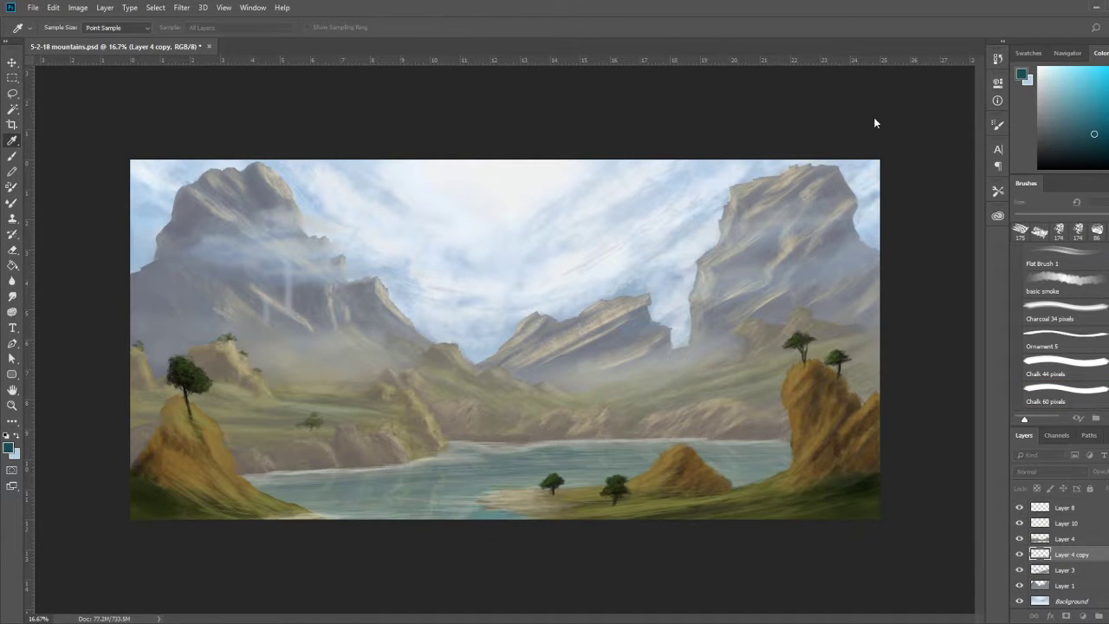
{"action": "key", "text": "b"}
{"action": "key", "text": "alt+bracketleft"}
{"action": "mouse_move", "coordinate": [645, 450]}
{"action": "left_mouse_down"}
{"action": "mouse_move", "coordinate": [364, 505]}
{"action": "mouse_move", "coordinate": [582, 479]}
{"action": "left_mouse_up"}
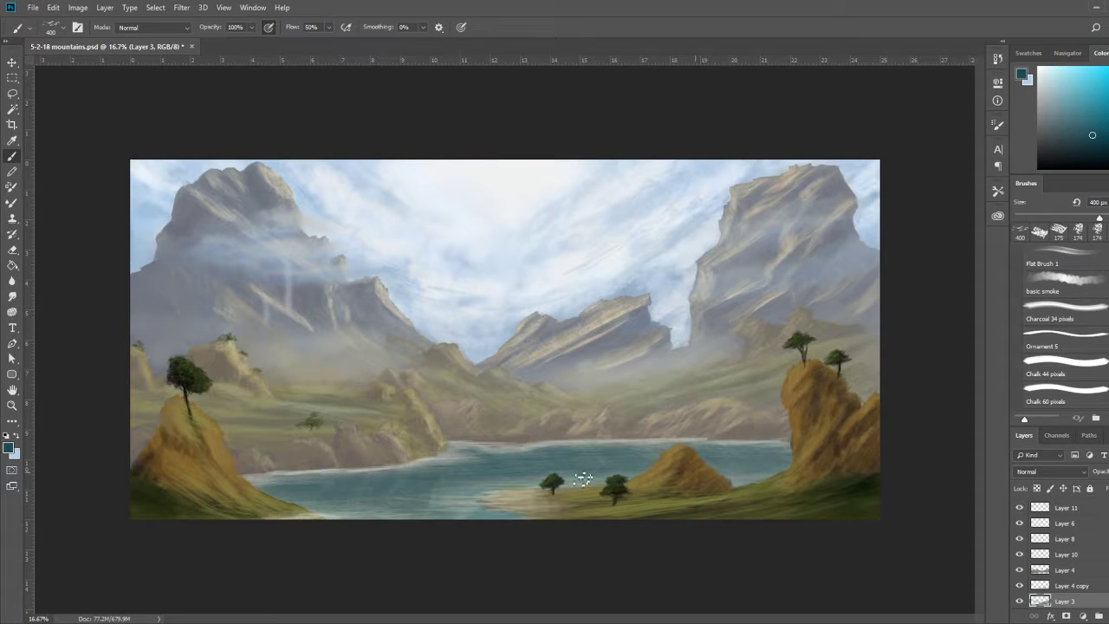
{"action": "left_click", "coordinate": [279, 486], "text": "alt"}
{"action": "key", "text": "bracketleft"}
{"action": "key", "text": "bracketleft"}
{"action": "key", "text": "bracketleft"}
Select Layer 6 with a light grey and zoom in on the far shoreline using a 40 px brush.
{"action": "left_click", "coordinate": [485, 508], "text": "alt"}
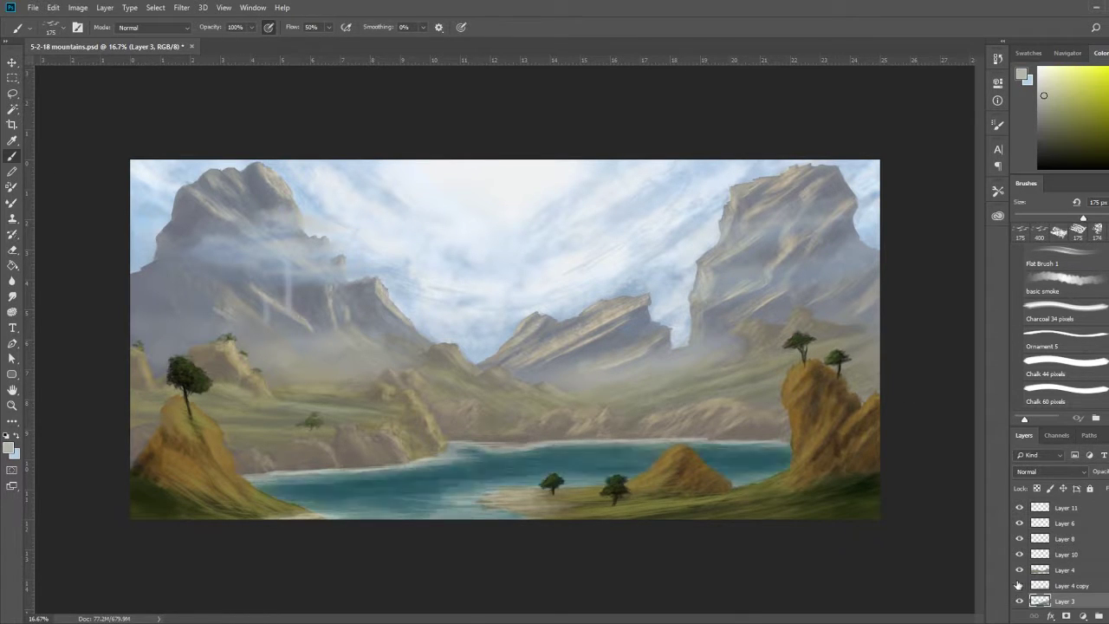
{"action": "left_click", "coordinate": [571, 448], "text": "ctrl"}
{"action": "key", "text": "shift+comma"}
{"action": "scroll", "coordinate": [519, 433], "scroll_direction": "up", "scroll_amount": 3}
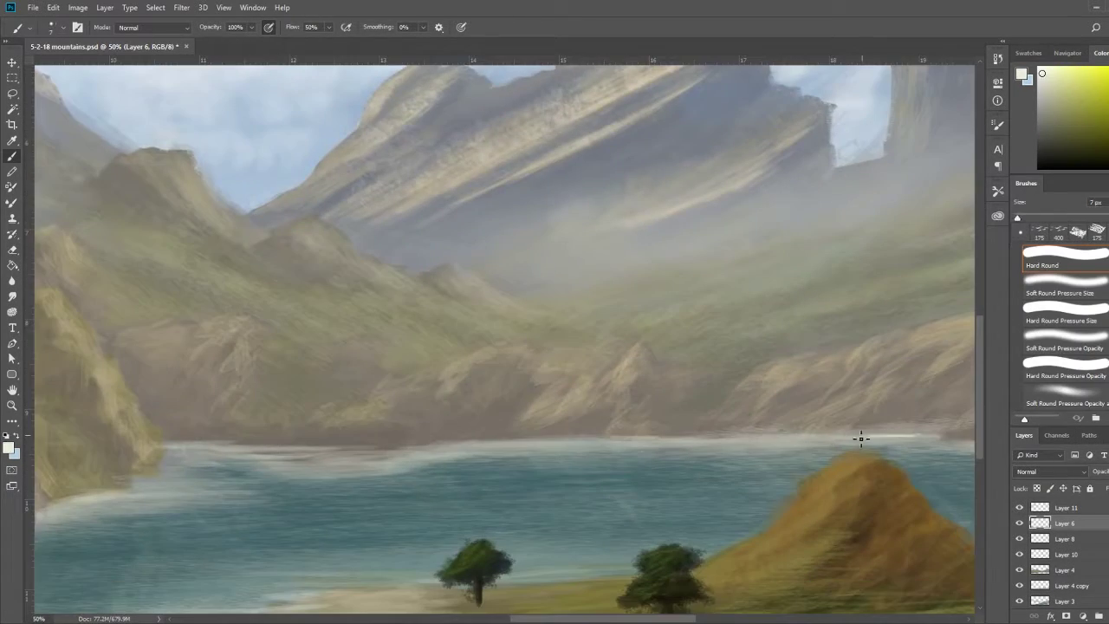
{"action": "scroll", "coordinate": [861, 441], "scroll_direction": "down", "scroll_amount": 2}
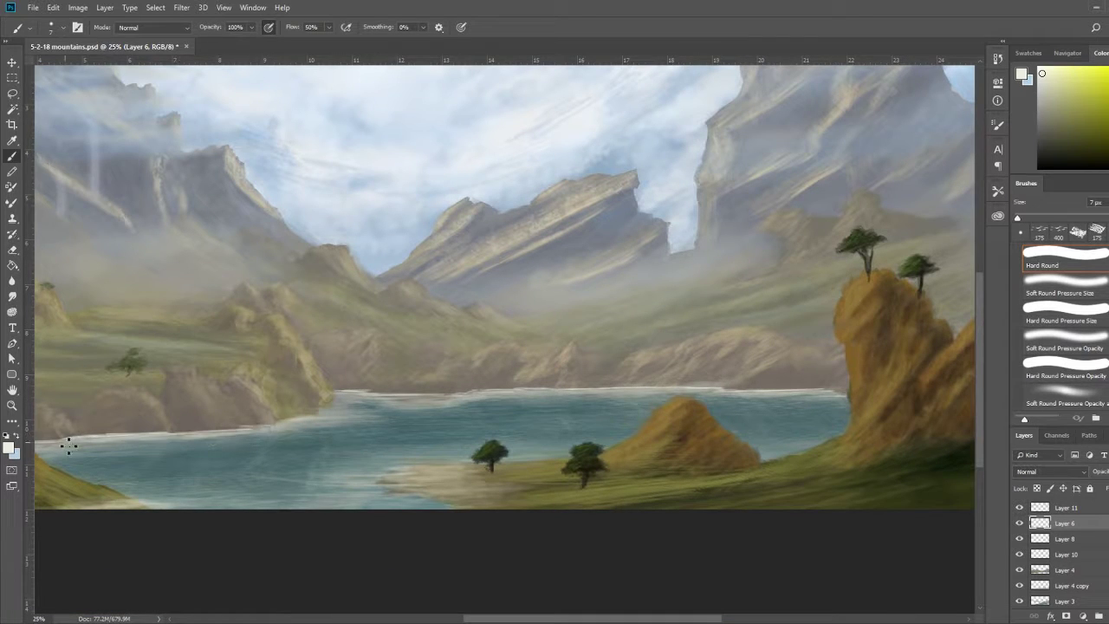
{"action": "scroll", "coordinate": [504, 337], "scroll_direction": "down", "scroll_amount": 1}
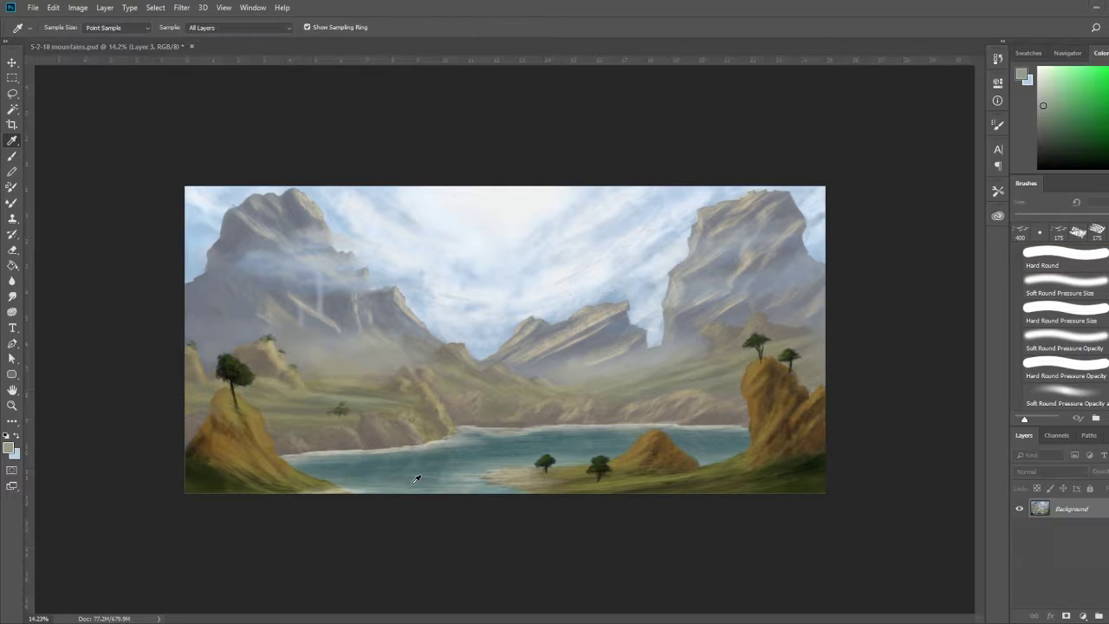
{"action": "left_click", "coordinate": [648, 430], "text": "ctrl"}
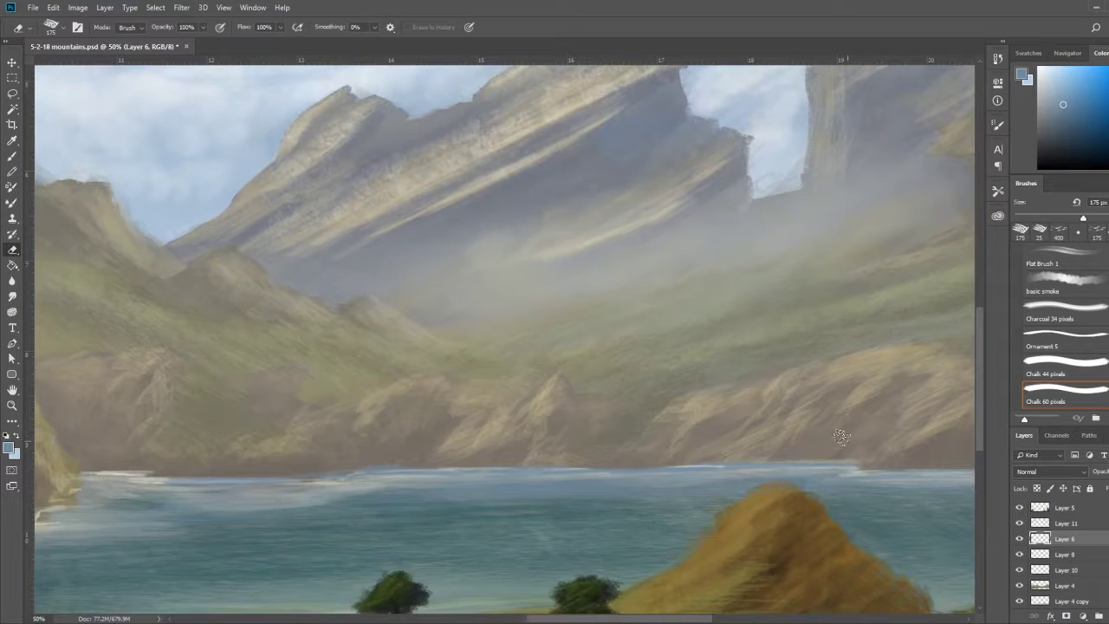
{"action": "key", "text": "bracketleft"}
{"action": "key", "text": "bracketleft"}
{"action": "key", "text": "bracketleft"}
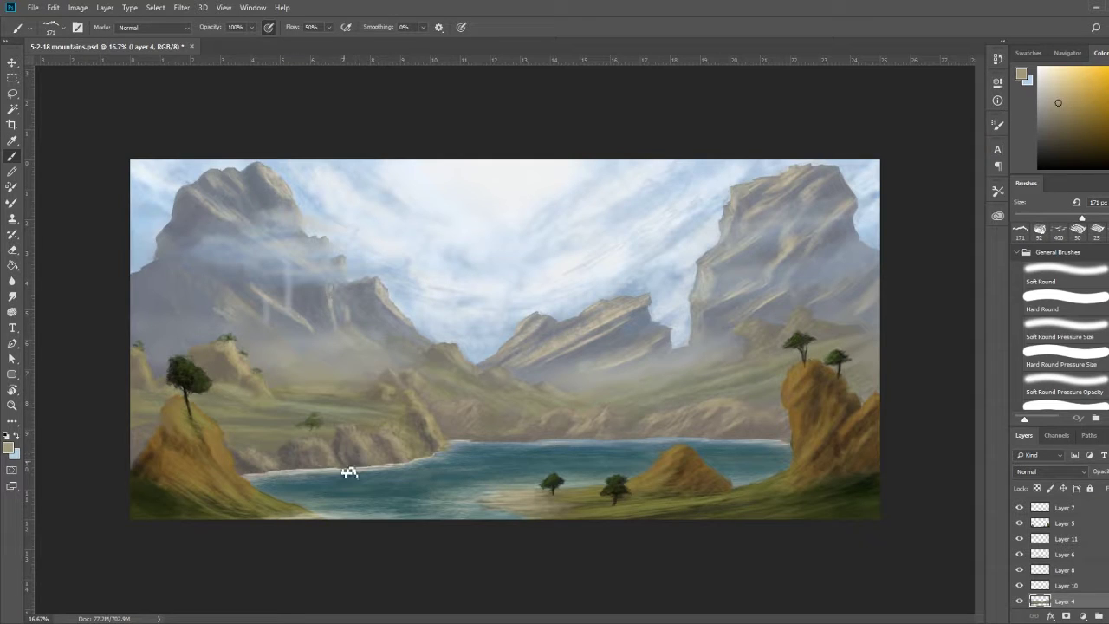
Darken the far and right shoreline rocks and add lighter beige strokes to them.
{"action": "mouse_move", "coordinate": [463, 417]}
{"action": "left_mouse_down"}
{"action": "mouse_move", "coordinate": [487, 445]}
{"action": "mouse_move", "coordinate": [415, 416]}
{"action": "mouse_move", "coordinate": [359, 438]}
{"action": "left_mouse_up"}
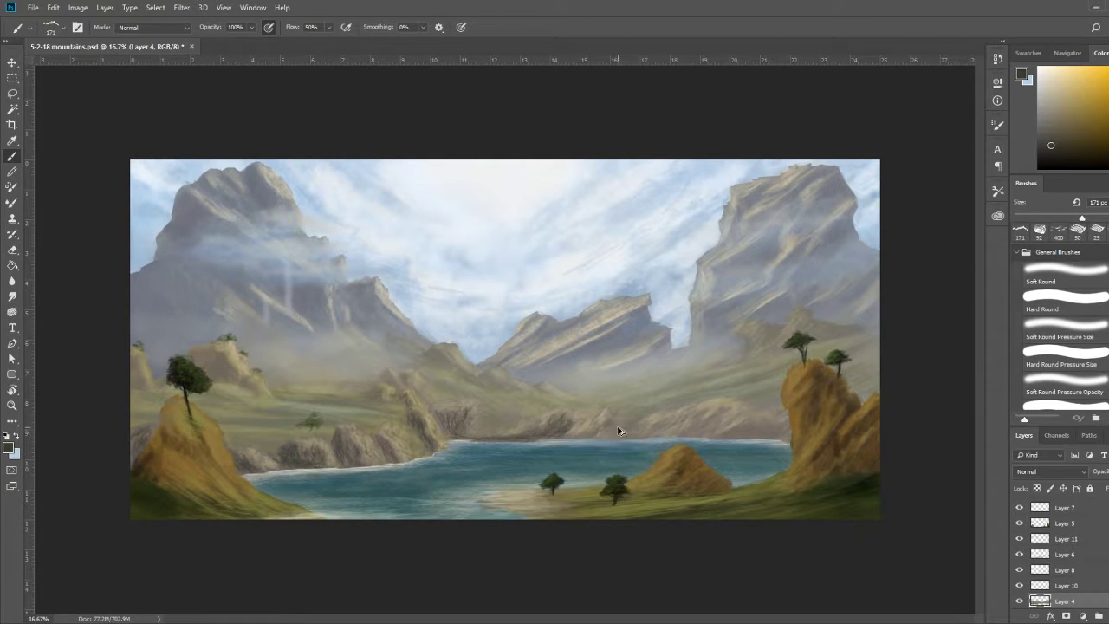
{"action": "left_click", "coordinate": [606, 428], "text": "alt"}
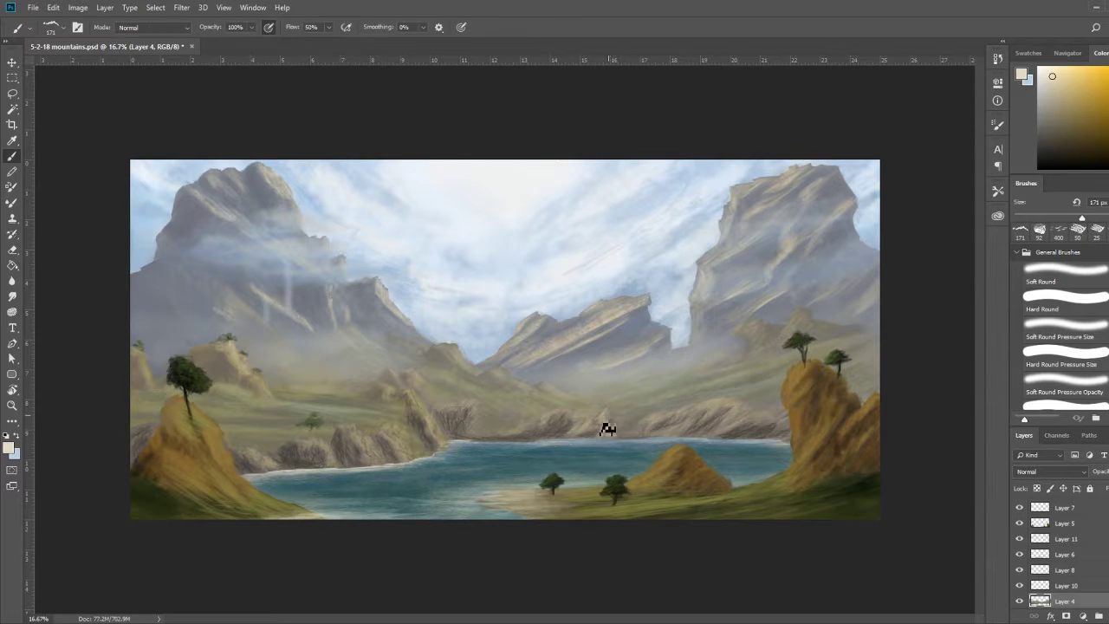
{"action": "left_click_drag", "start_coordinate": [726, 410], "coordinate": [759, 426]}
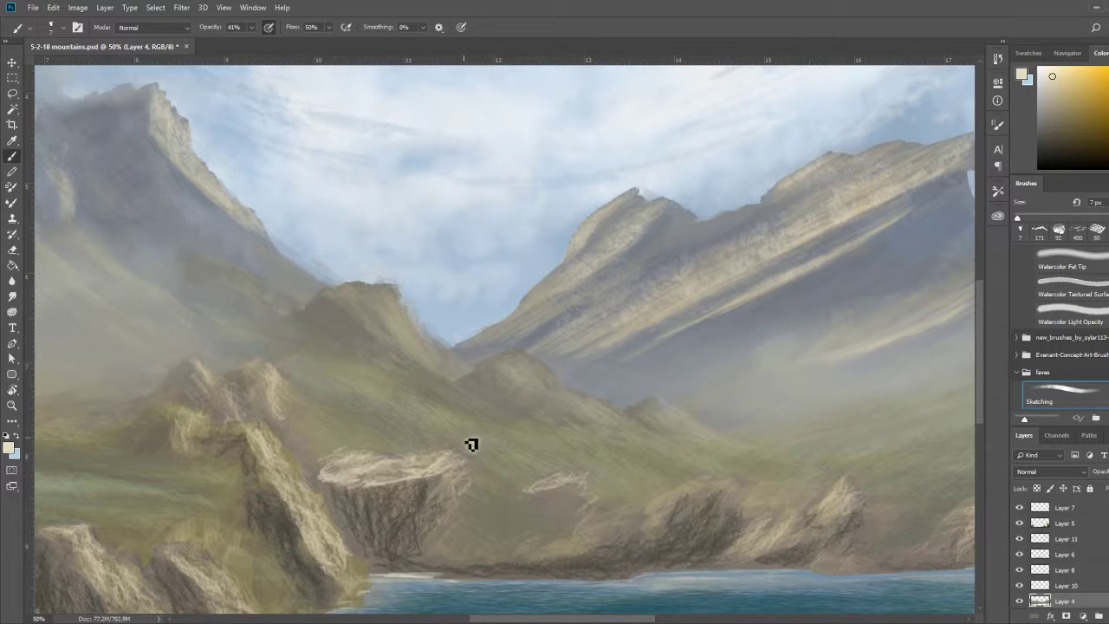
{"action": "scroll", "coordinate": [863, 517], "scroll_direction": "right", "scroll_amount": 1}
{"action": "scroll", "coordinate": [829, 505], "scroll_direction": "right", "scroll_amount": 1}
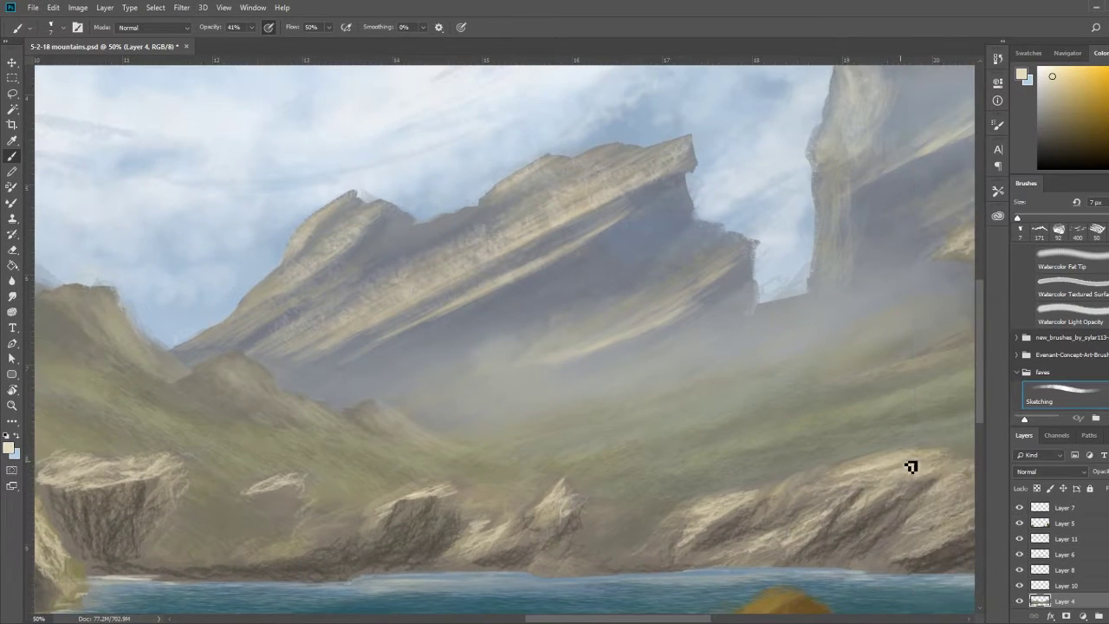
{"action": "scroll", "coordinate": [909, 465], "scroll_direction": "right", "scroll_amount": 1}
{"action": "left_click_drag", "start_coordinate": [893, 488], "coordinate": [842, 479]}
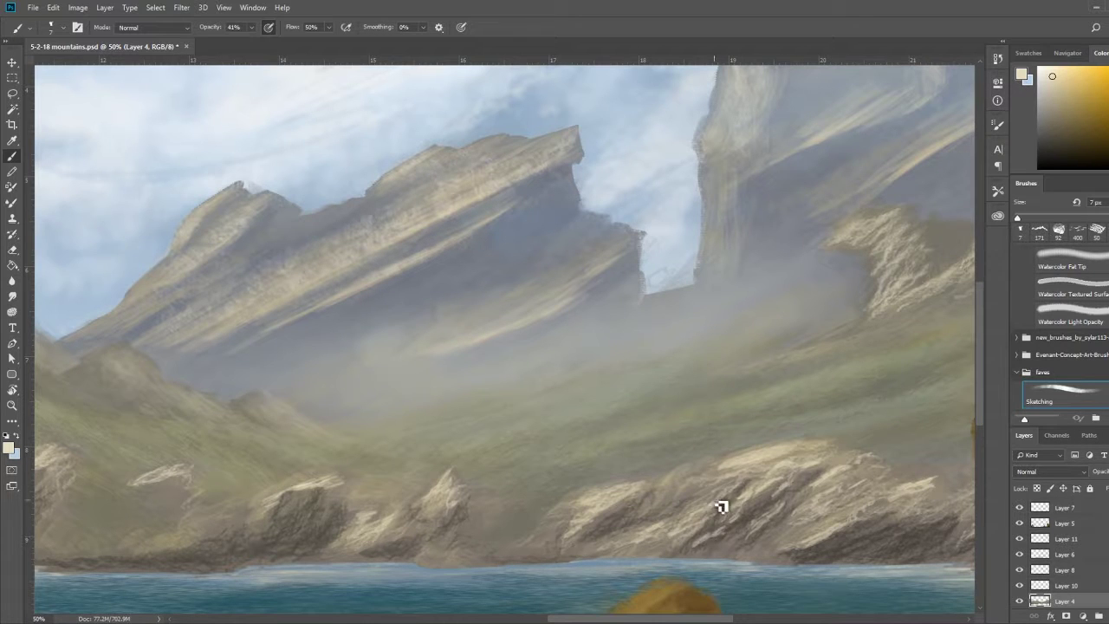
{"action": "left_click", "coordinate": [609, 523], "text": "alt"}
{"action": "mouse_move", "coordinate": [609, 523]}
{"action": "left_mouse_down"}
{"action": "mouse_move", "coordinate": [724, 488]}
{"action": "mouse_move", "coordinate": [687, 566]}
{"action": "mouse_move", "coordinate": [786, 497]}
{"action": "mouse_move", "coordinate": [784, 523]}
{"action": "left_mouse_up"}
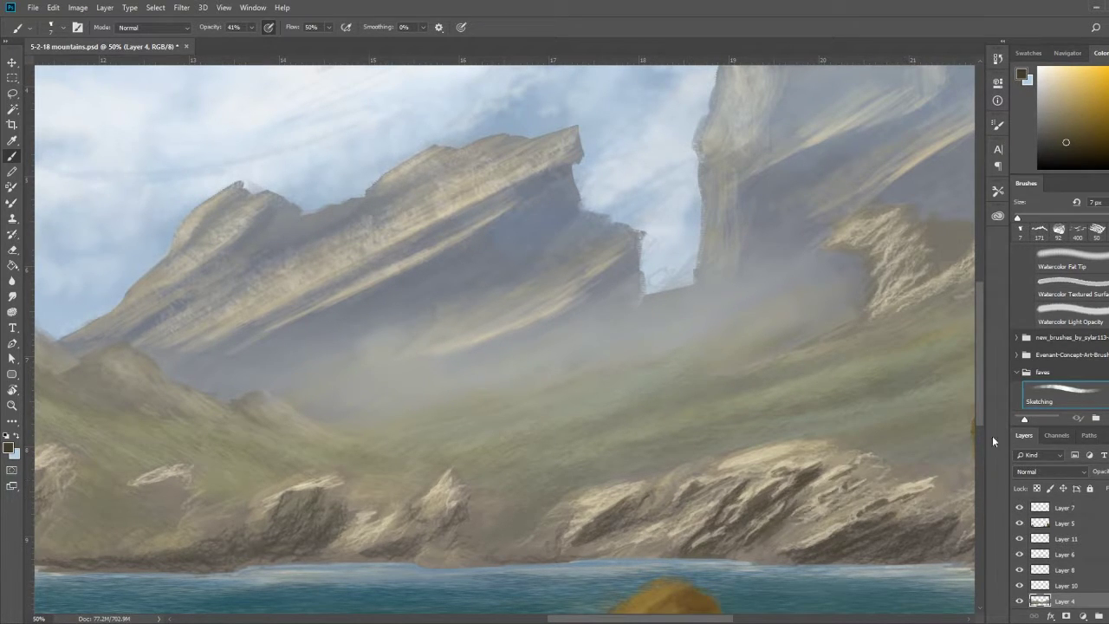
Paint light beige highlights and hatching over the central and left rocks.
{"action": "key", "text": "ctrl+0"}
{"action": "scroll", "coordinate": [618, 453], "scroll_direction": "up", "scroll_amount": 3}
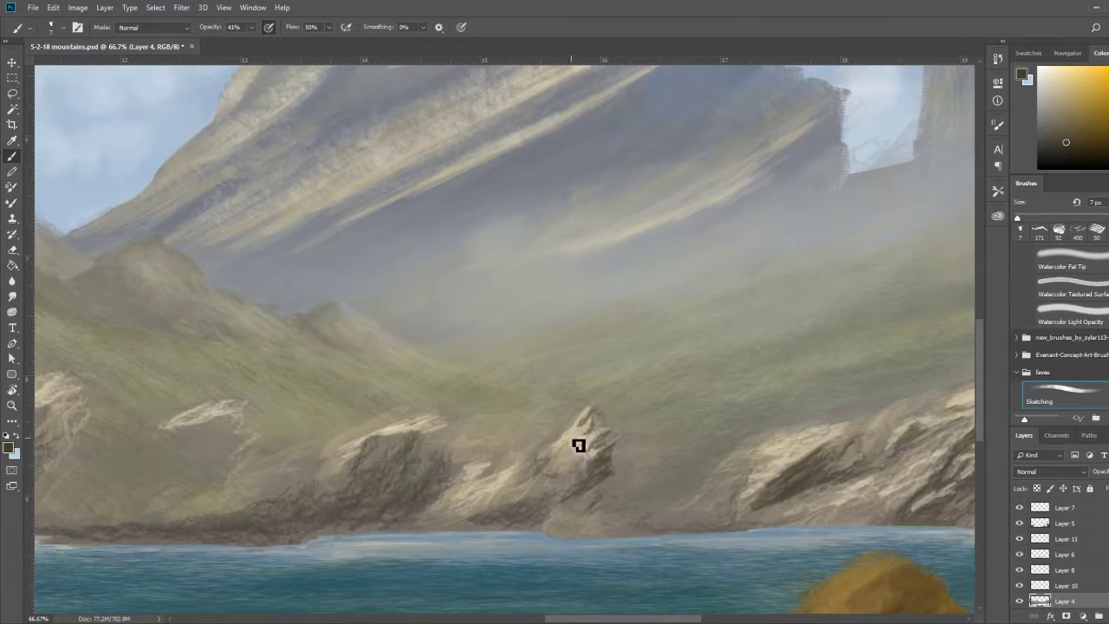
{"action": "left_click", "coordinate": [423, 458], "text": "alt"}
{"action": "mouse_move", "coordinate": [389, 460]}
{"action": "left_mouse_down"}
{"action": "mouse_move", "coordinate": [510, 468]}
{"action": "mouse_move", "coordinate": [377, 534]}
{"action": "mouse_move", "coordinate": [272, 514]}
{"action": "mouse_move", "coordinate": [171, 545]}
{"action": "left_mouse_up"}
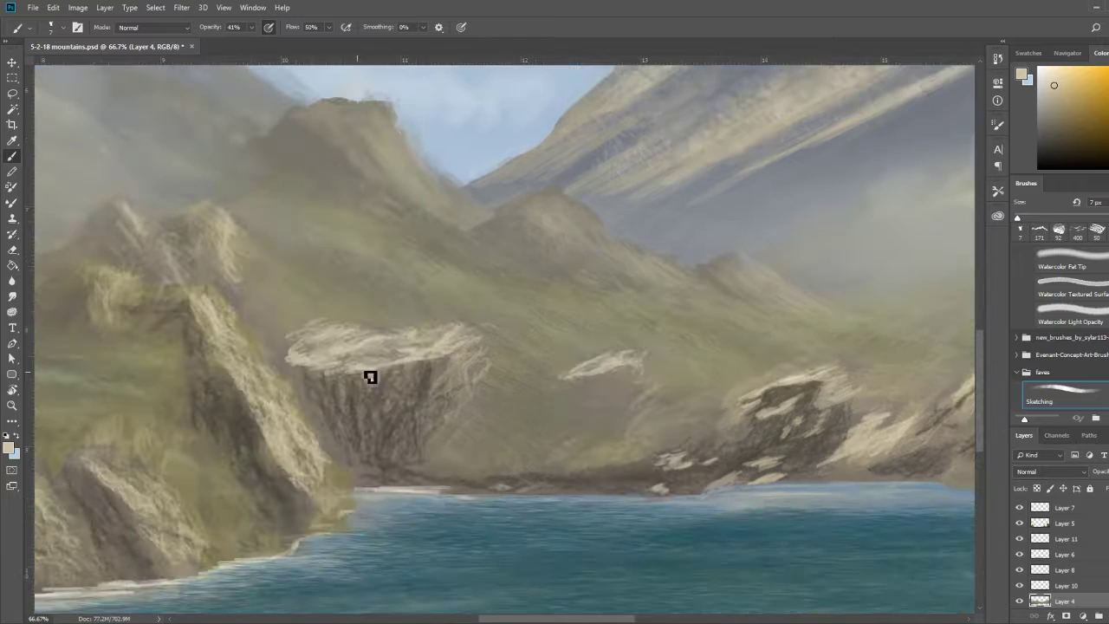
{"action": "left_click_drag", "start_coordinate": [366, 376], "coordinate": [322, 345]}
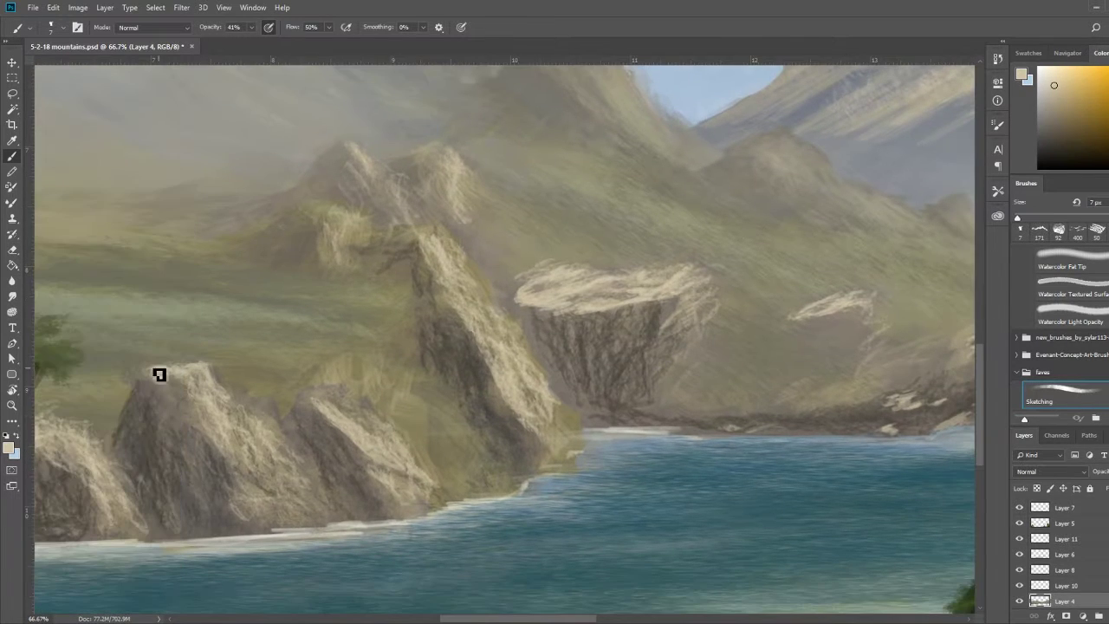
{"action": "mouse_move", "coordinate": [284, 446]}
{"action": "left_mouse_down"}
{"action": "mouse_move", "coordinate": [272, 525]}
{"action": "mouse_move", "coordinate": [267, 470]}
{"action": "mouse_move", "coordinate": [303, 507]}
{"action": "left_mouse_up"}
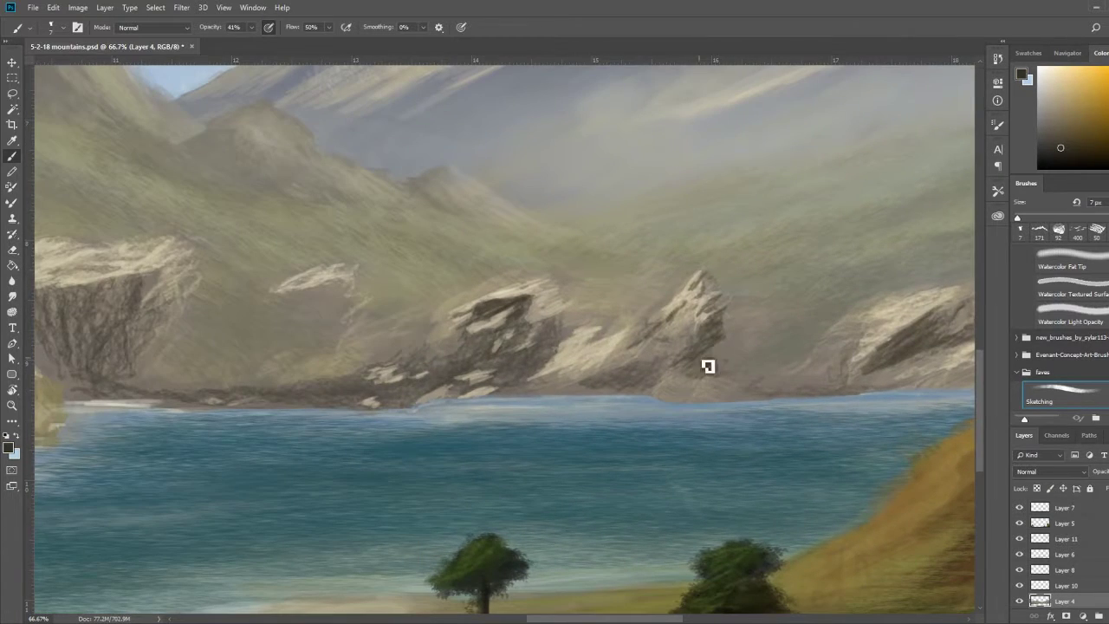
{"action": "left_click_drag", "start_coordinate": [707, 366], "coordinate": [614, 371]}
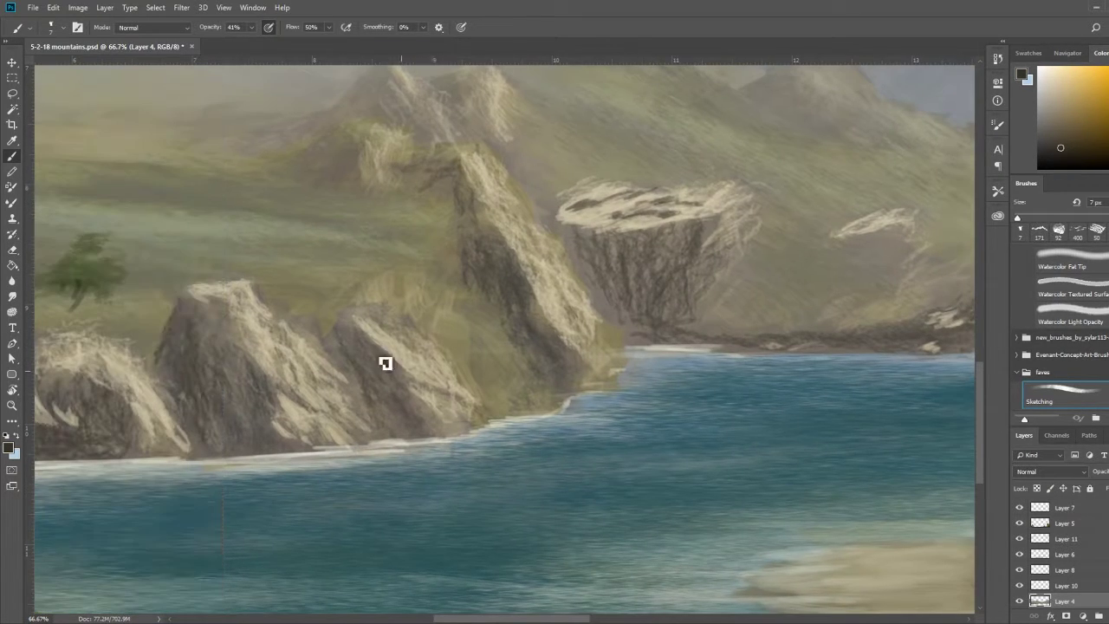
{"action": "mouse_move", "coordinate": [387, 364]}
{"action": "left_mouse_down"}
{"action": "mouse_move", "coordinate": [409, 381]}
{"action": "mouse_move", "coordinate": [228, 309]}
{"action": "mouse_move", "coordinate": [322, 415]}
{"action": "mouse_move", "coordinate": [297, 434]}
{"action": "mouse_move", "coordinate": [239, 376]}
{"action": "mouse_move", "coordinate": [181, 371]}
{"action": "mouse_move", "coordinate": [228, 416]}
{"action": "left_mouse_up"}
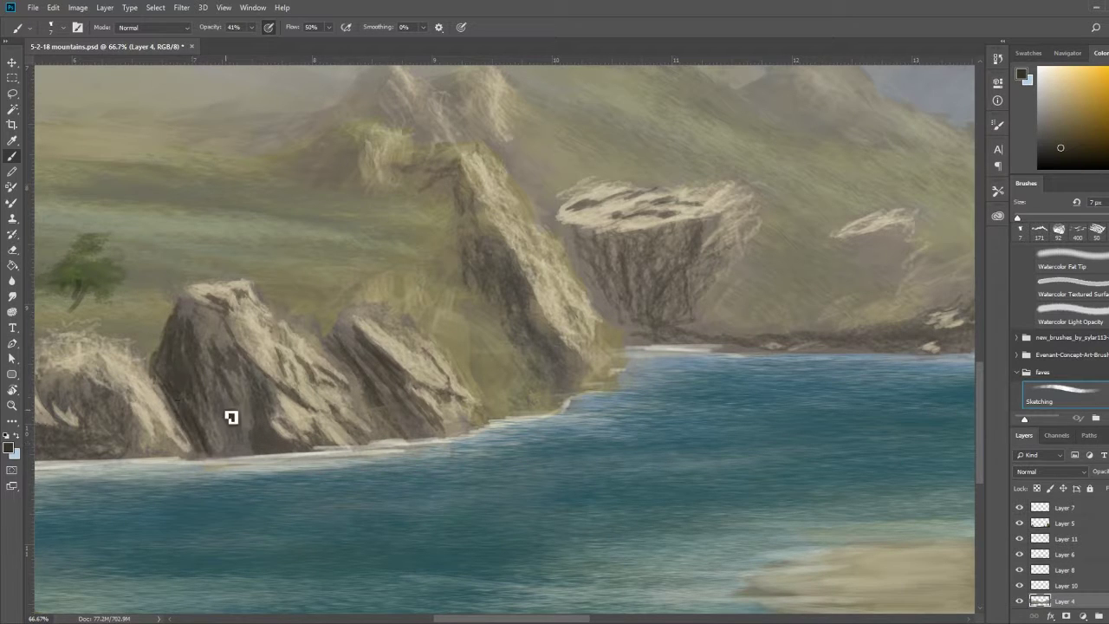
Add more light beige strokes to the left rocks, then sample a dark tone with a 100 px brush.
{"action": "key", "text": "i"}
{"action": "left_click", "coordinate": [240, 367]}
{"action": "key", "text": "b"}
{"action": "left_click_drag", "start_coordinate": [240, 366], "coordinate": [151, 424]}
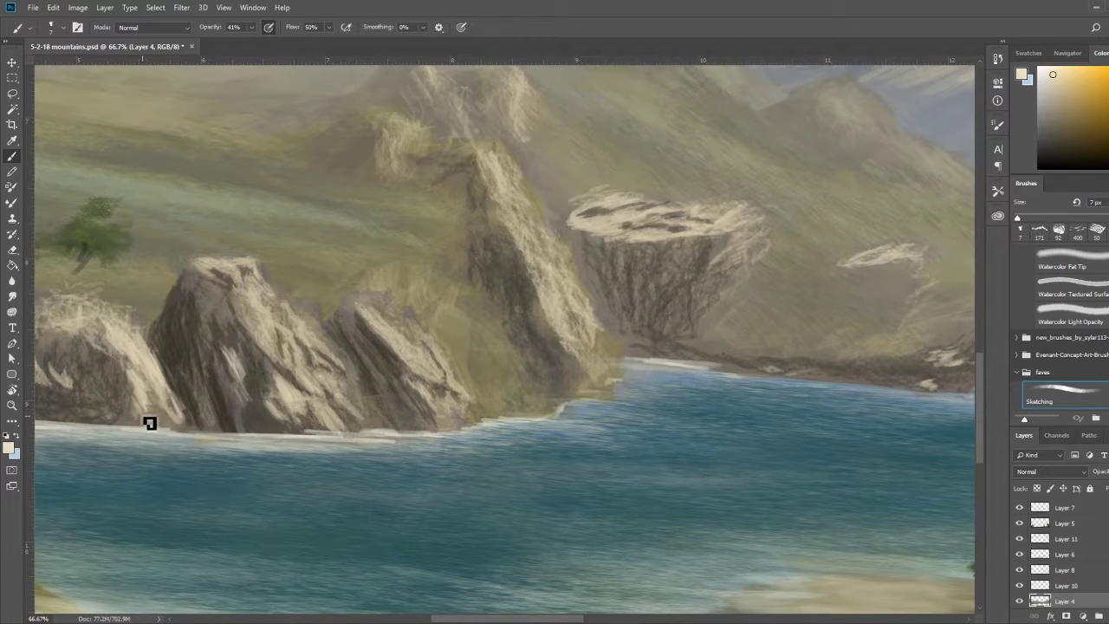
{"action": "scroll", "coordinate": [872, 378], "scroll_direction": "right", "scroll_amount": 3}
{"action": "scroll", "coordinate": [796, 346], "scroll_direction": "right", "scroll_amount": 5}
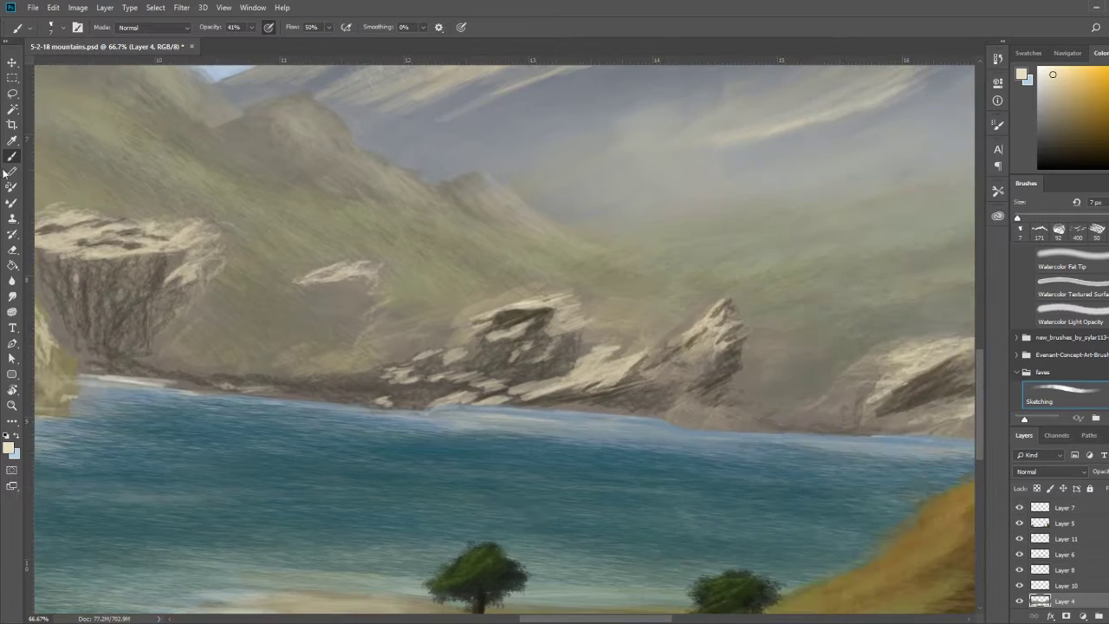
{"action": "left_click", "coordinate": [753, 354], "text": "alt"}
{"action": "scroll", "coordinate": [485, 304], "scroll_direction": "right", "scroll_amount": 5}
{"action": "scroll", "coordinate": [485, 304], "scroll_direction": "up", "scroll_amount": 1}
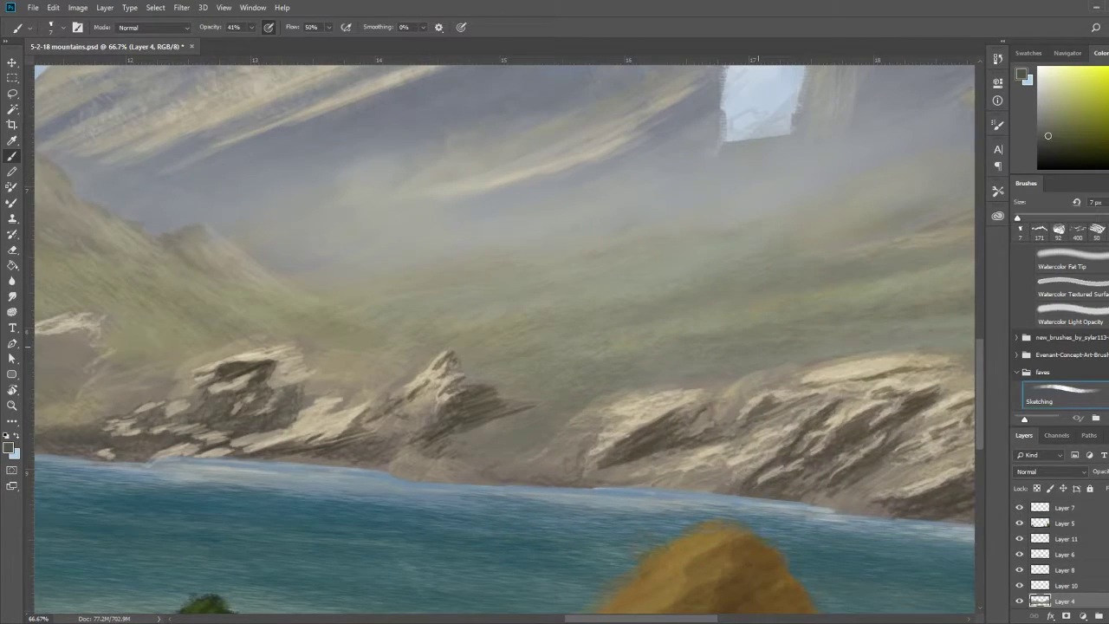
{"action": "left_click_drag", "start_coordinate": [699, 355], "coordinate": [500, 394]}
{"action": "key", "text": "bracketleft"}
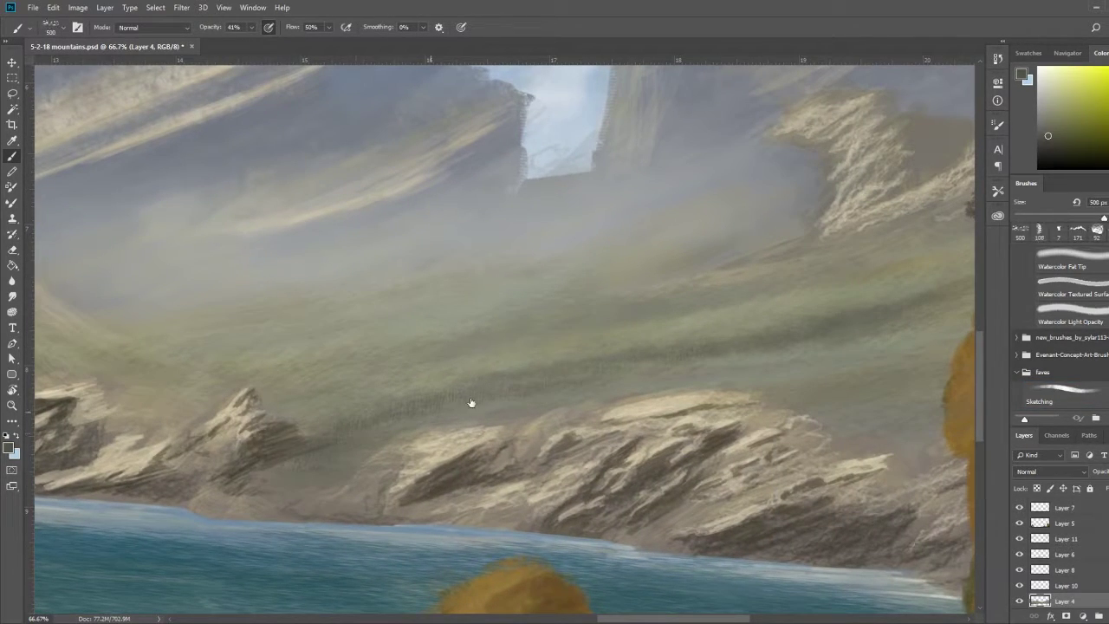
{"action": "key", "text": "ctrl+minus"}
{"action": "key", "text": "ctrl+minus"}
{"action": "key", "text": "ctrl+minus"}
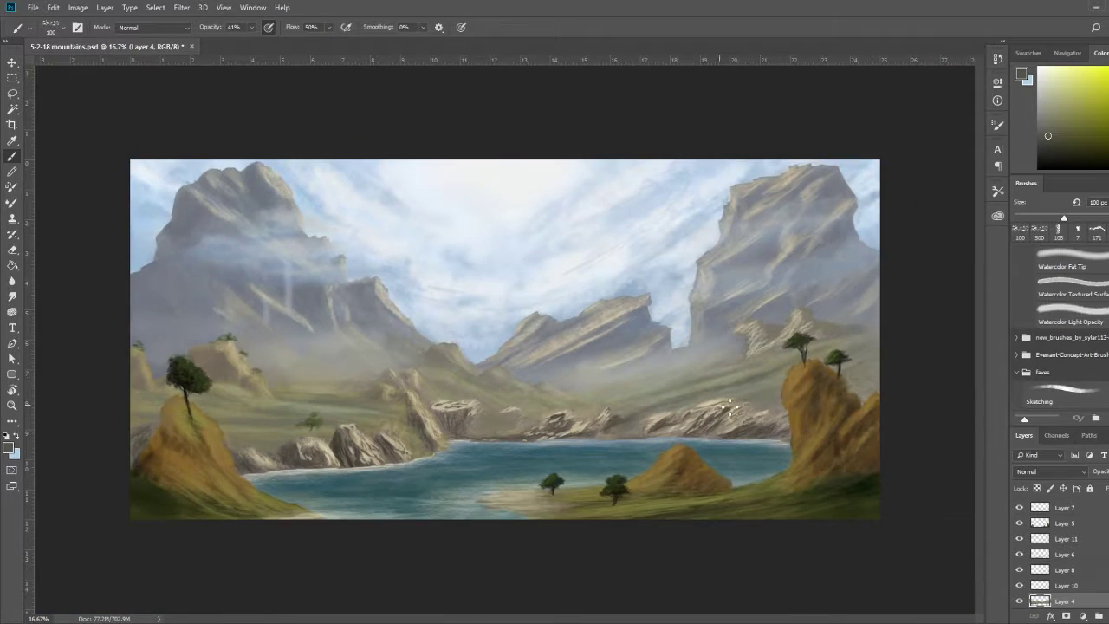
Set brush opacity to 56%, switch to the Sketching brush, and shade under the small rock.
{"action": "key", "text": "ctrl+plus"}
{"action": "key", "text": "ctrl+plus"}
{"action": "key", "text": "ctrl+plus"}
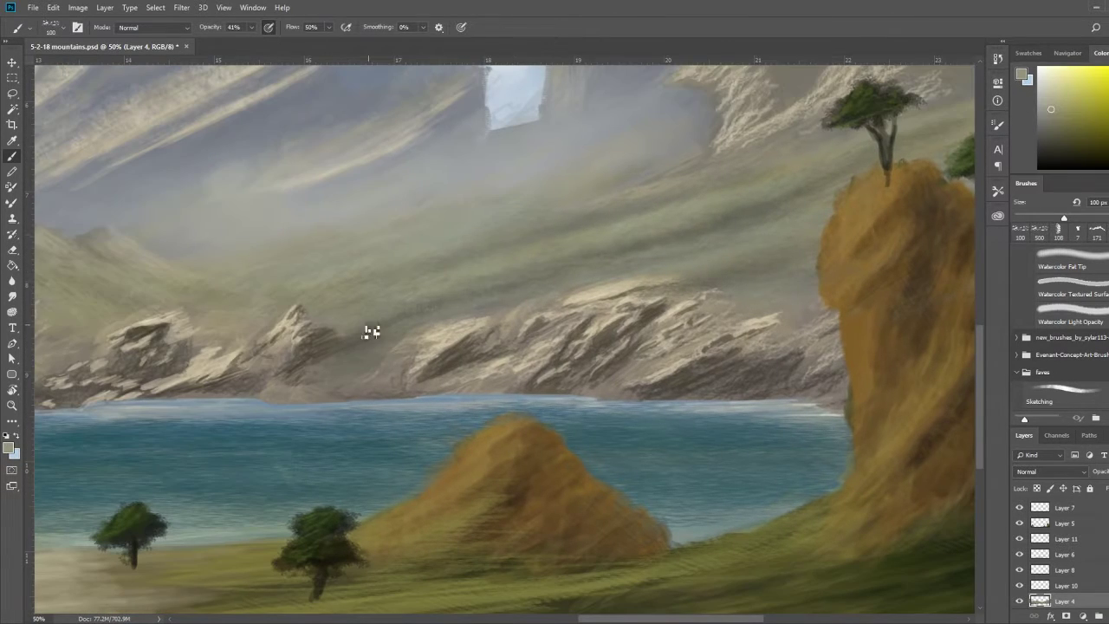
{"action": "key", "text": "5"}
{"action": "key", "text": "6"}
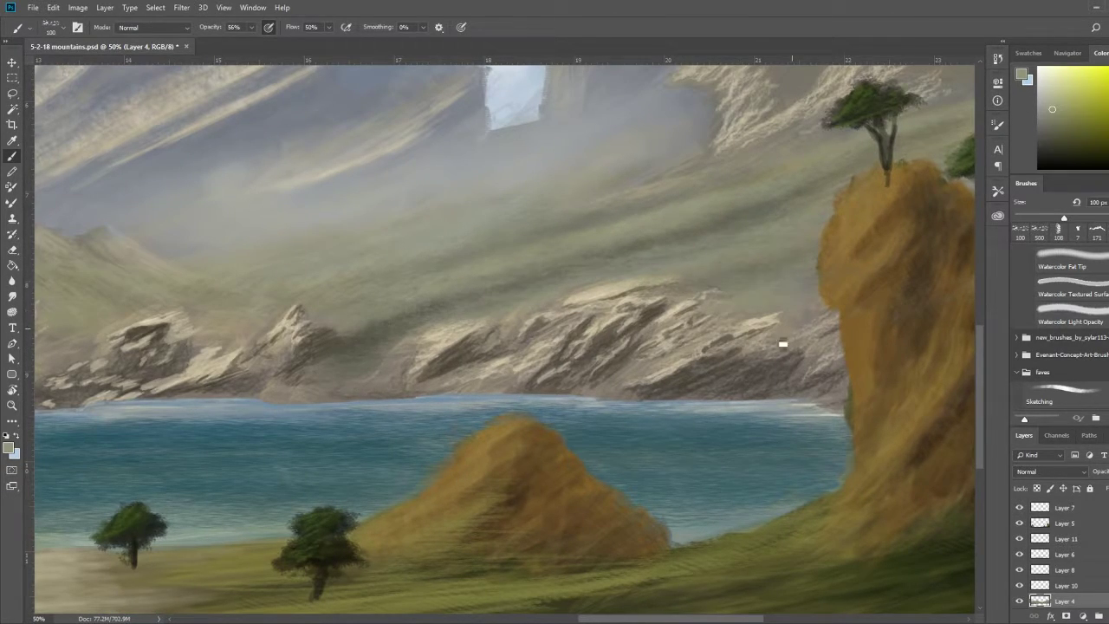
{"action": "left_click_drag", "start_coordinate": [177, 322], "coordinate": [375, 307]}
{"action": "key", "text": "ctrl+minus"}
{"action": "key", "text": "ctrl+minus"}
{"action": "key", "text": "ctrl+minus"}
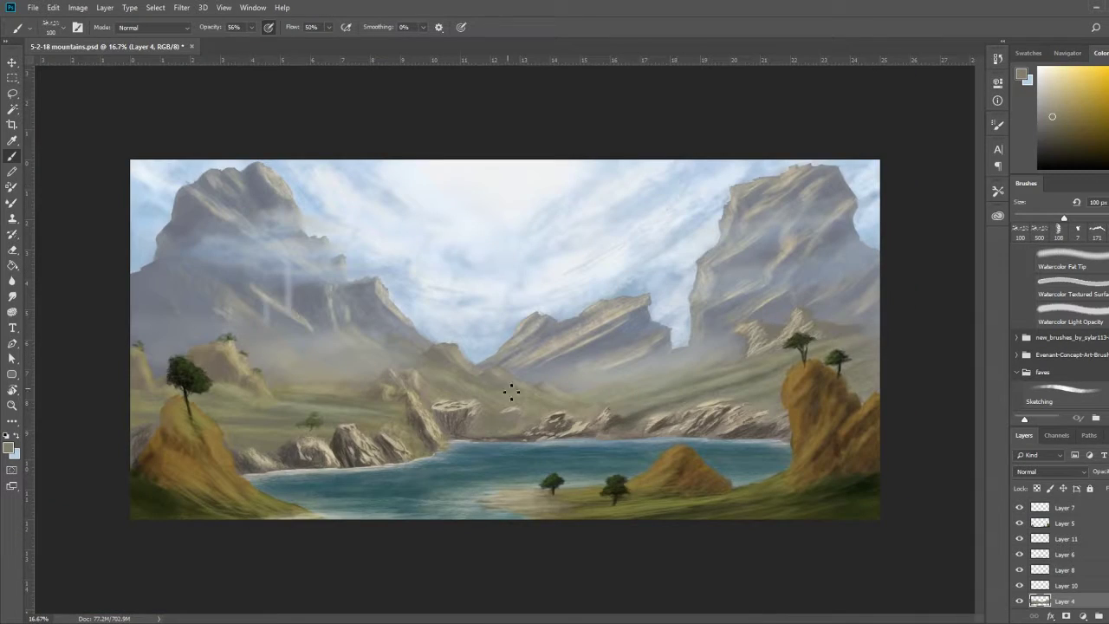
{"action": "key", "text": "ctrl+plus"}
{"action": "key", "text": "ctrl+plus"}
{"action": "key", "text": "ctrl+plus"}
{"action": "left_click", "coordinate": [644, 375], "text": "alt"}
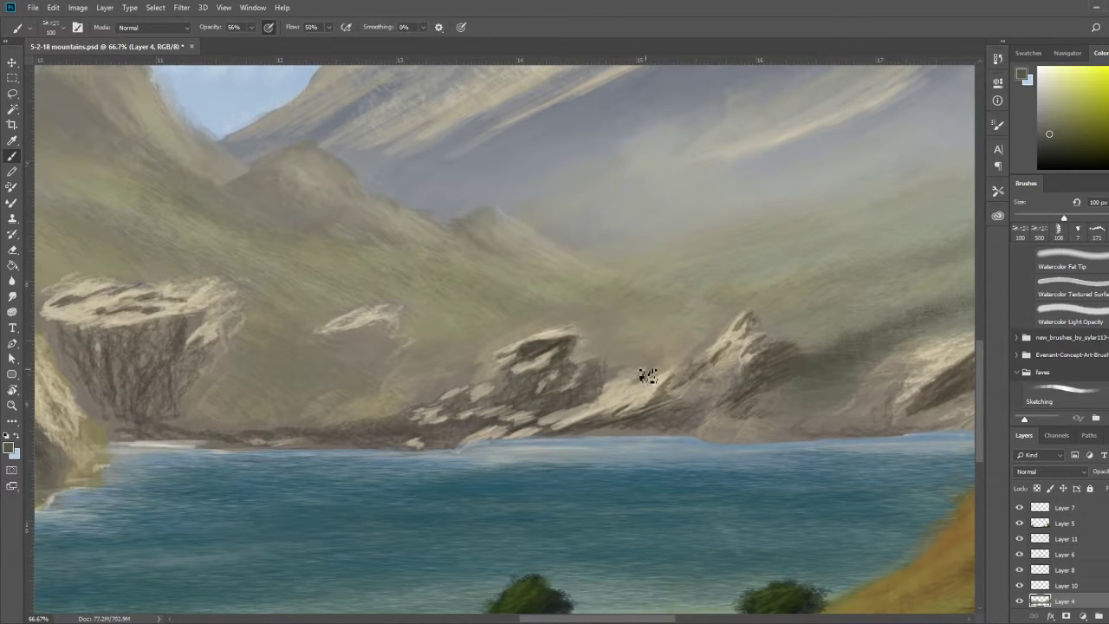
{"action": "left_click", "coordinate": [1056, 389]}
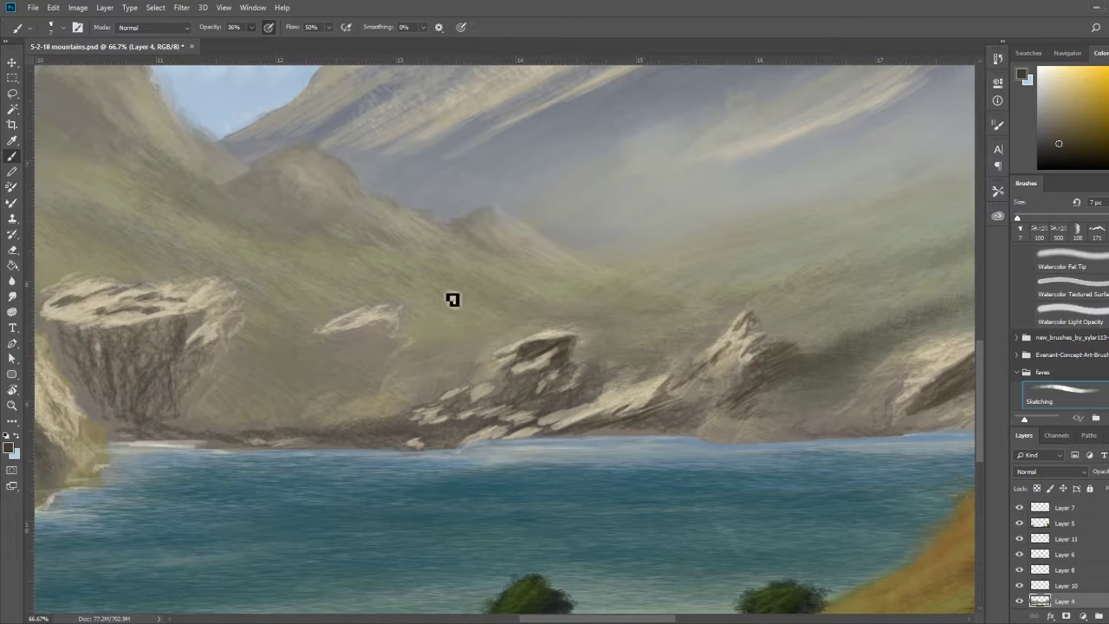
{"action": "left_click_drag", "start_coordinate": [387, 328], "coordinate": [381, 344]}
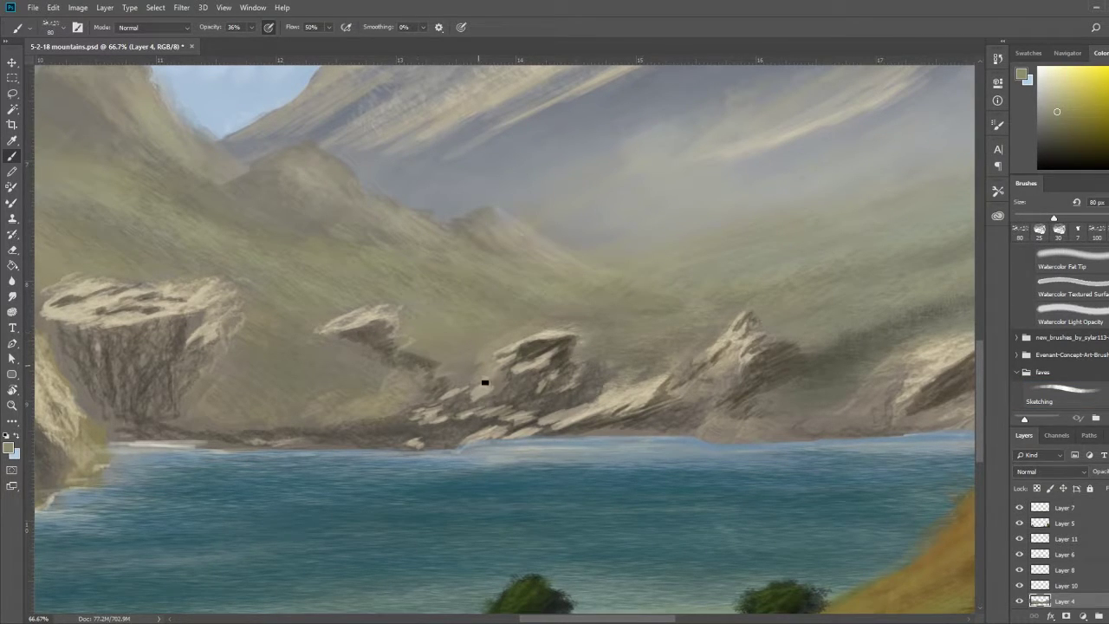
{"action": "left_click", "coordinate": [93, 231], "text": "alt"}
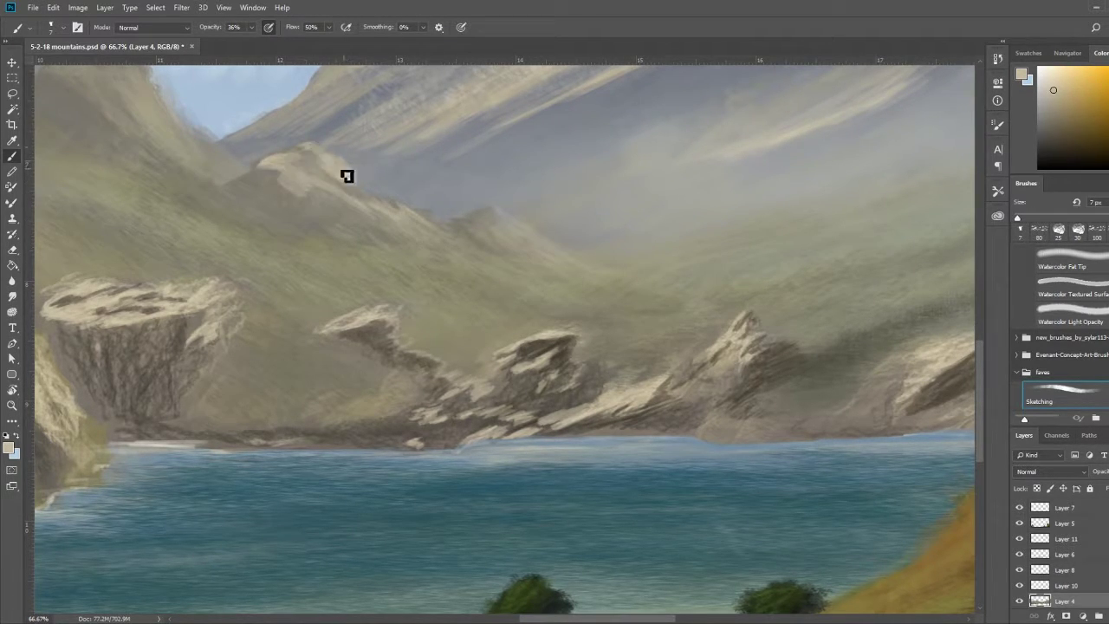
Sample a dark grey-blue and paint shadows around the right rock outcrop.
{"action": "key", "text": "ctrl+minus"}
{"action": "key", "text": "ctrl+minus"}
{"action": "key", "text": "ctrl+minus"}
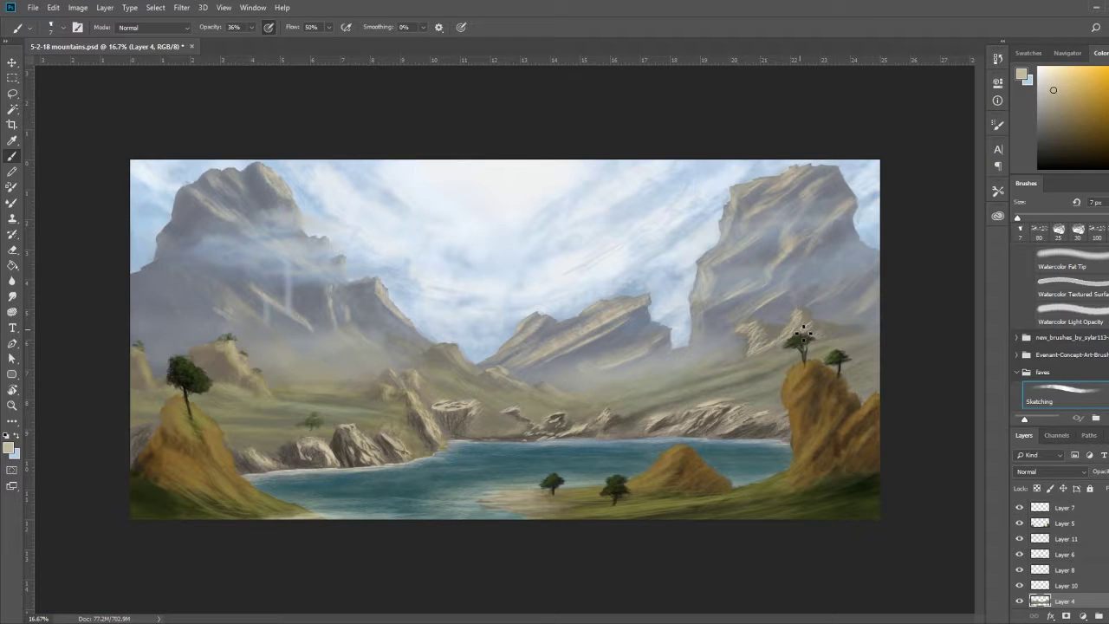
{"action": "scroll", "coordinate": [442, 431], "scroll_direction": "up", "scroll_amount": 1}
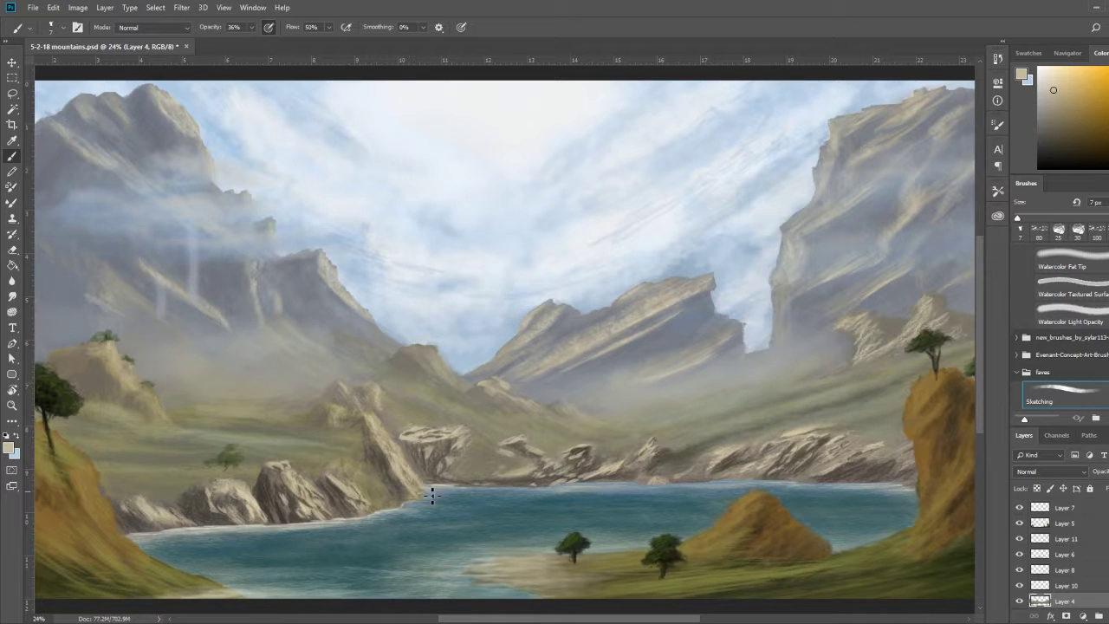
{"action": "left_click", "coordinate": [285, 484], "text": "alt"}
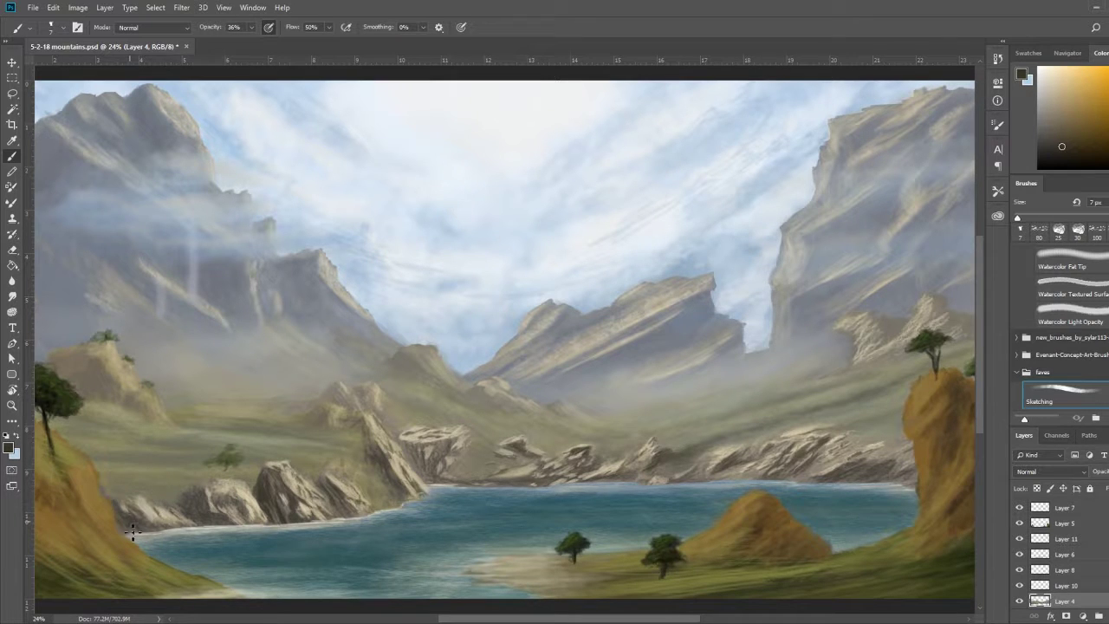
{"action": "scroll", "coordinate": [210, 504], "scroll_direction": "down", "scroll_amount": 1}
{"action": "left_click", "coordinate": [656, 363], "text": "alt"}
{"action": "scroll", "coordinate": [656, 364], "scroll_direction": "up", "scroll_amount": 2}
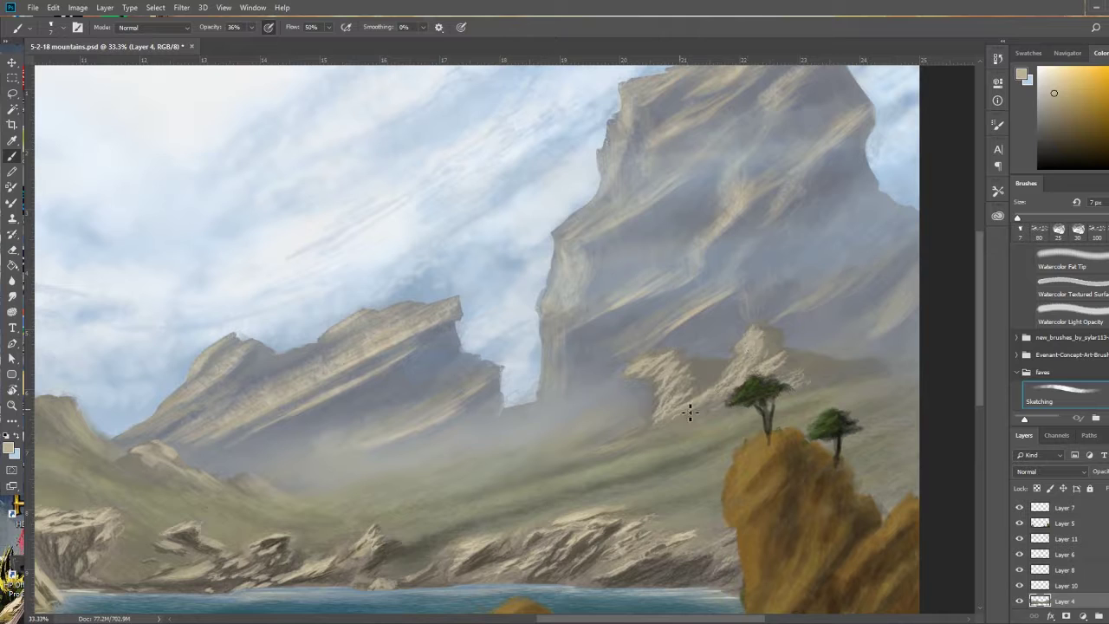
{"action": "left_click", "coordinate": [651, 364], "text": "alt"}
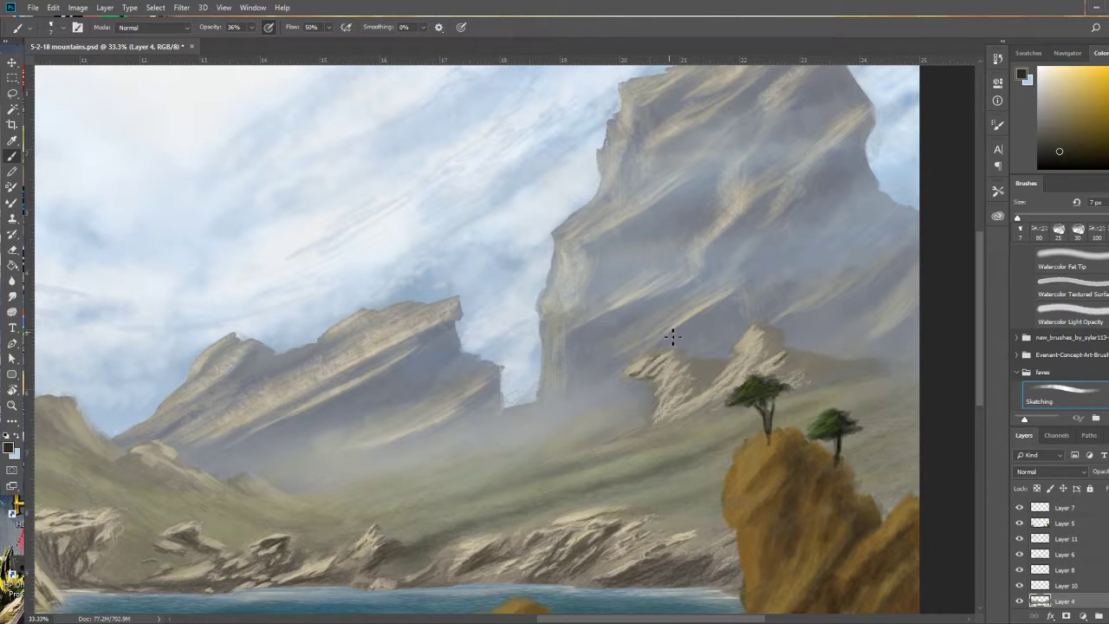
{"action": "mouse_move", "coordinate": [687, 388]}
{"action": "left_mouse_down"}
{"action": "mouse_move", "coordinate": [723, 362]}
{"action": "mouse_move", "coordinate": [901, 371]}
{"action": "left_mouse_up"}
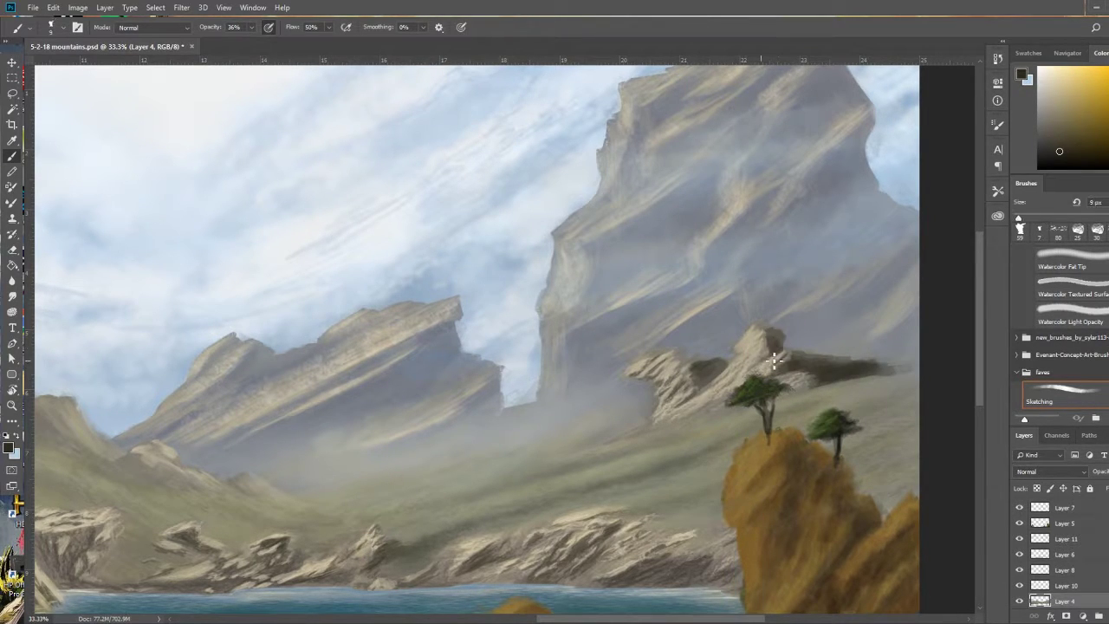
{"action": "left_click_drag", "start_coordinate": [762, 333], "coordinate": [794, 364]}
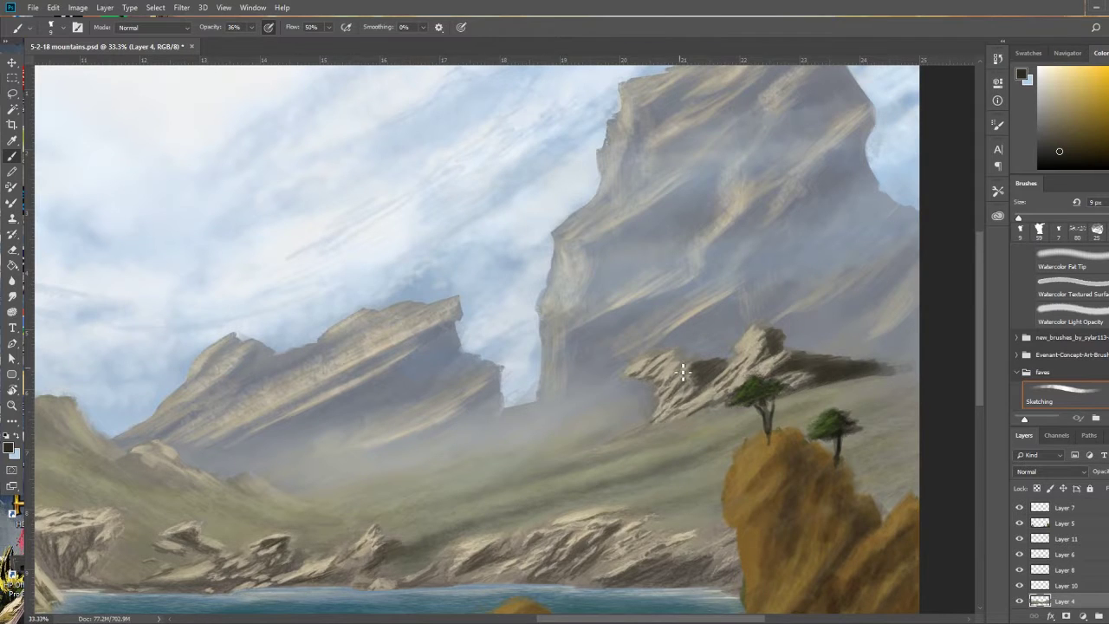
Darken the rock face under the boulder, the left ridge and central peak, then brush mist on Layer 10.
{"action": "scroll", "coordinate": [682, 371], "scroll_direction": "down", "scroll_amount": 2}
{"action": "scroll", "coordinate": [750, 495], "scroll_direction": "up", "scroll_amount": 2}
{"action": "mouse_move", "coordinate": [475, 512]}
{"action": "left_mouse_down"}
{"action": "mouse_move", "coordinate": [428, 482]}
{"action": "mouse_move", "coordinate": [399, 512]}
{"action": "mouse_move", "coordinate": [424, 522]}
{"action": "mouse_move", "coordinate": [399, 518]}
{"action": "left_mouse_up"}
{"action": "mouse_move", "coordinate": [324, 477]}
{"action": "left_mouse_down"}
{"action": "mouse_move", "coordinate": [369, 528]}
{"action": "mouse_move", "coordinate": [282, 488]}
{"action": "mouse_move", "coordinate": [371, 577]}
{"action": "mouse_move", "coordinate": [195, 394]}
{"action": "mouse_move", "coordinate": [396, 309]}
{"action": "mouse_move", "coordinate": [638, 280]}
{"action": "mouse_move", "coordinate": [547, 389]}
{"action": "mouse_move", "coordinate": [612, 388]}
{"action": "left_mouse_up"}
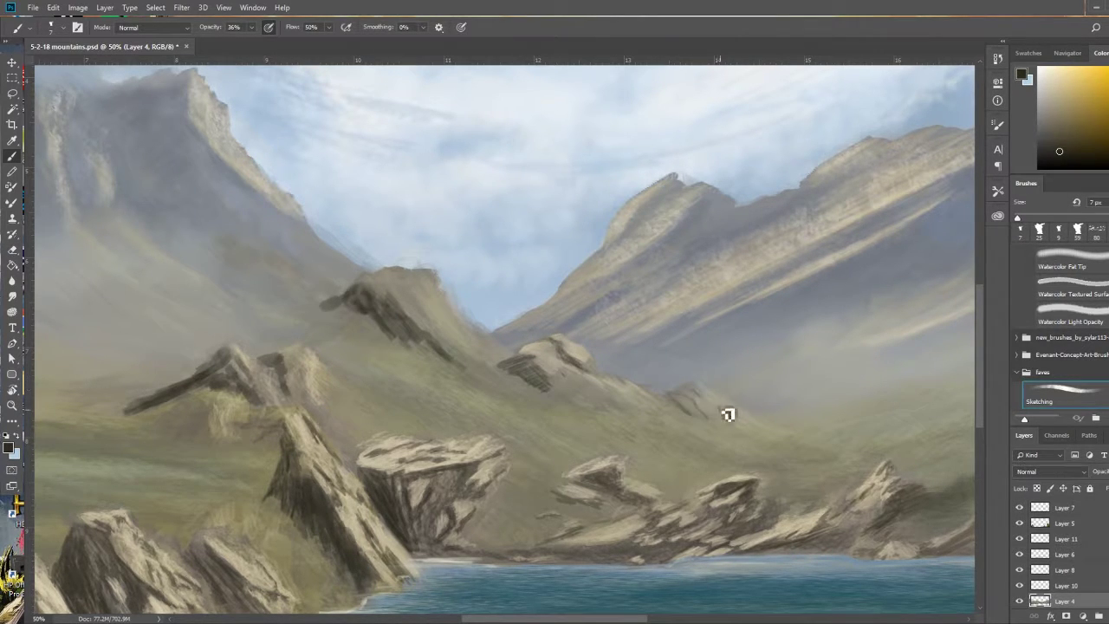
{"action": "mouse_move", "coordinate": [449, 350]}
{"action": "left_mouse_down"}
{"action": "mouse_move", "coordinate": [396, 304]}
{"action": "mouse_move", "coordinate": [364, 329]}
{"action": "mouse_move", "coordinate": [468, 390]}
{"action": "left_mouse_up"}
{"action": "mouse_move", "coordinate": [395, 280]}
{"action": "left_mouse_down"}
{"action": "mouse_move", "coordinate": [272, 280]}
{"action": "mouse_move", "coordinate": [303, 372]}
{"action": "left_mouse_up"}
{"action": "key", "text": "ctrl+0"}
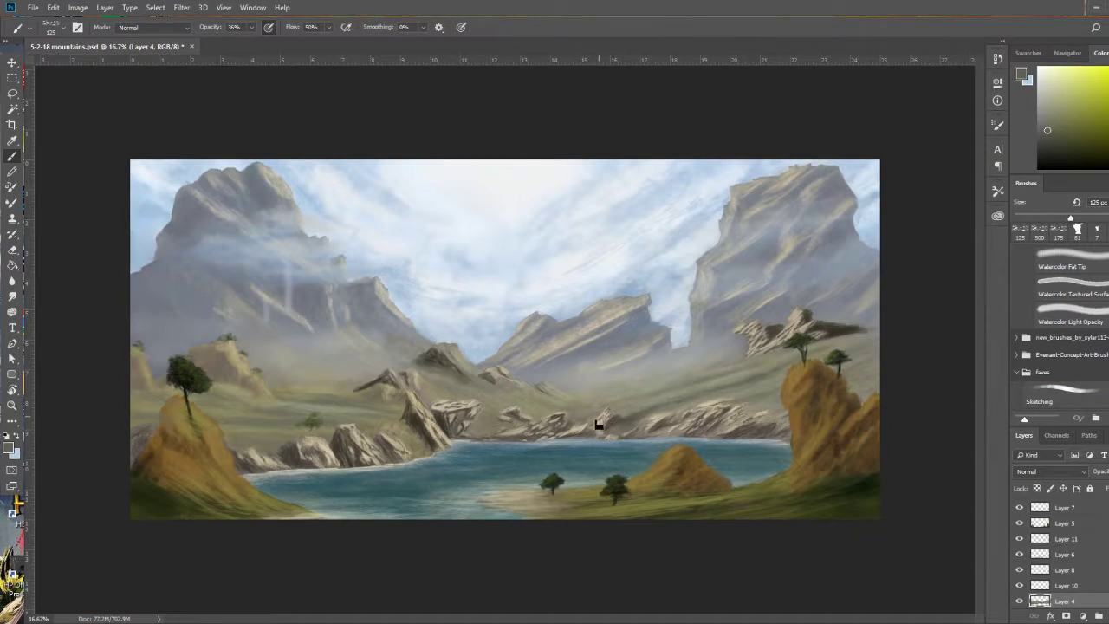
{"action": "key", "text": "alt+bracketright"}
{"action": "mouse_move", "coordinate": [286, 346]}
{"action": "left_mouse_down"}
{"action": "mouse_move", "coordinate": [754, 364]}
{"action": "mouse_move", "coordinate": [362, 362]}
{"action": "mouse_move", "coordinate": [403, 398]}
{"action": "left_mouse_up"}
Erase mist around the central rocks, peak and right slopes, then set the eraser to 11%.
{"action": "key", "text": "e"}
{"action": "key", "text": "ctrl+plus"}
{"action": "key", "text": "ctrl+plus"}
{"action": "key", "text": "ctrl+plus"}
{"action": "left_click_drag", "start_coordinate": [641, 252], "coordinate": [684, 304]}
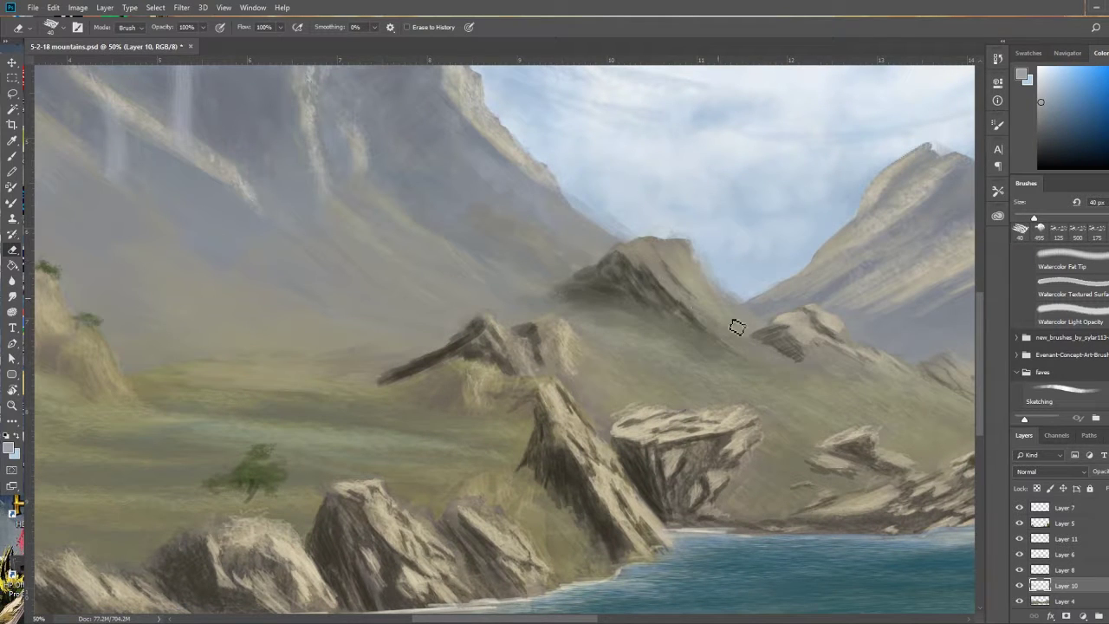
{"action": "left_click_drag", "start_coordinate": [736, 326], "coordinate": [840, 372]}
{"action": "left_click_drag", "start_coordinate": [719, 364], "coordinate": [637, 295]}
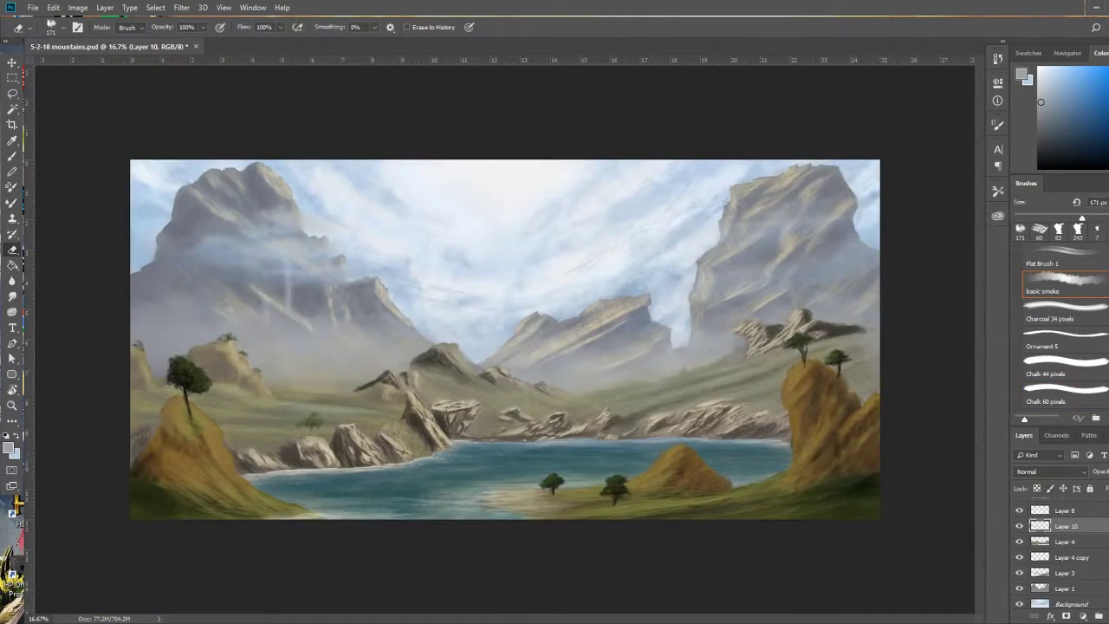
{"action": "key", "text": "1"}
{"action": "key", "text": "1"}
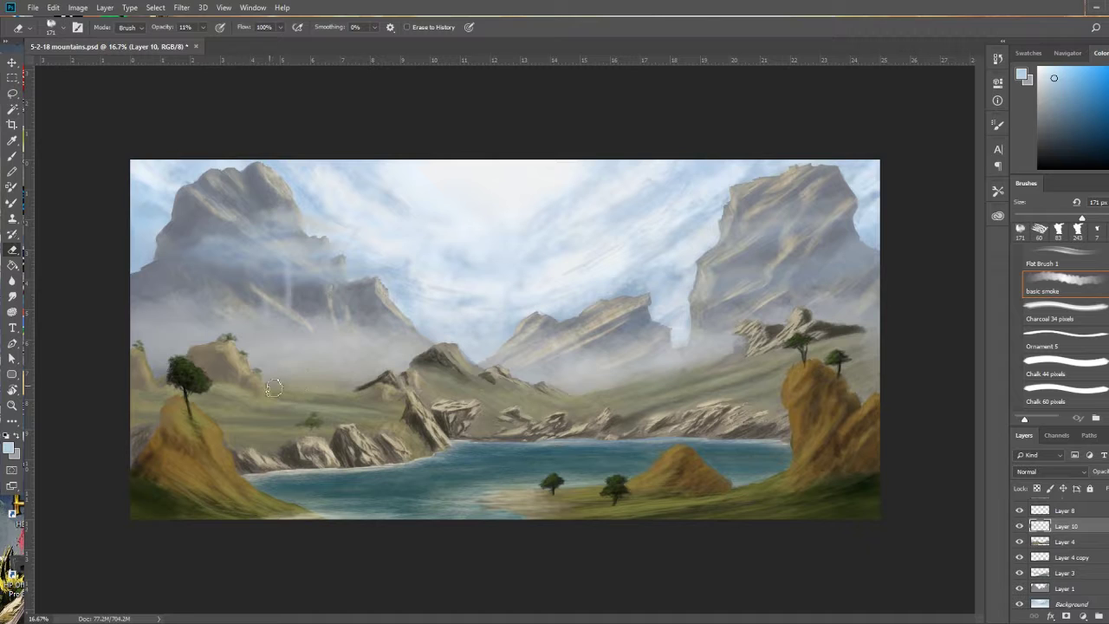
Darken the left hill's cliff with a brown sampled from it.
{"action": "key", "text": "b"}
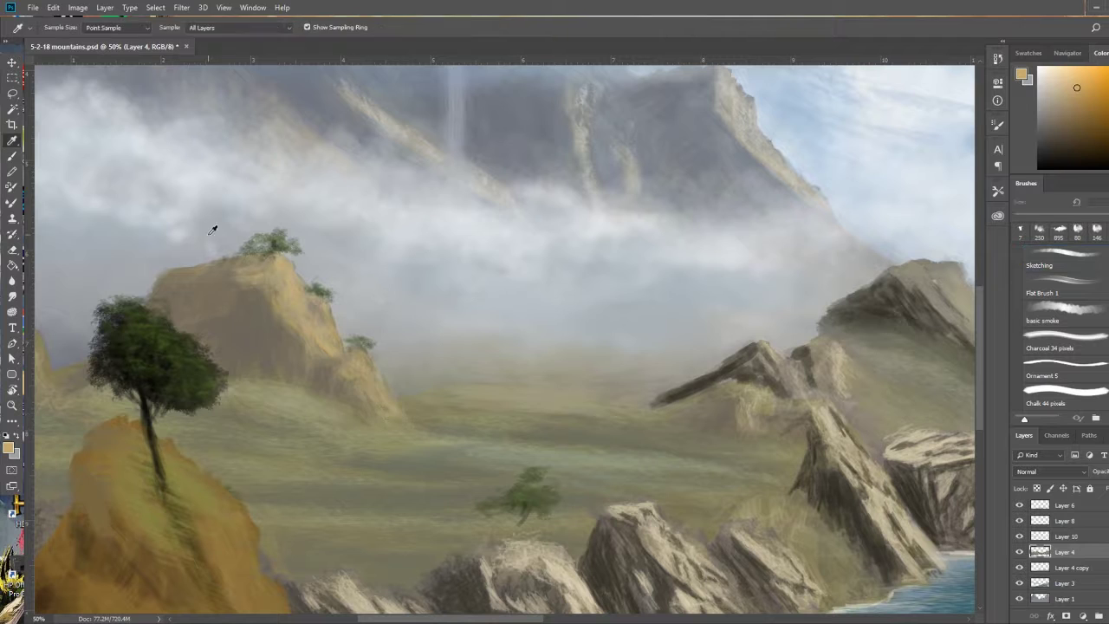
{"action": "left_click", "coordinate": [289, 284], "text": "alt"}
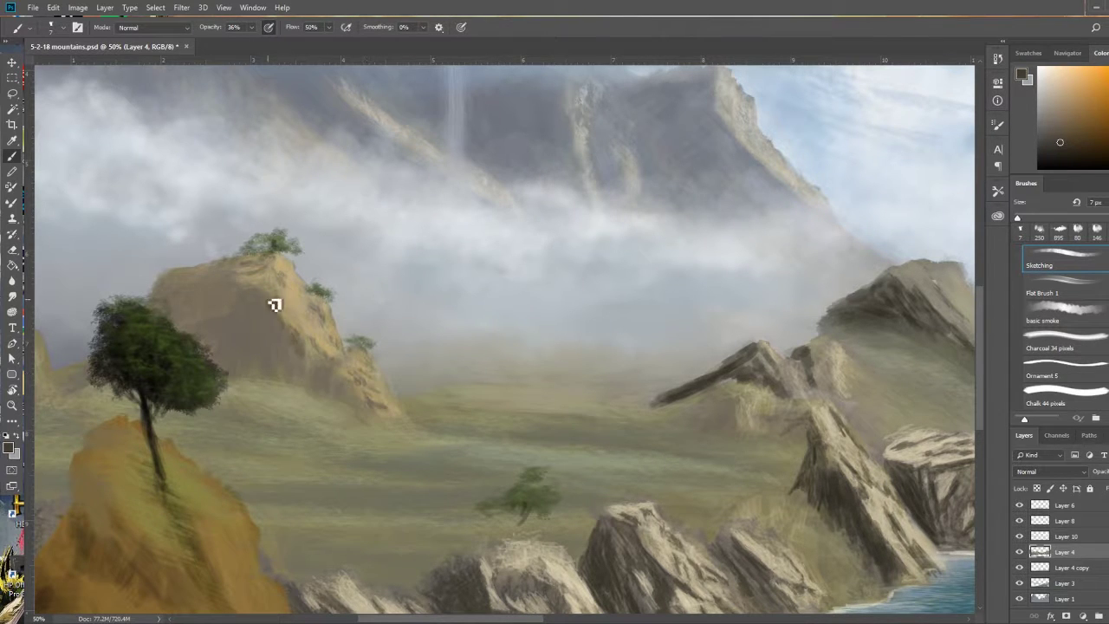
{"action": "left_click_drag", "start_coordinate": [272, 304], "coordinate": [321, 378]}
{"action": "key", "text": "ctrl+minus"}
{"action": "key", "text": "ctrl+minus"}
{"action": "key", "text": "ctrl+minus"}
Sample blue-grey, near-white and dark green, then dab green foliage on the right slope.
{"action": "left_click", "coordinate": [226, 383], "text": "alt"}
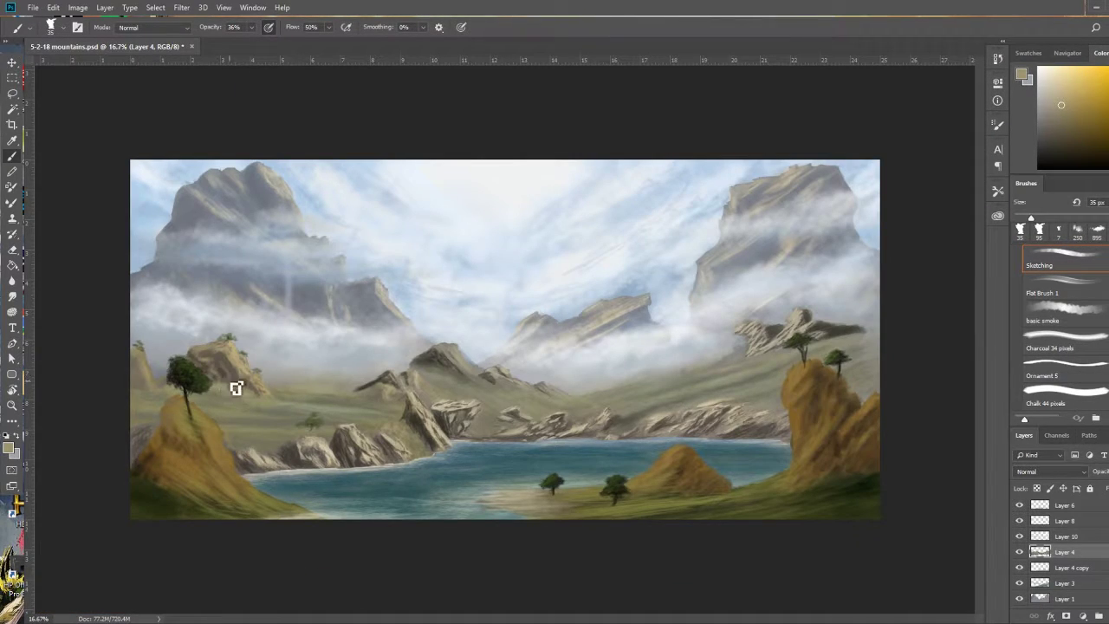
{"action": "key", "text": "e"}
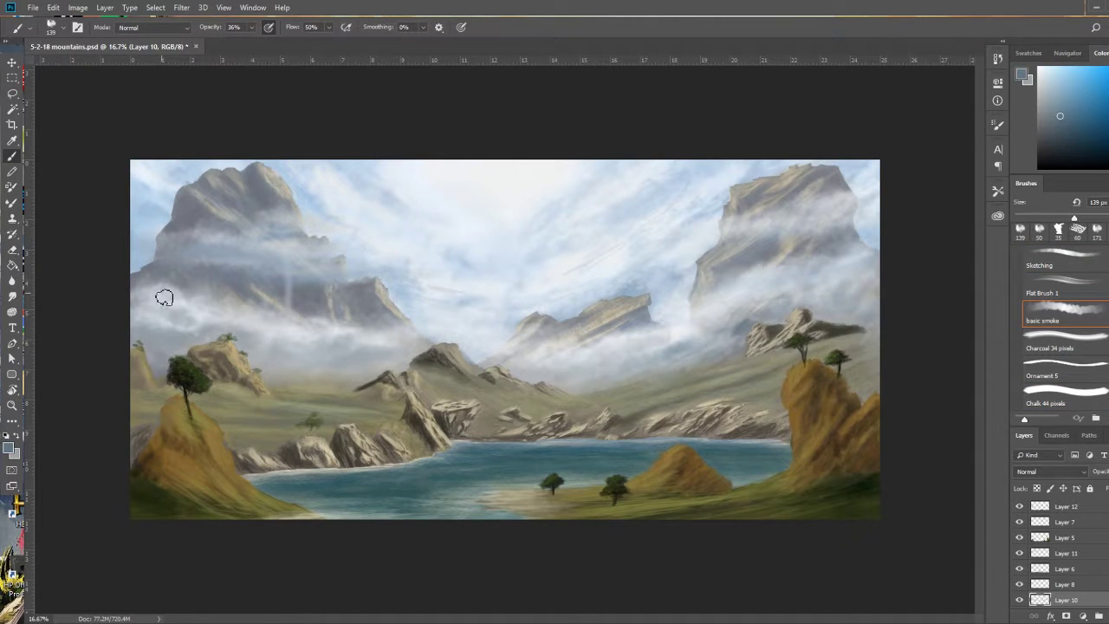
{"action": "left_click", "coordinate": [575, 399], "text": "alt"}
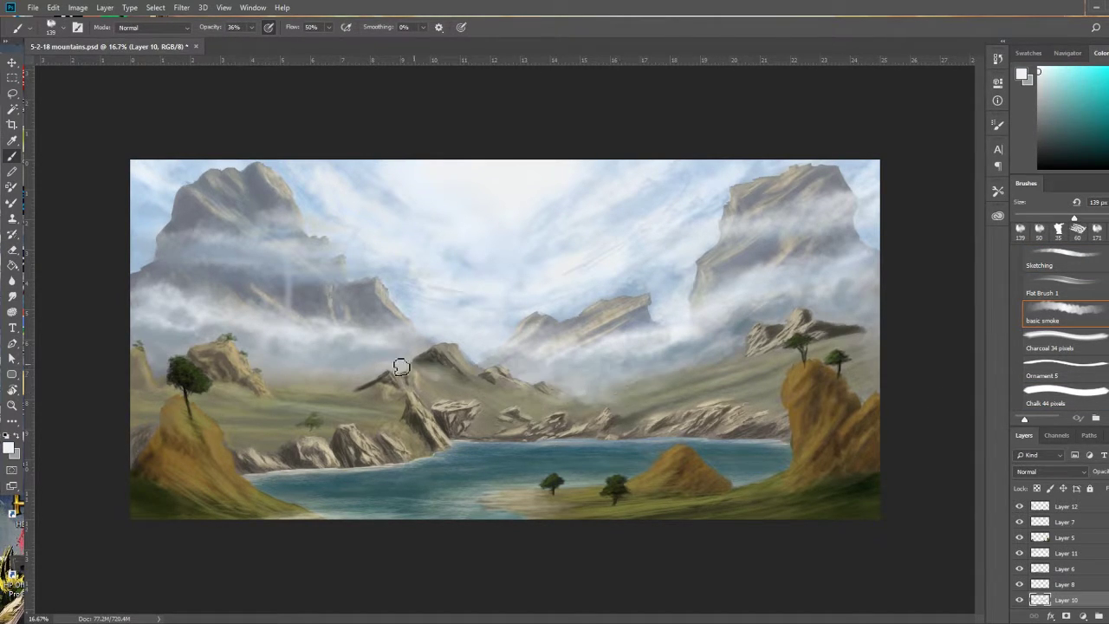
{"action": "left_click", "coordinate": [552, 479], "text": "alt"}
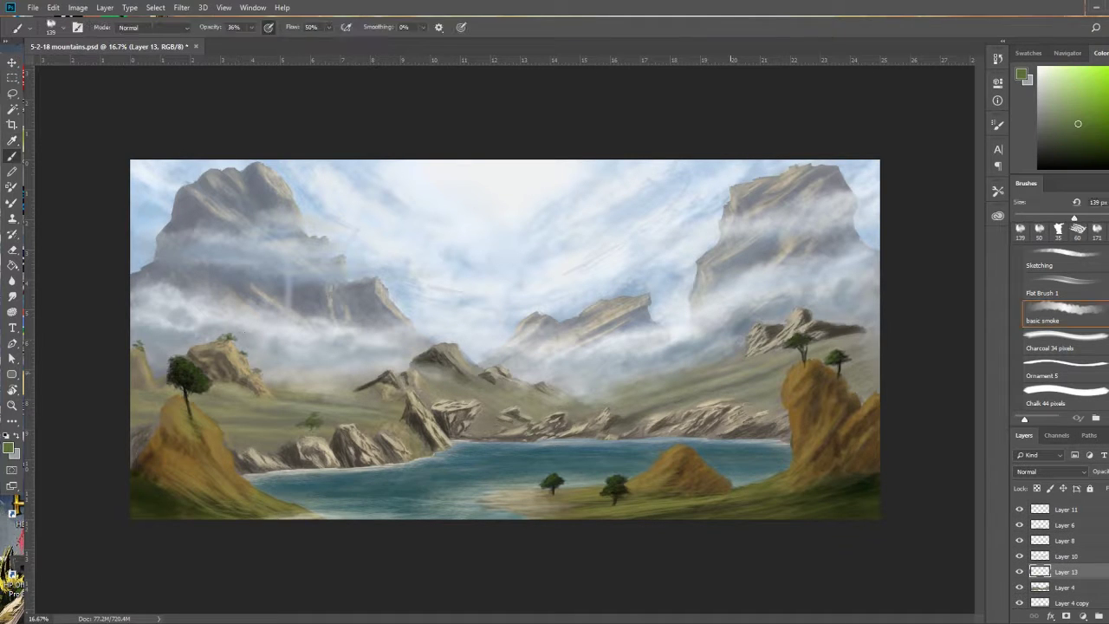
{"action": "scroll", "coordinate": [775, 355], "scroll_direction": "up", "scroll_amount": 1}
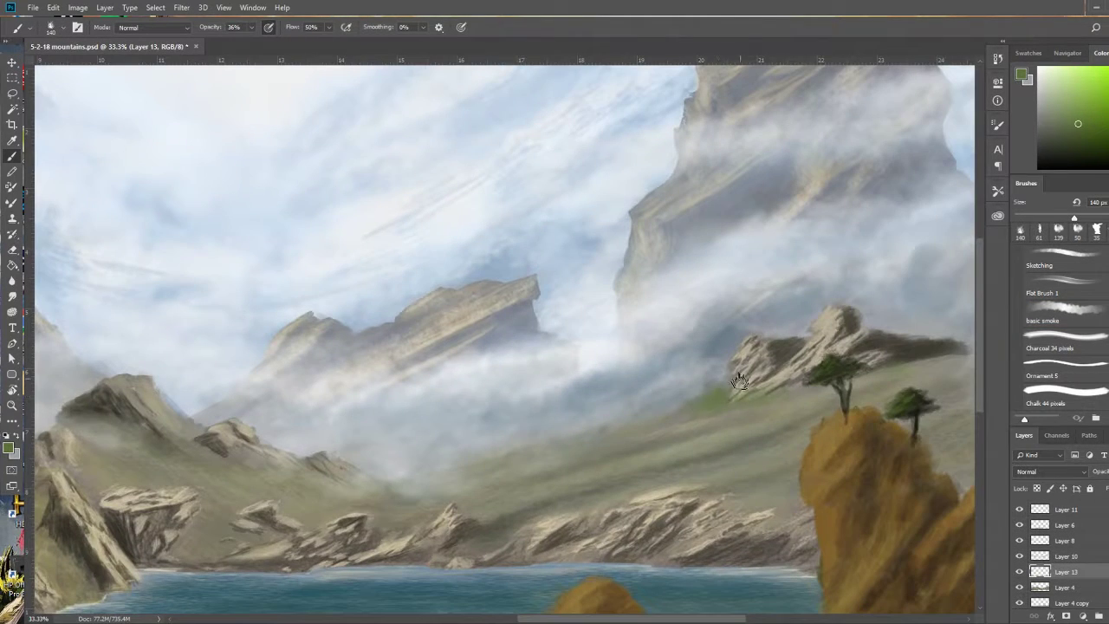
{"action": "mouse_move", "coordinate": [706, 388]}
{"action": "left_mouse_down"}
{"action": "mouse_move", "coordinate": [716, 373]}
{"action": "mouse_move", "coordinate": [715, 397]}
{"action": "mouse_move", "coordinate": [770, 381]}
{"action": "mouse_move", "coordinate": [756, 355]}
{"action": "left_mouse_up"}
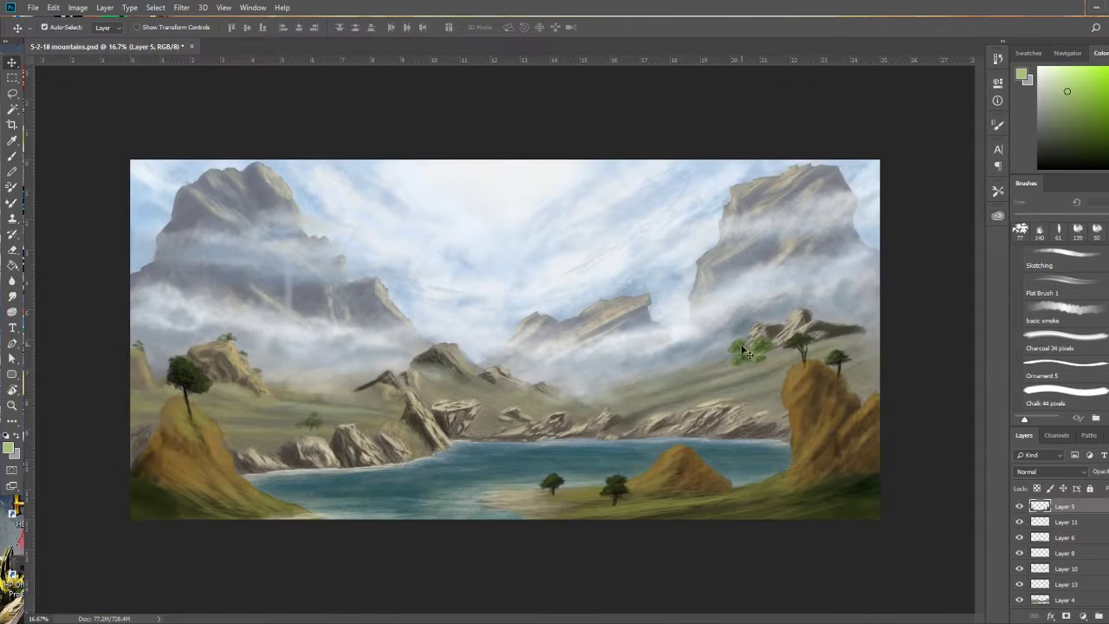
Remove the stray green foliage beside the right-hand rocks on Layer 10.
{"action": "left_click", "coordinate": [746, 353]}
{"action": "key", "text": "e"}
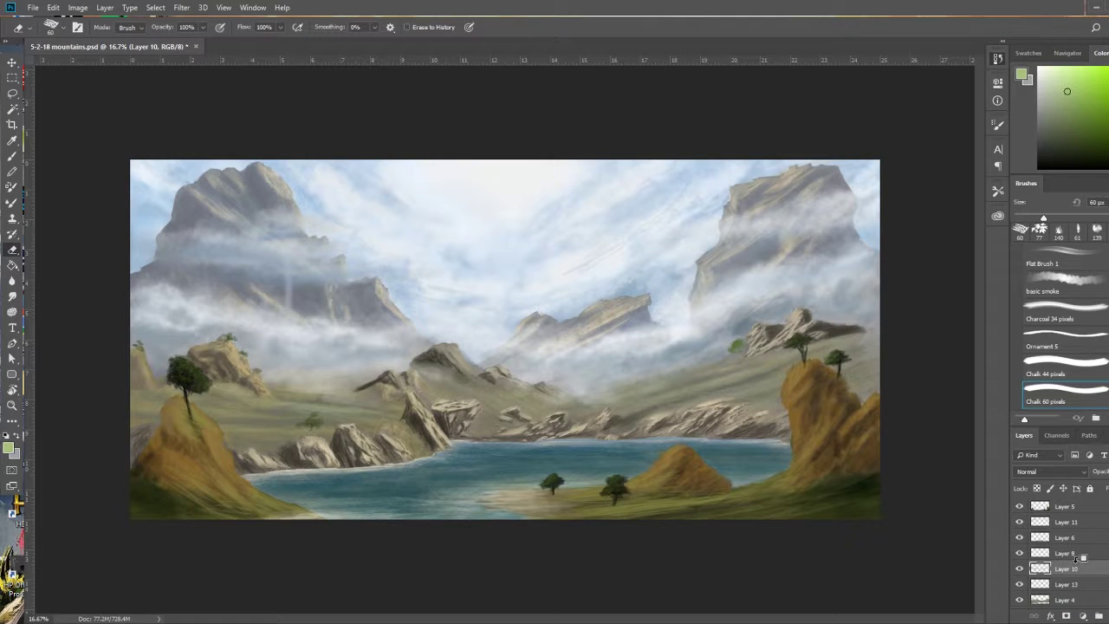
{"action": "left_click", "coordinate": [1065, 279]}
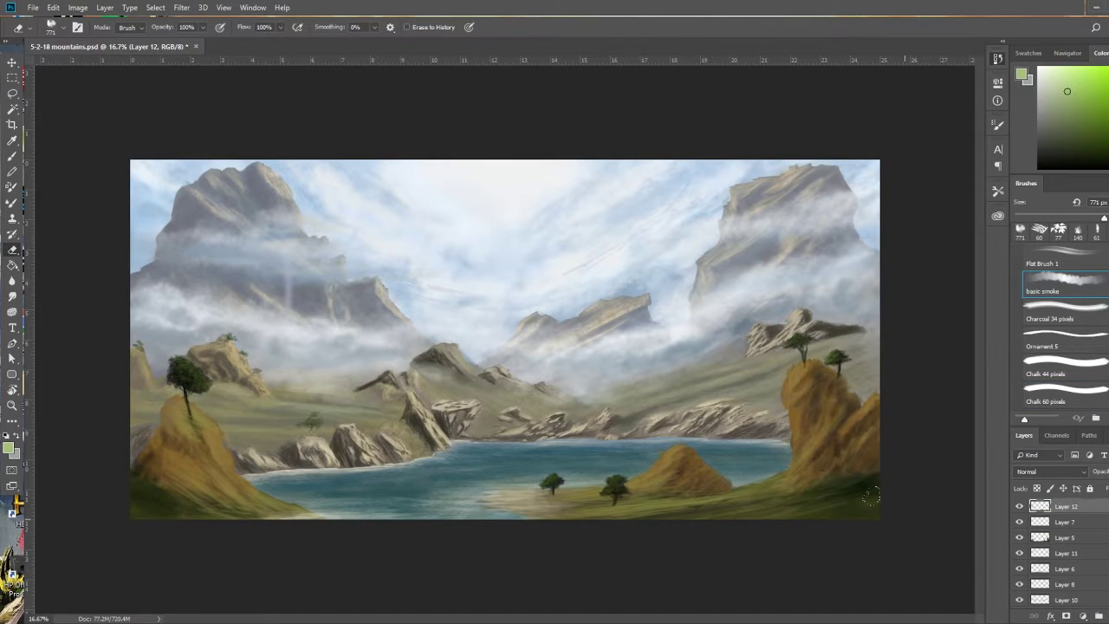
{"action": "key", "text": "ctrl+z"}
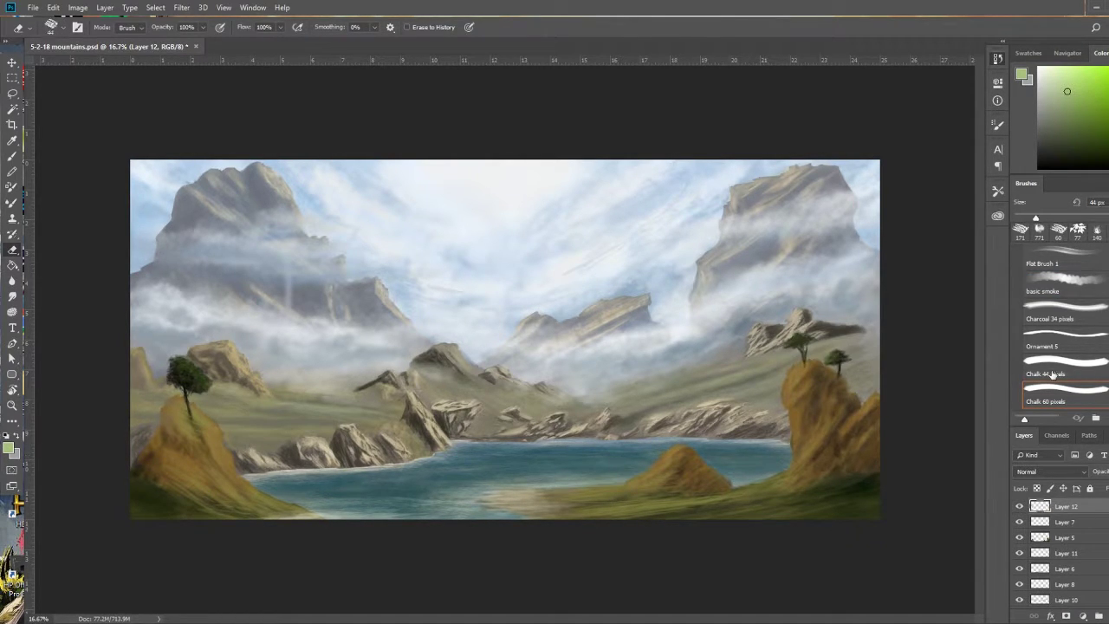
On Layer 5, paint tan strokes over the right cliff and the left hill.
{"action": "key", "text": "alt+["}
{"action": "key", "text": "alt+["}
{"action": "key", "text": "b"}
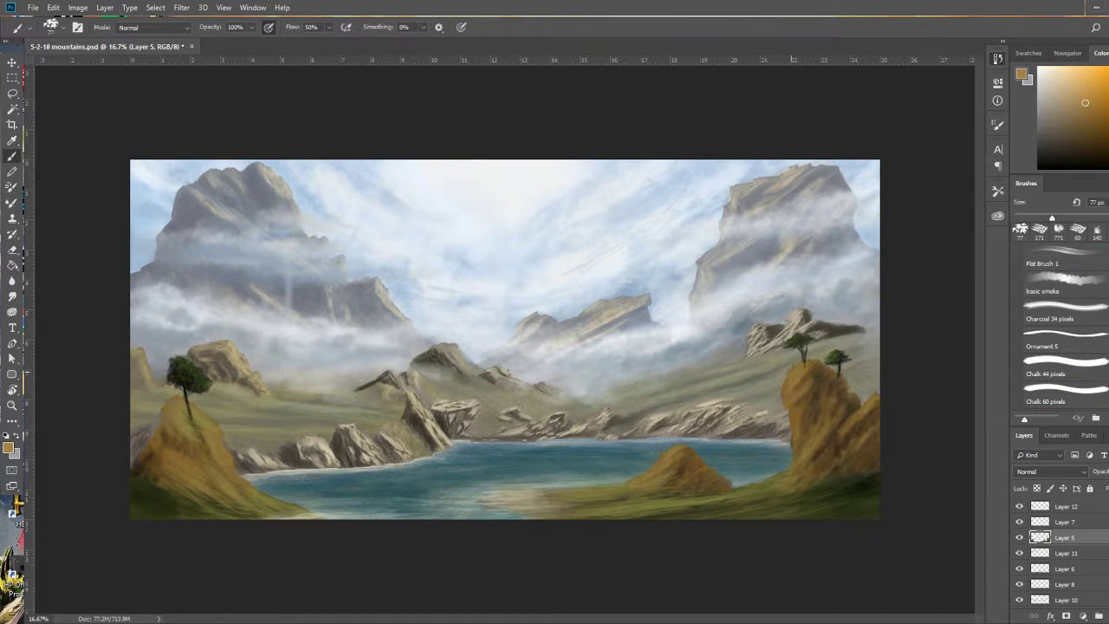
{"action": "left_click", "coordinate": [841, 426], "text": "alt"}
{"action": "mouse_move", "coordinate": [794, 404]}
{"action": "left_mouse_down"}
{"action": "mouse_move", "coordinate": [836, 389]}
{"action": "mouse_move", "coordinate": [876, 438]}
{"action": "mouse_move", "coordinate": [803, 433]}
{"action": "left_mouse_up"}
{"action": "mouse_move", "coordinate": [188, 423]}
{"action": "left_mouse_down"}
{"action": "mouse_move", "coordinate": [216, 428]}
{"action": "mouse_move", "coordinate": [179, 413]}
{"action": "mouse_move", "coordinate": [162, 458]}
{"action": "left_mouse_up"}
Add dark brown shading to the left hill, the small lake rock and the right cliff's crevices.
{"action": "left_click", "coordinate": [162, 458], "text": "alt"}
{"action": "mouse_move", "coordinate": [185, 416]}
{"action": "left_mouse_down"}
{"action": "mouse_move", "coordinate": [166, 438]}
{"action": "mouse_move", "coordinate": [175, 481]}
{"action": "left_mouse_up"}
{"action": "mouse_move", "coordinate": [670, 468]}
{"action": "left_mouse_down"}
{"action": "mouse_move", "coordinate": [720, 493]}
{"action": "mouse_move", "coordinate": [641, 484]}
{"action": "left_mouse_up"}
{"action": "mouse_move", "coordinate": [827, 479]}
{"action": "left_mouse_down"}
{"action": "mouse_move", "coordinate": [824, 376]}
{"action": "mouse_move", "coordinate": [814, 435]}
{"action": "mouse_move", "coordinate": [810, 372]}
{"action": "left_mouse_up"}
{"action": "left_click", "coordinate": [804, 422], "text": "alt"}
{"action": "left_click", "coordinate": [815, 403], "text": "alt"}
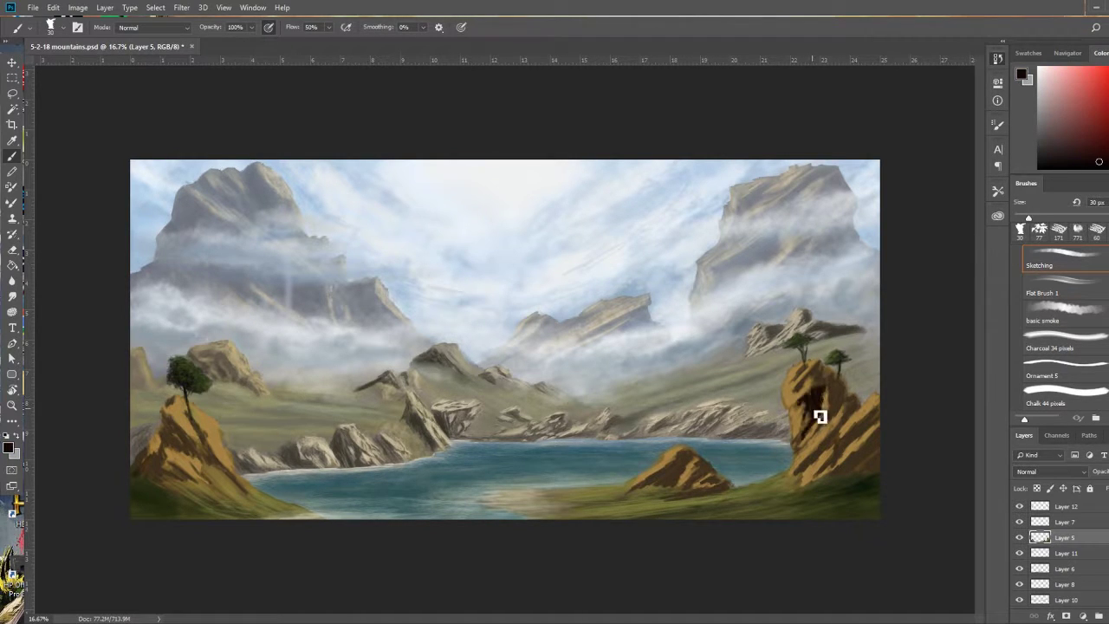
{"action": "left_click_drag", "start_coordinate": [819, 418], "coordinate": [809, 459]}
Paint 40 px dark crevices on the left cliff and lake rock, then 20 px 35% shading on the right cliff.
{"action": "key", "text": "bracketright"}
{"action": "mouse_move", "coordinate": [166, 463]}
{"action": "left_mouse_down"}
{"action": "mouse_move", "coordinate": [178, 398]}
{"action": "mouse_move", "coordinate": [193, 457]}
{"action": "left_mouse_up"}
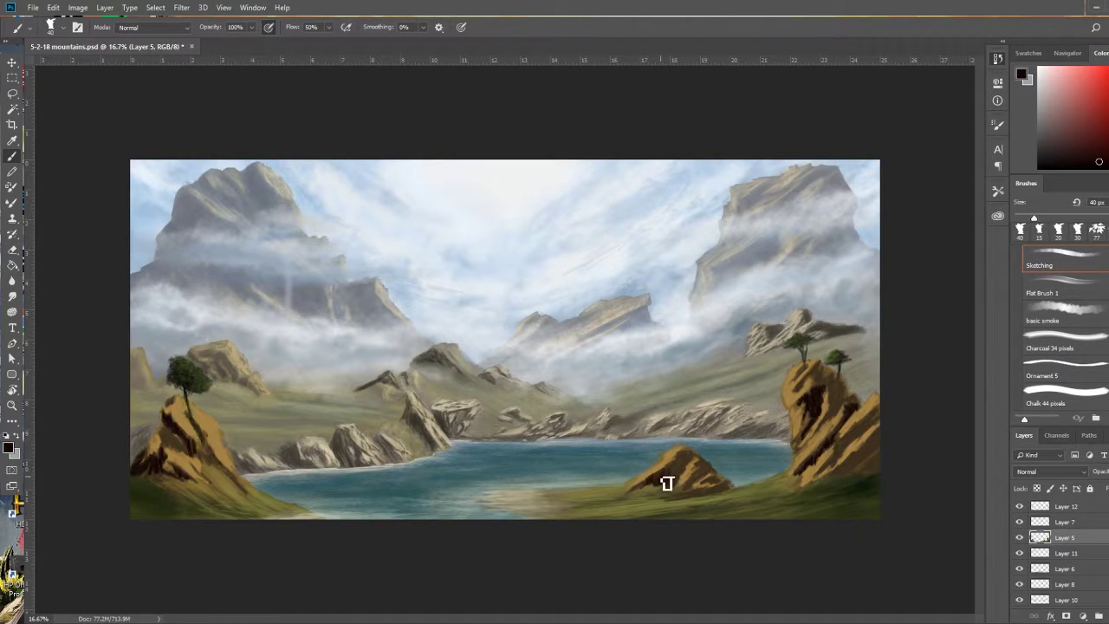
{"action": "left_click_drag", "start_coordinate": [666, 484], "coordinate": [706, 472]}
{"action": "key", "text": "bracketleft"}
{"action": "key", "text": "bracketleft"}
{"action": "key", "text": "3"}
{"action": "key", "text": "5"}
{"action": "left_click_drag", "start_coordinate": [878, 425], "coordinate": [822, 435]}
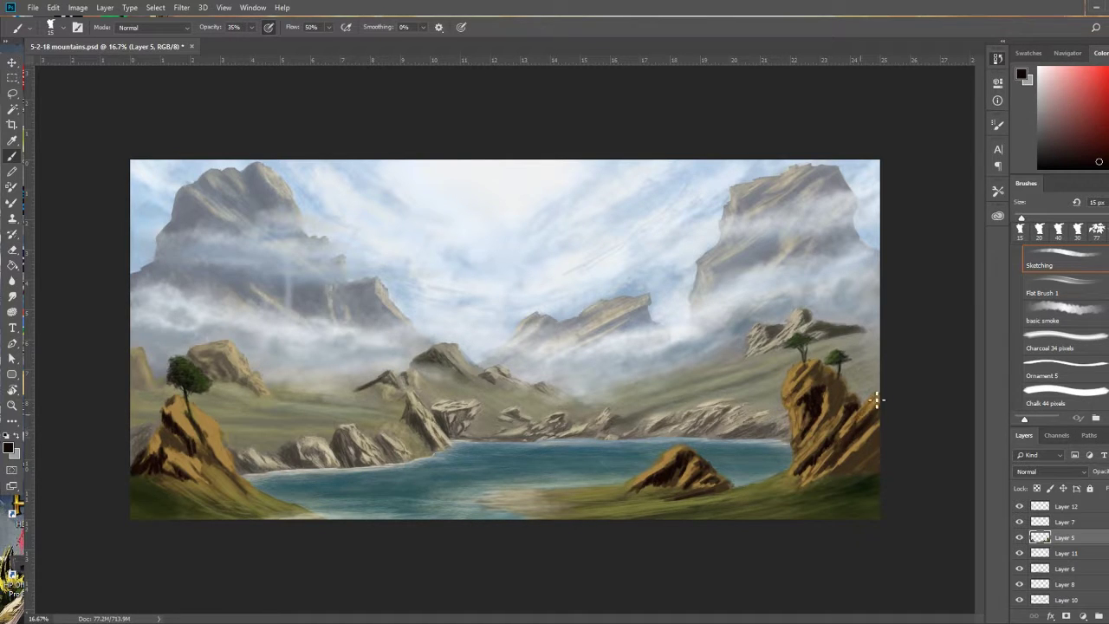
Add dark brown shading strokes to the left and right cliffs at 35% opacity.
{"action": "scroll", "coordinate": [211, 432], "scroll_direction": "up", "scroll_amount": 1}
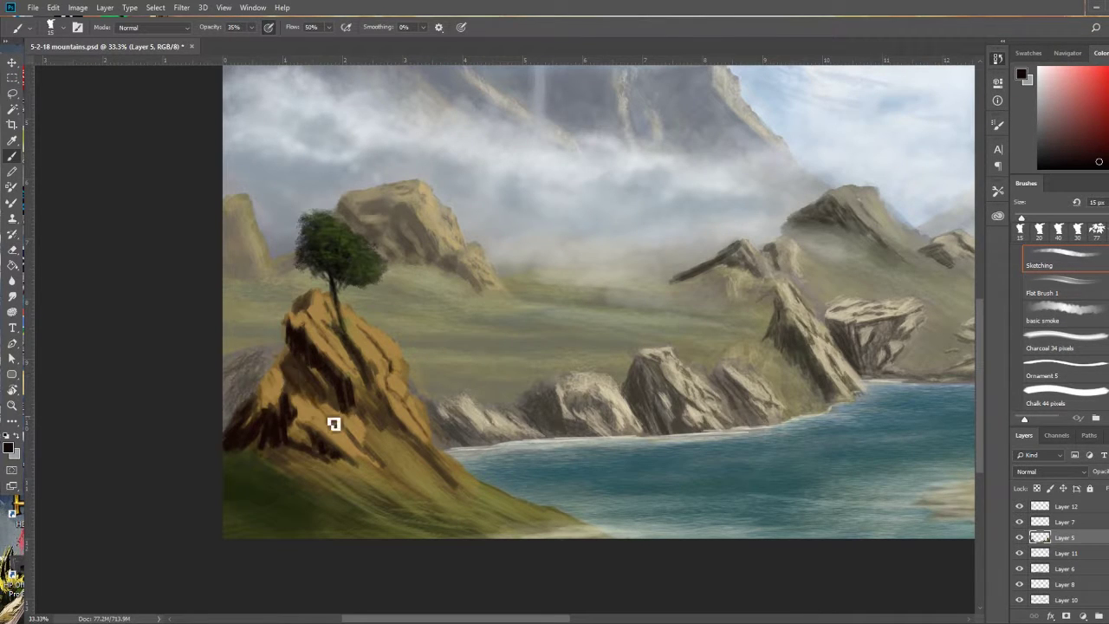
{"action": "left_click", "coordinate": [285, 378], "text": "alt"}
{"action": "mouse_move", "coordinate": [311, 303]}
{"action": "left_mouse_down"}
{"action": "mouse_move", "coordinate": [307, 358]}
{"action": "mouse_move", "coordinate": [346, 429]}
{"action": "left_mouse_up"}
{"action": "left_click_drag", "start_coordinate": [768, 388], "coordinate": [724, 344]}
{"action": "left_click_drag", "start_coordinate": [684, 286], "coordinate": [667, 424]}
{"action": "key", "text": "e"}
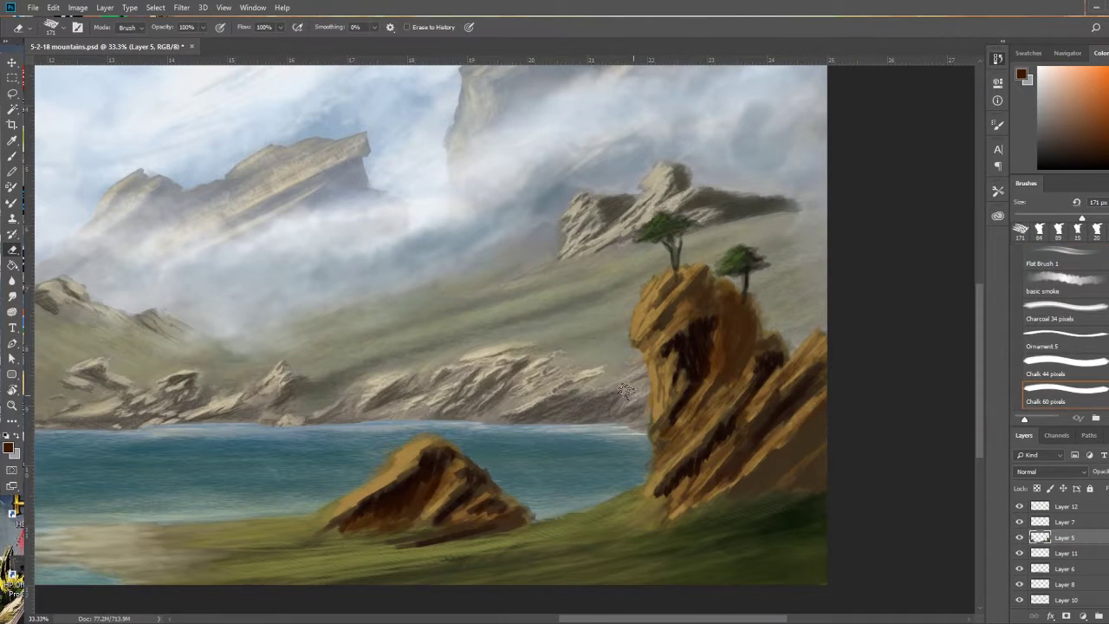
{"action": "scroll", "coordinate": [401, 424], "scroll_direction": "down", "scroll_amount": 1}
{"action": "key", "text": "b"}
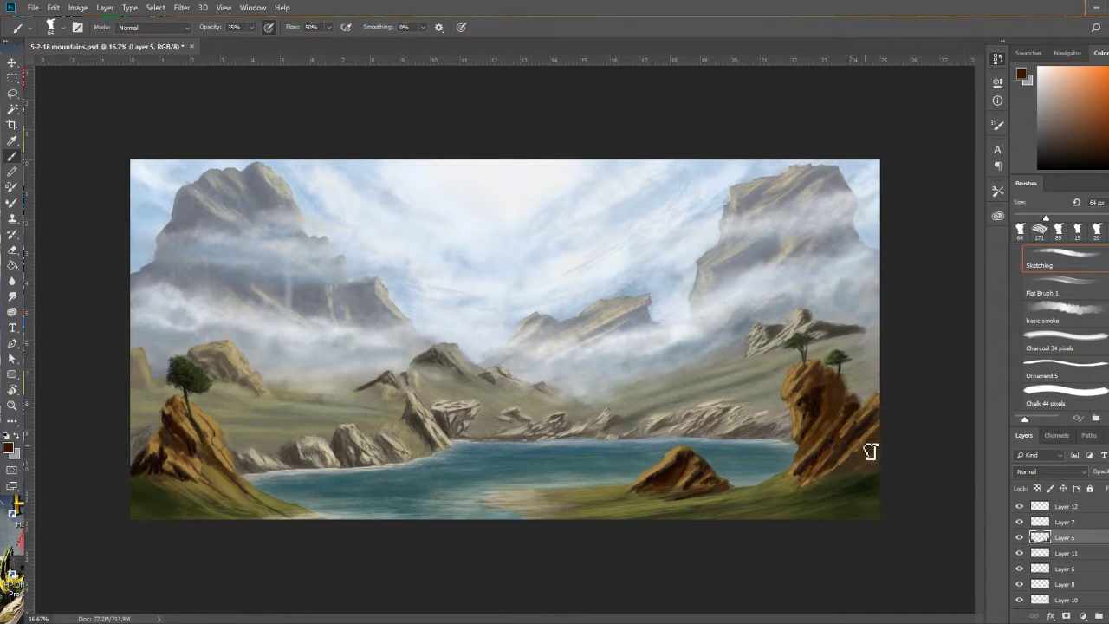
Sample a light beige colour while switching between Layers 4 and 5, ending on Layer 5.
{"action": "left_click", "coordinate": [383, 389], "text": "alt"}
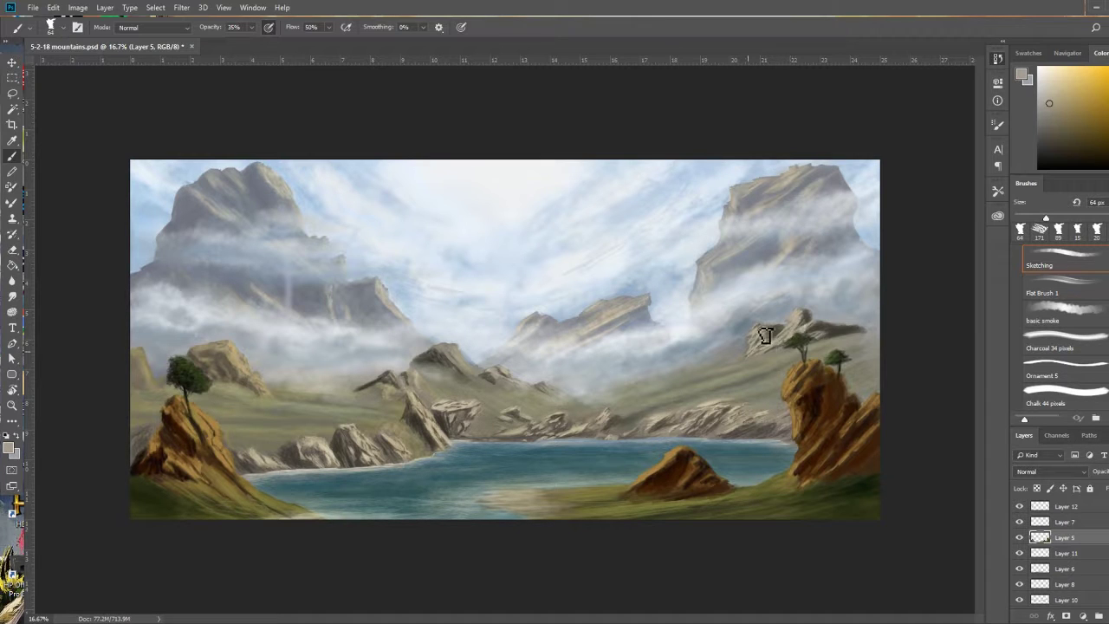
{"action": "left_click", "coordinate": [818, 333], "text": "ctrl"}
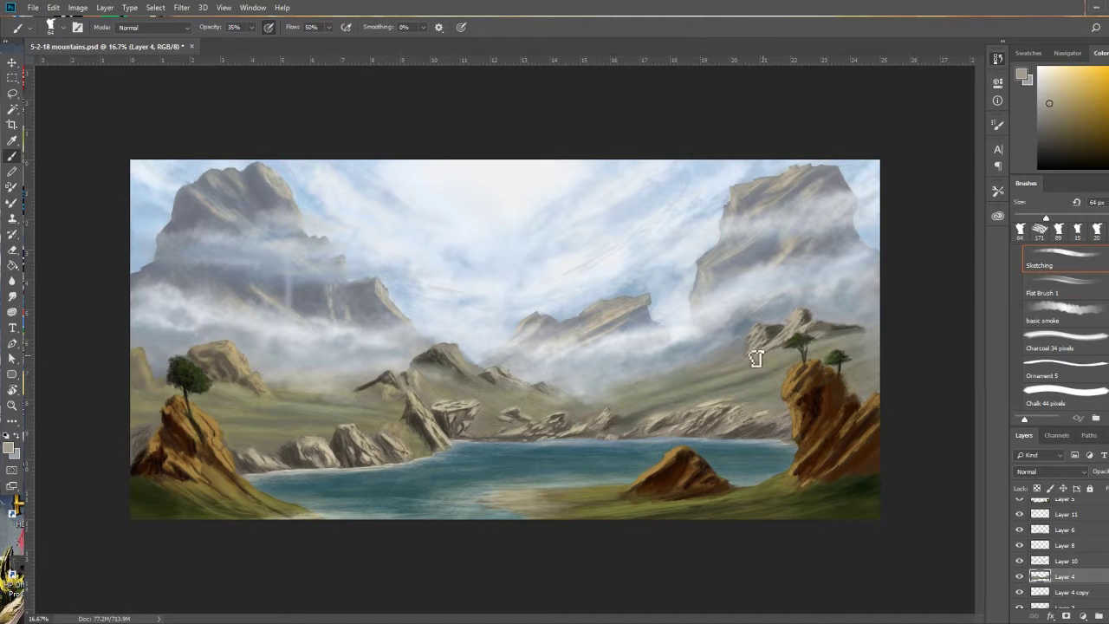
{"action": "key", "text": "i"}
{"action": "left_click", "coordinate": [558, 421], "text": "ctrl"}
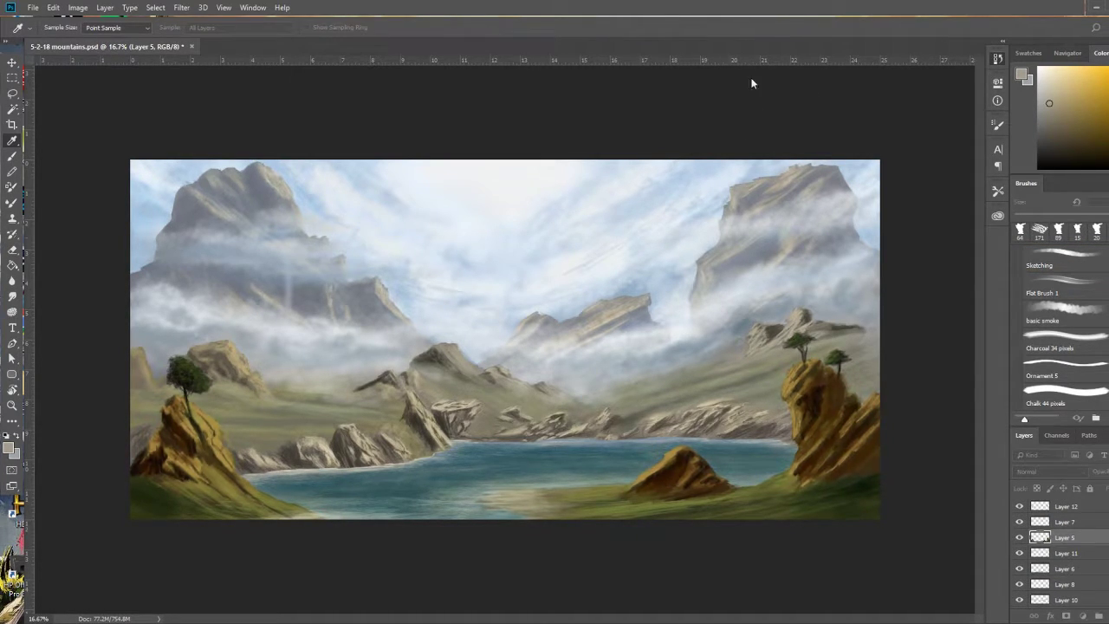
{"action": "left_click", "coordinate": [746, 164], "text": "ctrl"}
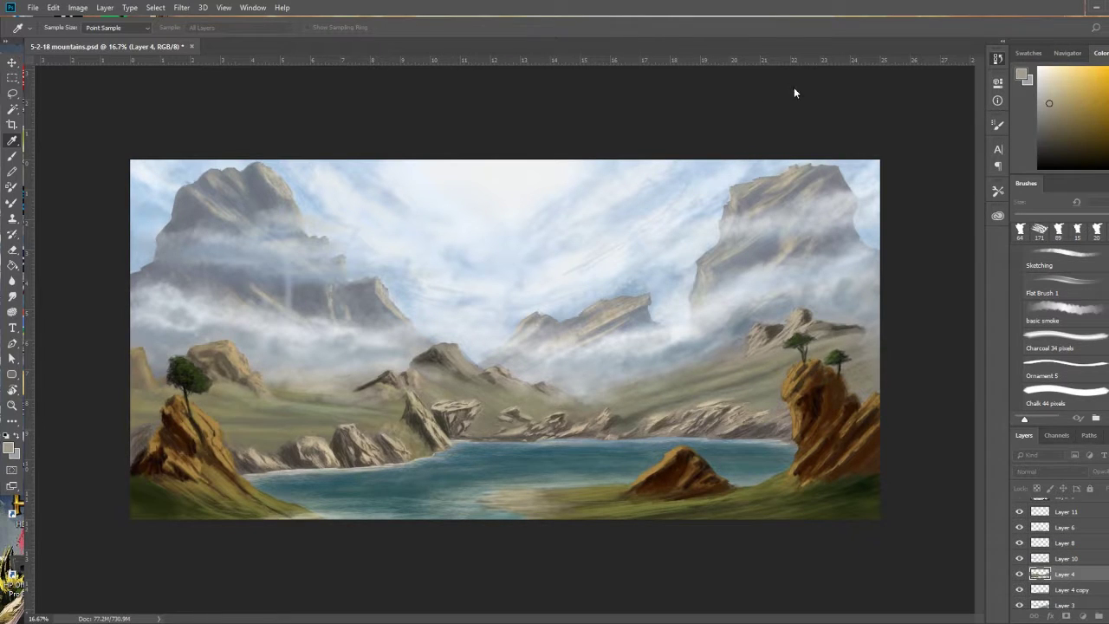
{"action": "left_click", "coordinate": [753, 199]}
{"action": "key", "text": "b"}
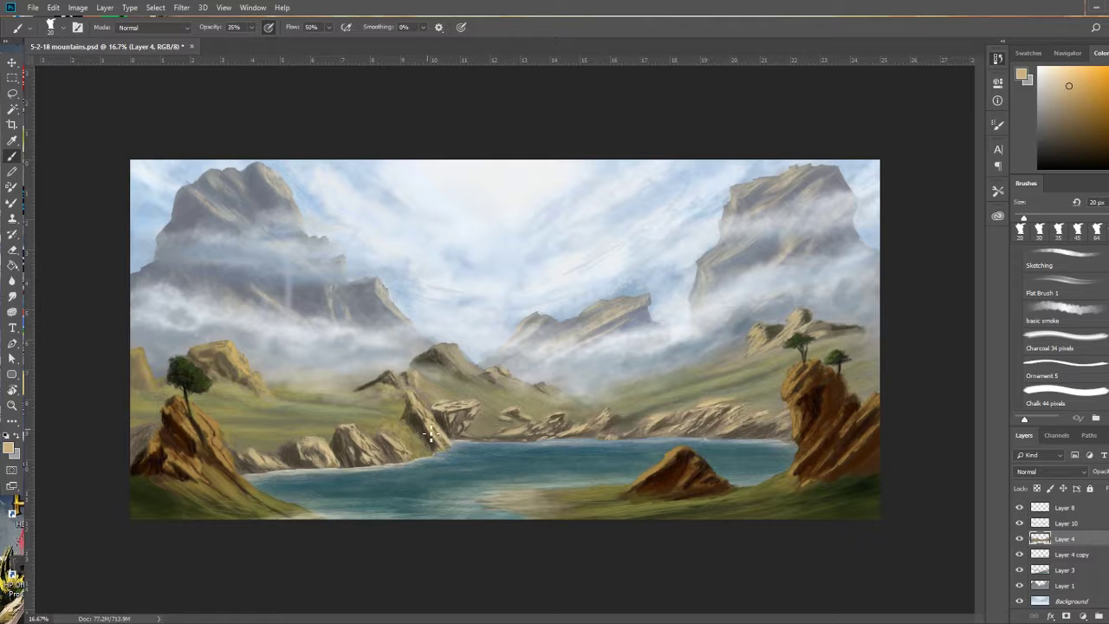
{"action": "left_click", "coordinate": [817, 376], "text": "ctrl"}
Inspect the foreground cliffs, then pick a dark reddish-brown and a smaller brush.
{"action": "key", "text": "ctrl+plus"}
{"action": "key", "text": "ctrl+plus"}
{"action": "key", "text": "ctrl+plus"}
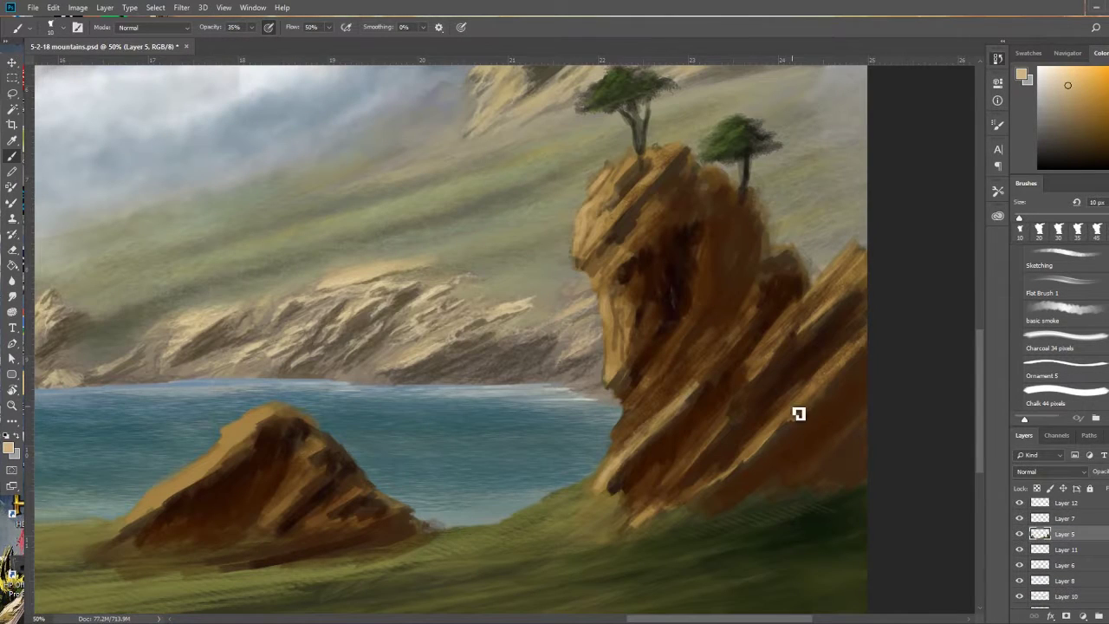
{"action": "left_click_drag", "start_coordinate": [203, 485], "coordinate": [494, 384]}
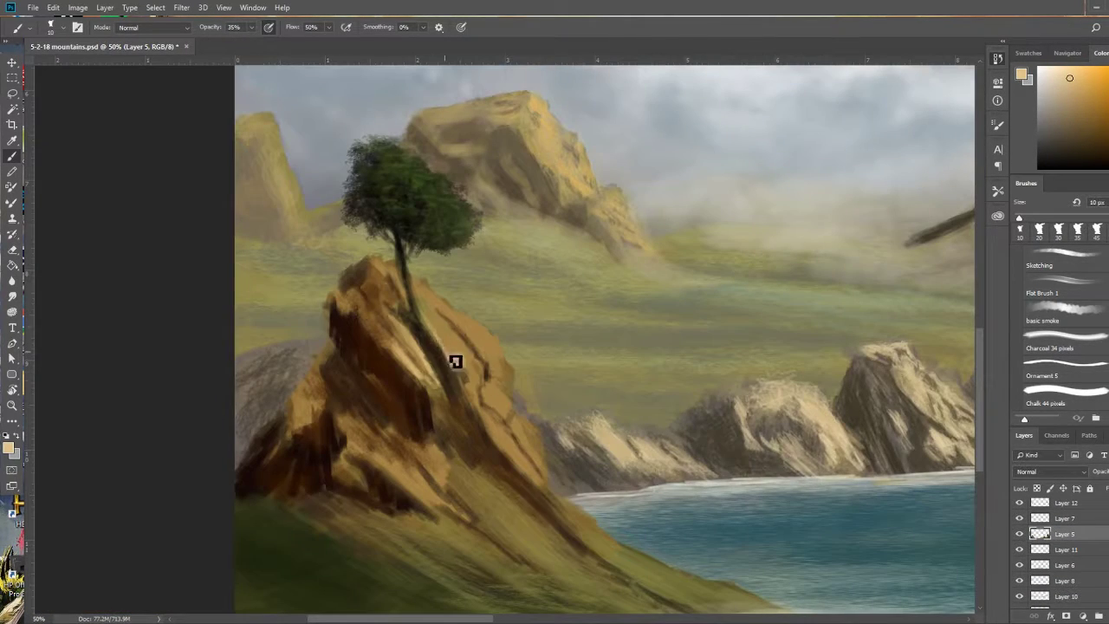
{"action": "key", "text": "ctrl+minus"}
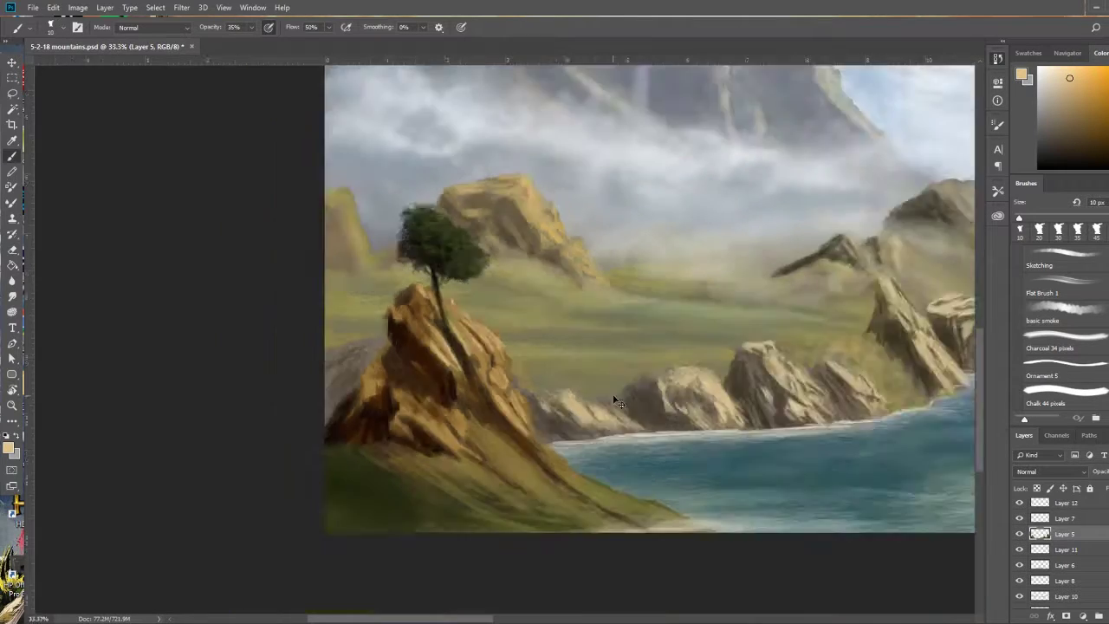
{"action": "key", "text": "ctrl+minus"}
{"action": "key", "text": "ctrl+minus"}
{"action": "left_click", "coordinate": [1062, 143]}
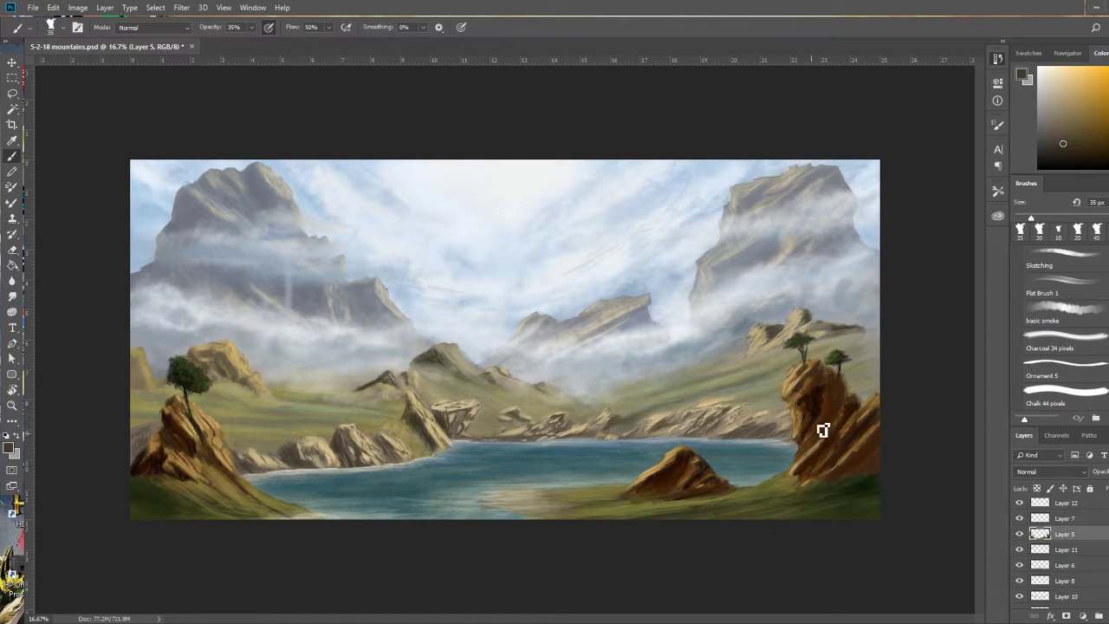
{"action": "left_click", "coordinate": [684, 463], "text": "alt"}
{"action": "key", "text": "bracketleft"}
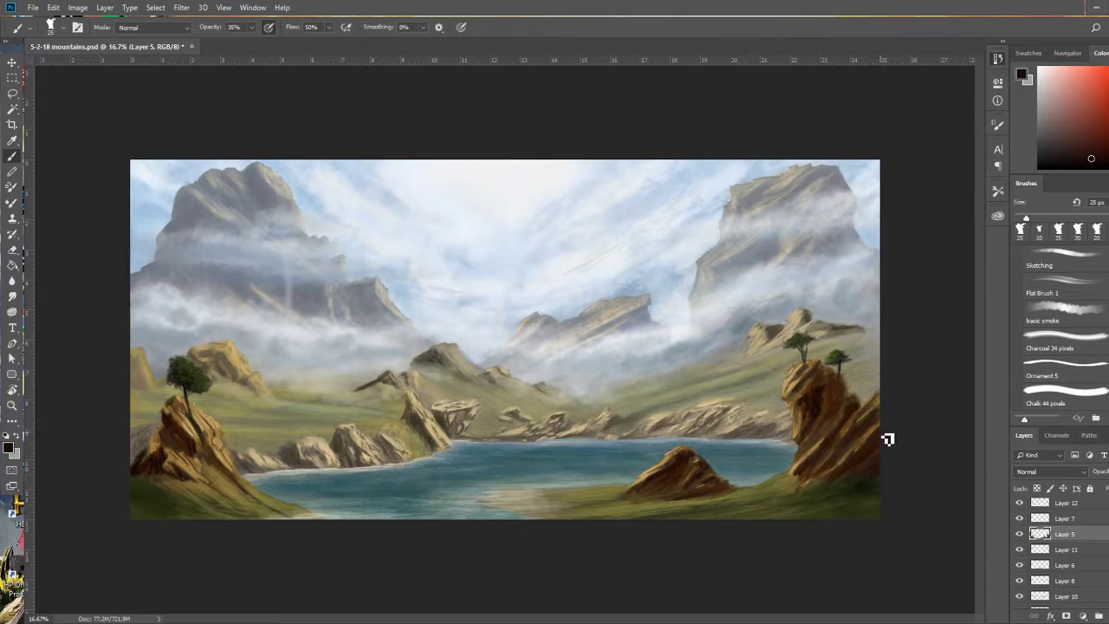
Paint darker green grass on the lower-right foreground with the Sampled Brush 24 2.
{"action": "left_click", "coordinate": [784, 509], "text": "alt"}
{"action": "key", "text": "shift+period"}
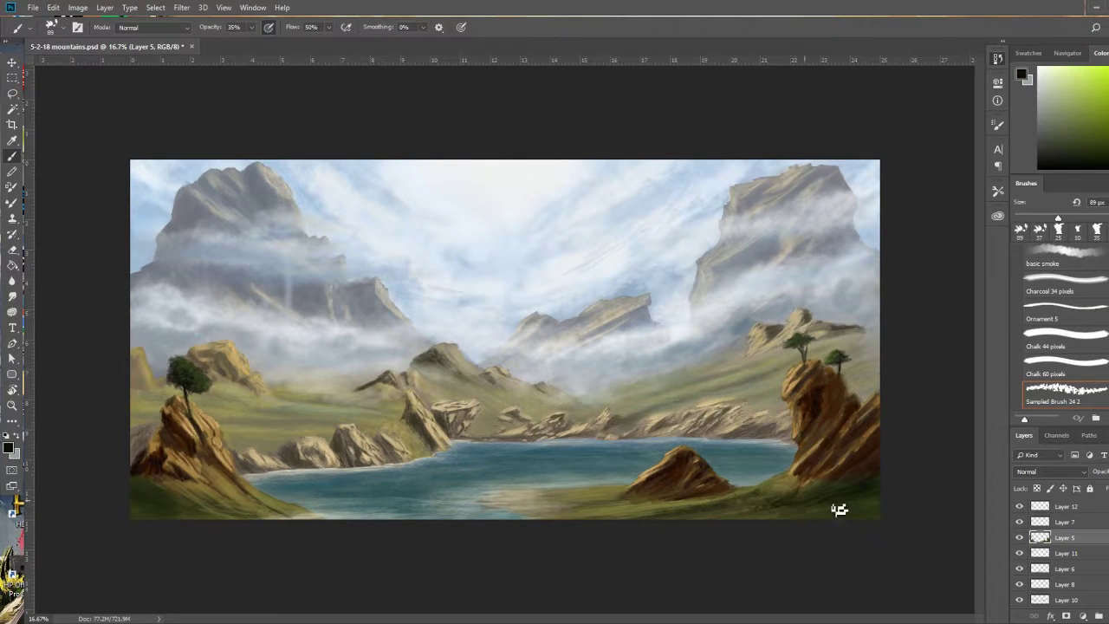
{"action": "left_click_drag", "start_coordinate": [839, 510], "coordinate": [782, 485]}
{"action": "left_click", "coordinate": [641, 496], "text": "alt"}
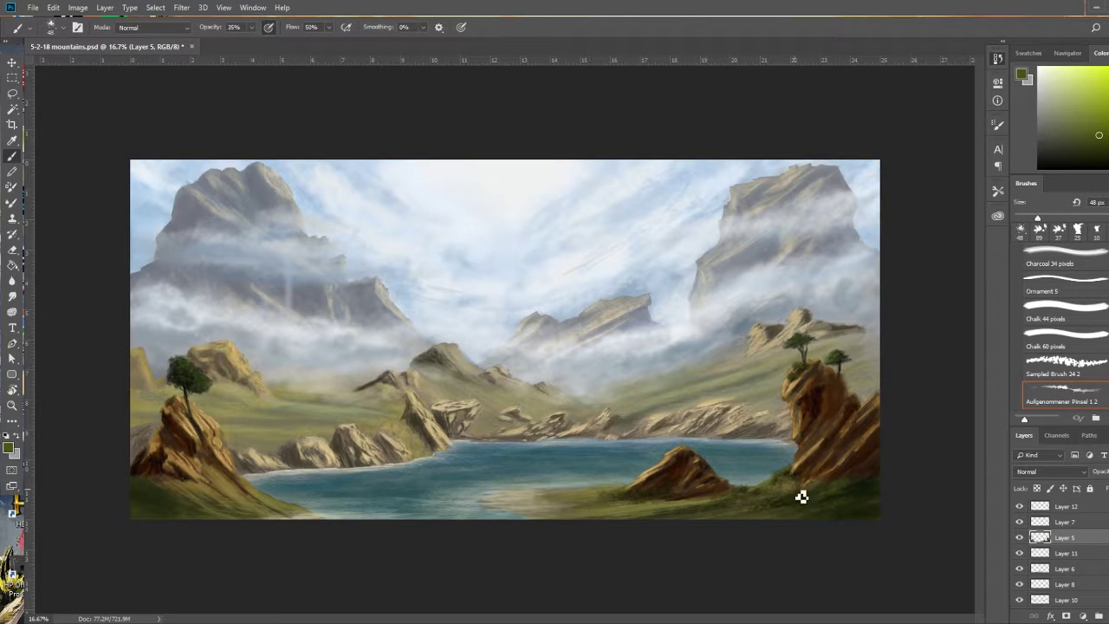
{"action": "key", "text": "alt+bracketright"}
{"action": "key", "text": "alt+bracketright"}
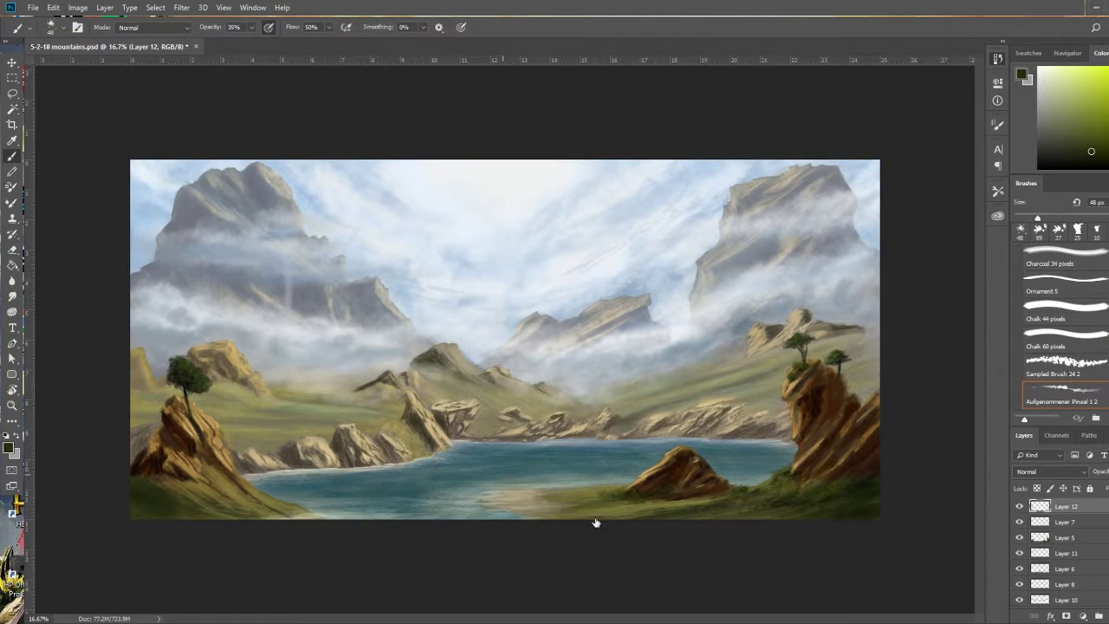
{"action": "scroll", "coordinate": [520, 489], "scroll_direction": "up", "scroll_amount": 3}
{"action": "left_click", "coordinate": [517, 486]}
{"action": "scroll", "coordinate": [528, 492], "scroll_direction": "down", "scroll_amount": 3}
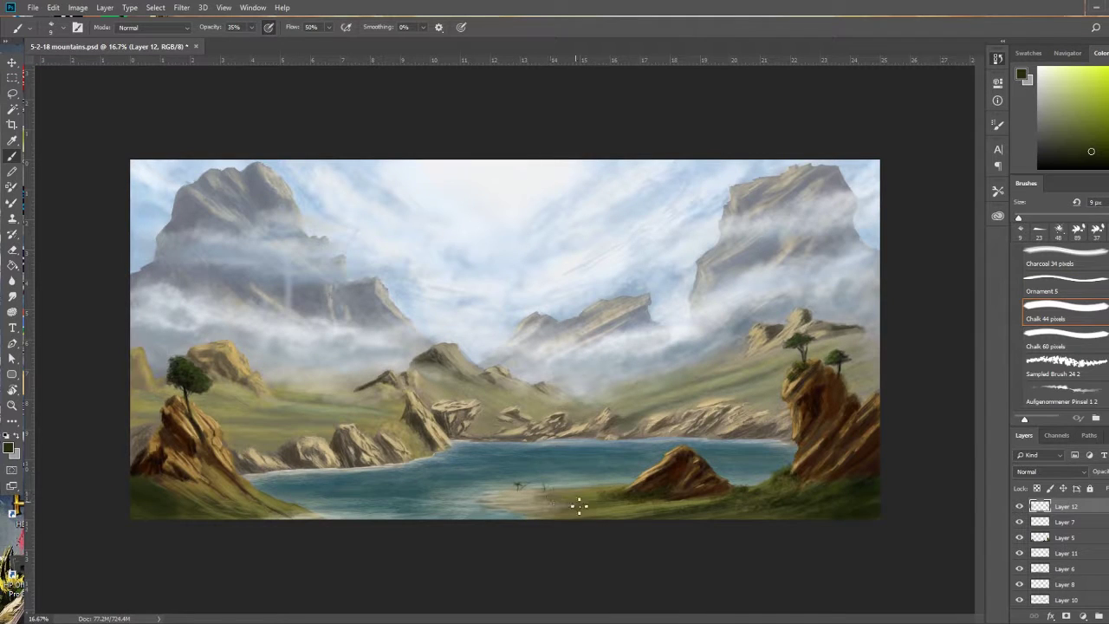
Make a small rectangular selection, then pick olive colours on Layer 5 with the Sketching brush.
{"action": "key", "text": "ctrl+v"}
{"action": "left_click_drag", "start_coordinate": [473, 363], "coordinate": [425, 371]}
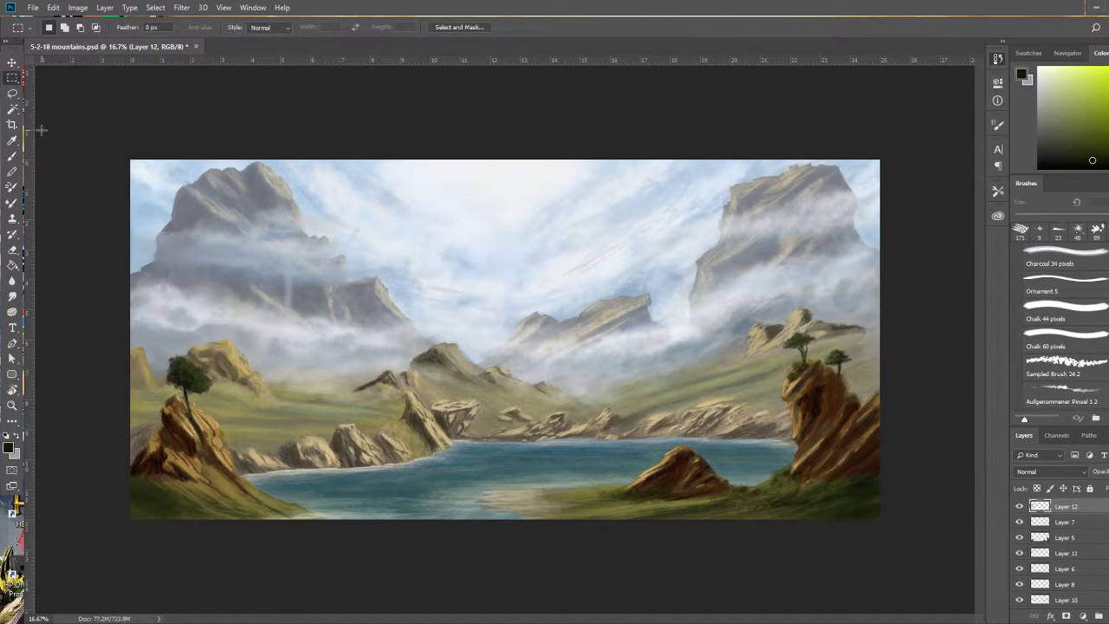
{"action": "left_click", "coordinate": [422, 417], "text": "alt"}
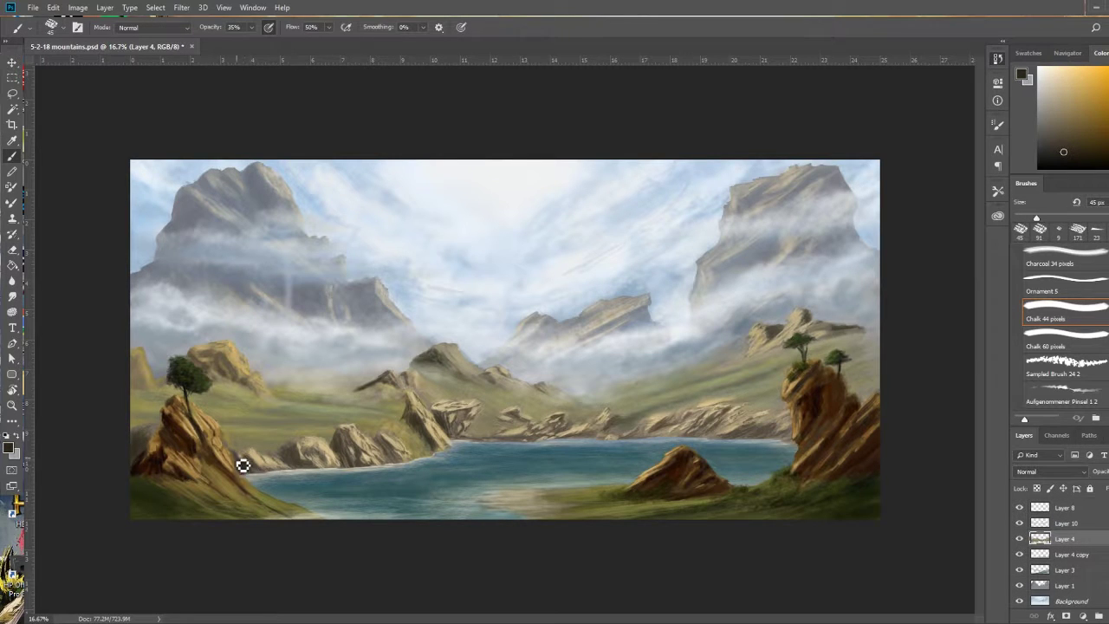
{"action": "left_click", "coordinate": [379, 366], "text": "alt"}
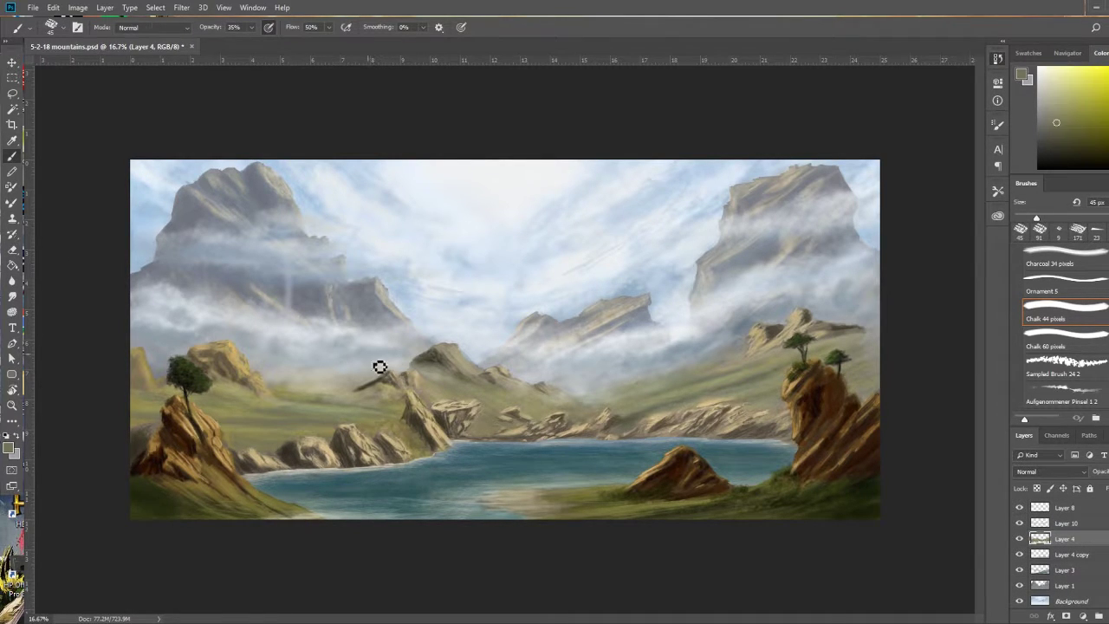
{"action": "left_click", "coordinate": [523, 461], "text": "ctrl"}
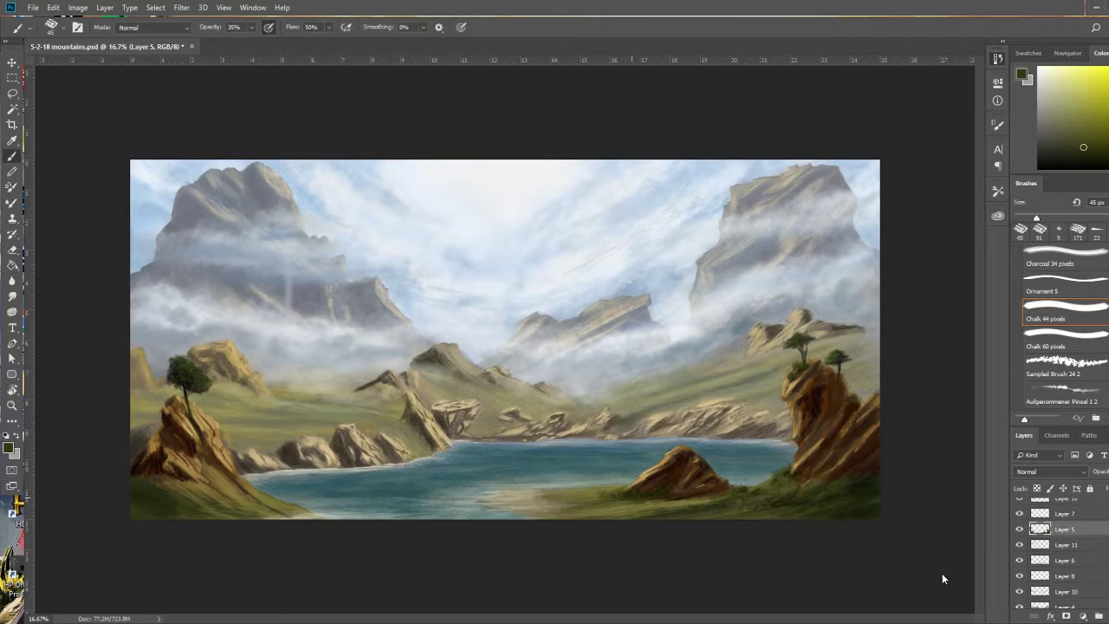
{"action": "key", "text": "bracketright"}
{"action": "left_click", "coordinate": [232, 508], "text": "alt"}
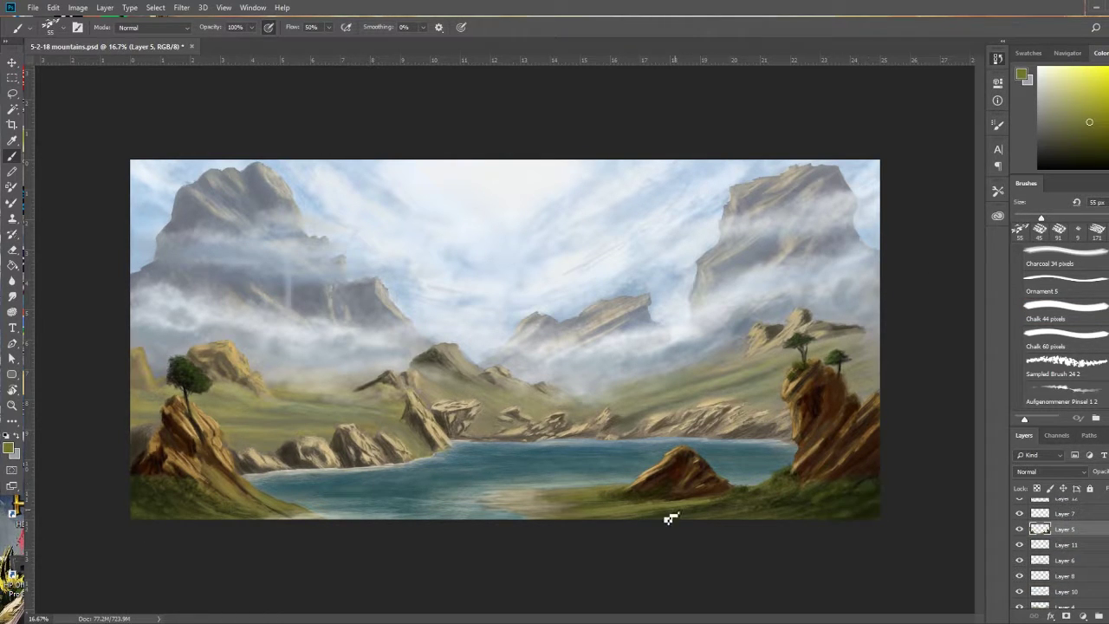
{"action": "key", "text": "comma"}
{"action": "key", "text": "comma"}
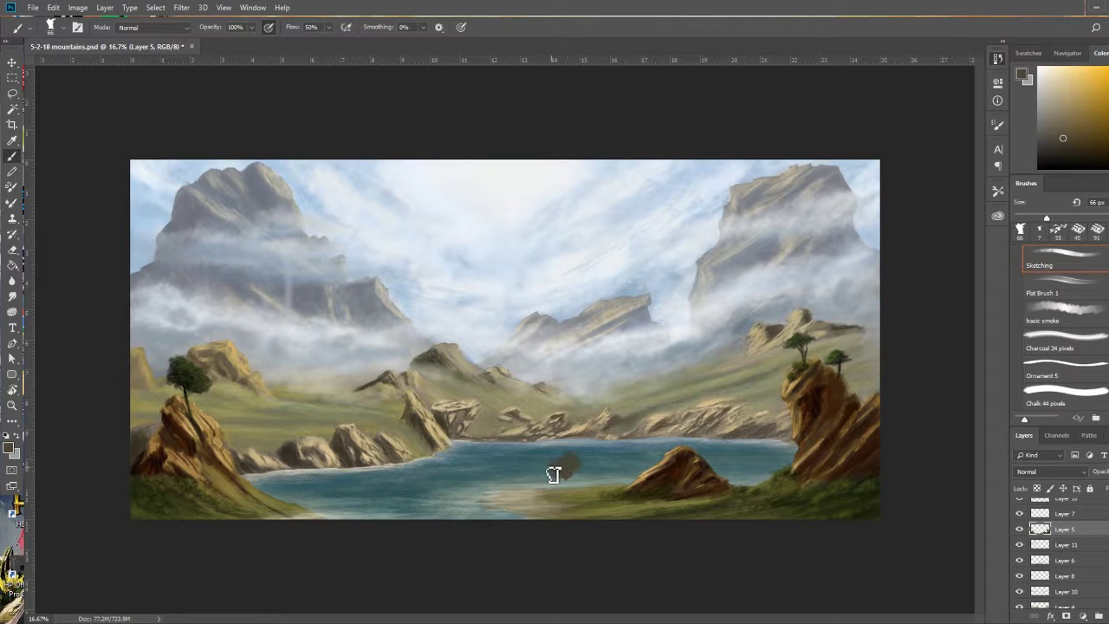
Dab two dark rock shapes into the lake and move Layer 7 above Layer 5.
{"action": "left_click", "coordinate": [450, 492]}
{"action": "left_click", "coordinate": [423, 514]}
{"action": "left_click_drag", "start_coordinate": [1097, 517], "coordinate": [1097, 516]}
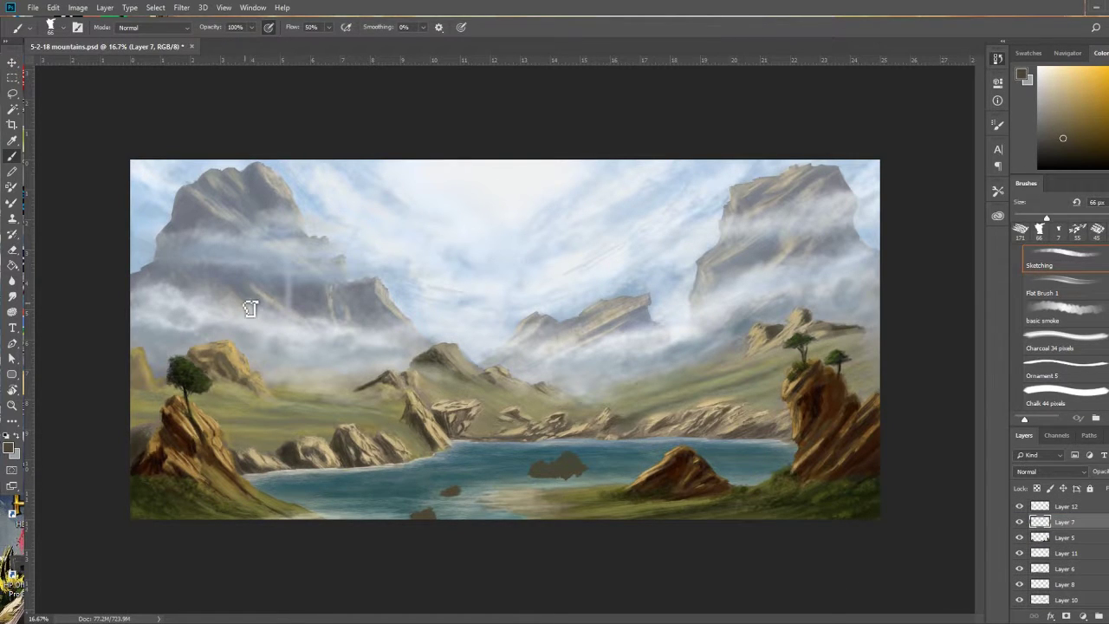
{"action": "key", "text": "period"}
{"action": "left_click", "coordinate": [428, 519], "text": "alt"}
{"action": "left_click_drag", "start_coordinate": [555, 464], "coordinate": [583, 473]}
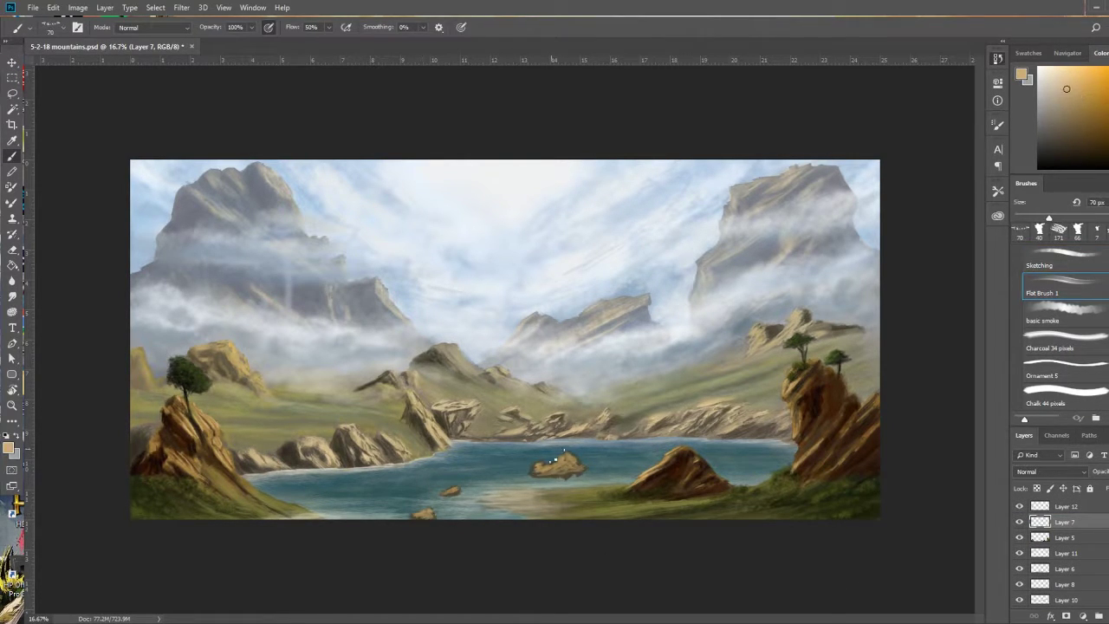
{"action": "key", "text": "ctrl+z"}
Merge the rock layer (Layer 7) down into Layer 5 with Ctrl+E.
{"action": "key", "text": "alt+bracketleft"}
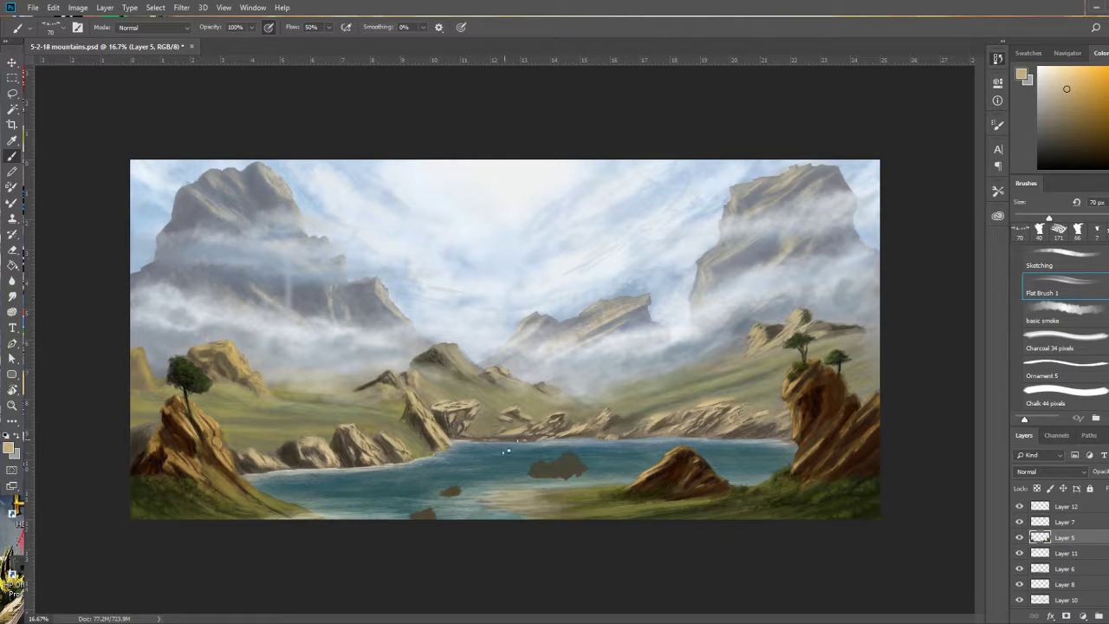
{"action": "key", "text": "alt+bracketright"}
{"action": "key", "text": "ctrl+e"}
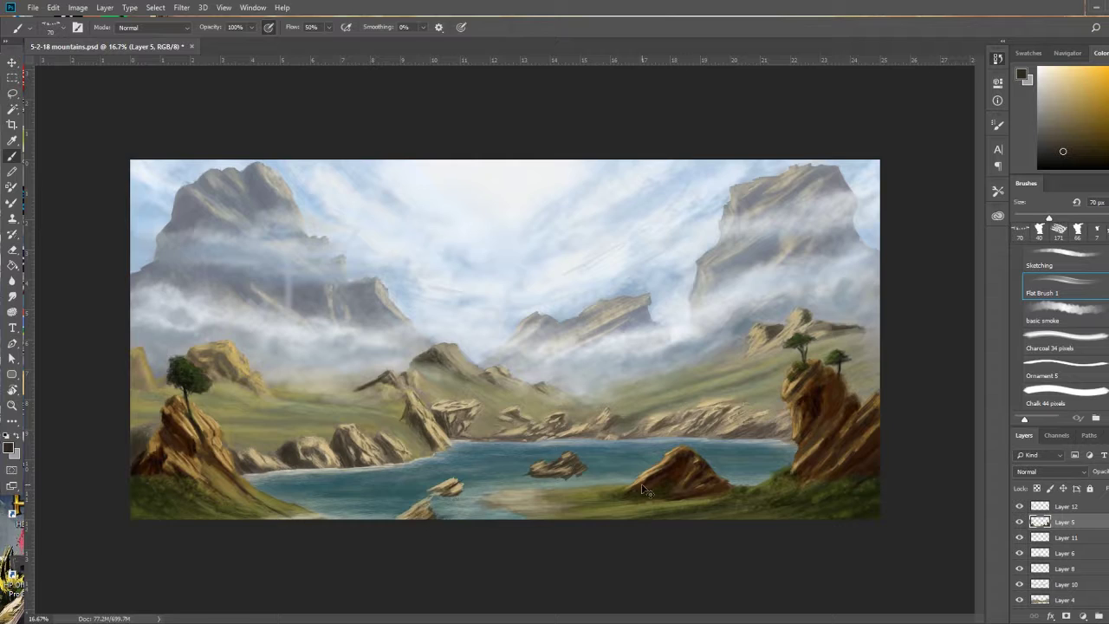
{"action": "key", "text": "ctrl+plus"}
{"action": "key", "text": "ctrl+plus"}
Paint white foam around the lake rocks, across the water and along the near shoreline.
{"action": "key", "text": "period"}
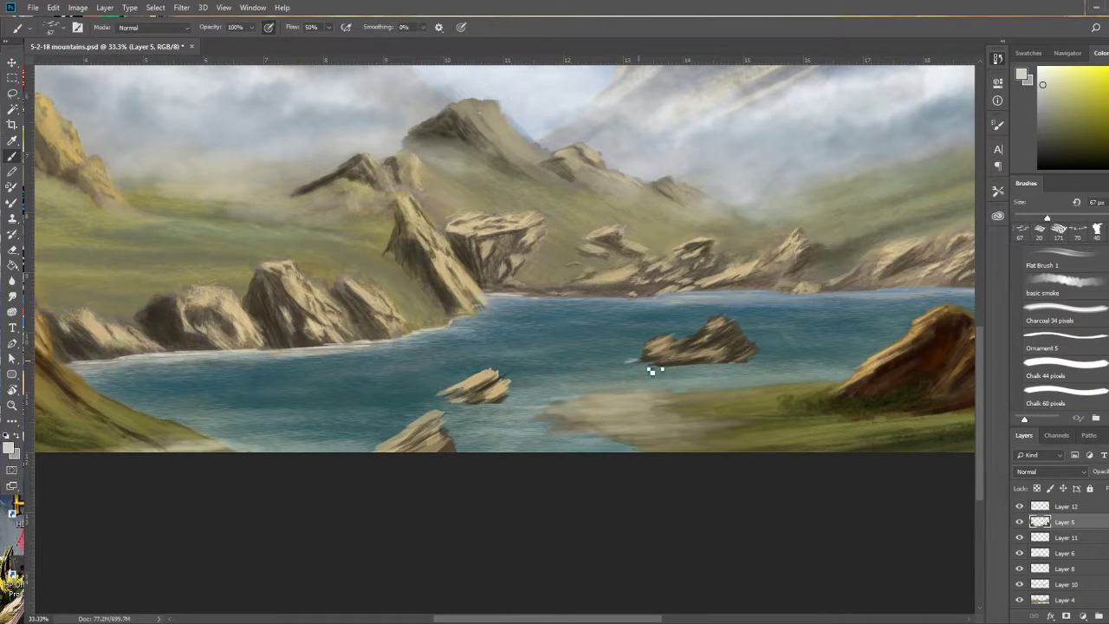
{"action": "left_click_drag", "start_coordinate": [651, 370], "coordinate": [593, 364]}
{"action": "left_click_drag", "start_coordinate": [506, 401], "coordinate": [385, 402]}
{"action": "left_click_drag", "start_coordinate": [638, 407], "coordinate": [459, 437]}
{"action": "left_click_drag", "start_coordinate": [646, 441], "coordinate": [450, 449]}
{"action": "left_click_drag", "start_coordinate": [827, 385], "coordinate": [589, 388]}
{"action": "left_click_drag", "start_coordinate": [823, 362], "coordinate": [584, 362]}
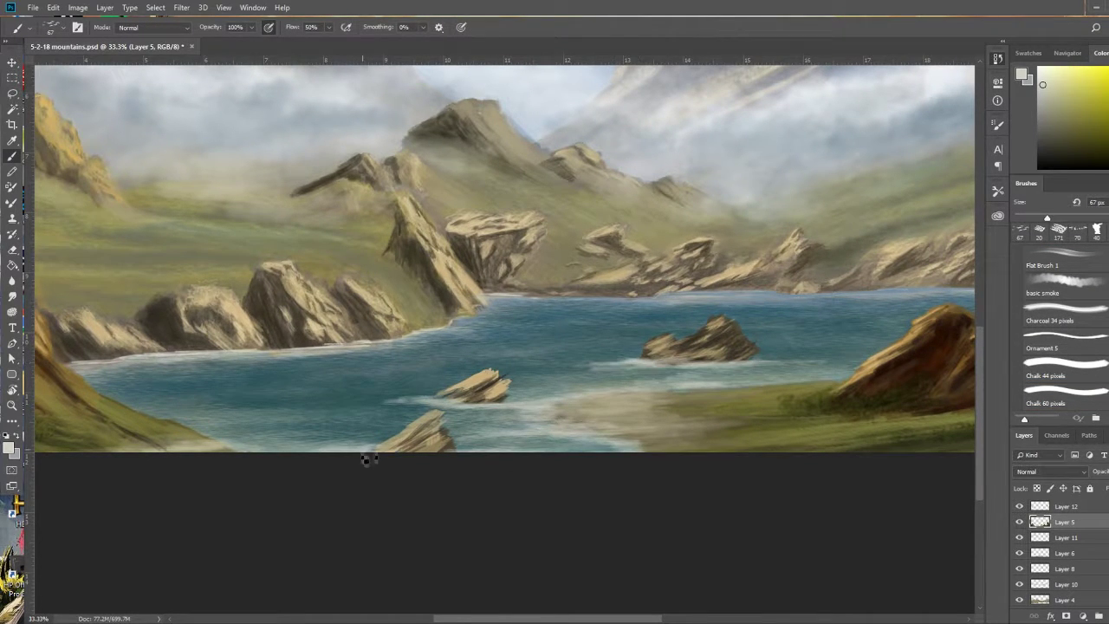
Shade the small and large lake rocks with a fine dark brown brush.
{"action": "left_click", "coordinate": [438, 436], "text": "alt"}
{"action": "key", "text": "comma"}
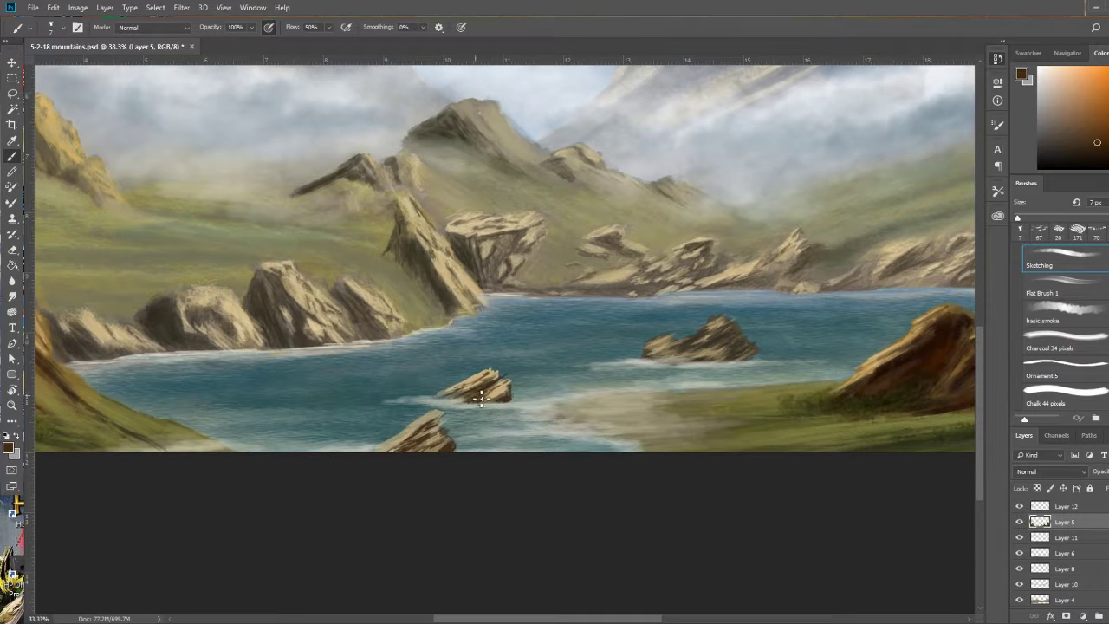
{"action": "left_click_drag", "start_coordinate": [488, 385], "coordinate": [507, 371]}
{"action": "left_click_drag", "start_coordinate": [651, 355], "coordinate": [726, 343]}
{"action": "left_click", "coordinate": [482, 146], "text": "alt"}
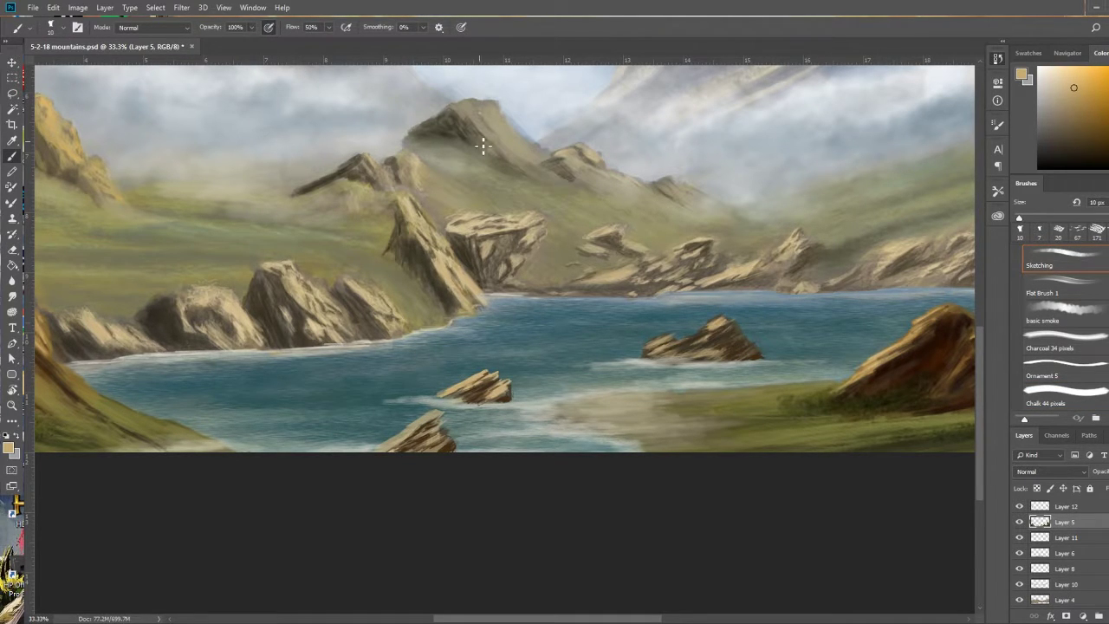
{"action": "left_click", "coordinate": [646, 354], "text": "alt"}
Add more light foam lines on the lake and near the shore.
{"action": "left_click_drag", "start_coordinate": [646, 353], "coordinate": [609, 355]}
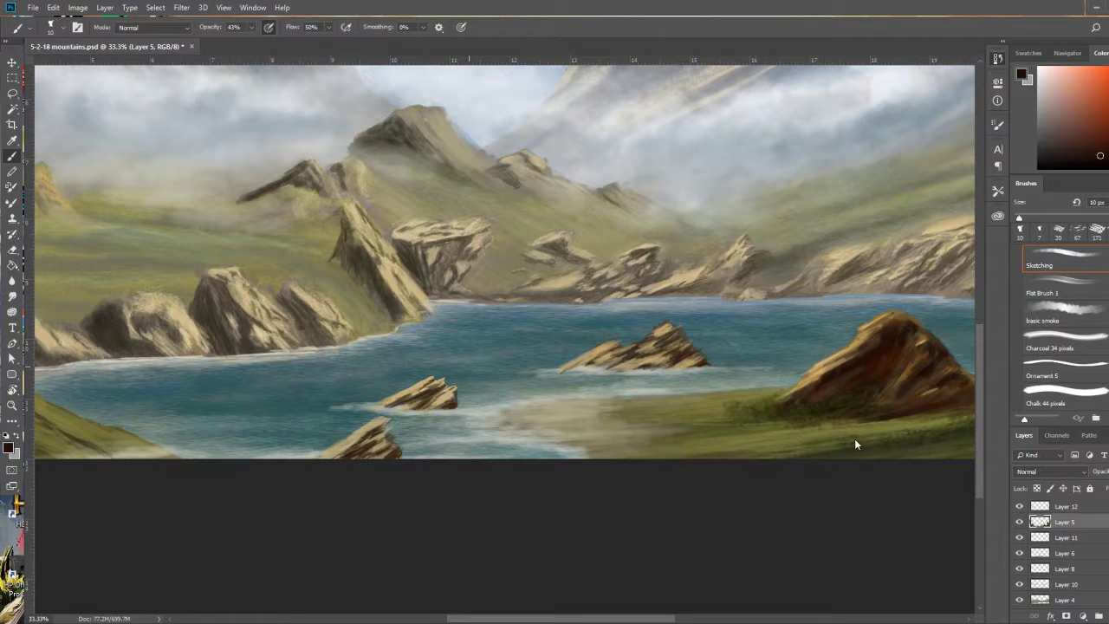
{"action": "left_click", "coordinate": [546, 371], "text": "alt"}
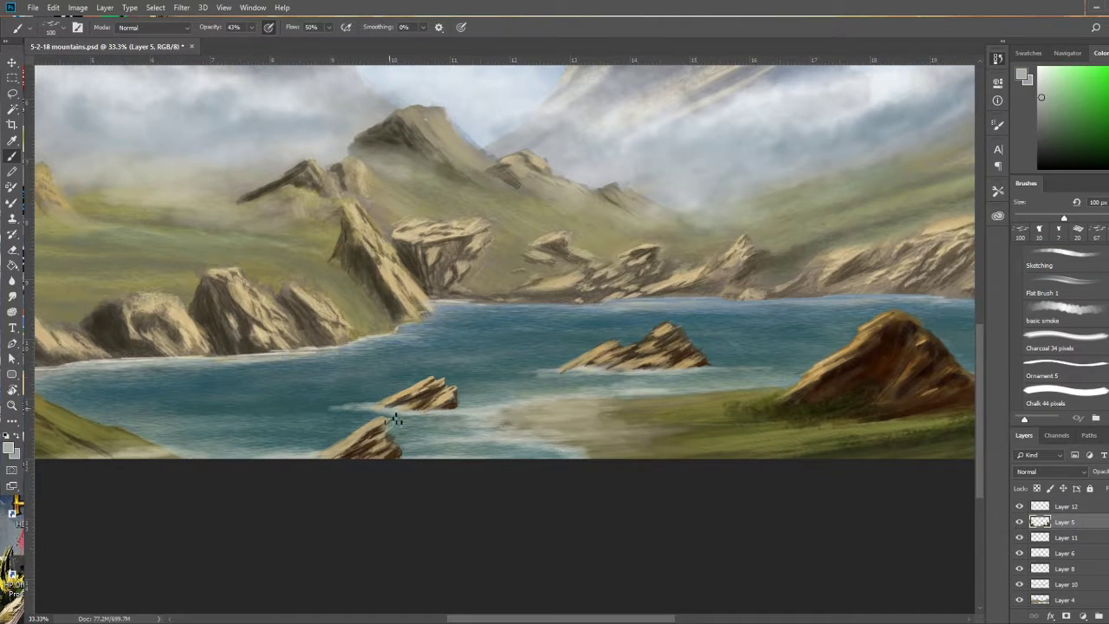
{"action": "left_click_drag", "start_coordinate": [467, 374], "coordinate": [575, 370]}
{"action": "left_click_drag", "start_coordinate": [394, 410], "coordinate": [409, 428]}
{"action": "key", "text": "ctrl+minus"}
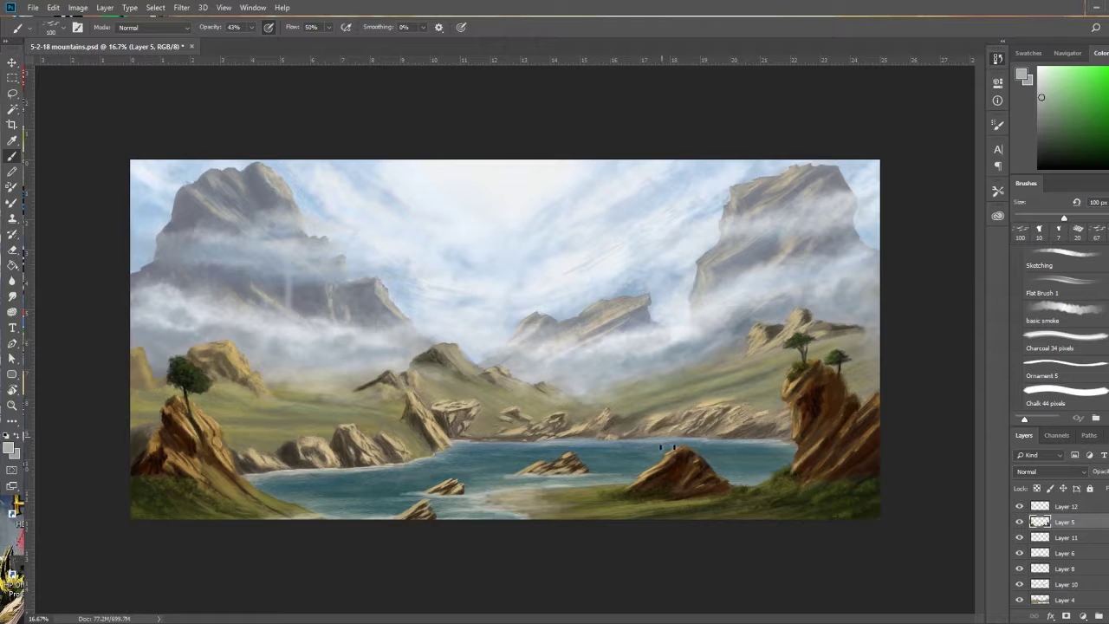
{"action": "key", "text": "ctrl+plus"}
On Layer 4, brush dark green grass texture over the left grassland, enlarging the brush to 175 px.
{"action": "left_click", "coordinate": [1065, 599]}
{"action": "left_click", "coordinate": [1066, 256]}
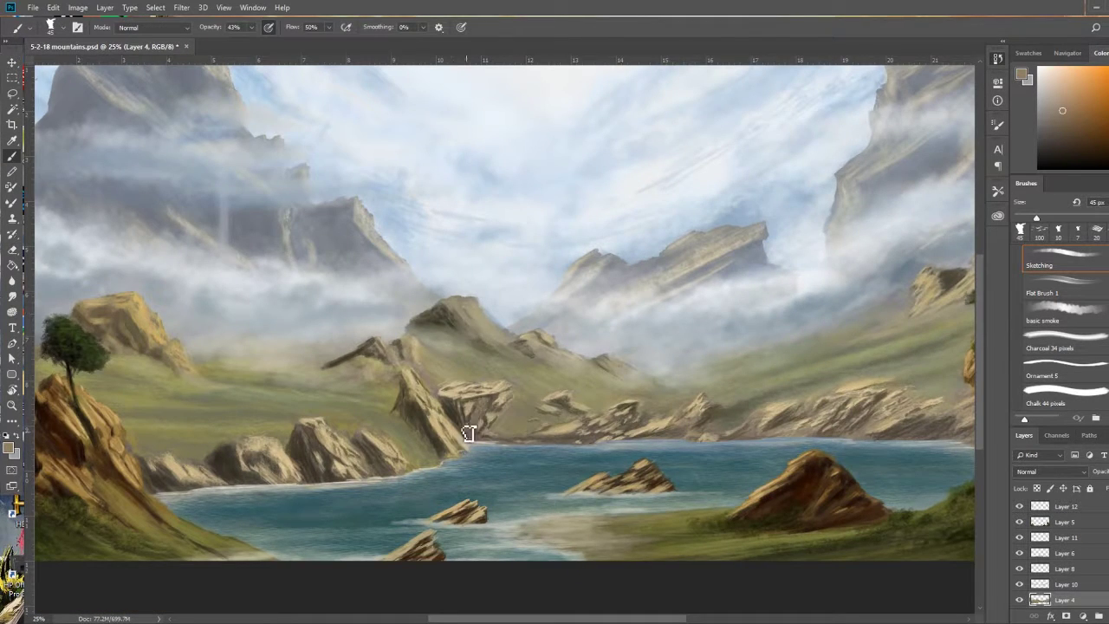
{"action": "key", "text": "ctrl+plus"}
{"action": "key", "text": "ctrl+minus"}
{"action": "key", "text": "shift+period"}
{"action": "left_click", "coordinate": [258, 417], "text": "alt"}
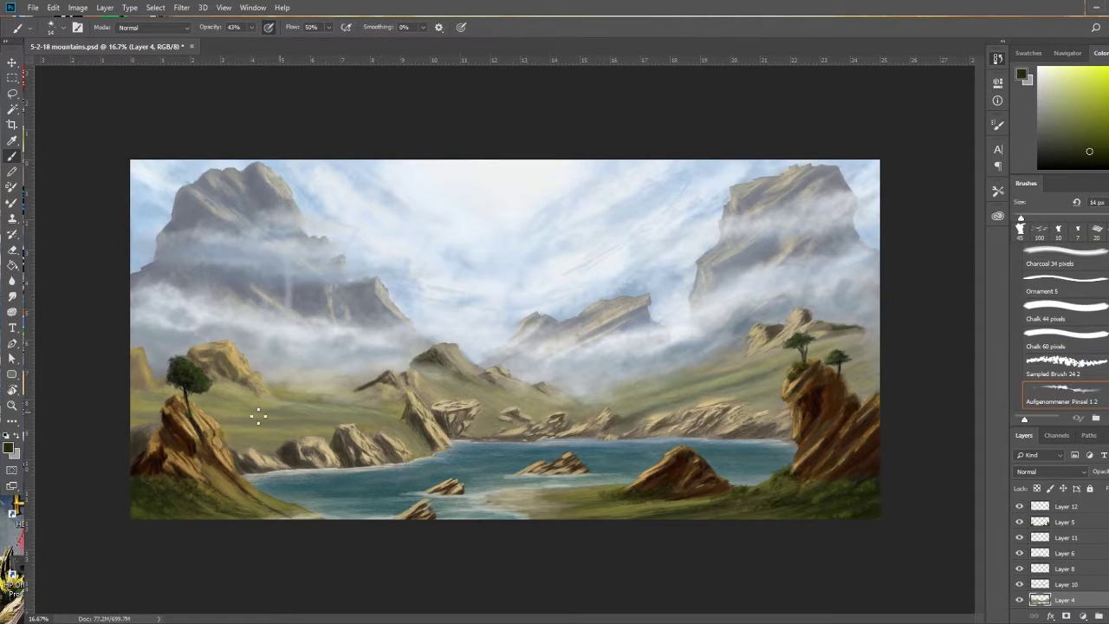
{"action": "left_click_drag", "start_coordinate": [294, 433], "coordinate": [143, 400]}
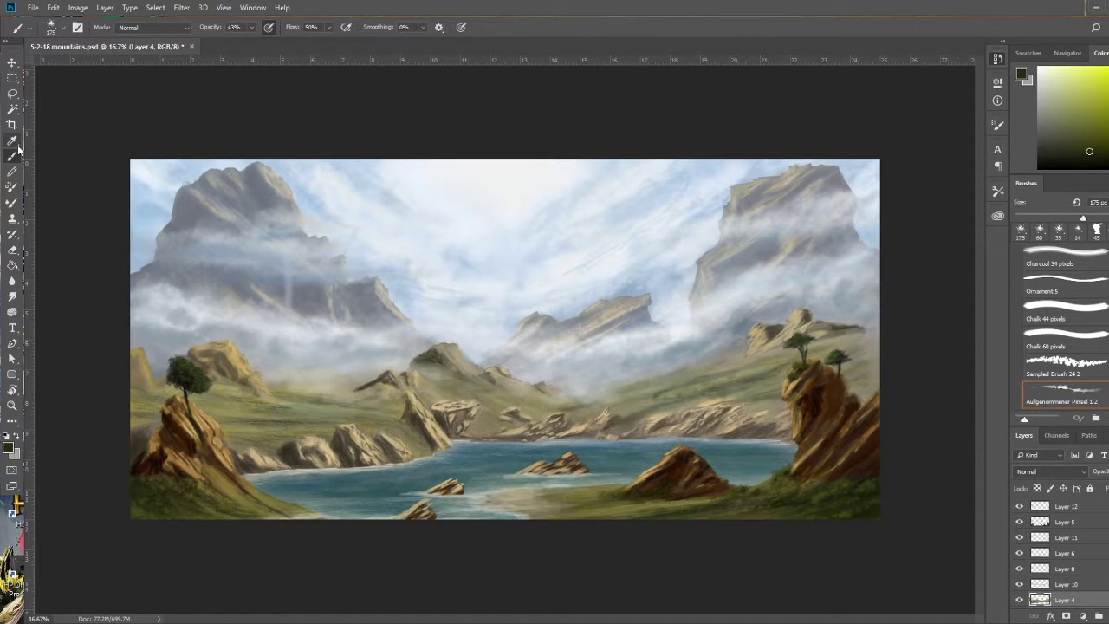
{"action": "key", "text": "bracketright"}
{"action": "key", "text": "bracketright"}
{"action": "key", "text": "bracketright"}
{"action": "left_click", "coordinate": [152, 391], "text": "alt"}
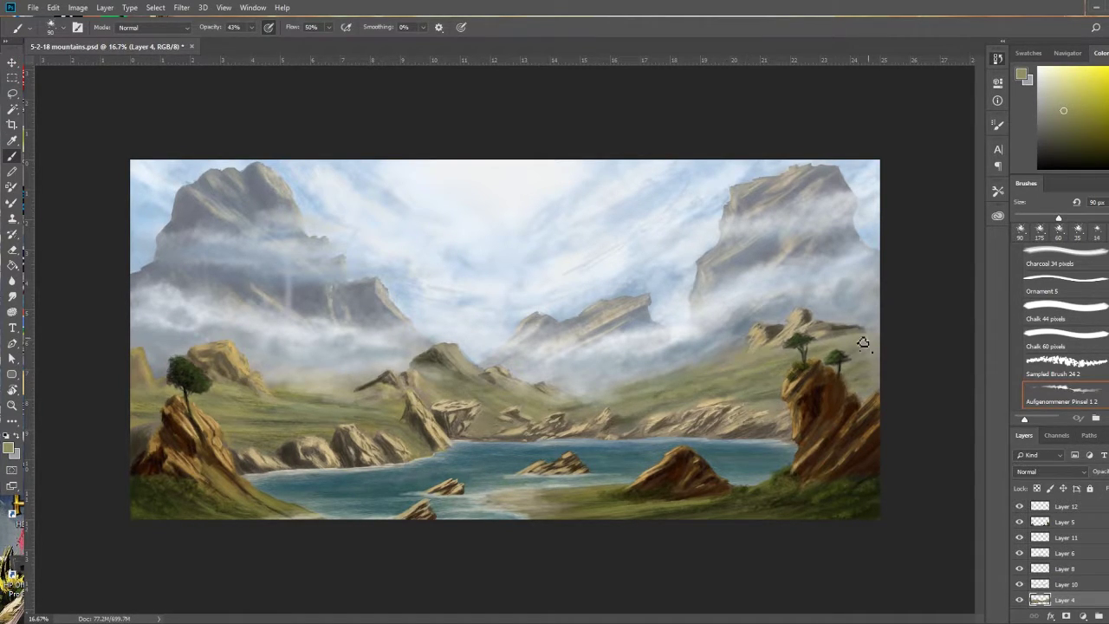
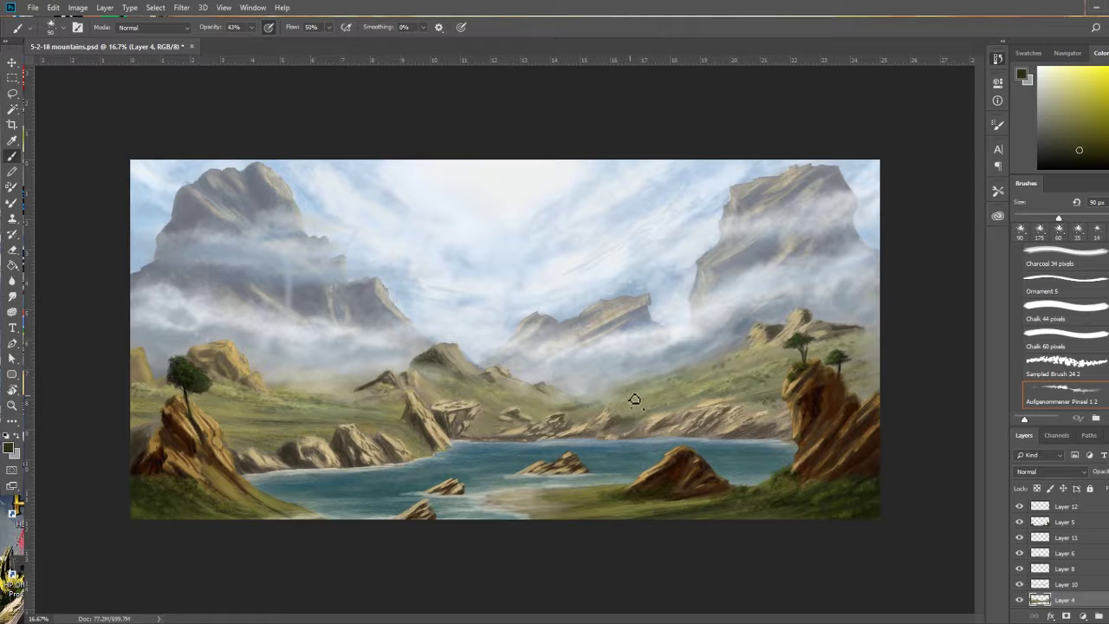
On Layer 8, load a light sky blue on the Streaker brush at 10% opacity.
{"action": "left_click", "coordinate": [1064, 568]}
{"action": "left_click", "coordinate": [290, 285], "text": "alt"}
{"action": "key", "text": "1"}
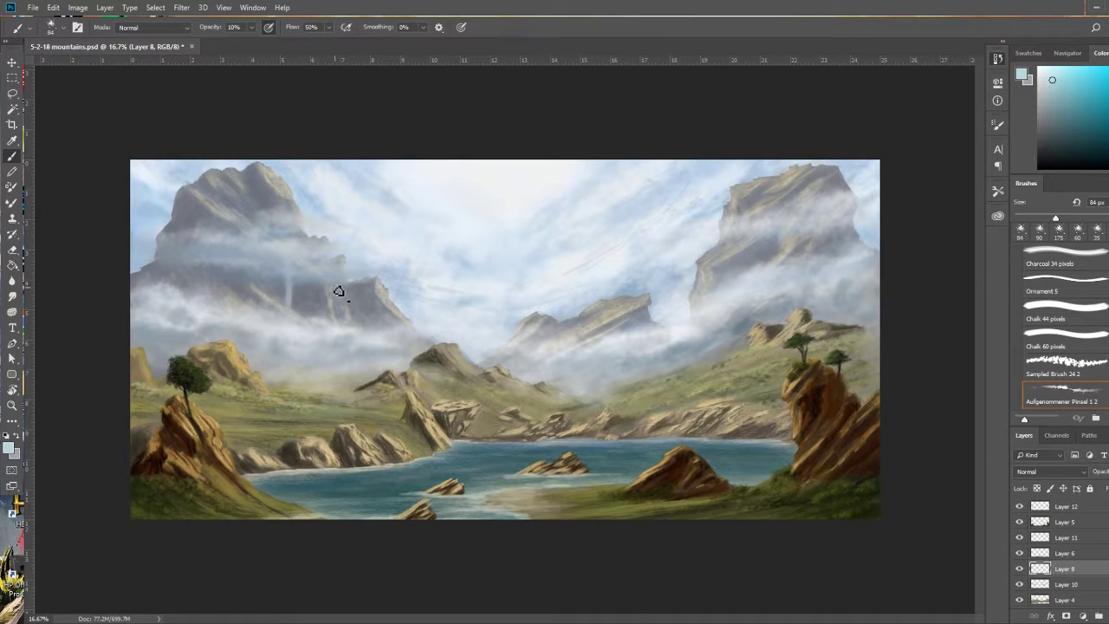
{"action": "scroll", "coordinate": [338, 291], "scroll_direction": "up", "scroll_amount": 3}
{"action": "key", "text": "."}
{"action": "scroll", "coordinate": [398, 341], "scroll_direction": "down", "scroll_amount": 3}
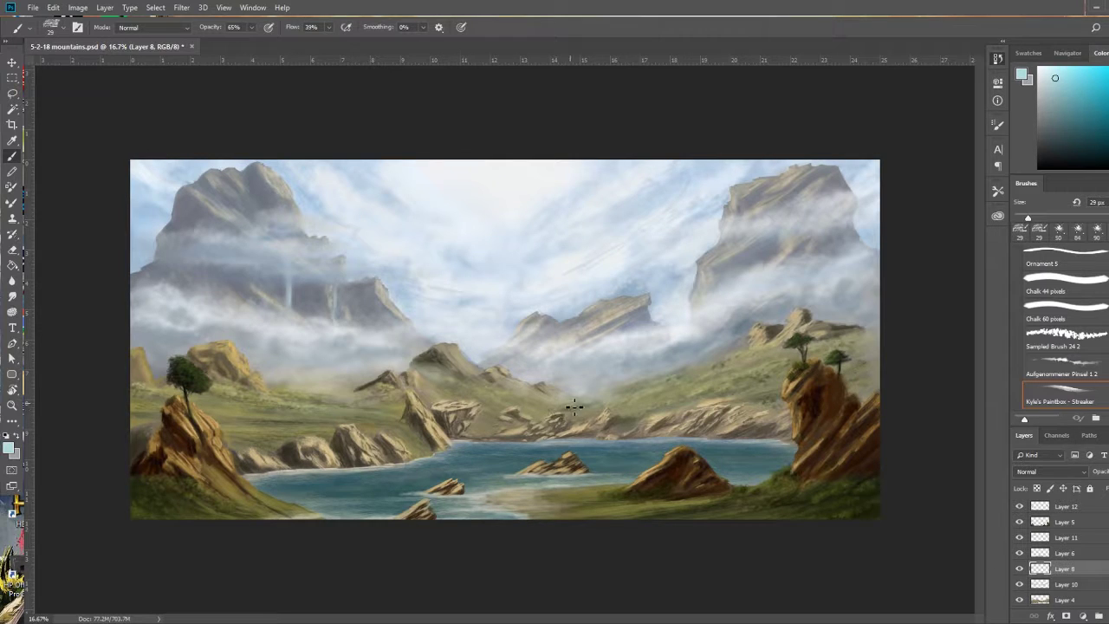
{"action": "scroll", "coordinate": [542, 440], "scroll_direction": "up", "scroll_amount": 3}
Paint the waterfall dropping into the lake and the winding stream above it.
{"action": "left_click_drag", "start_coordinate": [557, 441], "coordinate": [692, 322]}
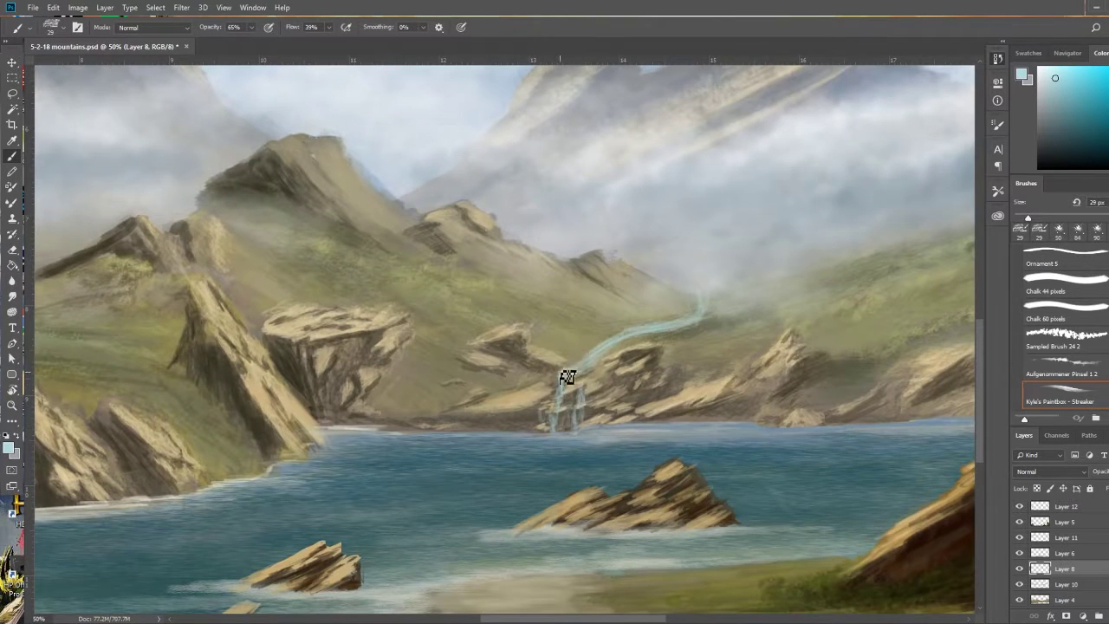
{"action": "left_click_drag", "start_coordinate": [564, 396], "coordinate": [557, 408]}
{"action": "scroll", "coordinate": [607, 399], "scroll_direction": "down", "scroll_amount": 3}
{"action": "scroll", "coordinate": [607, 398], "scroll_direction": "up", "scroll_amount": 4}
{"action": "key", "text": "ctrl+z"}
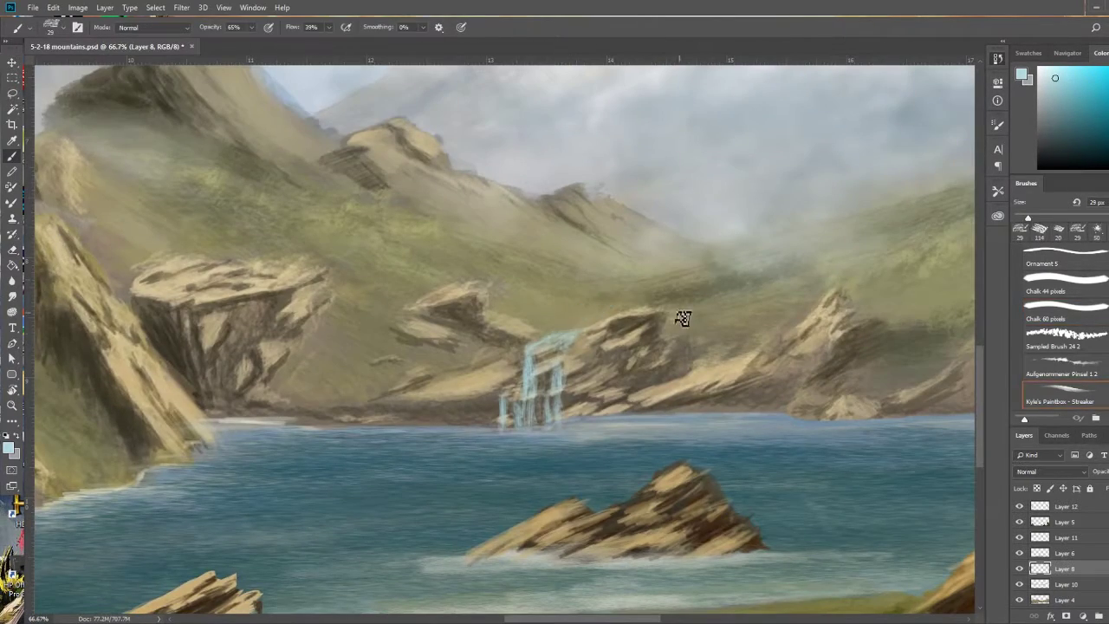
{"action": "mouse_move", "coordinate": [732, 252]}
{"action": "left_mouse_down"}
{"action": "mouse_move", "coordinate": [701, 292]}
{"action": "mouse_move", "coordinate": [587, 336]}
{"action": "left_mouse_up"}
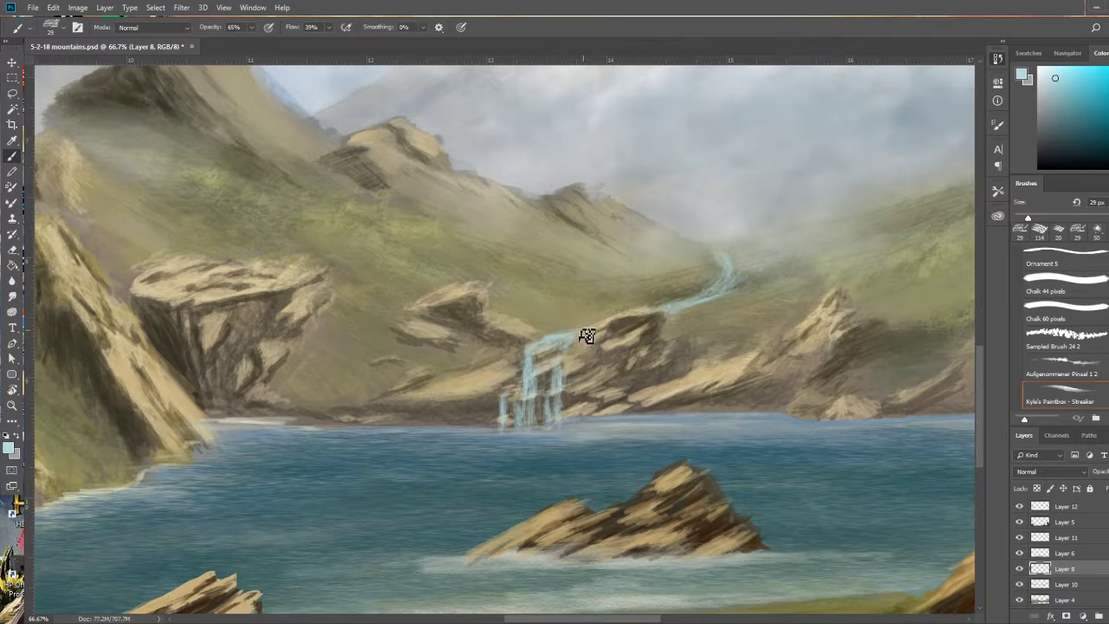
Dab mist where the waterfall meets the lake, and move Layer 8 just below Layer 12.
{"action": "left_click", "coordinate": [687, 317], "text": "alt"}
{"action": "key", "text": "b"}
{"action": "left_click_drag", "start_coordinate": [485, 421], "coordinate": [563, 419]}
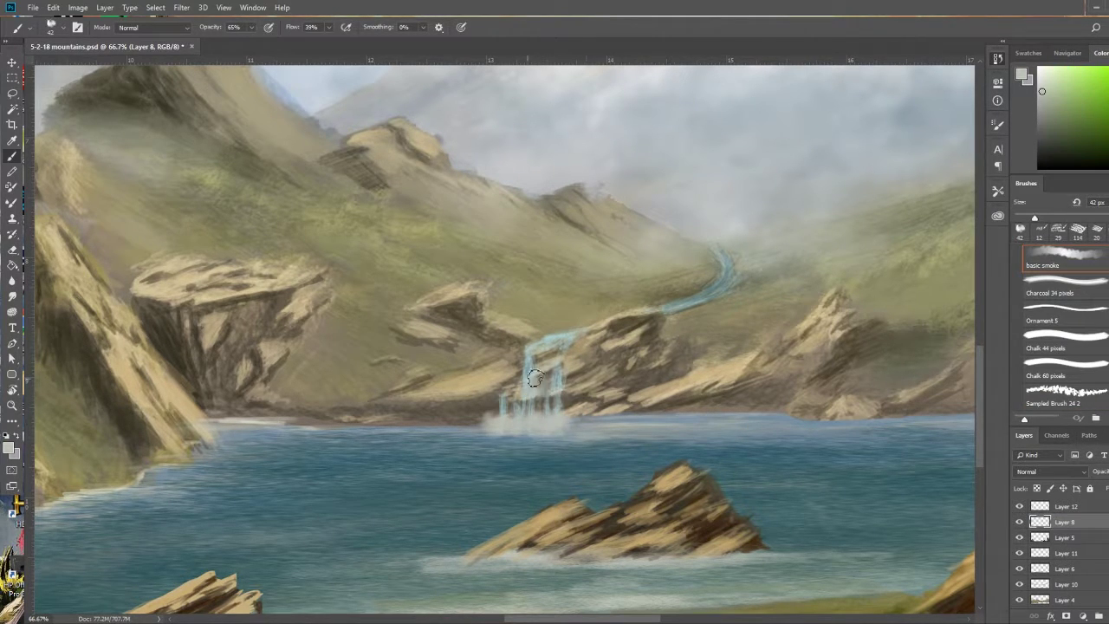
{"action": "left_click", "coordinate": [594, 416], "text": "alt"}
{"action": "key", "text": "ctrl+bracketright"}
{"action": "key", "text": "ctrl+bracketright"}
{"action": "key", "text": "ctrl+bracketright"}
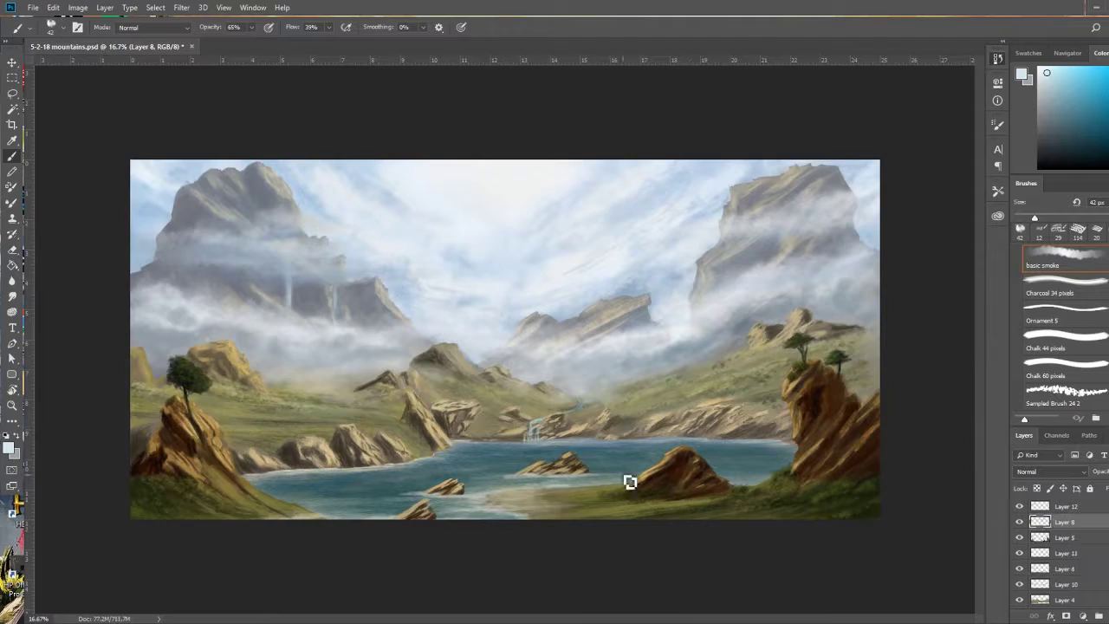
{"action": "scroll", "coordinate": [660, 480], "scroll_direction": "up", "scroll_amount": 1}
On Layer 4, paint light highlights on the cliff and slope.
{"action": "scroll", "coordinate": [609, 416], "scroll_direction": "up", "scroll_amount": 1}
{"action": "left_click", "coordinate": [806, 262], "text": "ctrl"}
{"action": "left_click", "coordinate": [806, 261], "text": "alt"}
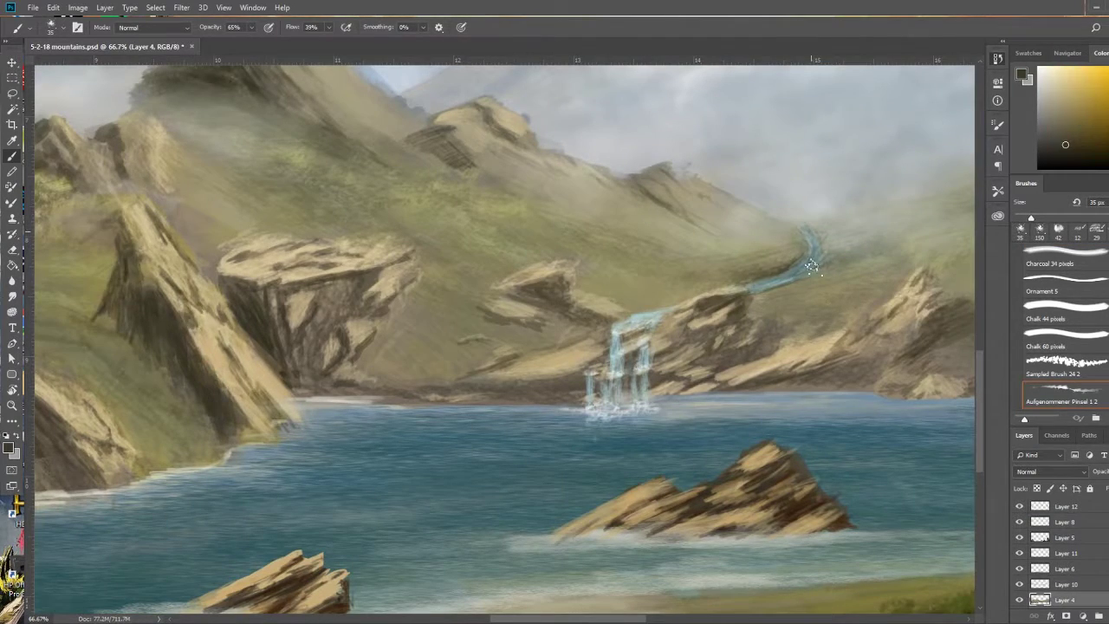
{"action": "key", "text": "ctrl+0"}
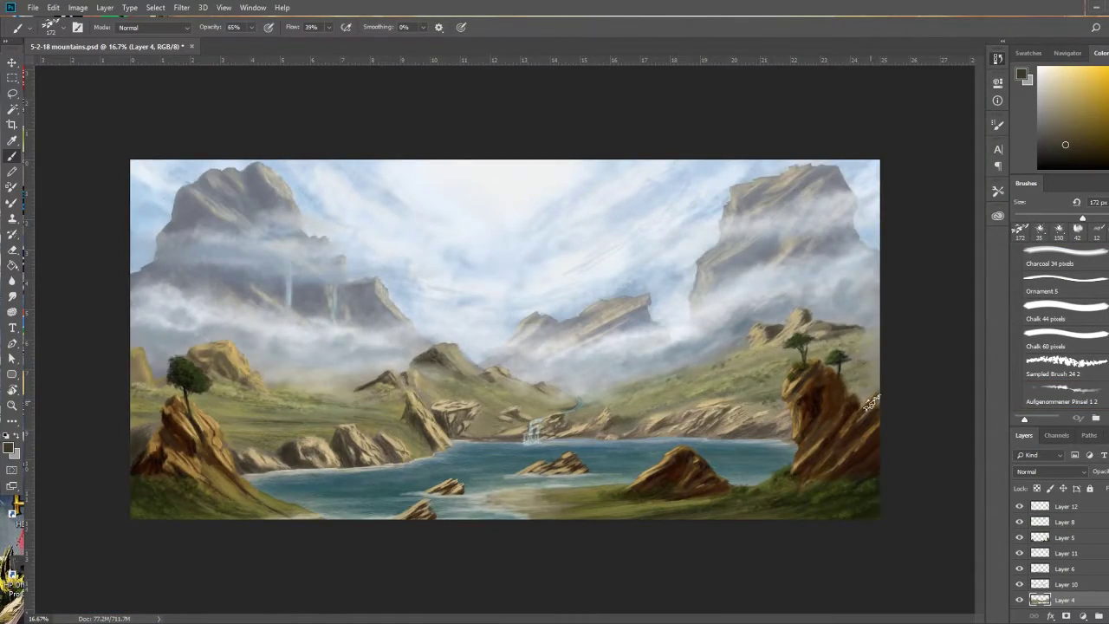
{"action": "scroll", "coordinate": [437, 442], "scroll_direction": "up", "scroll_amount": 4}
{"action": "left_click", "coordinate": [834, 581], "text": "alt"}
{"action": "left_click_drag", "start_coordinate": [554, 251], "coordinate": [599, 279]}
{"action": "left_click_drag", "start_coordinate": [478, 242], "coordinate": [520, 258]}
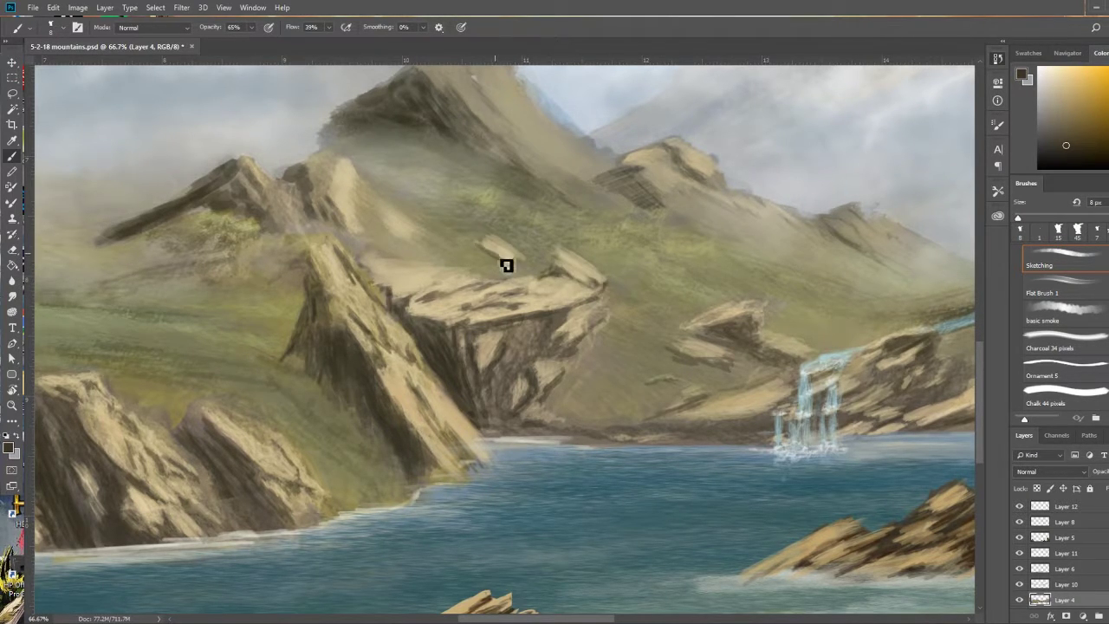
Paint two small light rocks on the slope and light strokes along the shoreline.
{"action": "key", "text": "ctrl+0"}
{"action": "scroll", "coordinate": [552, 419], "scroll_direction": "up", "scroll_amount": 4}
{"action": "left_click_drag", "start_coordinate": [530, 411], "coordinate": [563, 418]}
{"action": "left_click_drag", "start_coordinate": [475, 417], "coordinate": [501, 425]}
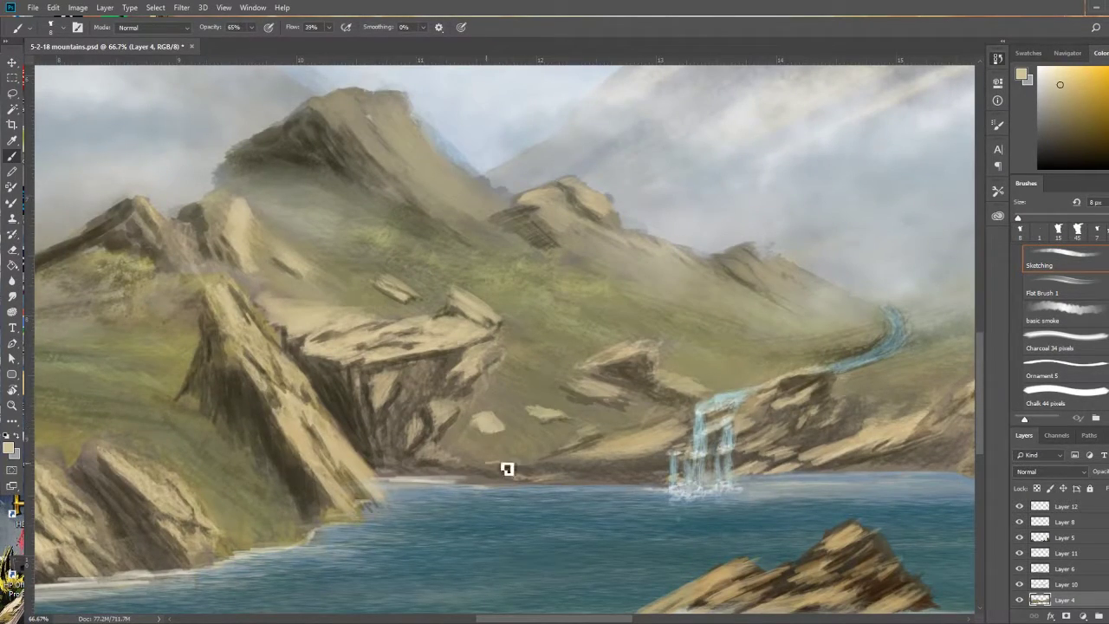
{"action": "left_click_drag", "start_coordinate": [506, 468], "coordinate": [459, 461]}
{"action": "mouse_move", "coordinate": [563, 457]}
{"action": "left_mouse_down"}
{"action": "mouse_move", "coordinate": [671, 449]}
{"action": "mouse_move", "coordinate": [572, 433]}
{"action": "mouse_move", "coordinate": [550, 414]}
{"action": "left_mouse_up"}
Add dark shadows under the rocks, then sample tan rock colours with a smaller Sketching brush.
{"action": "left_click", "coordinate": [485, 437], "text": "alt"}
{"action": "left_click_drag", "start_coordinate": [472, 424], "coordinate": [485, 437]}
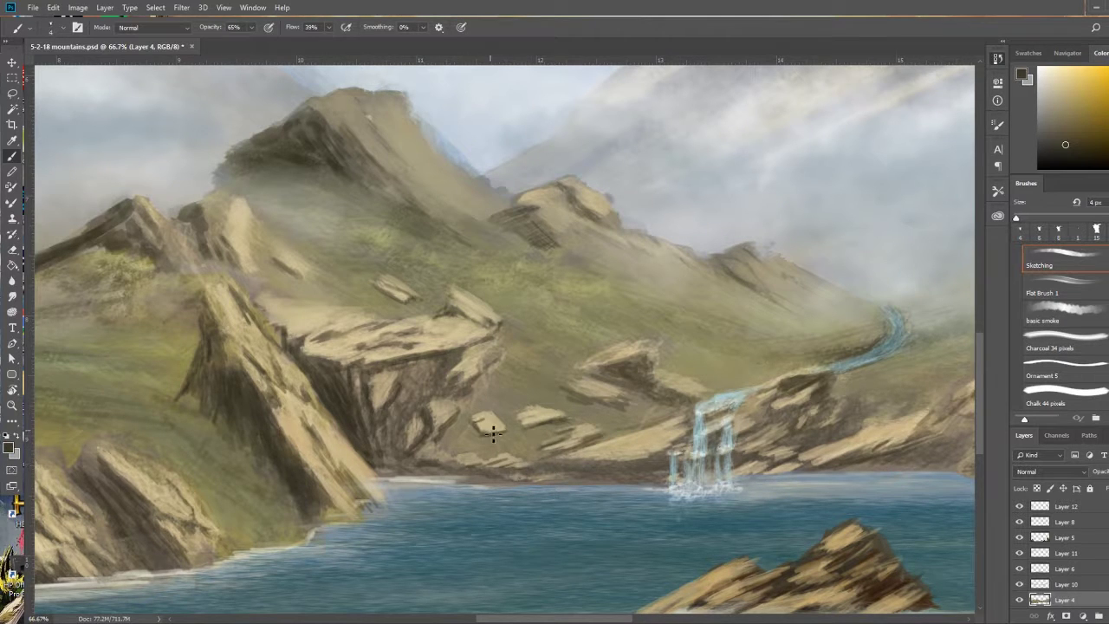
{"action": "key", "text": "ctrl+0"}
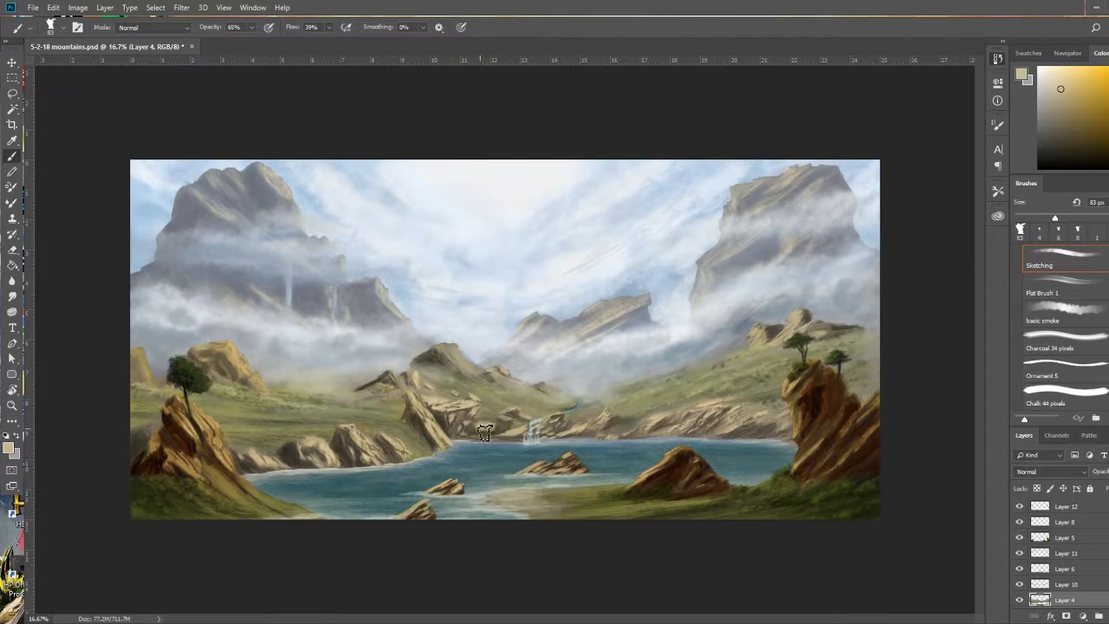
{"action": "left_click", "coordinate": [459, 403], "text": "alt"}
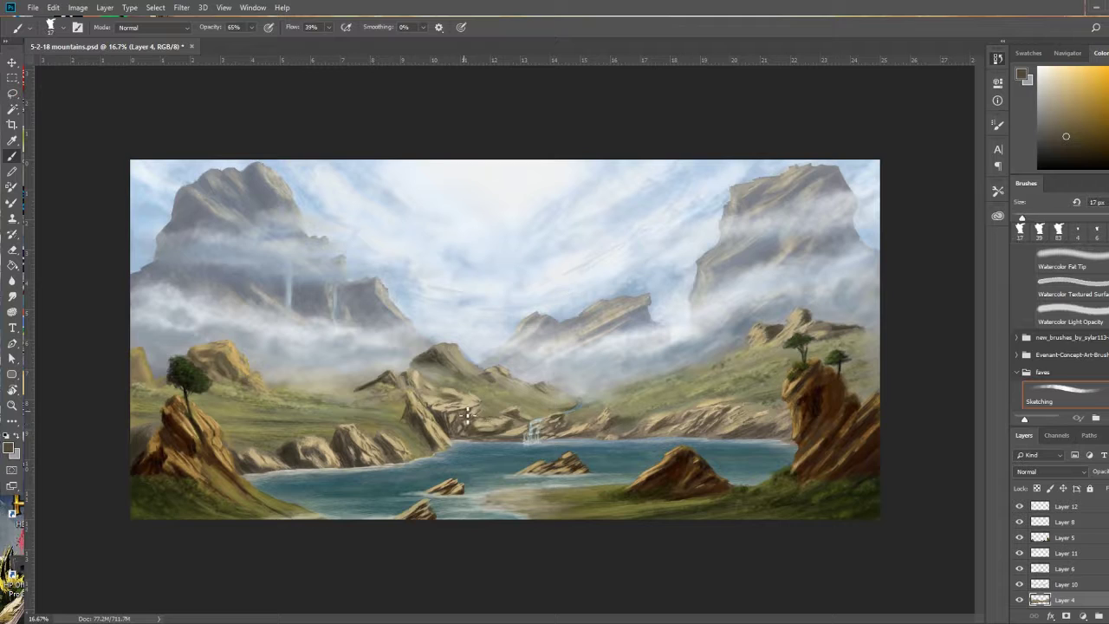
{"action": "left_click", "coordinate": [580, 437], "text": "alt"}
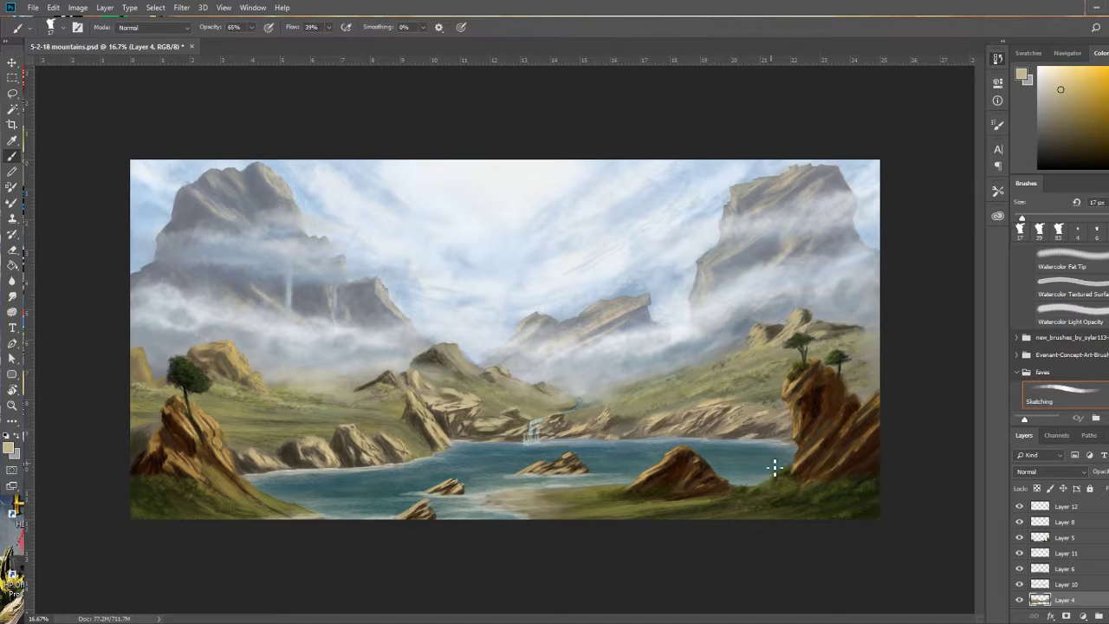
{"action": "left_click", "coordinate": [680, 397], "text": "alt"}
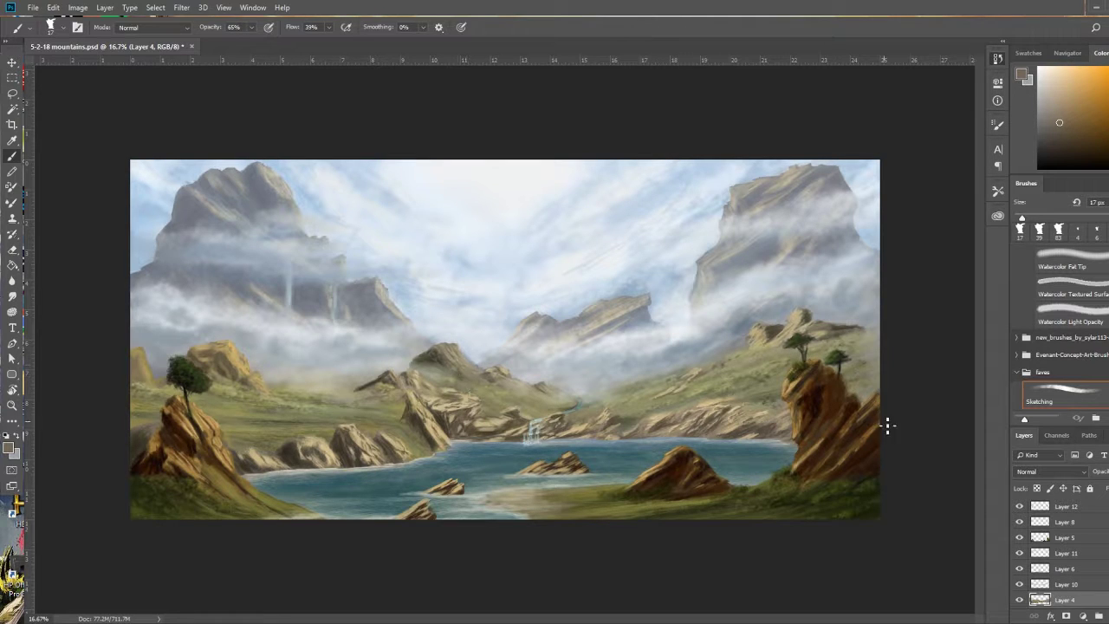
Switch the active layer from Layer 8 to Layer 5, ready to paint with the brush.
{"action": "left_click", "coordinate": [730, 412], "text": "ctrl"}
{"action": "key", "text": "m"}
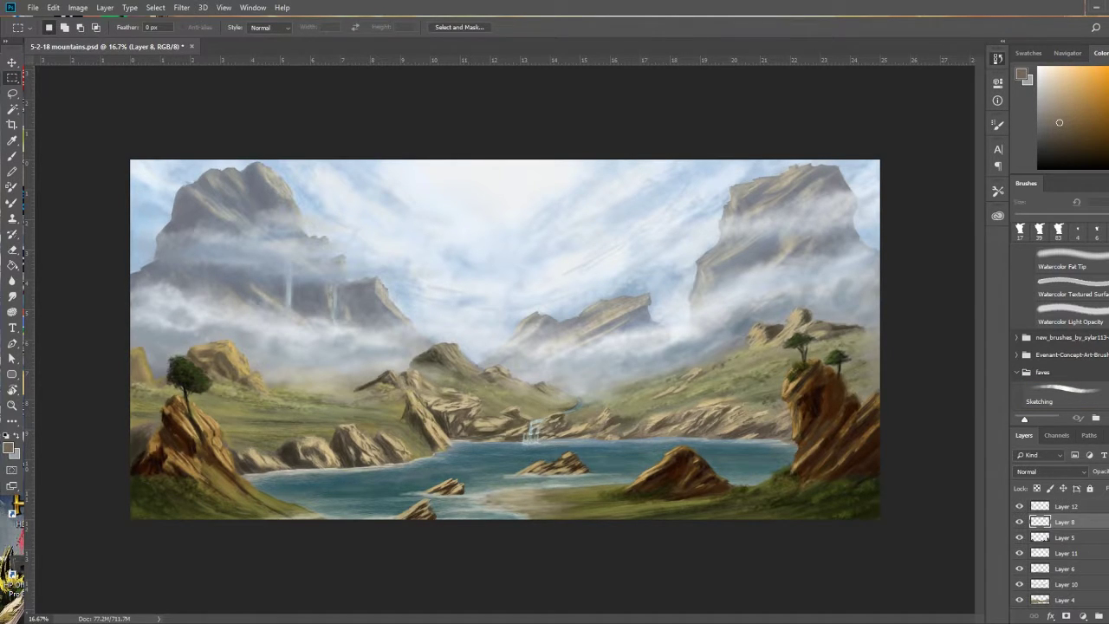
{"action": "left_click", "coordinate": [554, 511], "text": "ctrl"}
{"action": "key", "text": "b"}
{"action": "left_click", "coordinate": [554, 511], "text": "alt"}
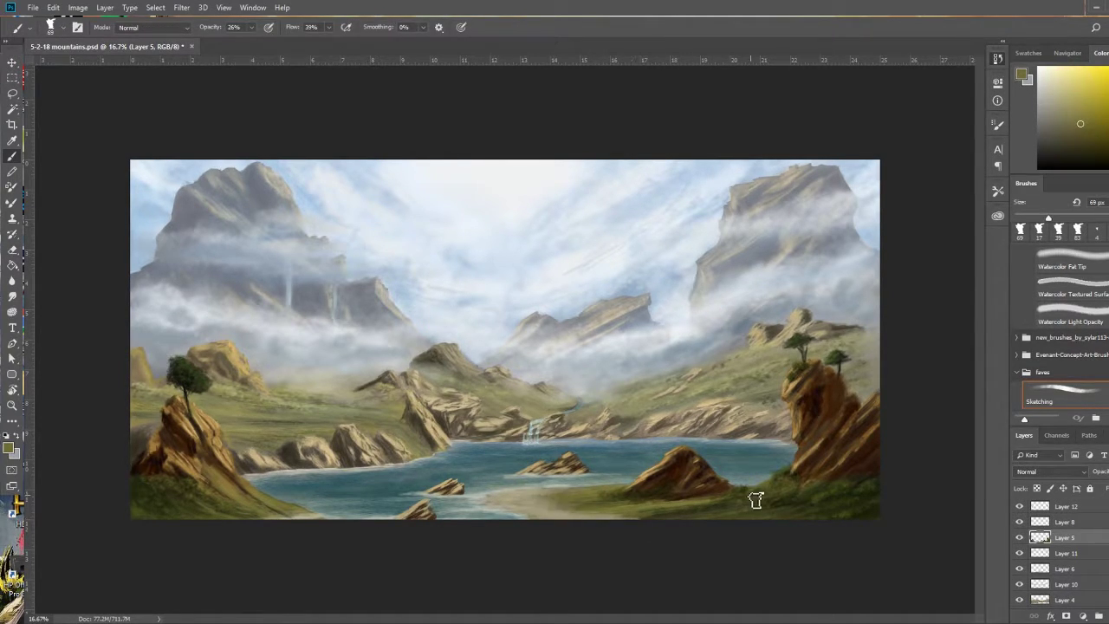
On the Background layer, paint soft blue-grey cloud streaks across the central sky.
{"action": "left_click", "coordinate": [613, 260], "text": "ctrl"}
{"action": "left_click", "coordinate": [613, 259], "text": "alt"}
{"action": "key", "text": "comma"}
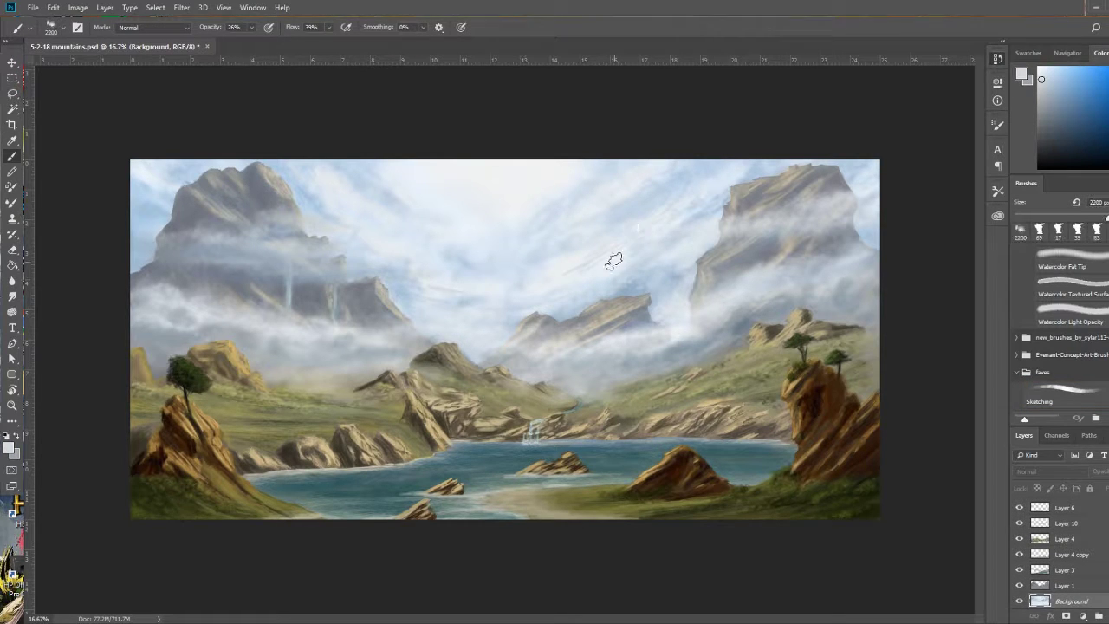
{"action": "left_click", "coordinate": [144, 230], "text": "alt"}
{"action": "left_click_drag", "start_coordinate": [333, 193], "coordinate": [424, 299]}
{"action": "mouse_move", "coordinate": [519, 313]}
{"action": "left_mouse_down"}
{"action": "mouse_move", "coordinate": [678, 194]}
{"action": "mouse_move", "coordinate": [398, 238]}
{"action": "left_mouse_up"}
{"action": "mouse_move", "coordinate": [832, 215]}
{"action": "left_mouse_down"}
{"action": "mouse_move", "coordinate": [384, 211]}
{"action": "mouse_move", "coordinate": [728, 177]}
{"action": "mouse_move", "coordinate": [358, 211]}
{"action": "mouse_move", "coordinate": [694, 276]}
{"action": "left_mouse_up"}
Sample pale bluish sky tones while resizing the brush and zooming into the upper sky.
{"action": "left_click", "coordinate": [258, 240], "text": "alt"}
{"action": "key", "text": "comma"}
{"action": "key", "text": "comma"}
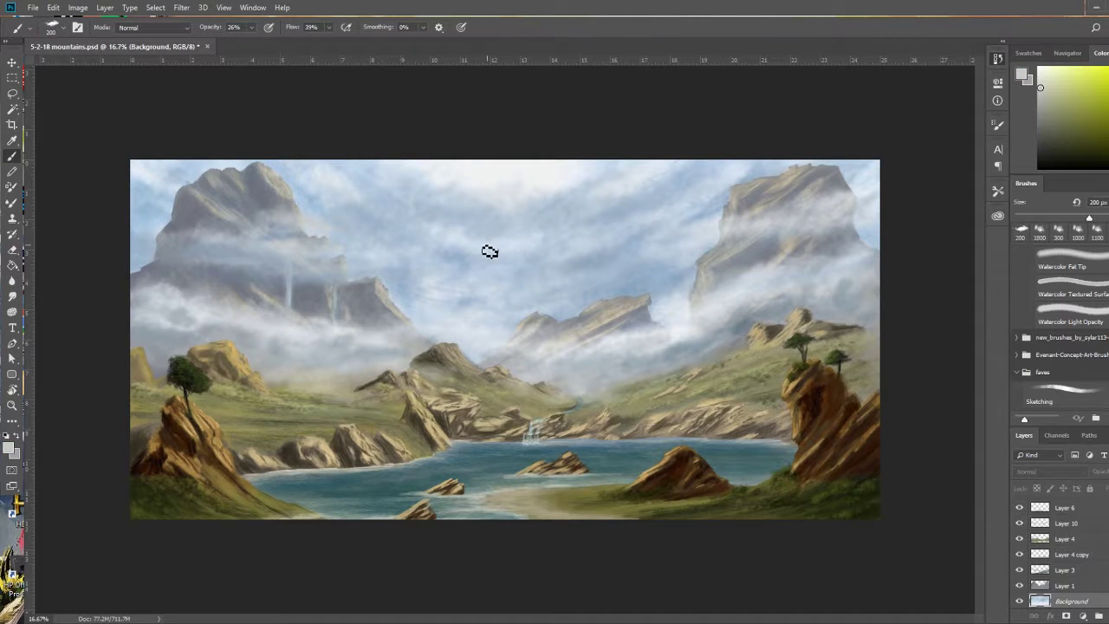
{"action": "left_click", "coordinate": [638, 286], "text": "alt"}
{"action": "key", "text": "comma"}
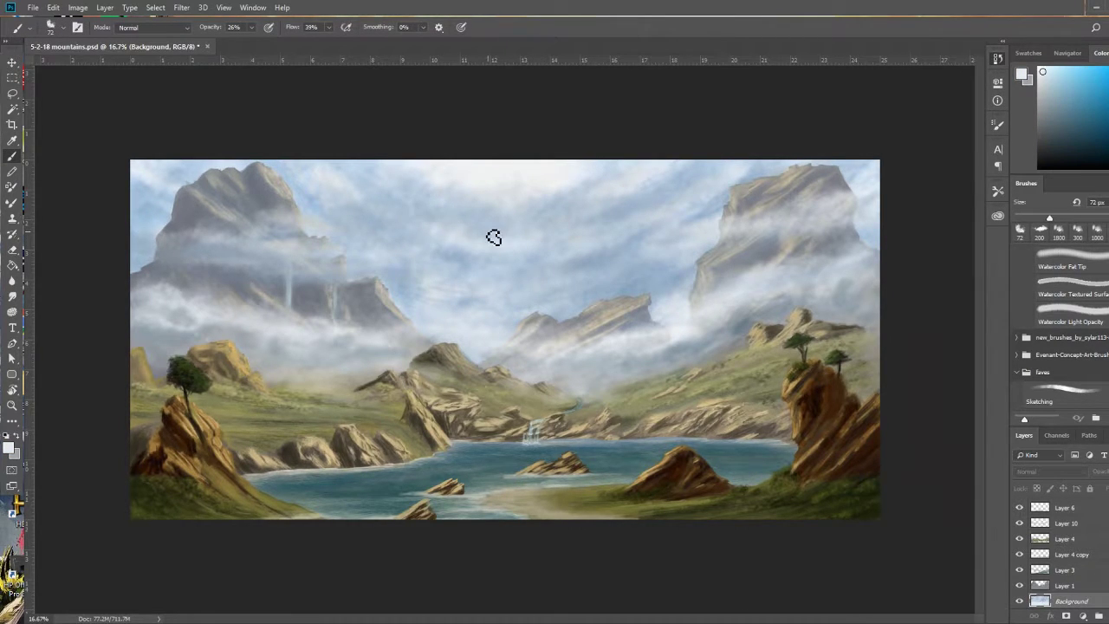
{"action": "key", "text": "ctrl+plus"}
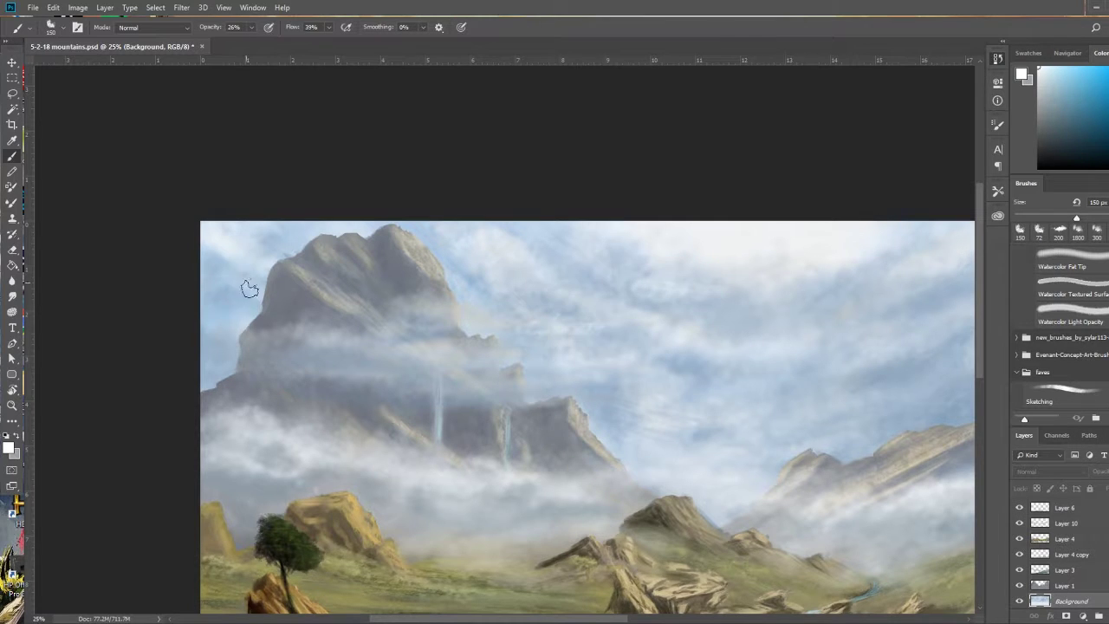
{"action": "left_click_drag", "start_coordinate": [661, 409], "coordinate": [532, 416]}
{"action": "key", "text": "comma"}
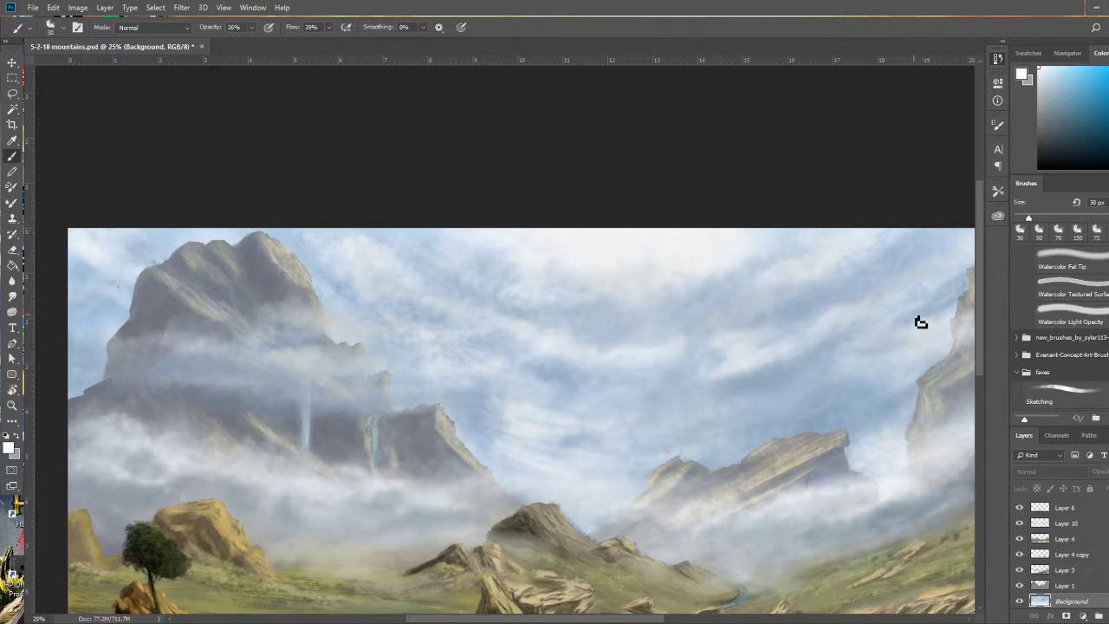
{"action": "left_click", "coordinate": [371, 275], "text": "alt"}
{"action": "key", "text": "comma"}
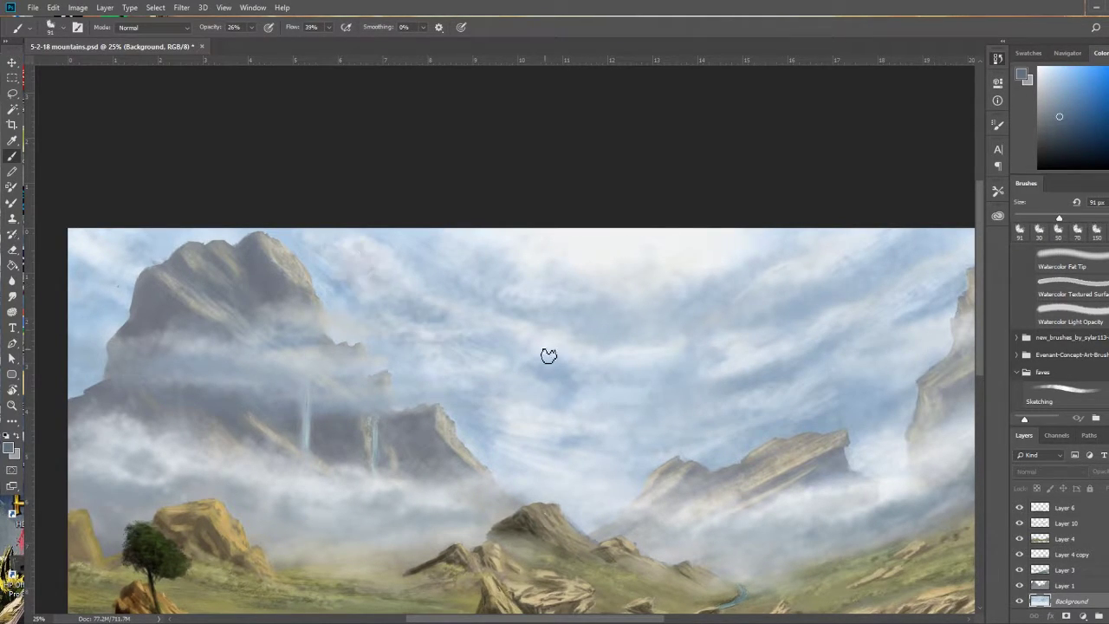
Paint pale white light rays across the sky with the 95 px Sketching brush.
{"action": "key", "text": "comma"}
{"action": "key", "text": "ctrl+minus"}
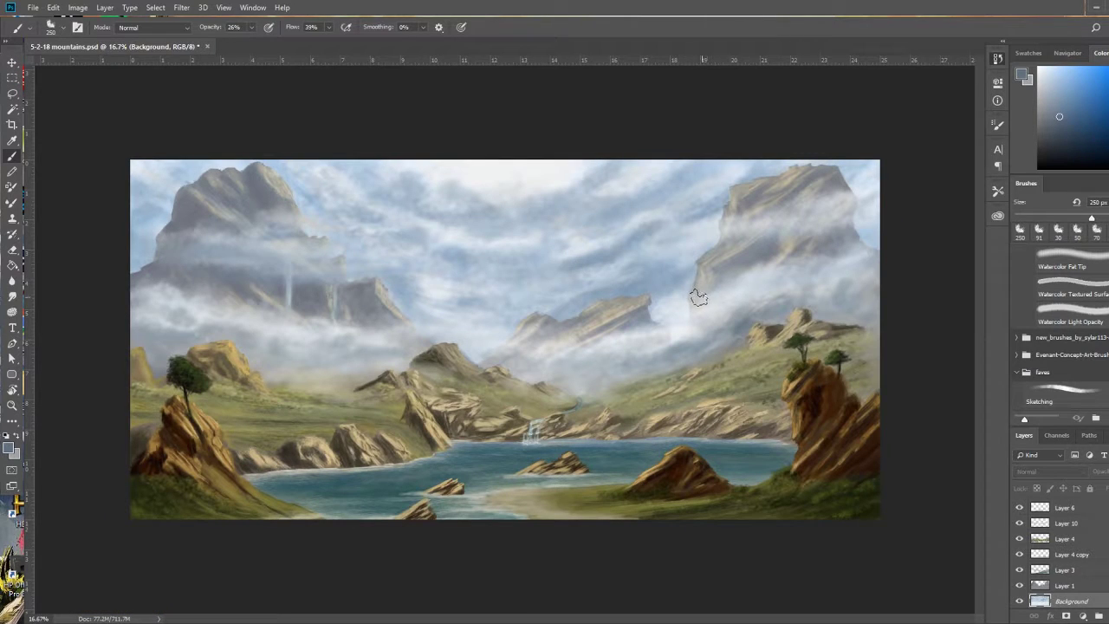
{"action": "key", "text": "comma"}
{"action": "key", "text": "x"}
{"action": "left_click_drag", "start_coordinate": [519, 185], "coordinate": [567, 260]}
{"action": "left_click_drag", "start_coordinate": [467, 220], "coordinate": [442, 286]}
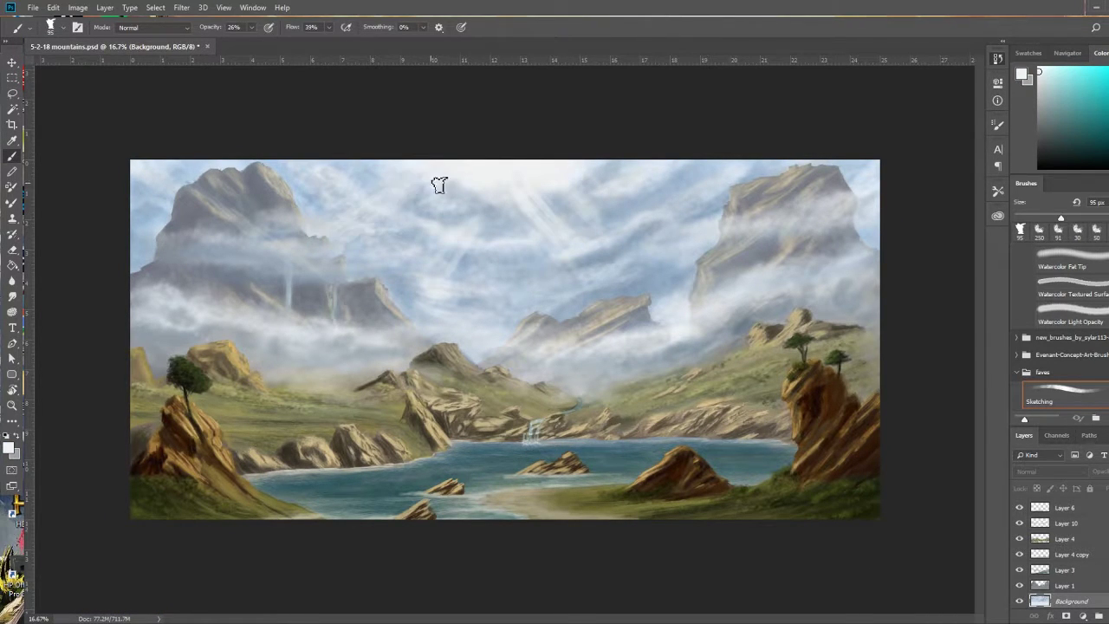
{"action": "key", "text": "ctrl+alt+z"}
{"action": "key", "text": "ctrl+alt+z"}
{"action": "key", "text": "ctrl+alt+z"}
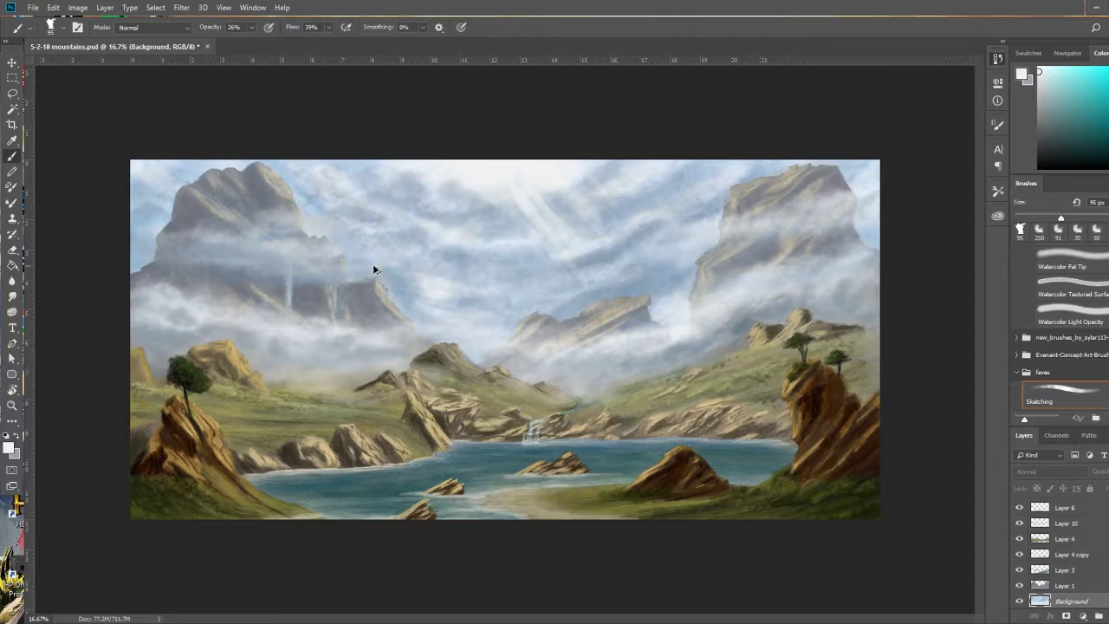
{"action": "mouse_move", "coordinate": [374, 269]}
{"action": "left_mouse_down"}
{"action": "mouse_move", "coordinate": [520, 191]}
{"action": "mouse_move", "coordinate": [563, 260]}
{"action": "mouse_move", "coordinate": [492, 168]}
{"action": "left_mouse_up"}
Erase the light rays from the sky, raising the eraser strength to 34% and higher.
{"action": "key", "text": "i"}
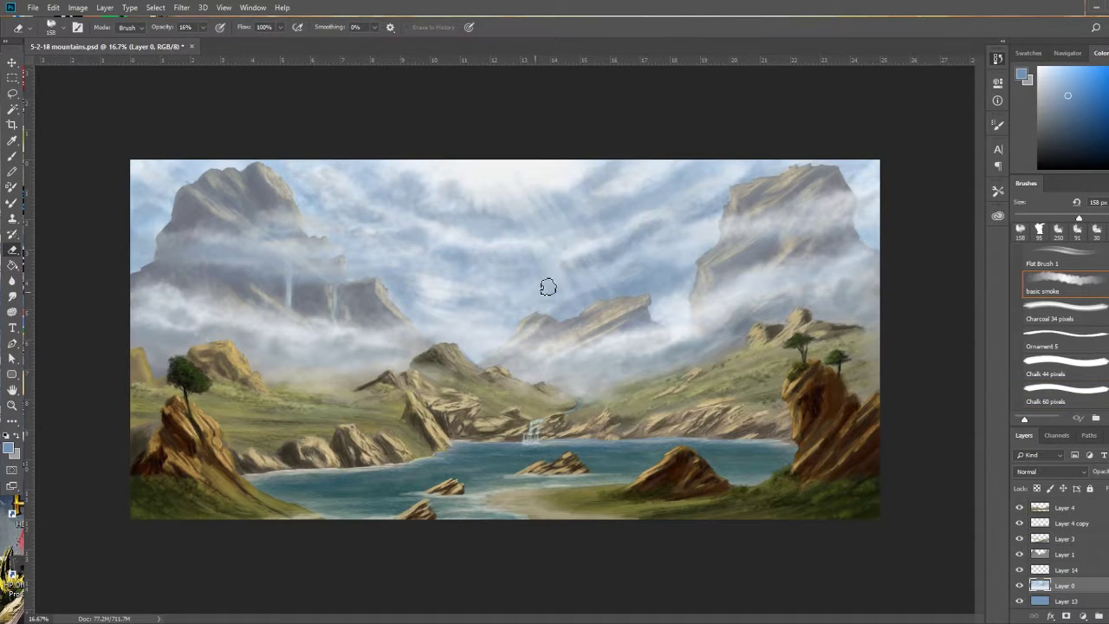
{"action": "mouse_move", "coordinate": [547, 286]}
{"action": "left_mouse_down"}
{"action": "mouse_move", "coordinate": [656, 217]}
{"action": "mouse_move", "coordinate": [457, 240]}
{"action": "mouse_move", "coordinate": [527, 186]}
{"action": "mouse_move", "coordinate": [453, 179]}
{"action": "mouse_move", "coordinate": [414, 322]}
{"action": "mouse_move", "coordinate": [678, 230]}
{"action": "mouse_move", "coordinate": [658, 170]}
{"action": "left_mouse_up"}
{"action": "key", "text": "3"}
{"action": "key", "text": "4"}
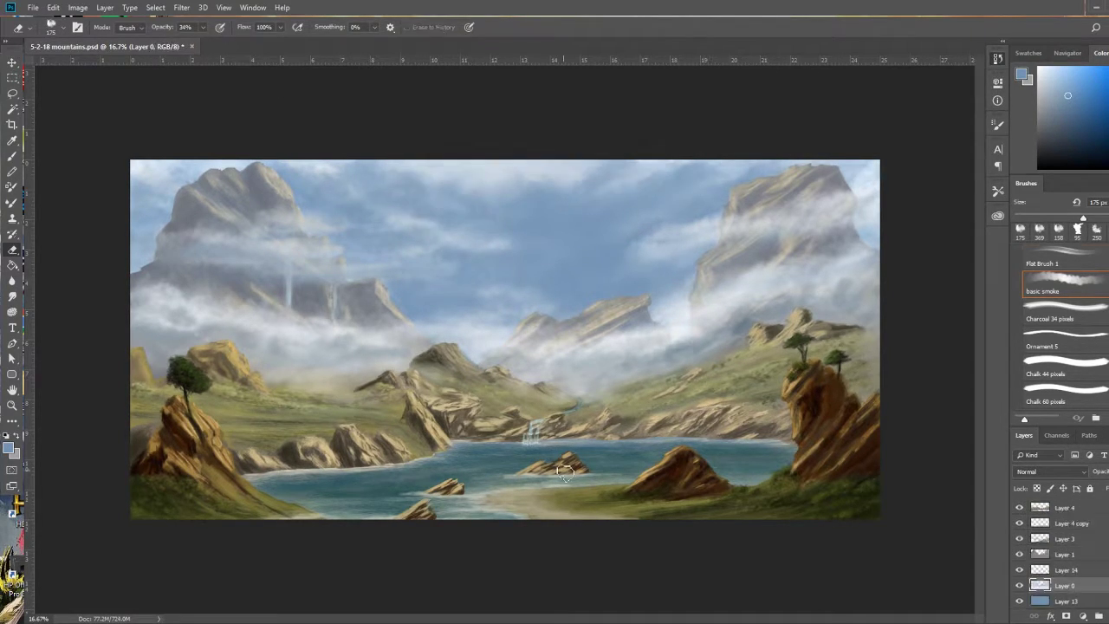
{"action": "key", "text": "b"}
Brighten the sky beside the right mountain and above the ridge in lighter blue at about half opacity.
{"action": "left_click", "coordinate": [617, 274], "text": "alt"}
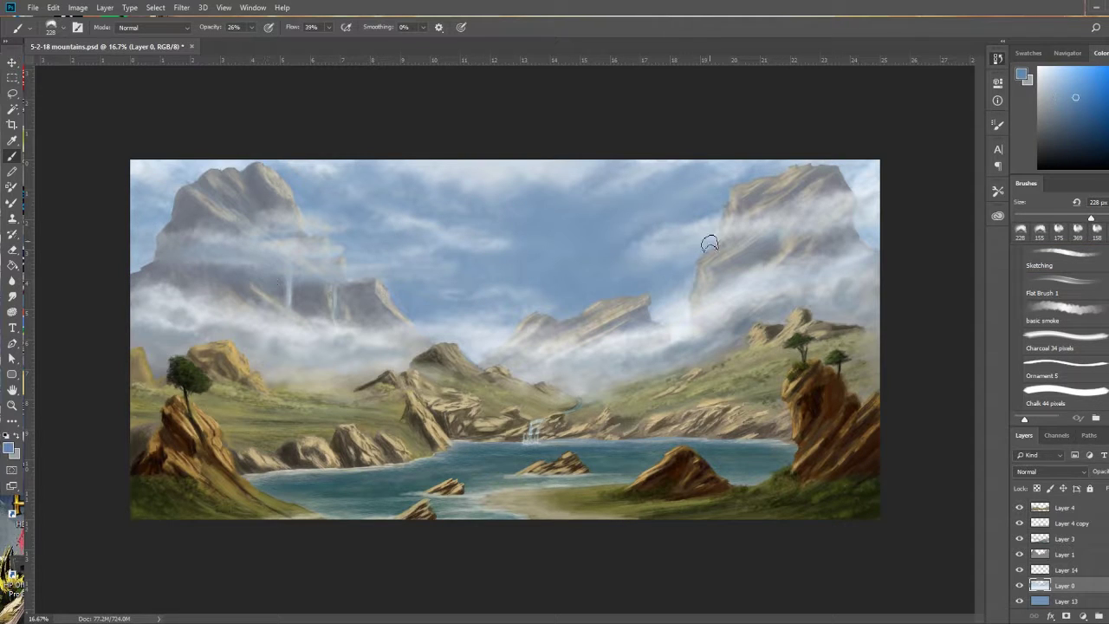
{"action": "left_click", "coordinate": [526, 230], "text": "alt"}
{"action": "key", "text": "5"}
{"action": "key", "text": "1"}
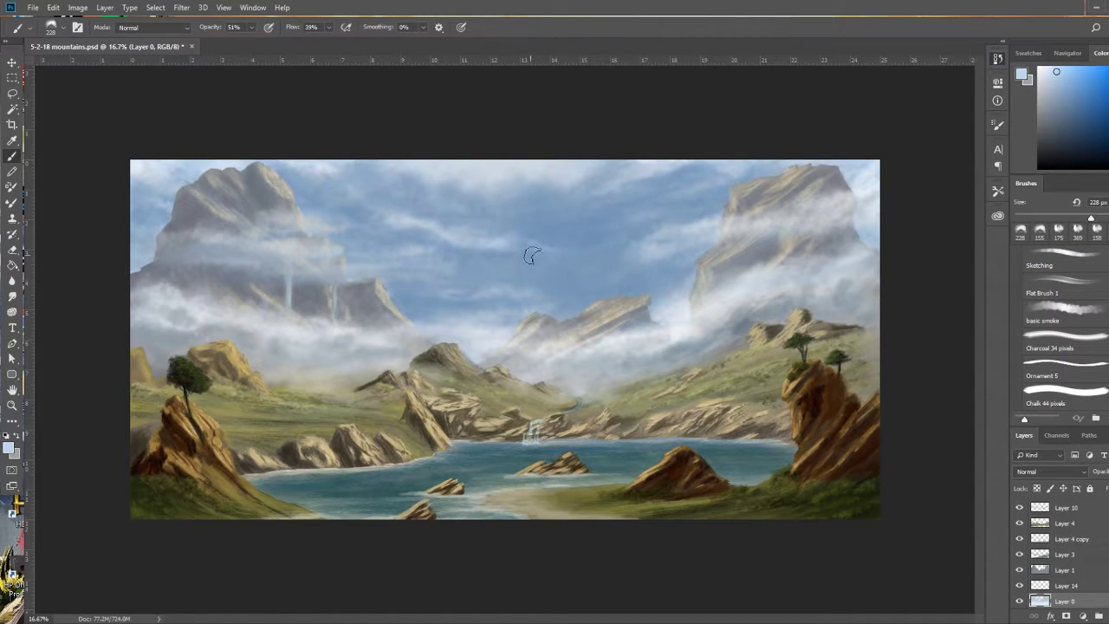
{"action": "left_click_drag", "start_coordinate": [531, 256], "coordinate": [487, 303]}
{"action": "left_click_drag", "start_coordinate": [684, 295], "coordinate": [657, 281]}
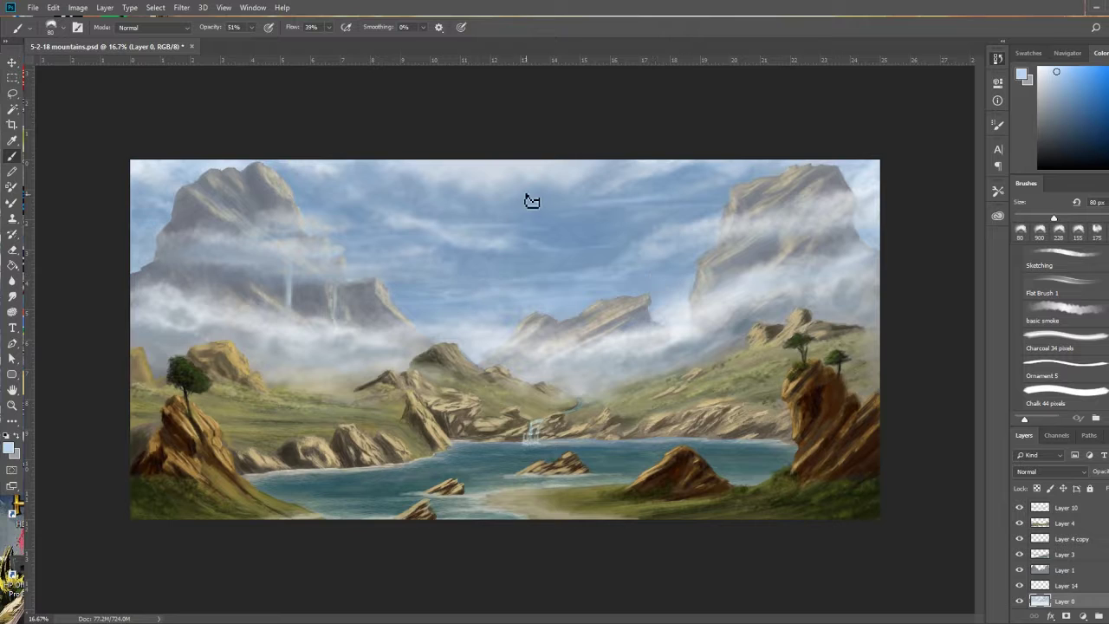
Paint faint near-white wispy clouds across the upper sky.
{"action": "left_click", "coordinate": [532, 201], "text": "alt"}
{"action": "left_click_drag", "start_coordinate": [592, 184], "coordinate": [516, 195]}
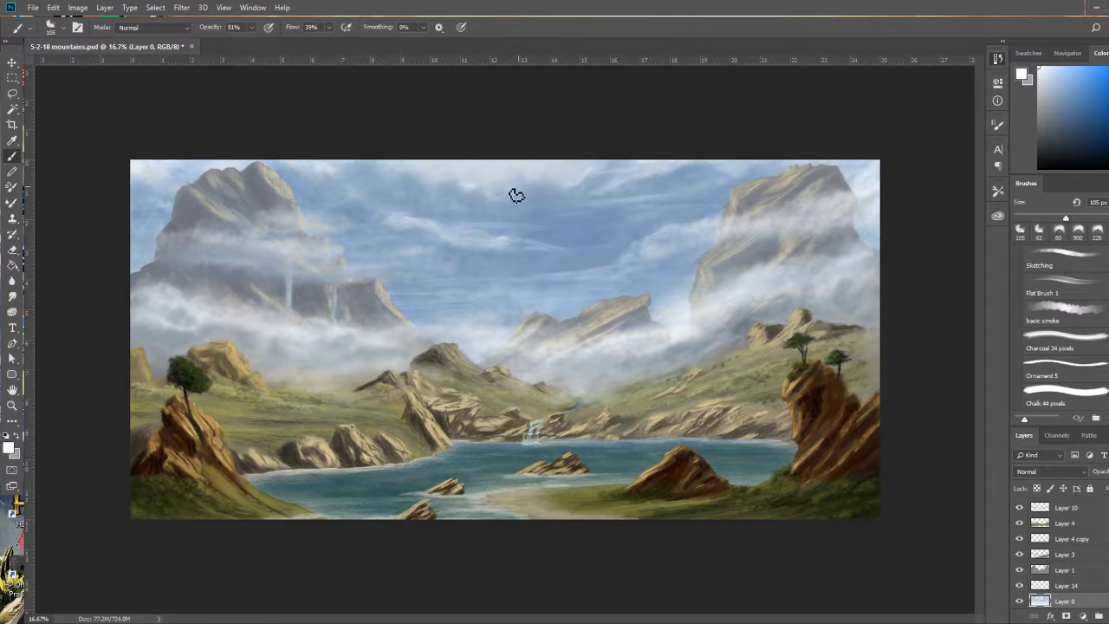
{"action": "left_click_drag", "start_coordinate": [520, 273], "coordinate": [676, 272]}
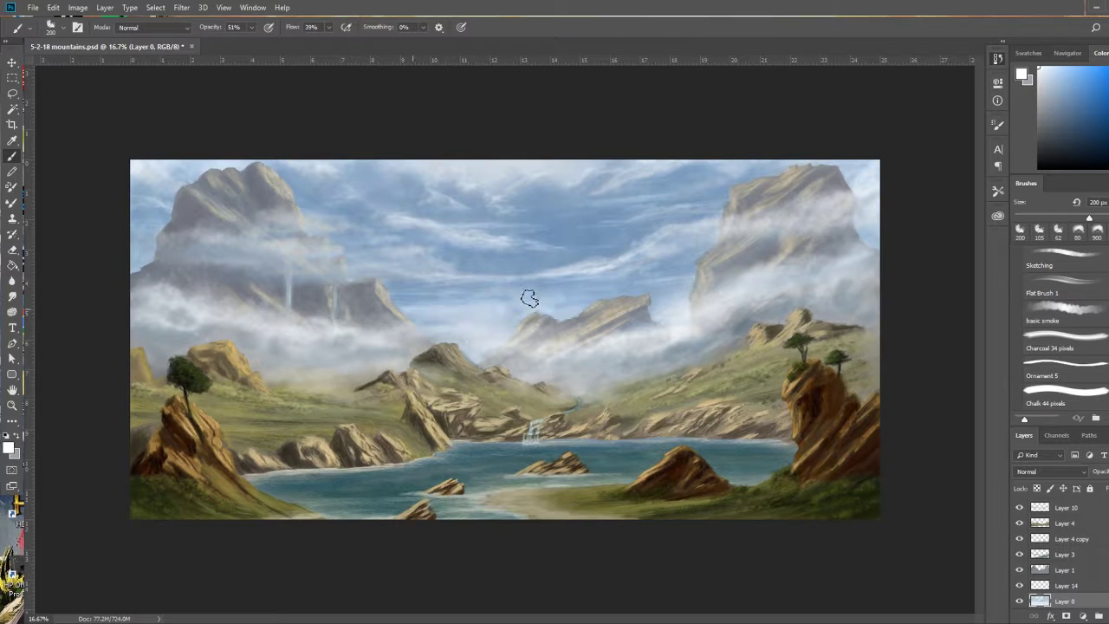
{"action": "left_click", "coordinate": [677, 246], "text": "alt"}
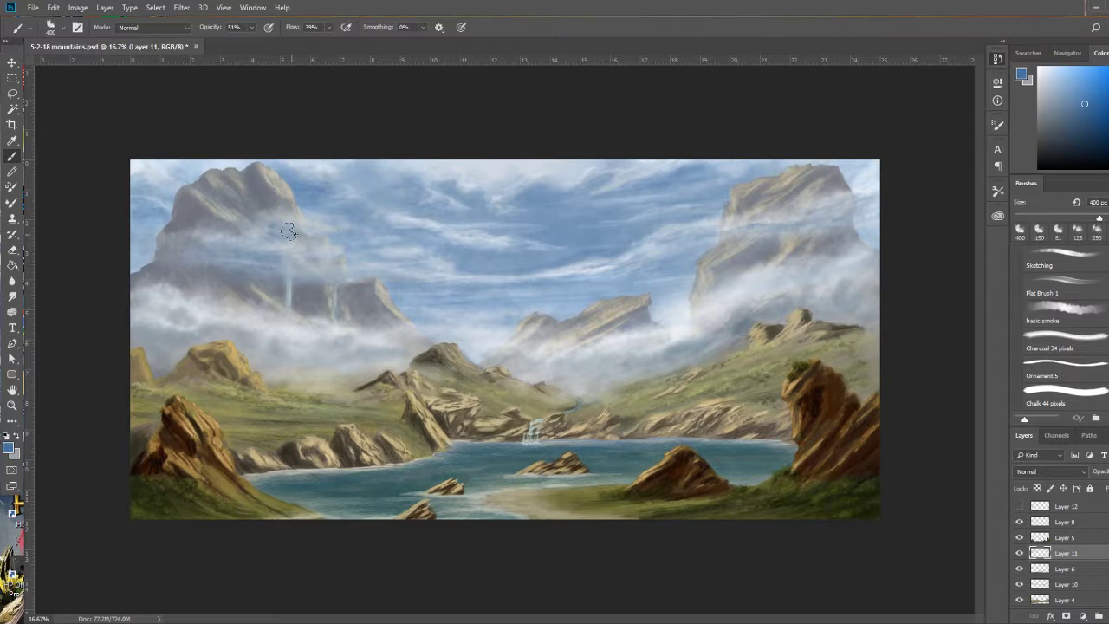
Paint white mist over the left and right mountains with a larger brush, then save.
{"action": "key", "text": "bracketright"}
{"action": "key", "text": "d"}
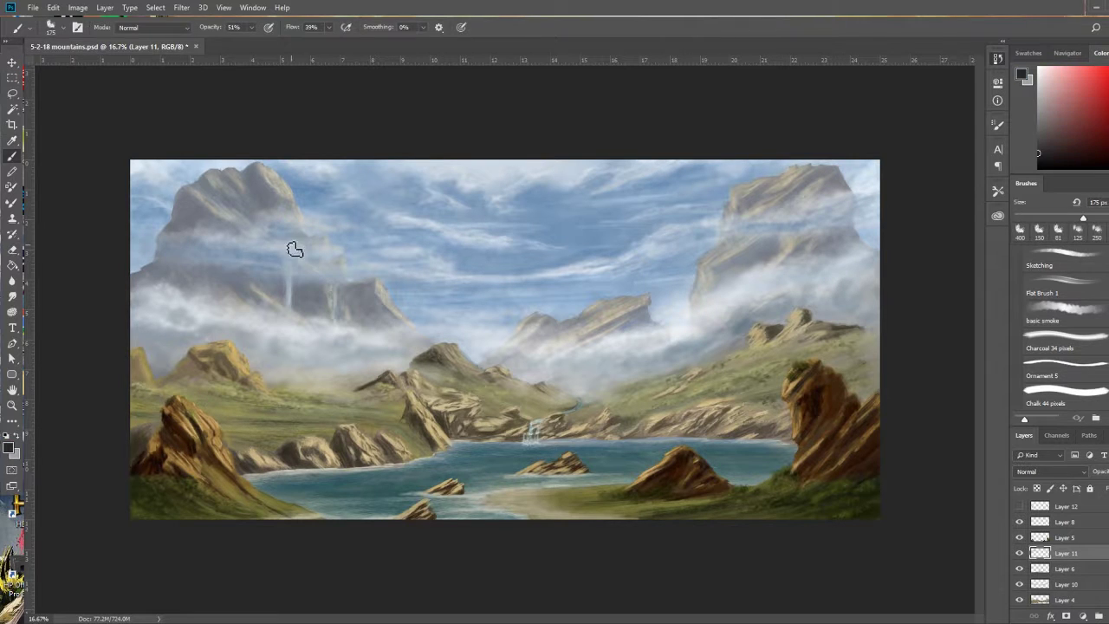
{"action": "key", "text": "bracketright"}
{"action": "key", "text": "bracketright"}
{"action": "key", "text": "x"}
{"action": "left_click_drag", "start_coordinate": [177, 256], "coordinate": [292, 225]}
{"action": "mouse_move", "coordinate": [866, 199]}
{"action": "left_mouse_down"}
{"action": "mouse_move", "coordinate": [693, 229]}
{"action": "mouse_move", "coordinate": [771, 208]}
{"action": "left_mouse_up"}
{"action": "left_click_drag", "start_coordinate": [398, 251], "coordinate": [242, 217]}
{"action": "key", "text": "ctrl+s"}
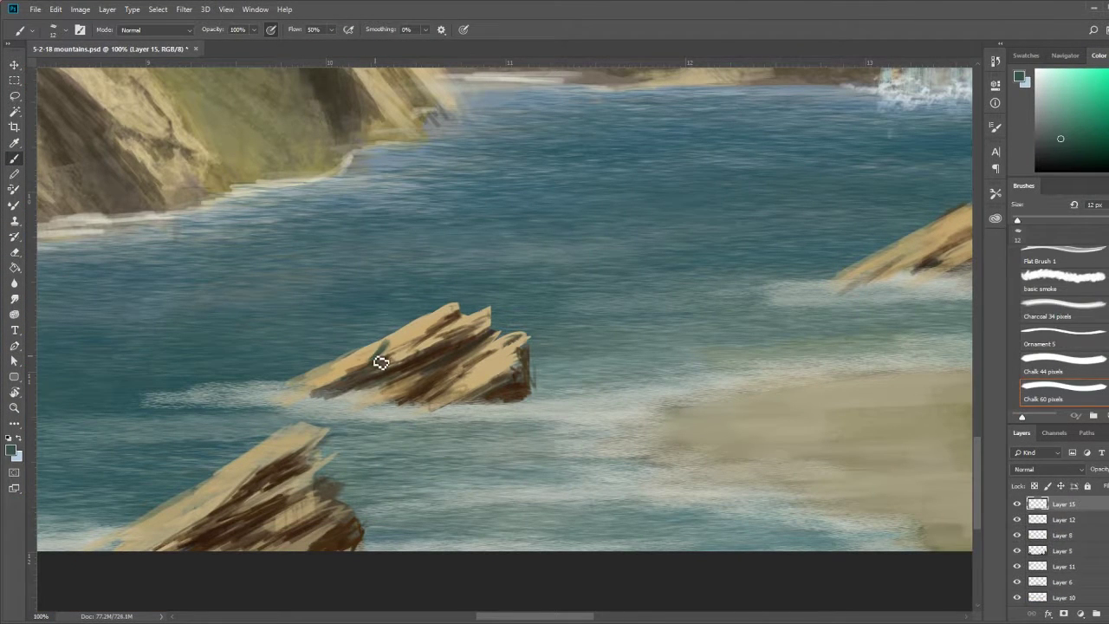
Paint the mermaid's teal tail, scales and fin on the lake rock.
{"action": "left_click_drag", "start_coordinate": [351, 364], "coordinate": [397, 335]}
{"action": "left_click", "coordinate": [397, 335], "text": "alt"}
{"action": "key", "text": "ctrl+plus"}
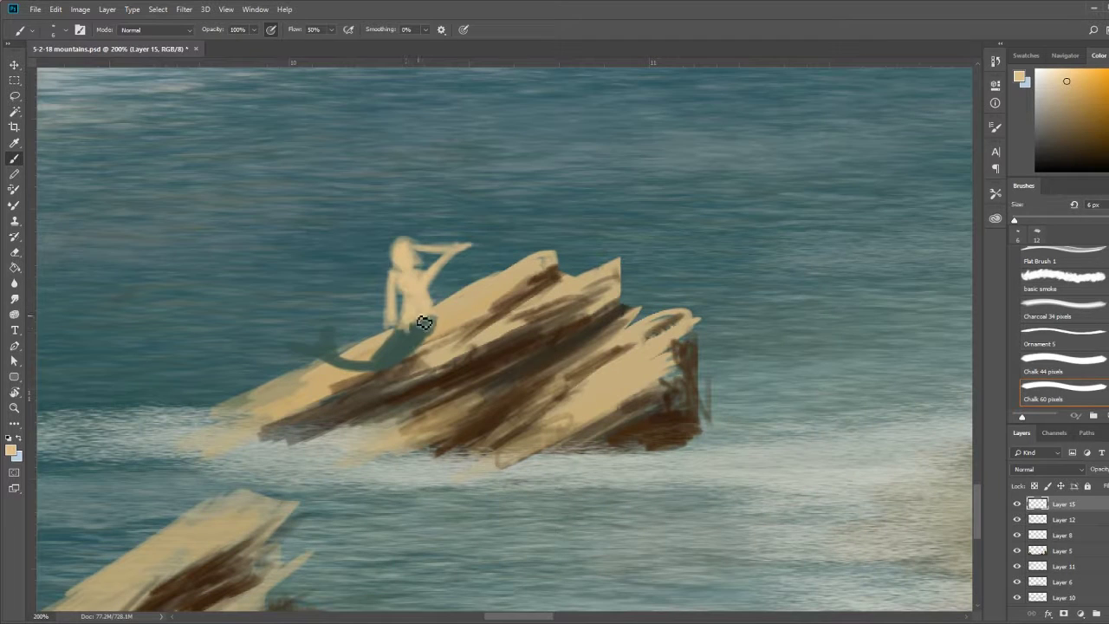
{"action": "left_click", "coordinate": [334, 342], "text": "alt"}
{"action": "left_click_drag", "start_coordinate": [286, 350], "coordinate": [313, 366]}
{"action": "left_click_drag", "start_coordinate": [416, 329], "coordinate": [395, 364]}
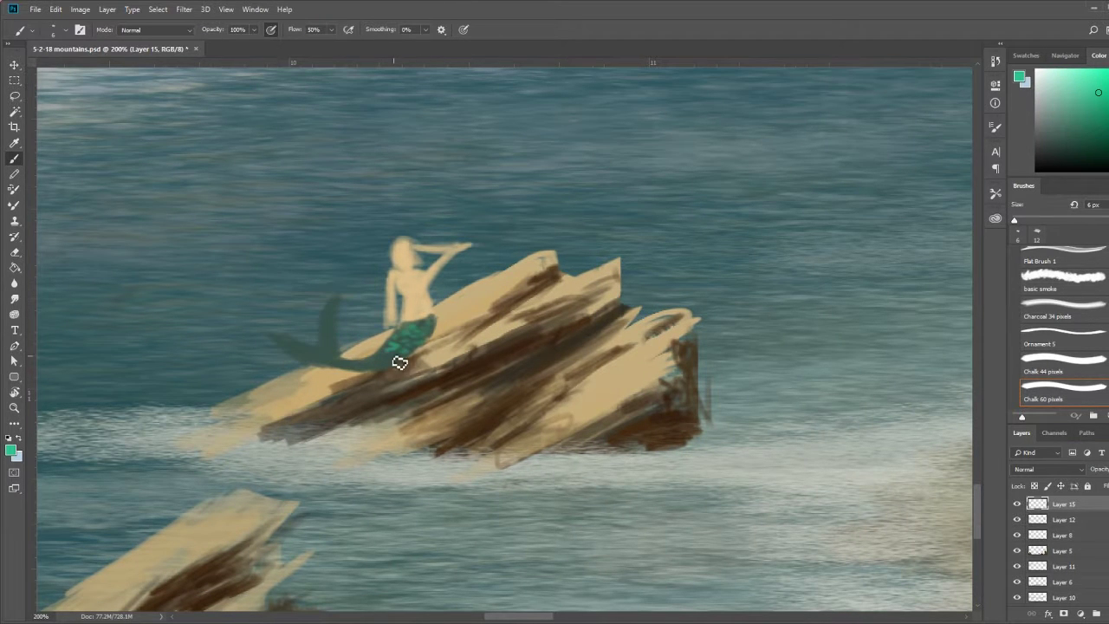
{"action": "mouse_move", "coordinate": [346, 303]}
{"action": "left_mouse_down"}
{"action": "mouse_move", "coordinate": [285, 343]}
{"action": "mouse_move", "coordinate": [286, 359]}
{"action": "left_mouse_up"}
Paint the mermaid's pale yellow hair strands at full opacity.
{"action": "key", "text": "e"}
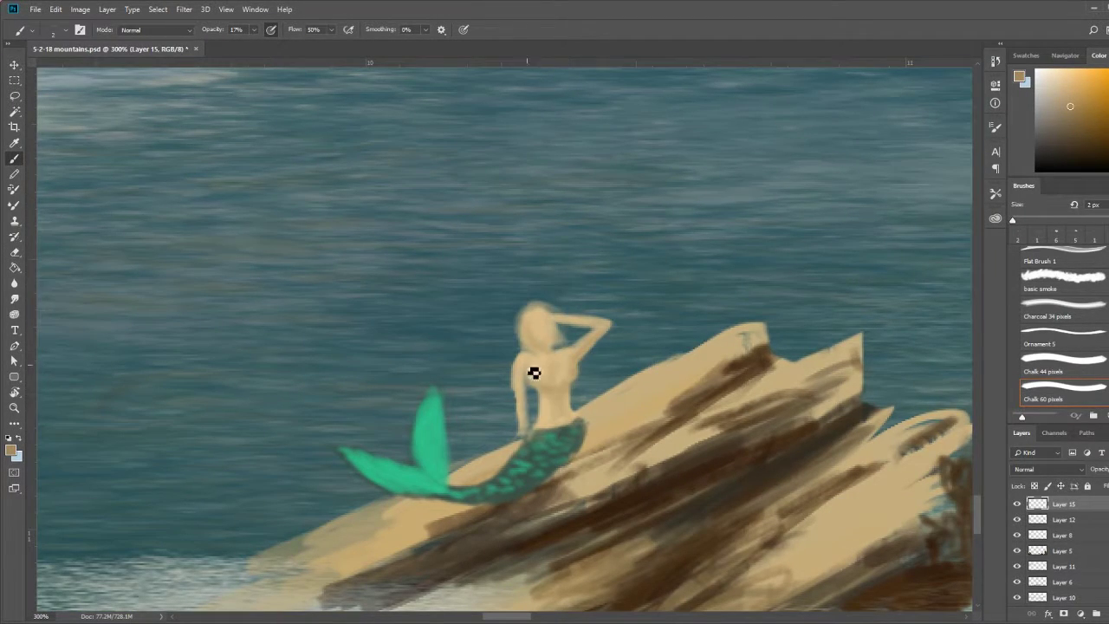
{"action": "left_click", "coordinate": [553, 319], "text": "alt"}
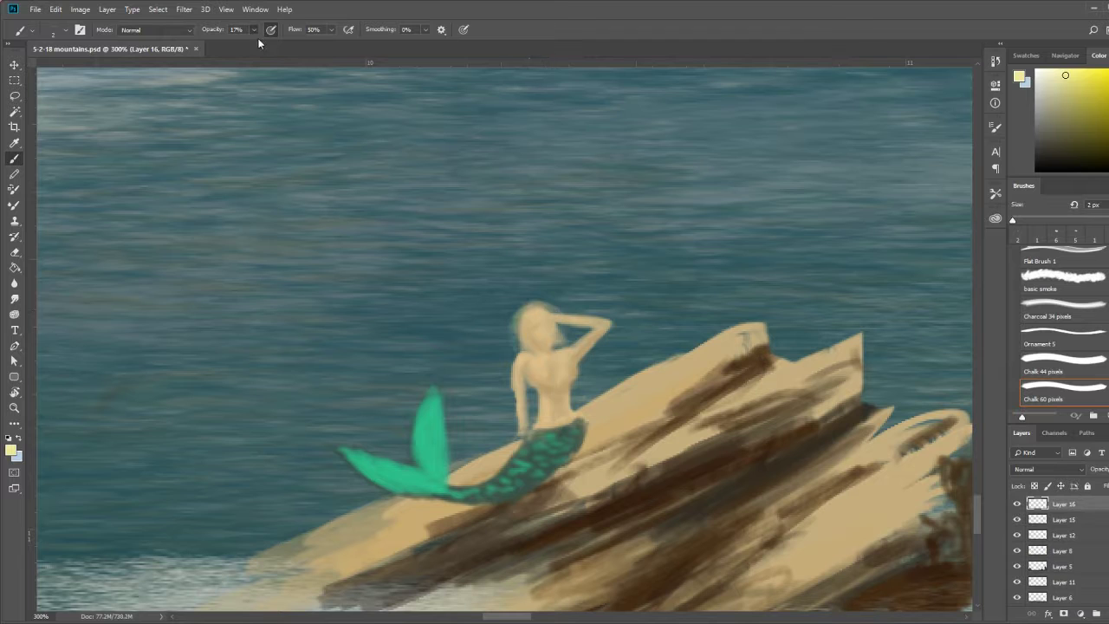
{"action": "key", "text": "0"}
{"action": "mouse_move", "coordinate": [518, 314]}
{"action": "left_mouse_down"}
{"action": "mouse_move", "coordinate": [531, 351]}
{"action": "mouse_move", "coordinate": [571, 388]}
{"action": "left_mouse_up"}
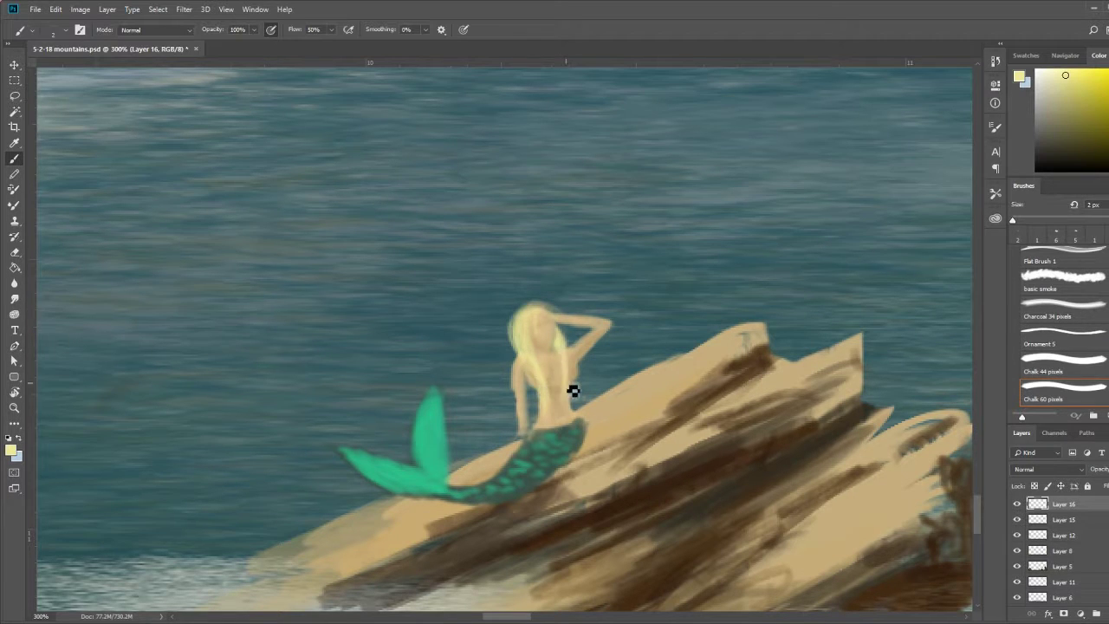
{"action": "left_click_drag", "start_coordinate": [561, 322], "coordinate": [554, 341]}
Add a new empty layer and shade the rock with dark, lower-opacity strokes.
{"action": "key", "text": "alt+bracketleft"}
{"action": "left_click", "coordinate": [530, 382], "text": "alt"}
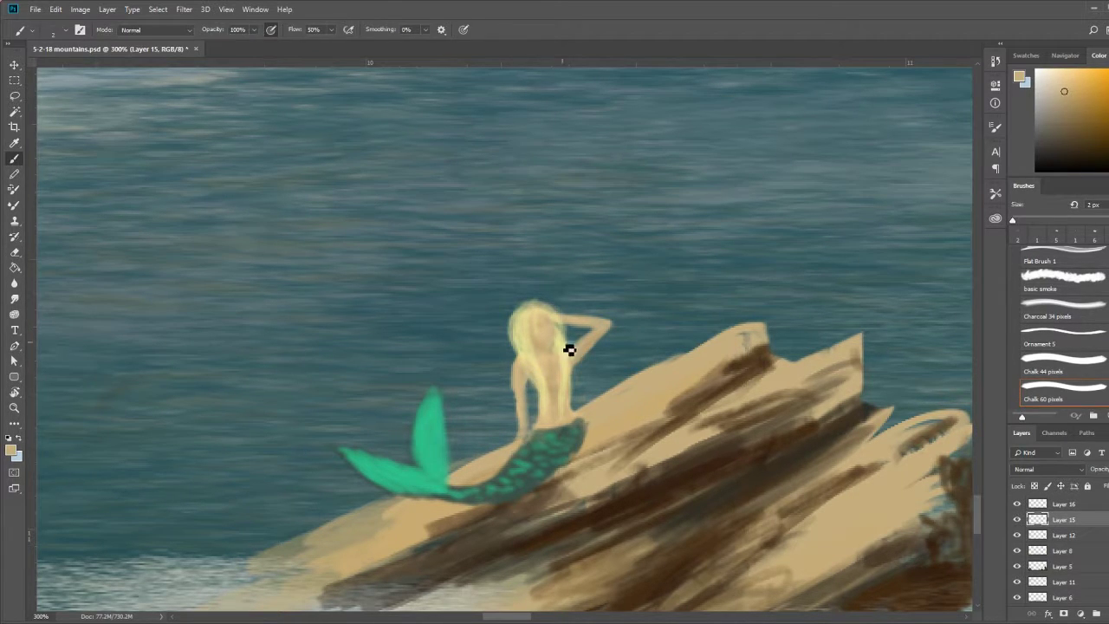
{"action": "key", "text": "d"}
{"action": "key", "text": "ctrl+shift+alt+n"}
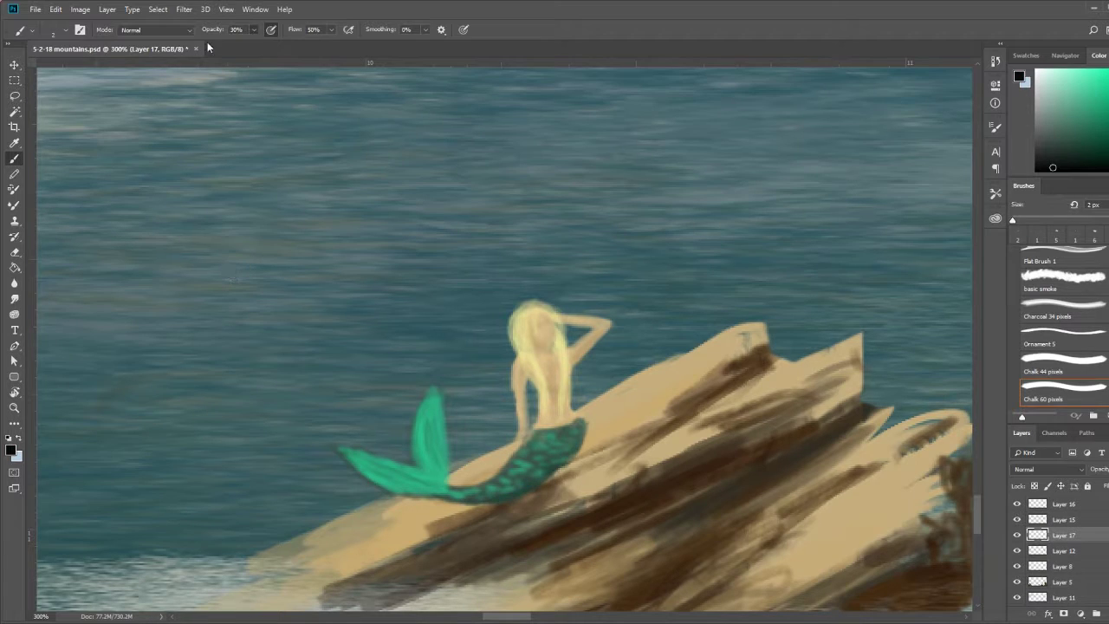
{"action": "key", "text": "bracketright"}
{"action": "key", "text": "bracketright"}
{"action": "key", "text": "bracketright"}
{"action": "key", "text": "1"}
{"action": "key", "text": "7"}
{"action": "left_click_drag", "start_coordinate": [566, 482], "coordinate": [364, 555]}
{"action": "key", "text": "ctrl+0"}
Add fine 2 px teal highlights to the tail, then load a pale hair colour at 1 px.
{"action": "scroll", "coordinate": [523, 479], "scroll_direction": "up", "scroll_amount": 3}
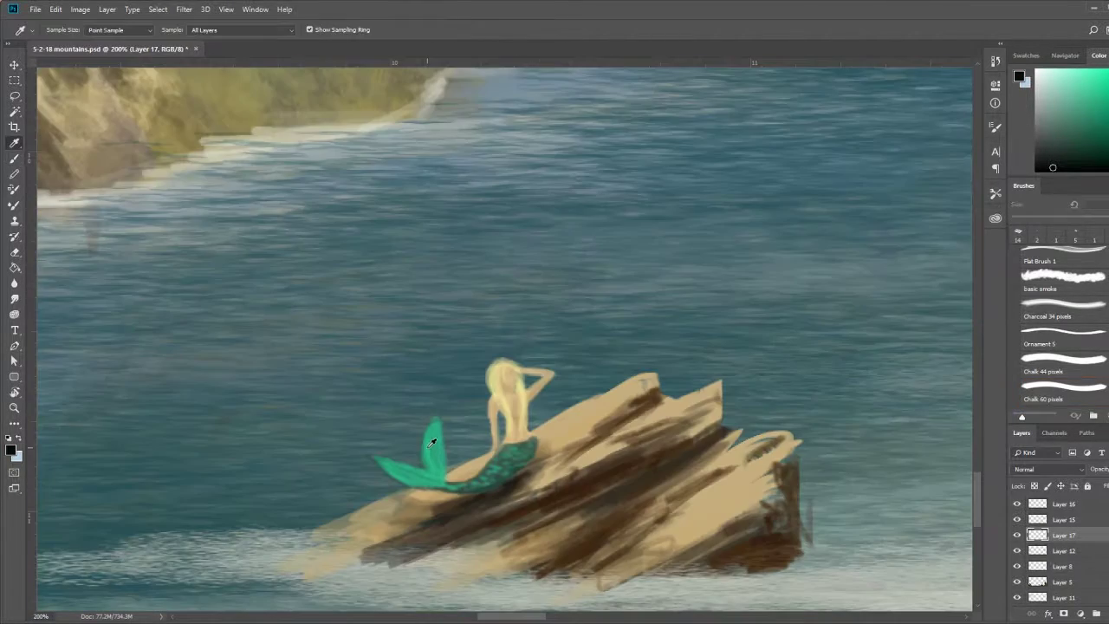
{"action": "left_click", "coordinate": [522, 479], "text": "alt"}
{"action": "key", "text": "bracketleft"}
{"action": "key", "text": "bracketleft"}
{"action": "key", "text": "bracketleft"}
{"action": "scroll", "coordinate": [522, 479], "scroll_direction": "up", "scroll_amount": 2}
{"action": "key", "text": "3"}
{"action": "key", "text": "6"}
{"action": "mouse_move", "coordinate": [495, 404]}
{"action": "left_mouse_down"}
{"action": "mouse_move", "coordinate": [448, 314]}
{"action": "mouse_move", "coordinate": [492, 389]}
{"action": "mouse_move", "coordinate": [551, 367]}
{"action": "left_mouse_up"}
{"action": "left_click", "coordinate": [509, 232], "text": "alt"}
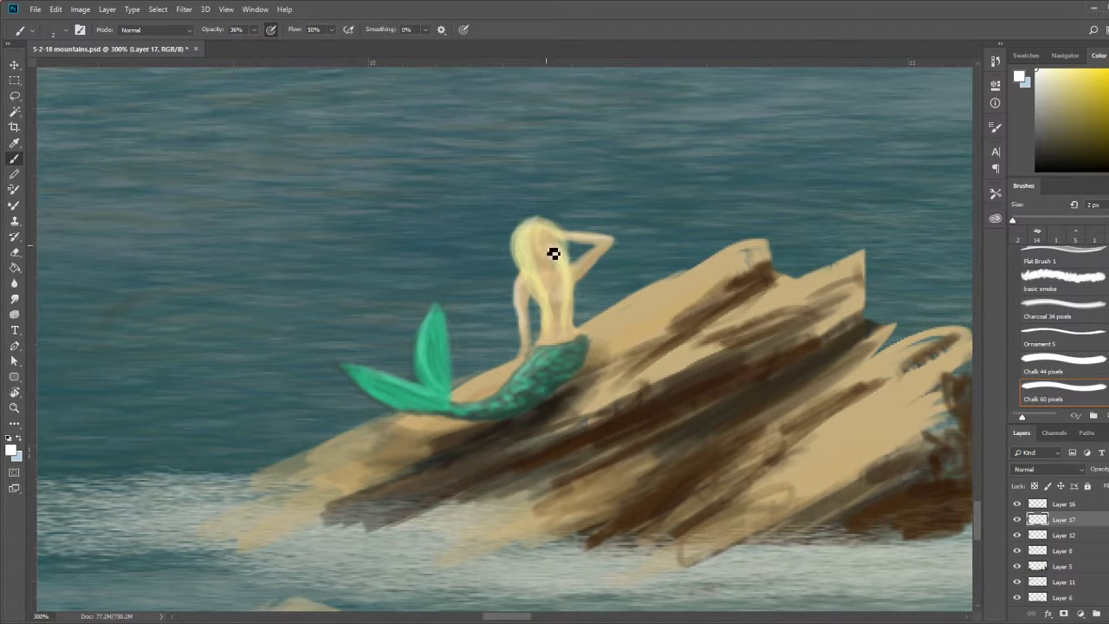
{"action": "key", "text": "bracketleft"}
Sketch a second mermaid with a red tail and tan body beside the first.
{"action": "scroll", "coordinate": [574, 347], "scroll_direction": "down", "scroll_amount": 7}
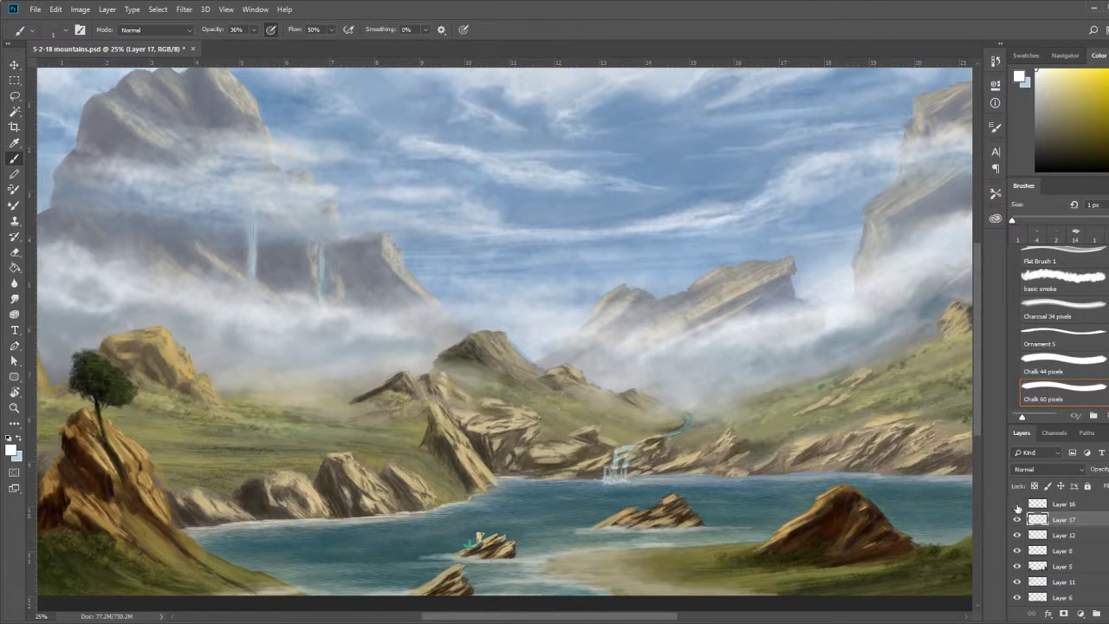
{"action": "key", "text": "v"}
{"action": "scroll", "coordinate": [562, 529], "scroll_direction": "down", "scroll_amount": 1}
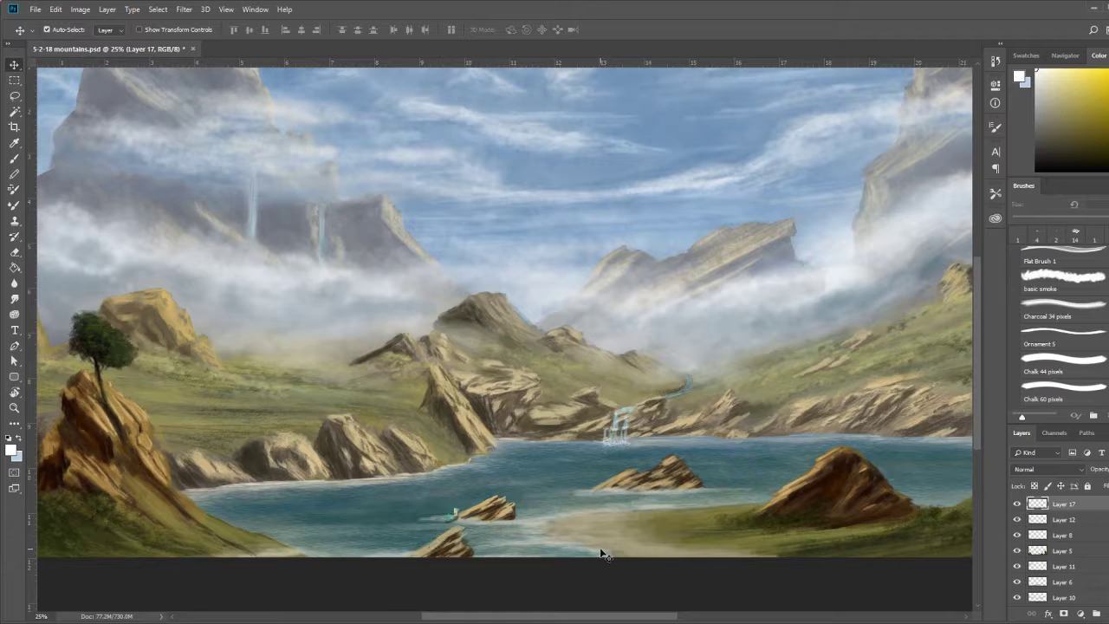
{"action": "key", "text": "b"}
{"action": "scroll", "coordinate": [631, 526], "scroll_direction": "up", "scroll_amount": 4}
{"action": "left_click", "coordinate": [678, 425], "text": "alt"}
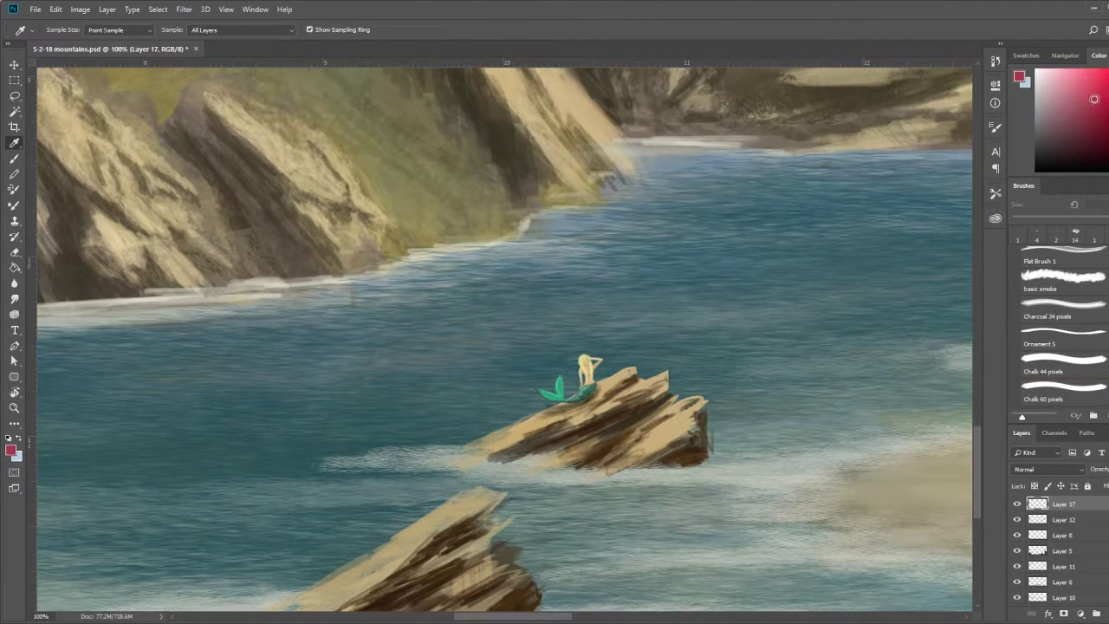
{"action": "mouse_move", "coordinate": [677, 423]}
{"action": "left_mouse_down"}
{"action": "mouse_move", "coordinate": [659, 488]}
{"action": "mouse_move", "coordinate": [638, 485]}
{"action": "left_mouse_up"}
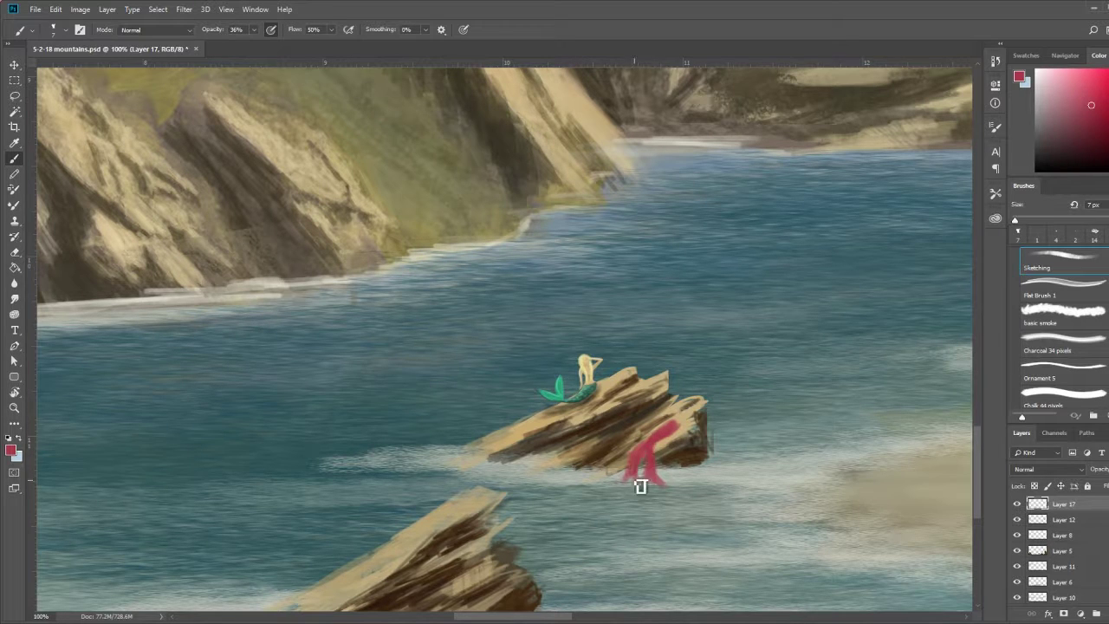
{"action": "left_click", "coordinate": [675, 440], "text": "alt"}
{"action": "scroll", "coordinate": [700, 426], "scroll_direction": "up", "scroll_amount": 2}
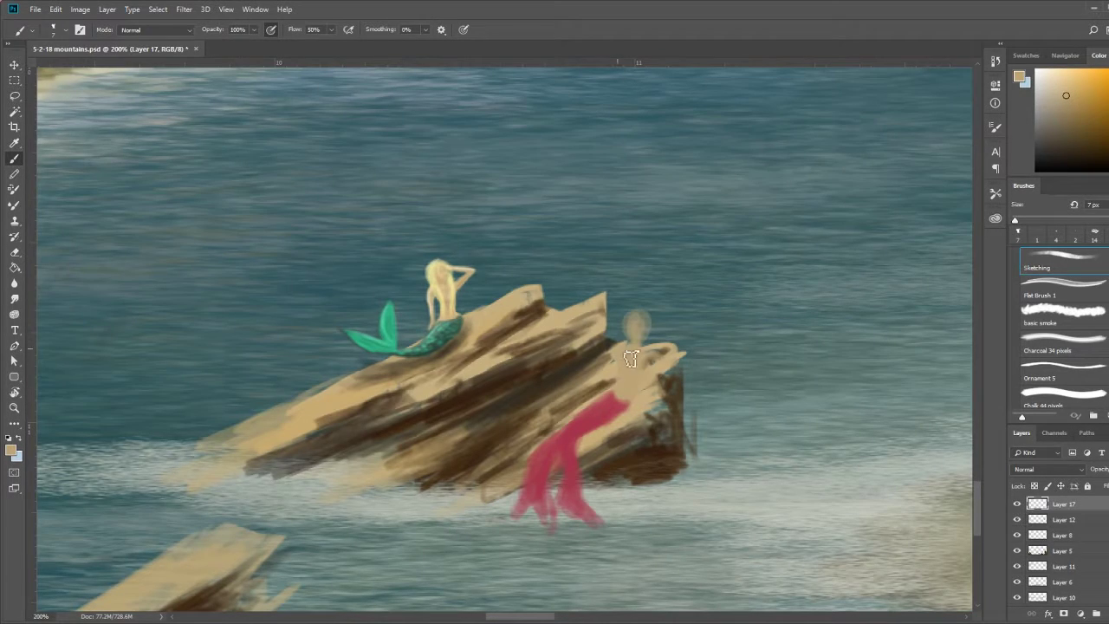
{"action": "mouse_move", "coordinate": [630, 358]}
{"action": "left_mouse_down"}
{"action": "mouse_move", "coordinate": [613, 358]}
{"action": "mouse_move", "coordinate": [638, 408]}
{"action": "left_mouse_up"}
Sample the red tail and tan rock colours to continue the second mermaid.
{"action": "key", "text": "i"}
{"action": "left_click", "coordinate": [540, 470]}
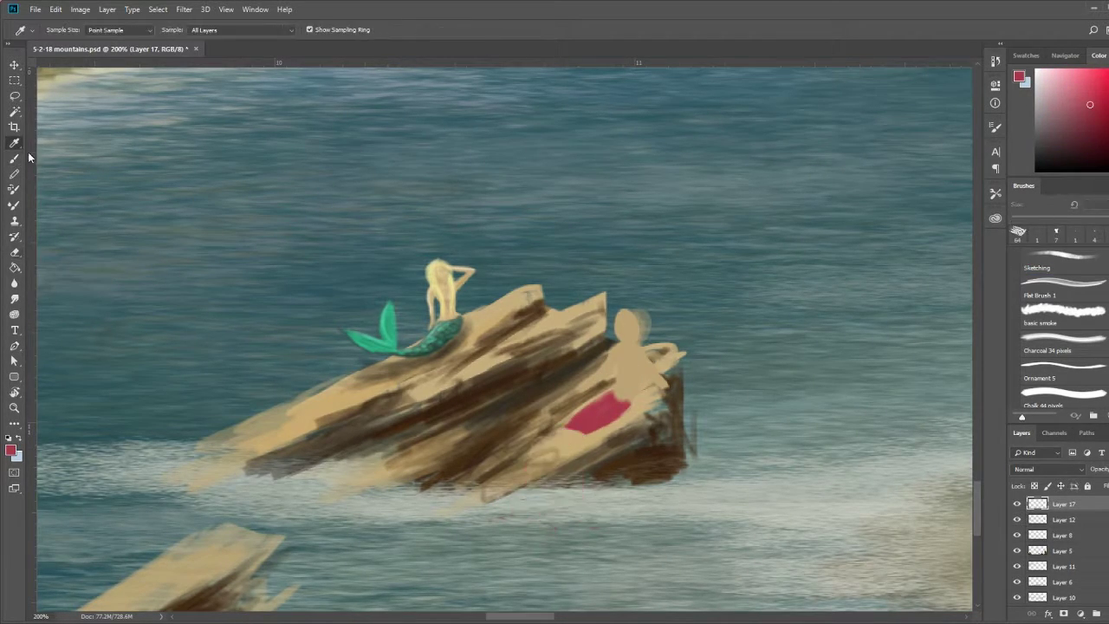
{"action": "left_click", "coordinate": [15, 157]}
{"action": "scroll", "coordinate": [658, 428], "scroll_direction": "down", "scroll_amount": 5}
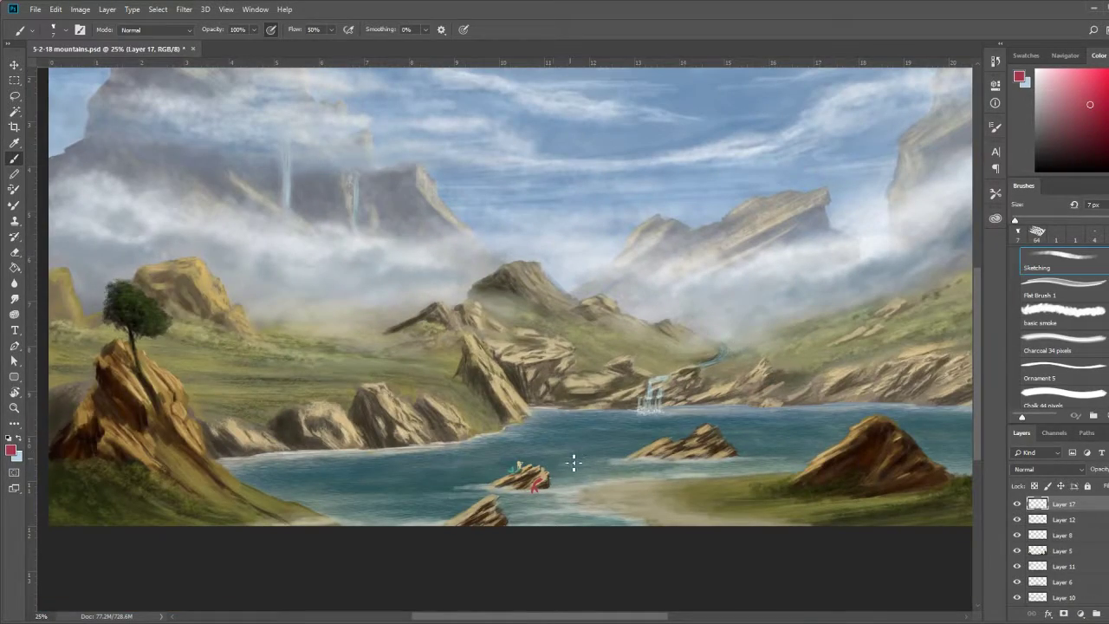
{"action": "scroll", "coordinate": [574, 463], "scroll_direction": "up", "scroll_amount": 1}
{"action": "scroll", "coordinate": [574, 462], "scroll_direction": "up", "scroll_amount": 3}
{"action": "left_click", "coordinate": [555, 472], "text": "alt"}
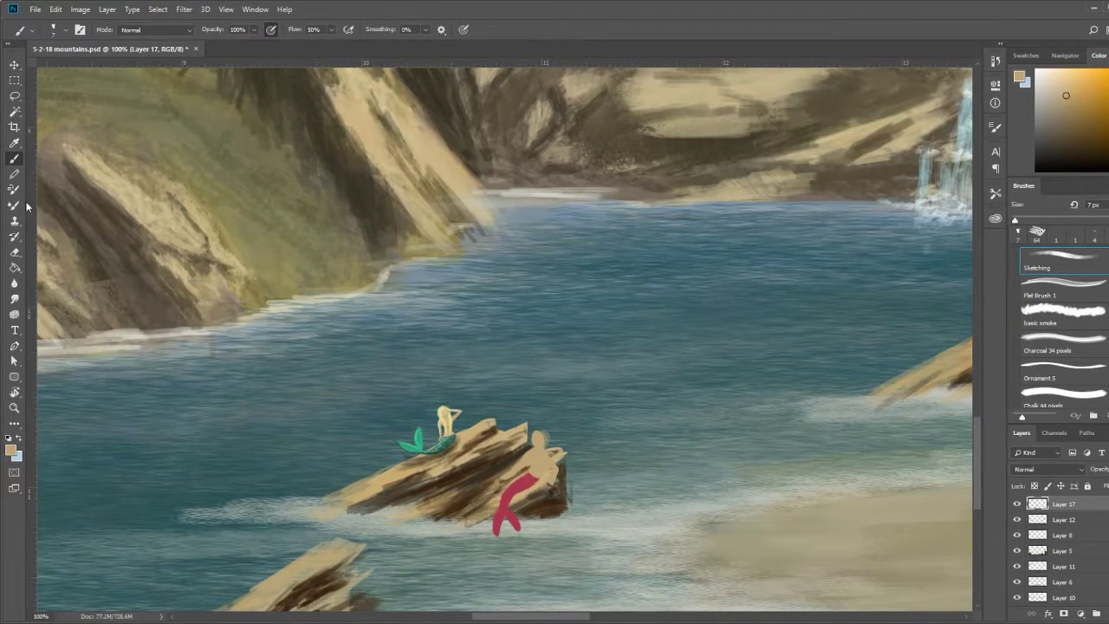
{"action": "key", "text": "Delete"}
{"action": "scroll", "coordinate": [542, 442], "scroll_direction": "down", "scroll_amount": 5}
Paint a few small white birds in the sky with a fine white brush.
{"action": "key", "text": "d"}
{"action": "key", "text": "x"}
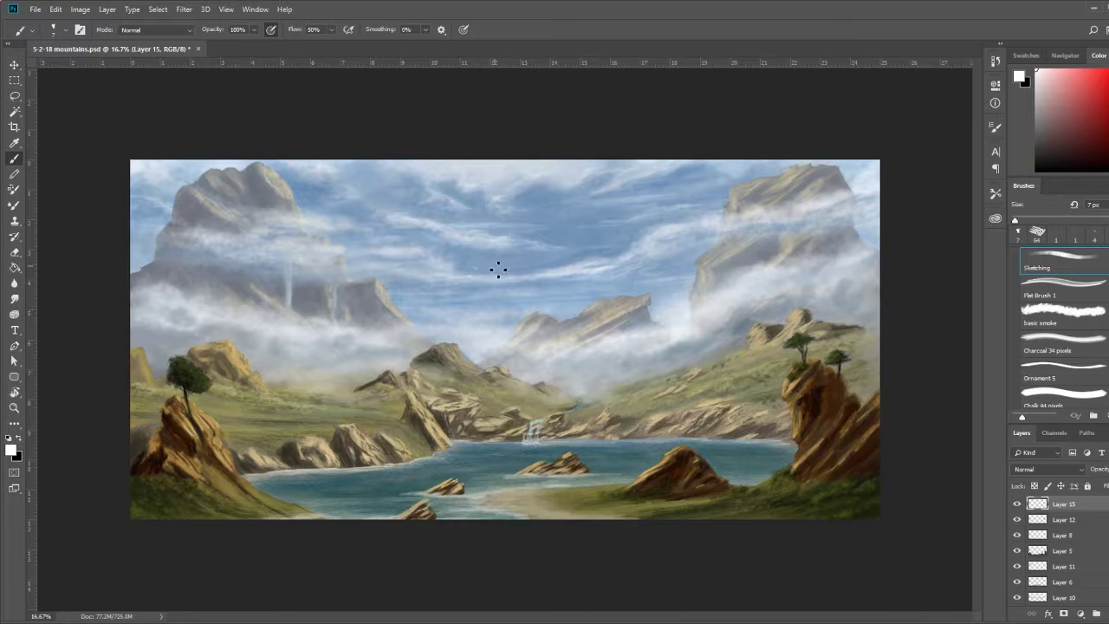
{"action": "scroll", "coordinate": [459, 303], "scroll_direction": "up", "scroll_amount": 3}
{"action": "key", "text": "period"}
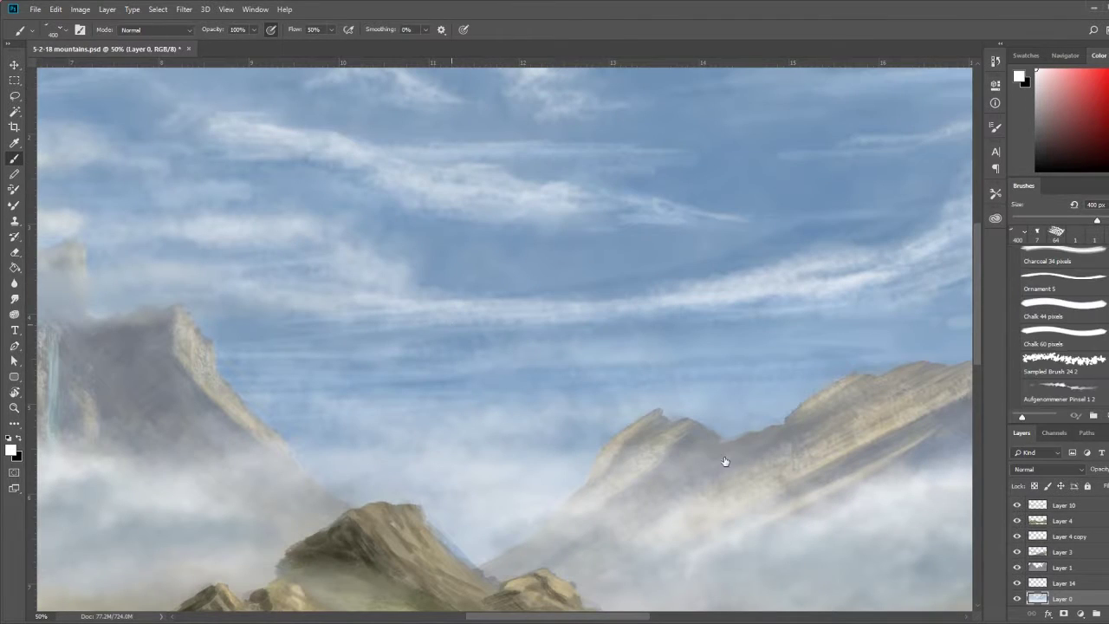
{"action": "key", "text": "ctrl+shift+alt+n"}
{"action": "scroll", "coordinate": [481, 281], "scroll_direction": "up", "scroll_amount": 2}
{"action": "left_click_drag", "start_coordinate": [443, 216], "coordinate": [479, 202]}
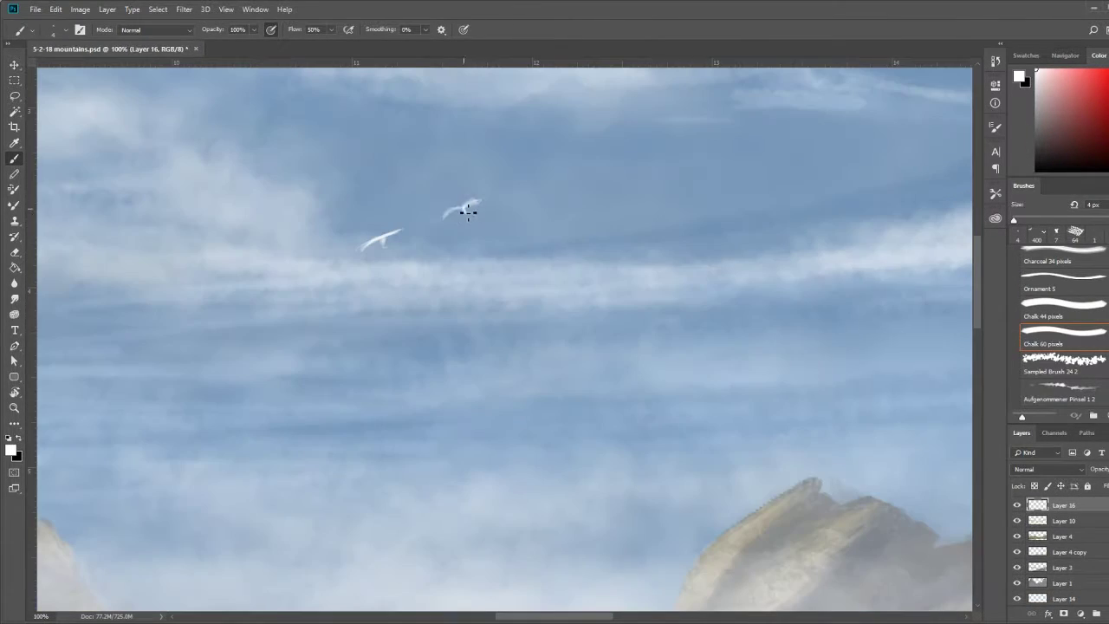
{"action": "scroll", "coordinate": [447, 277], "scroll_direction": "down", "scroll_amount": 4}
{"action": "scroll", "coordinate": [594, 321], "scroll_direction": "up", "scroll_amount": 2}
{"action": "scroll", "coordinate": [534, 225], "scroll_direction": "up", "scroll_amount": 2}
{"action": "left_click_drag", "start_coordinate": [584, 239], "coordinate": [578, 257]}
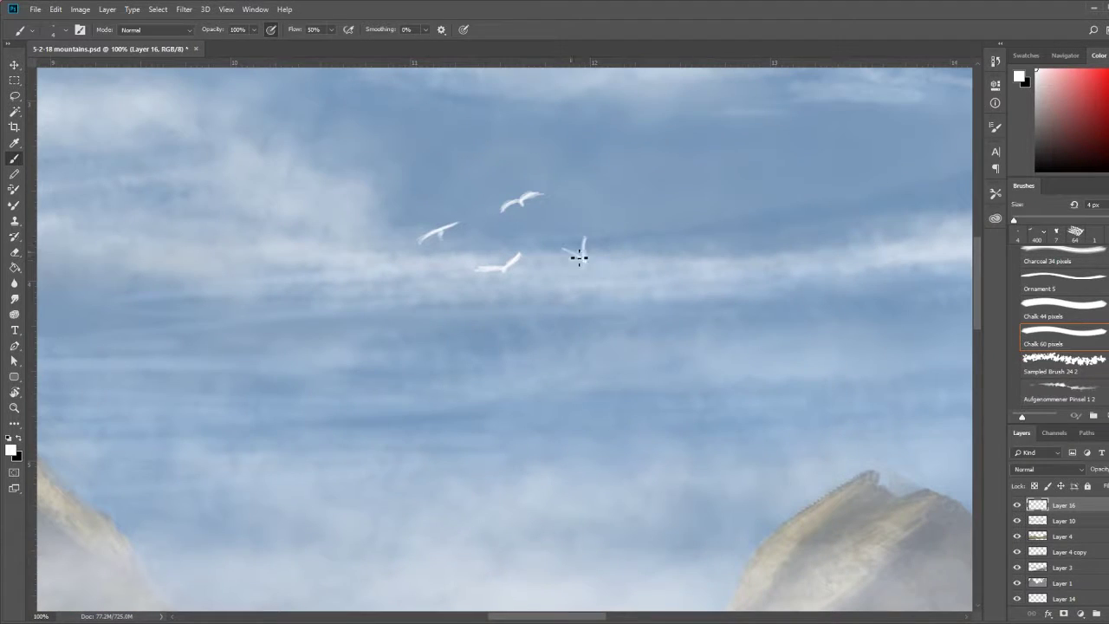
Duplicate the birds, shift the copy down-left and rotate it about 29 degrees.
{"action": "left_click_drag", "start_coordinate": [445, 233], "coordinate": [292, 332]}
{"action": "key", "text": "ctrl+t"}
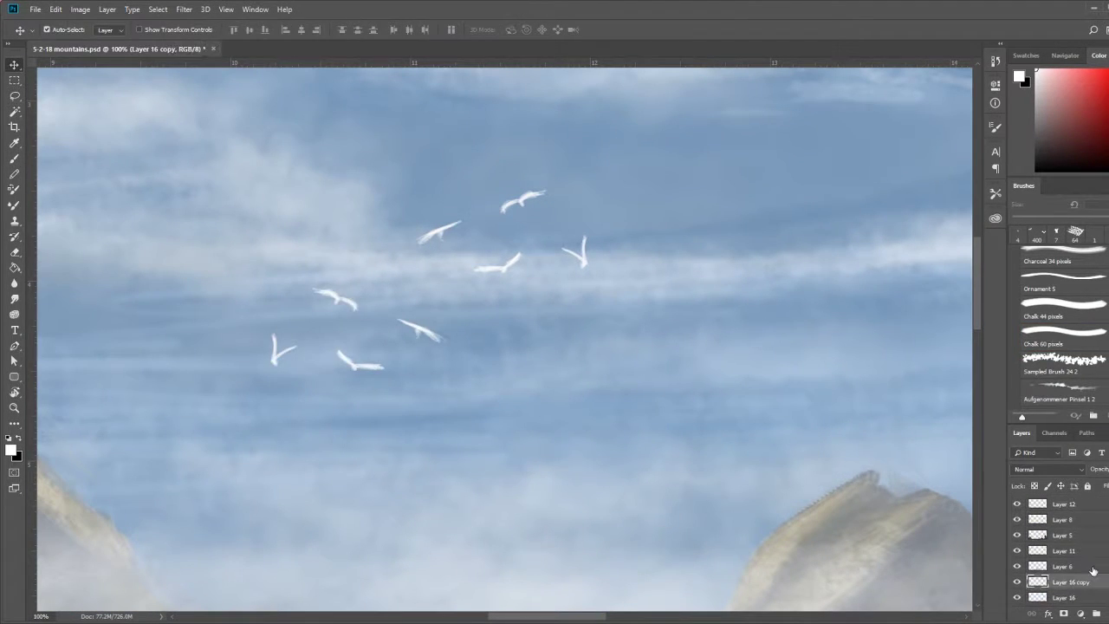
{"action": "left_click_drag", "start_coordinate": [357, 290], "coordinate": [338, 295]}
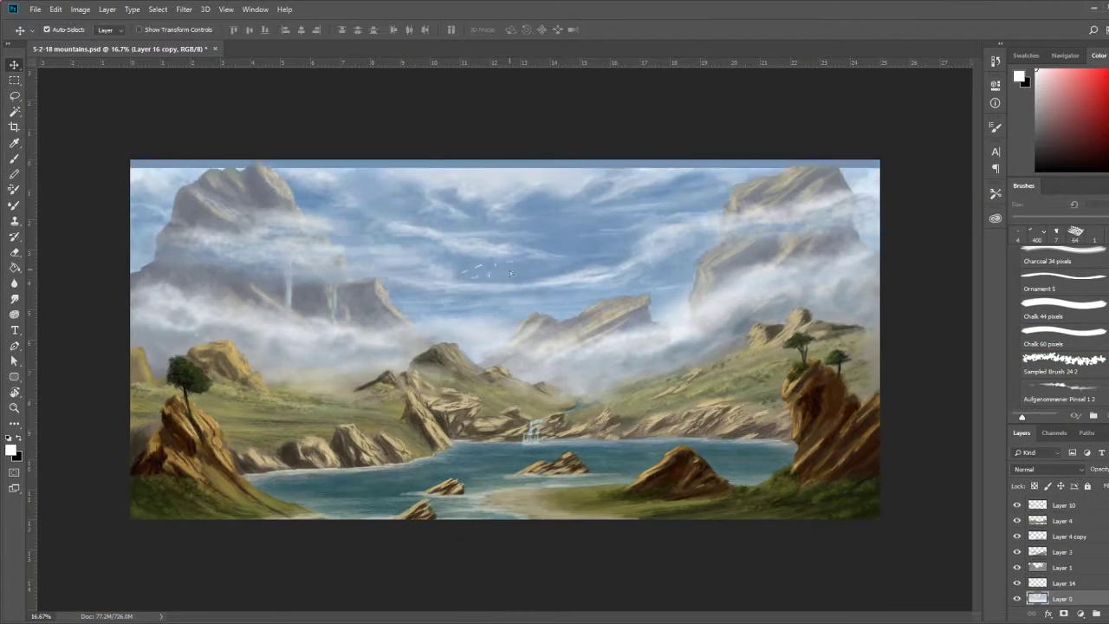
{"action": "key", "text": "ctrl+0"}
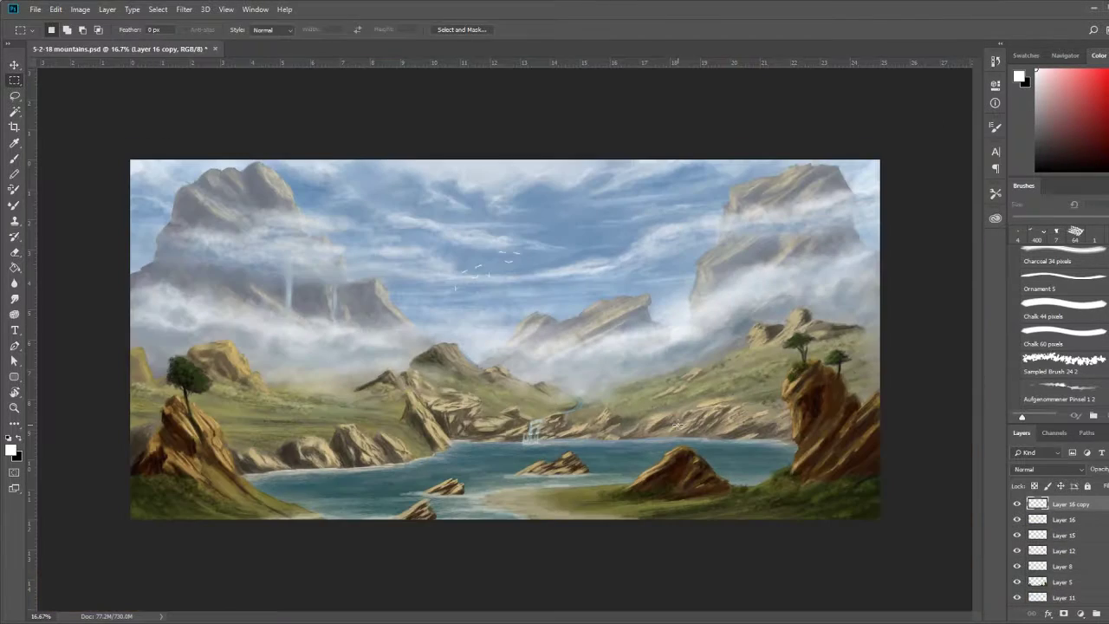
{"action": "scroll", "coordinate": [448, 250], "scroll_direction": "up", "scroll_amount": 3}
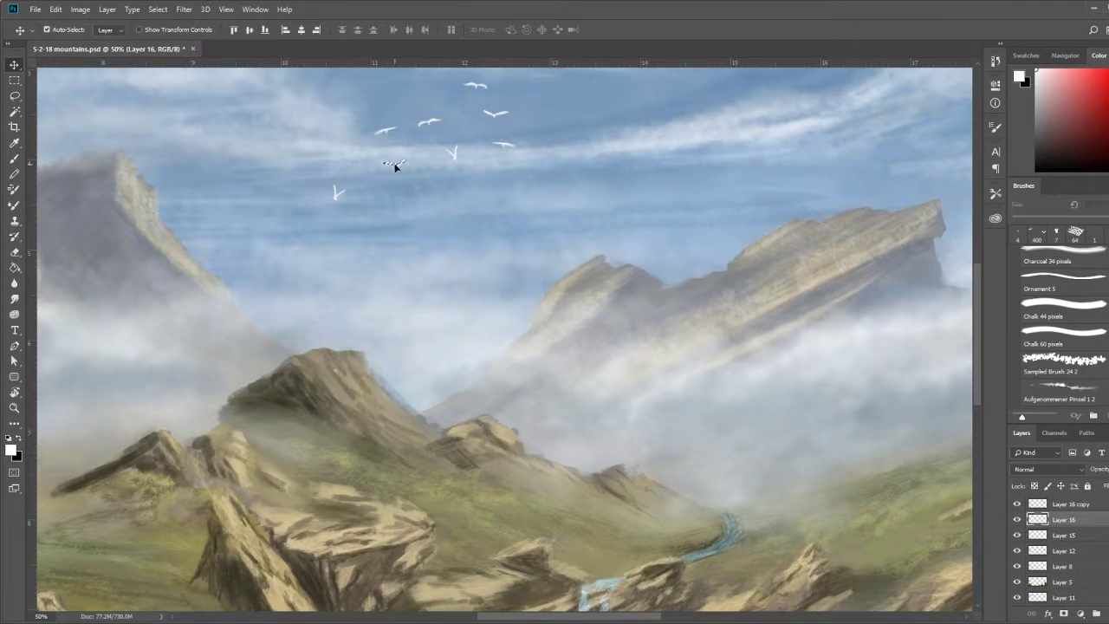
{"action": "key", "text": "ctrl+0"}
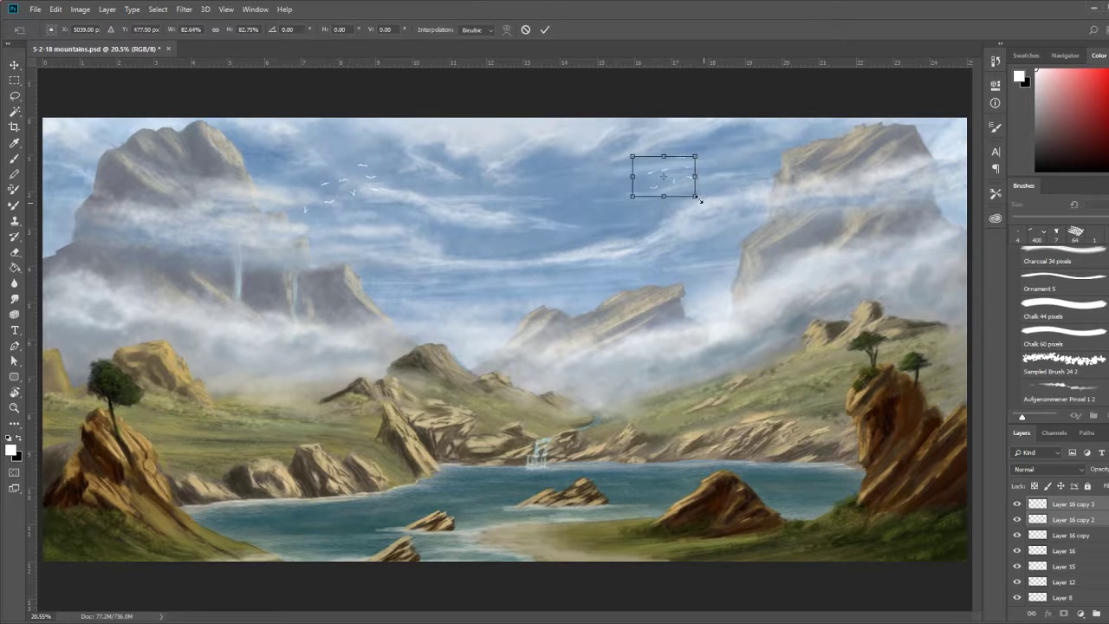
Sample the tan rock colour, switch to near-black, and shrink the brush for fine rock detail.
{"action": "key", "text": "ctrl+minus"}
{"action": "scroll", "coordinate": [1061, 546], "scroll_direction": "down", "scroll_amount": 5}
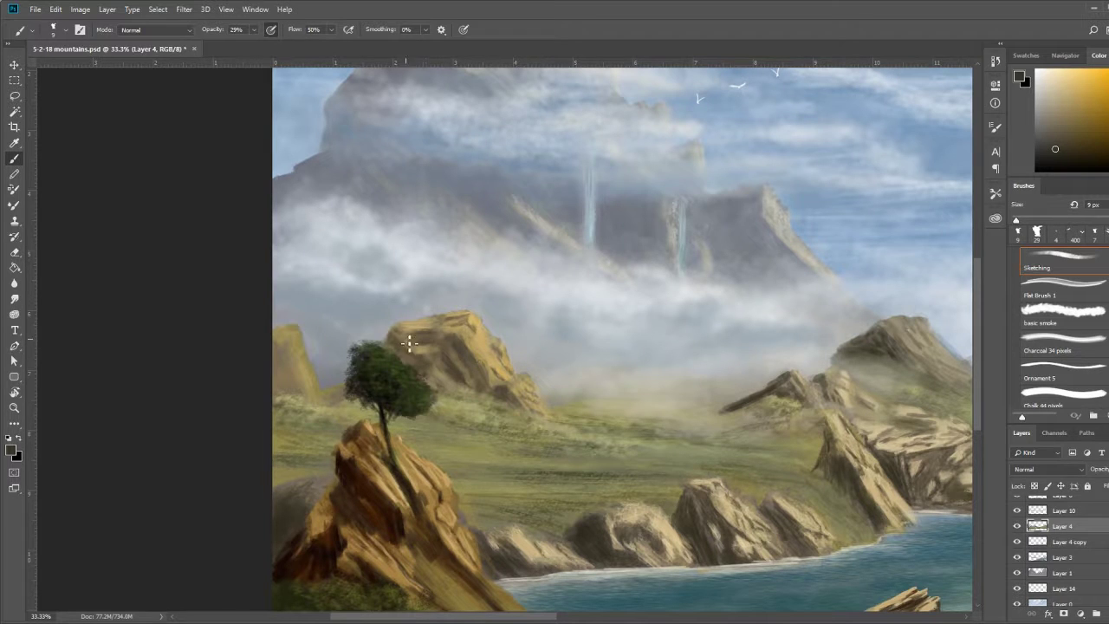
{"action": "left_click", "coordinate": [309, 362], "text": "alt"}
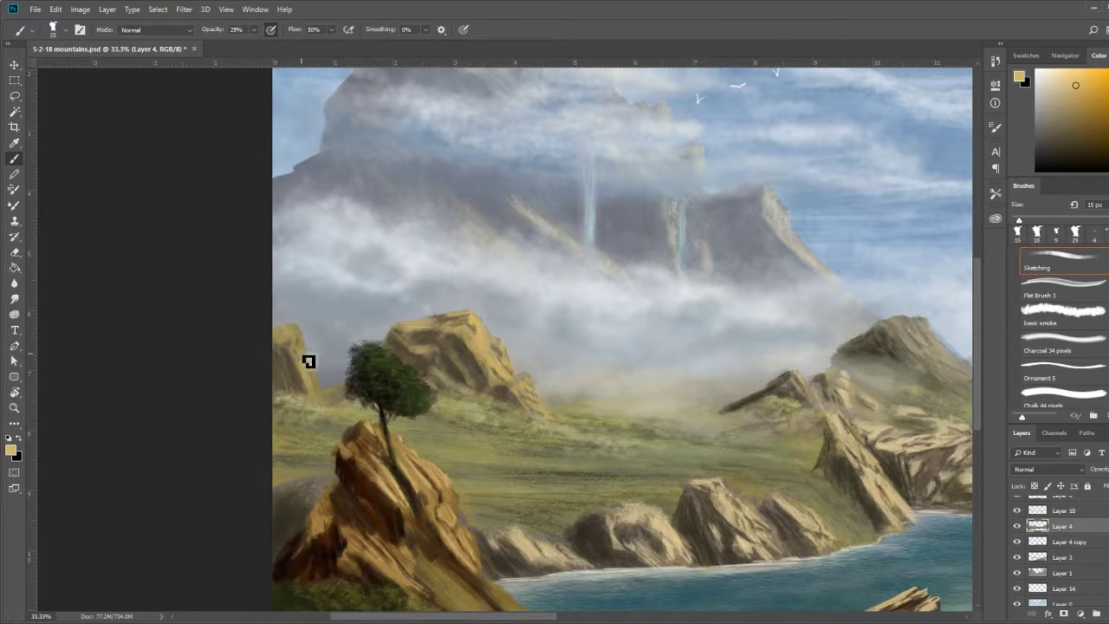
{"action": "left_click", "coordinate": [89, 168], "text": "alt"}
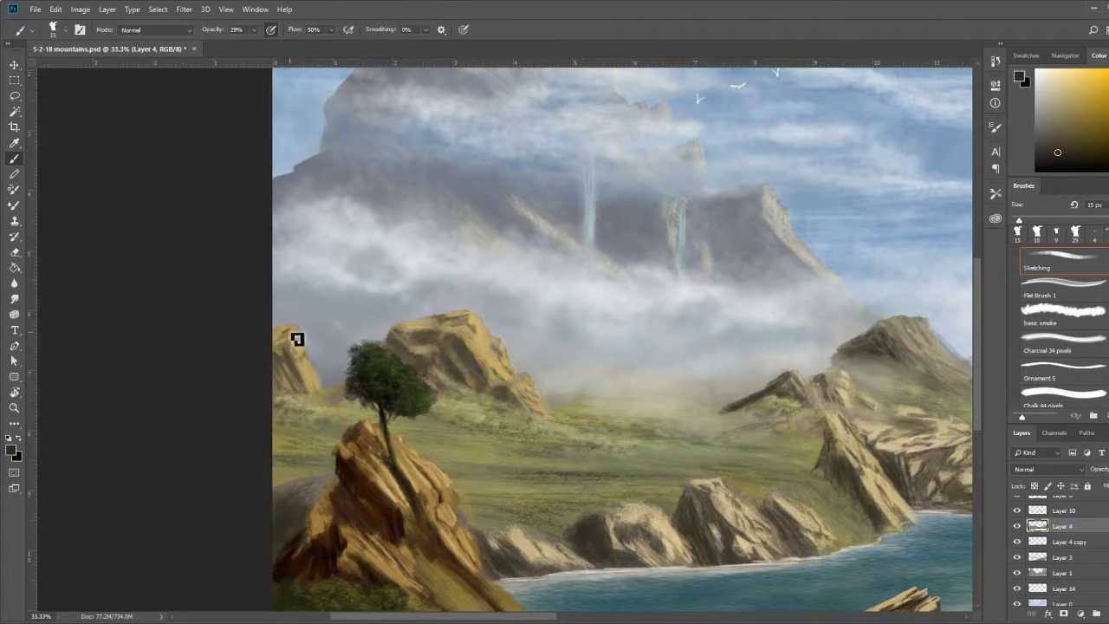
{"action": "key", "text": "ctrl+minus"}
{"action": "key", "text": "ctrl+minus"}
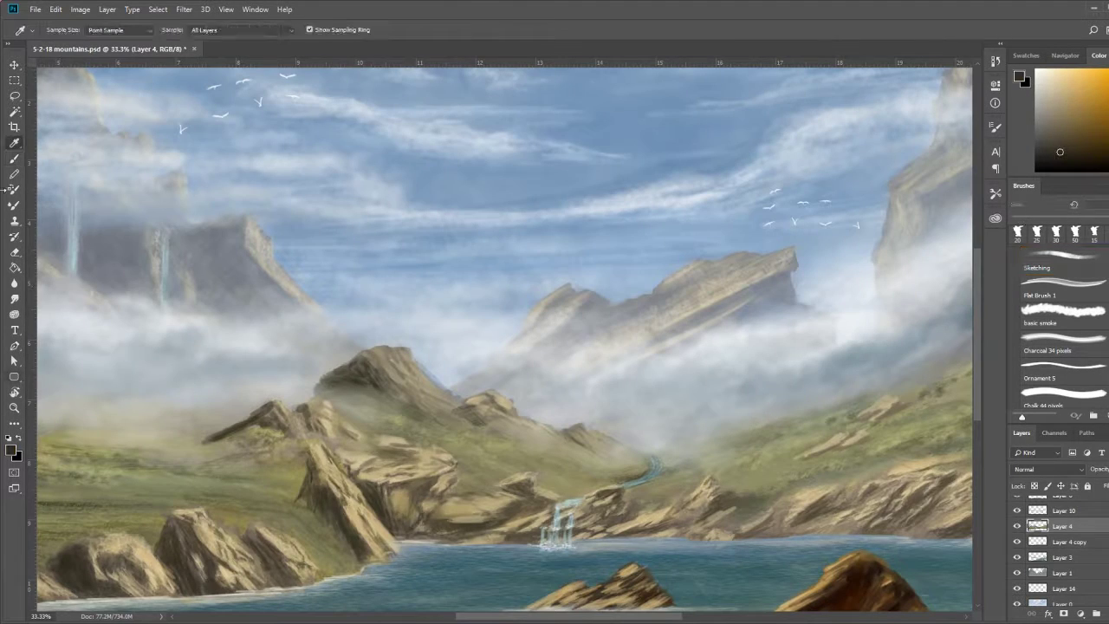
{"action": "key", "text": "bracketleft"}
{"action": "key", "text": "bracketleft"}
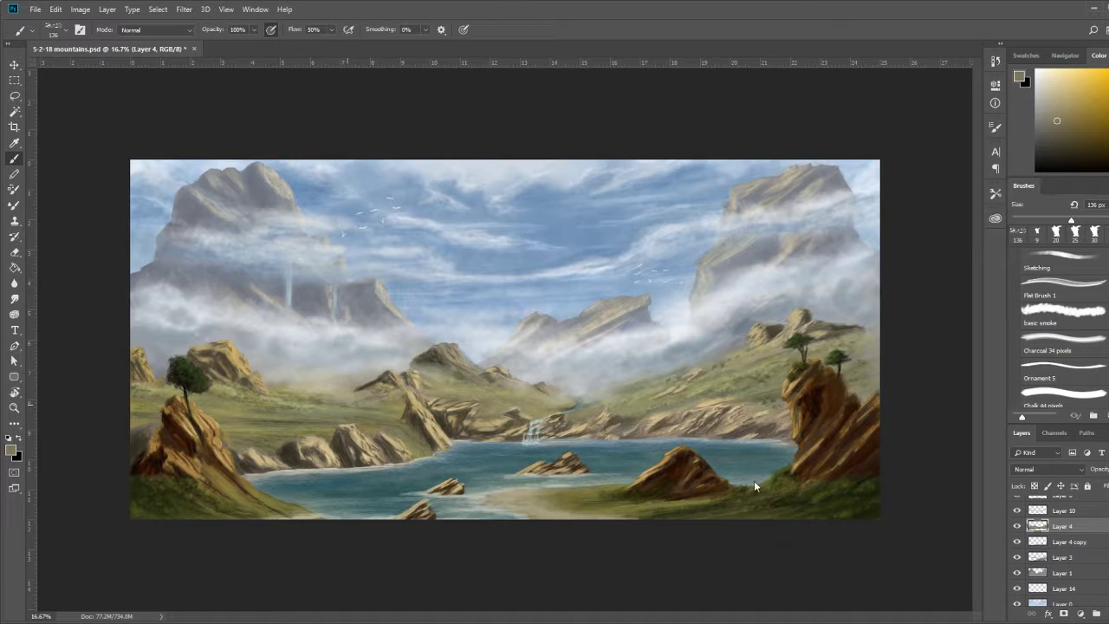
Paint dark green foliage on the middle hills and olive grass on the left hillside.
{"action": "left_click_drag", "start_coordinate": [503, 385], "coordinate": [476, 396]}
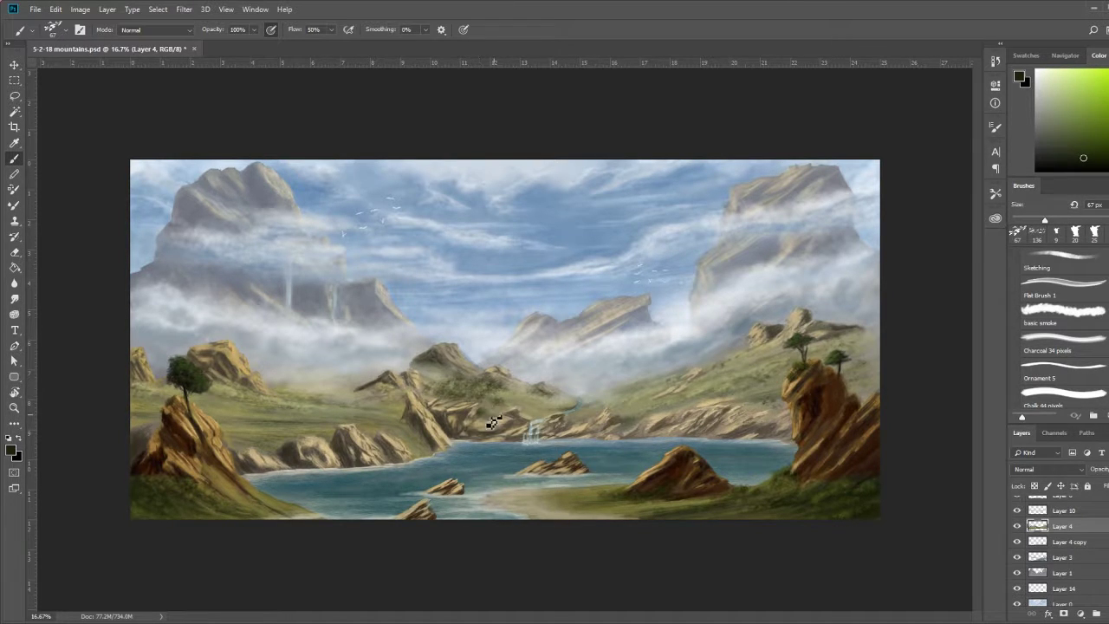
{"action": "left_click", "coordinate": [503, 390], "text": "alt"}
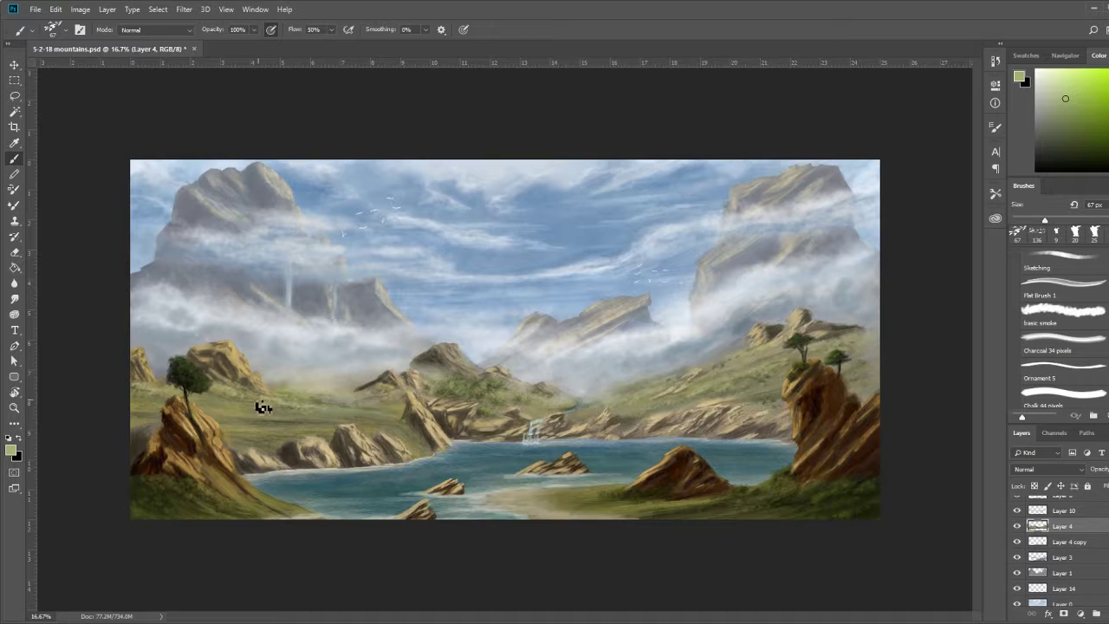
{"action": "mouse_move", "coordinate": [262, 407]}
{"action": "left_mouse_down"}
{"action": "mouse_move", "coordinate": [240, 384]}
{"action": "mouse_move", "coordinate": [316, 383]}
{"action": "left_mouse_up"}
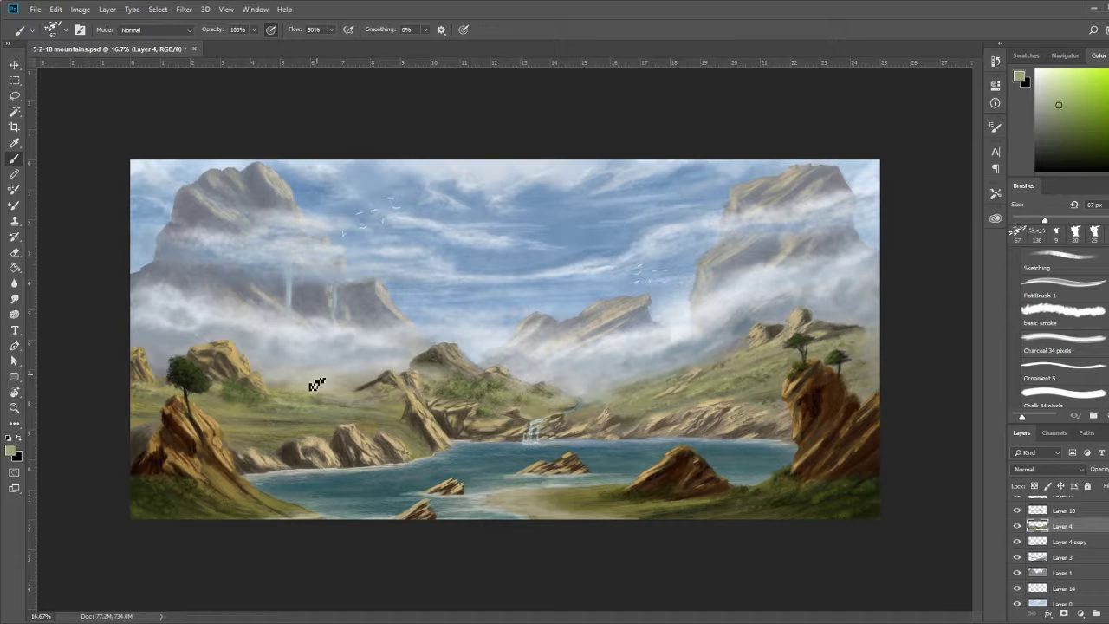
On Layer 1, brighten the misty mountain faces, then add new Layer 17 above it.
{"action": "left_click", "coordinate": [747, 438], "text": "ctrl"}
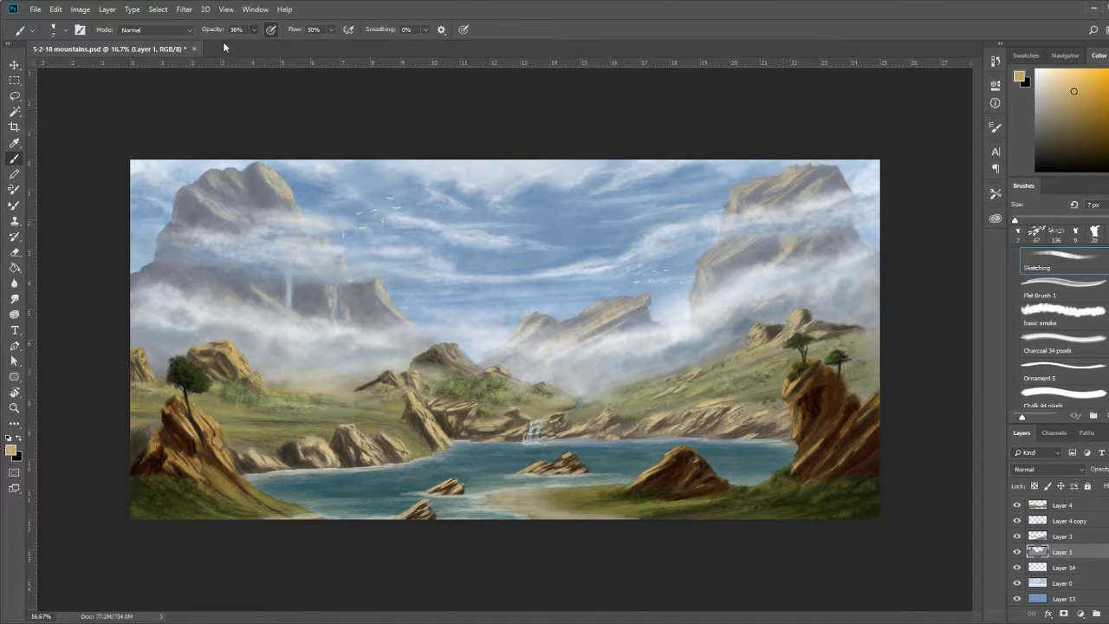
{"action": "key", "text": "bracketright"}
{"action": "key", "text": "bracketright"}
{"action": "key", "text": "bracketright"}
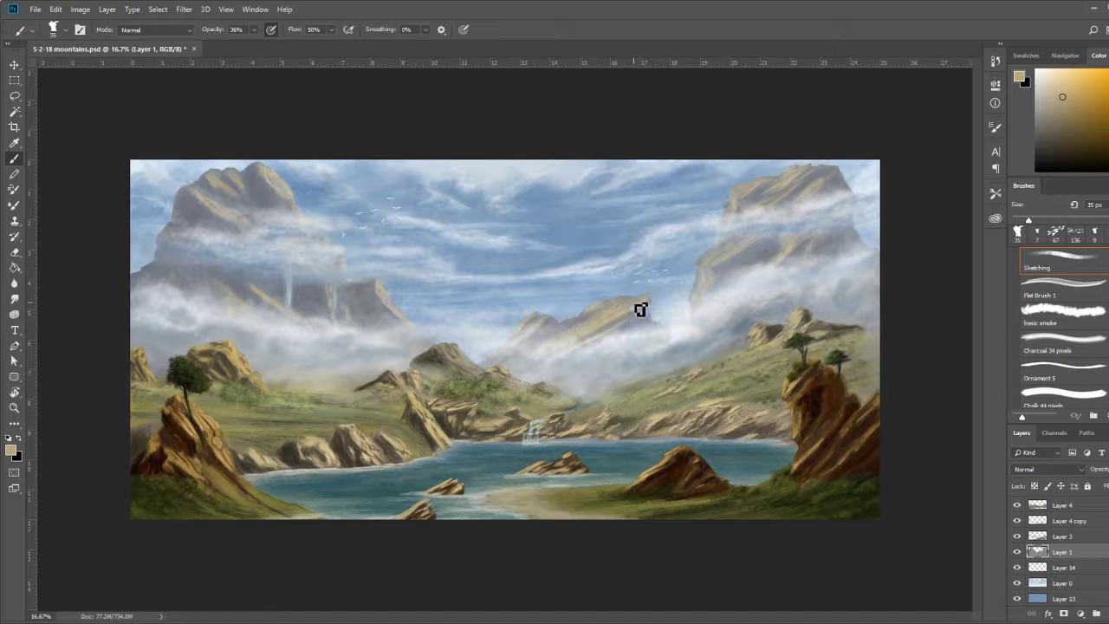
{"action": "left_click", "coordinate": [832, 229], "text": "alt"}
{"action": "left_click", "coordinate": [317, 290], "text": "alt"}
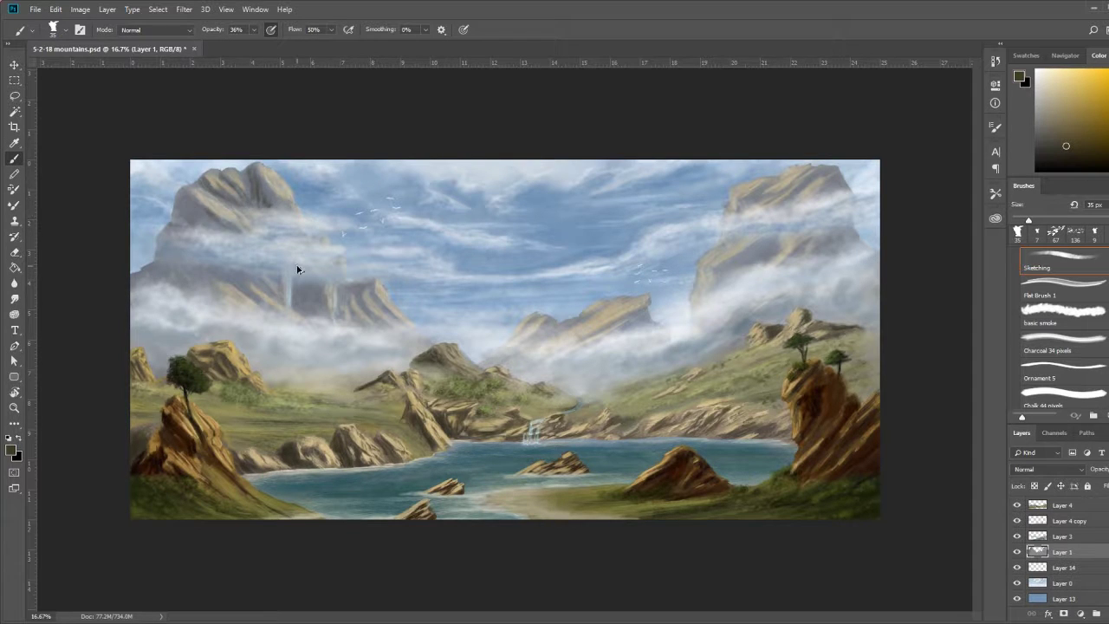
{"action": "left_click_drag", "start_coordinate": [279, 185], "coordinate": [225, 206]}
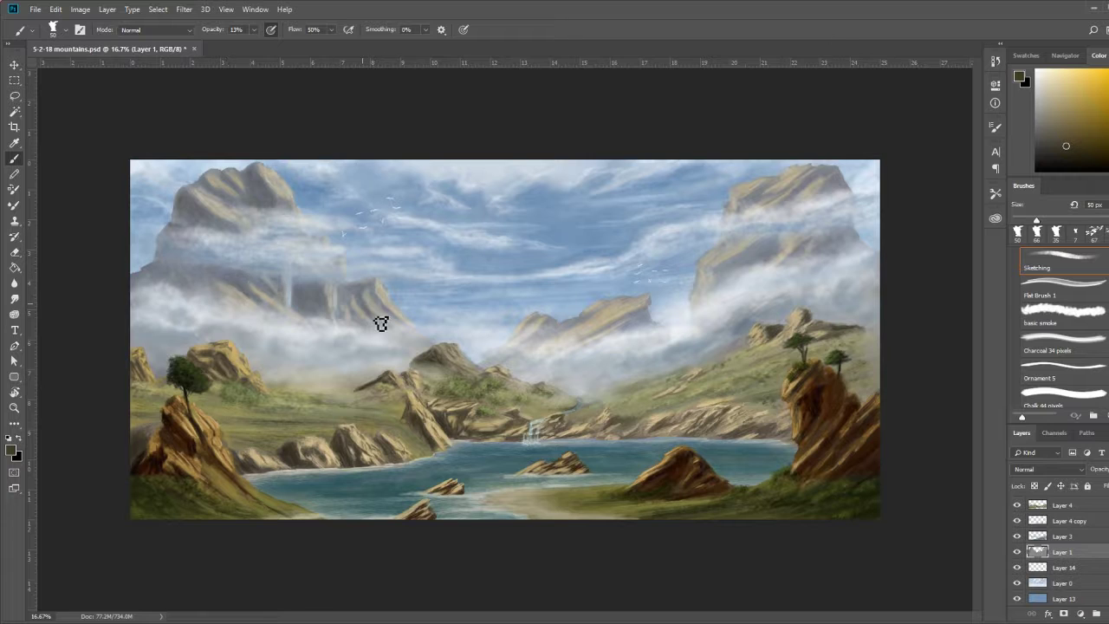
{"action": "left_click_drag", "start_coordinate": [670, 321], "coordinate": [641, 317]}
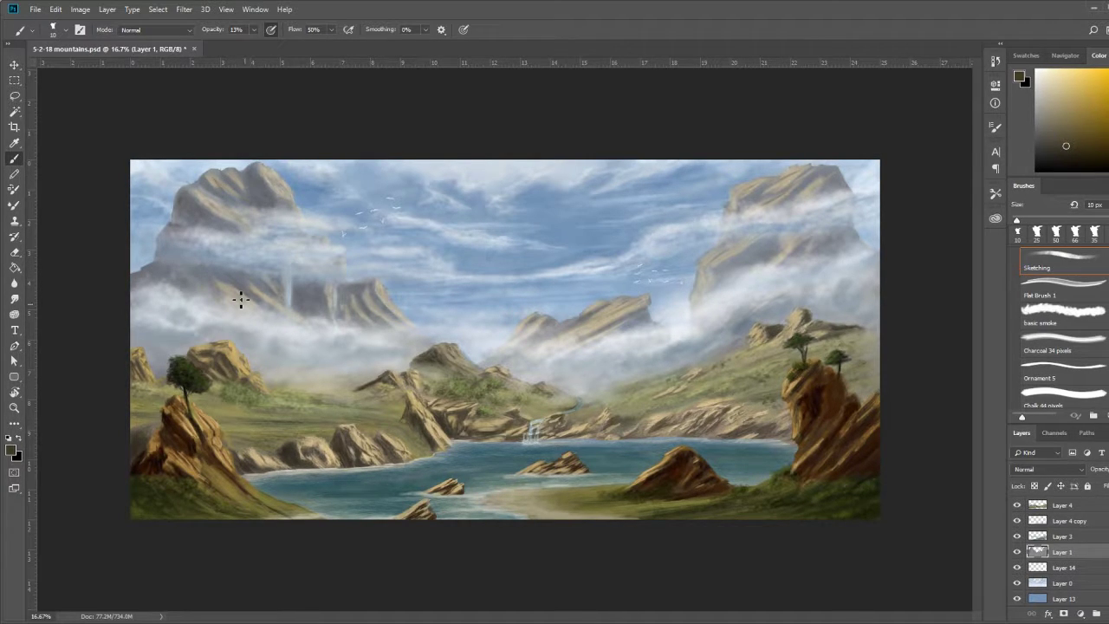
{"action": "key", "text": "bracketright"}
{"action": "key", "text": "bracketright"}
{"action": "key", "text": "bracketright"}
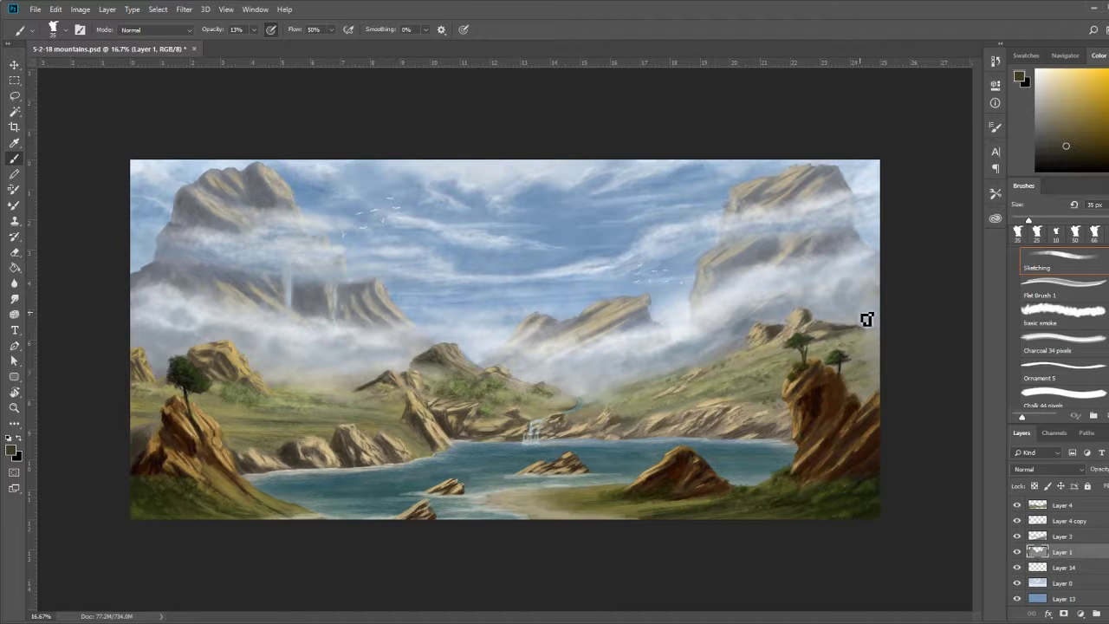
{"action": "left_click", "coordinate": [866, 318], "text": "alt"}
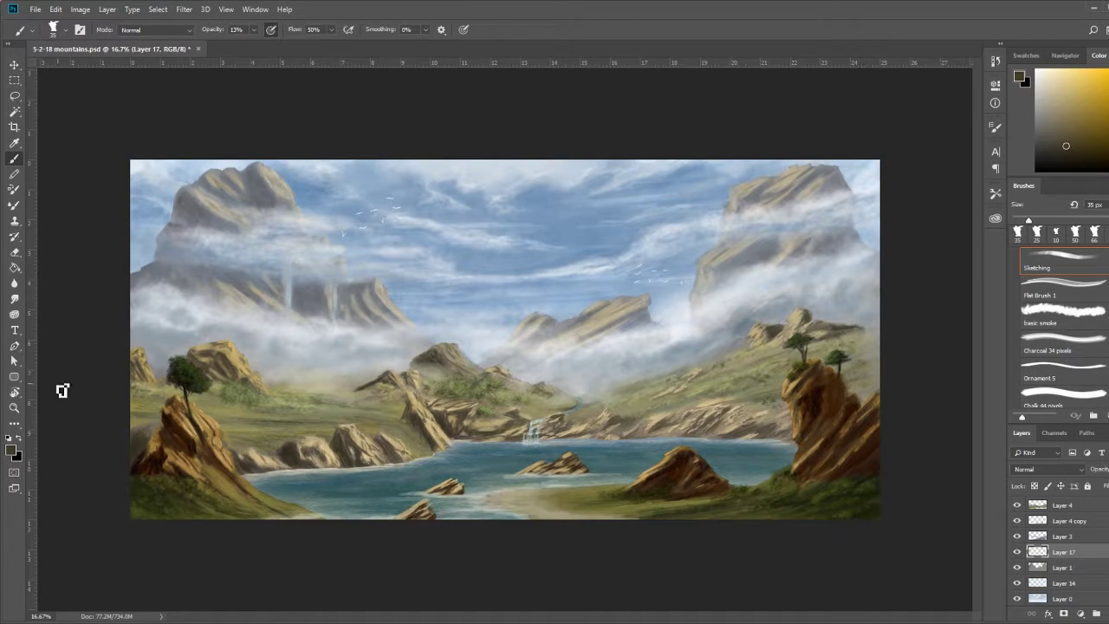
{"action": "key", "text": "ctrl+shift+alt+n"}
Merge the new layer into Layer 1 and paint a dark blue mermaid tail in the water.
{"action": "key", "text": "0"}
{"action": "left_click", "coordinate": [579, 331], "text": "alt"}
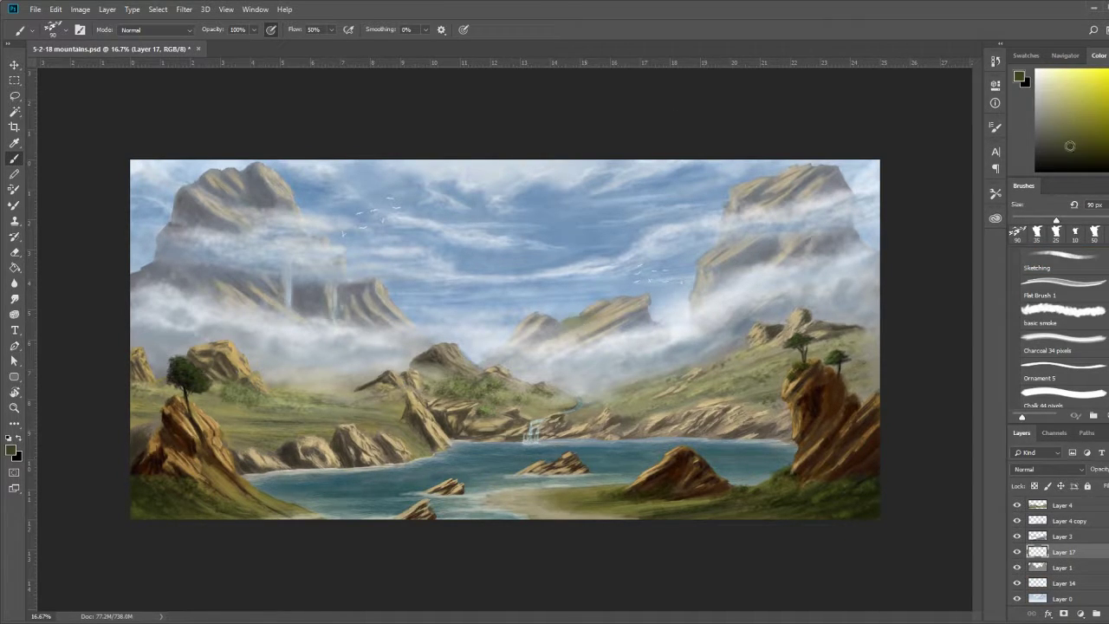
{"action": "key", "text": "ctrl+e"}
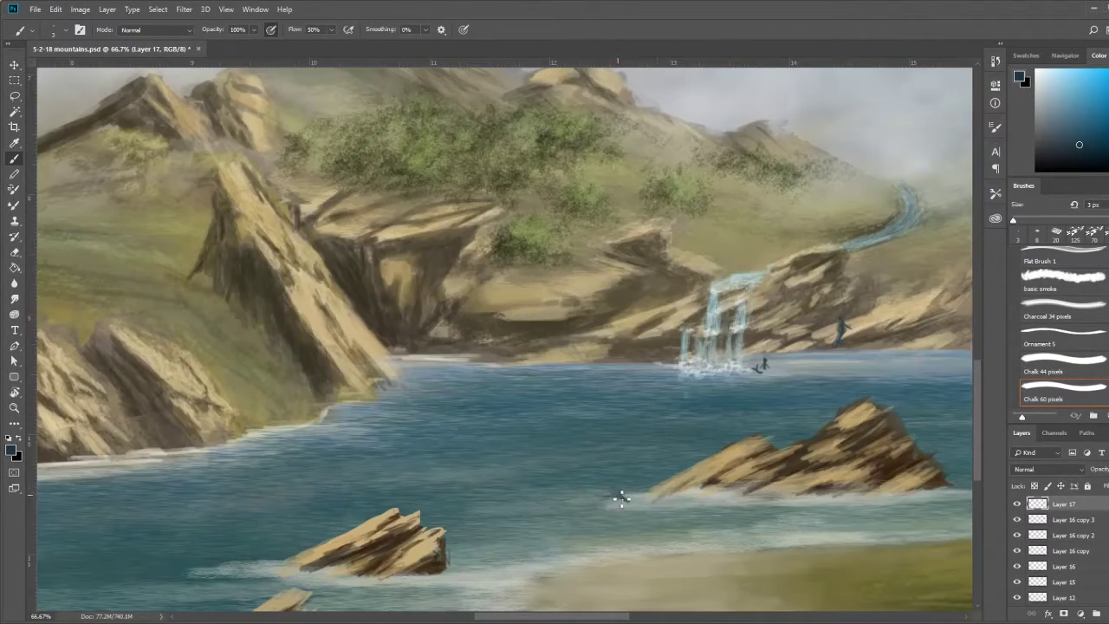
{"action": "key", "text": "bracketright"}
{"action": "key", "text": "bracketright"}
{"action": "key", "text": "bracketright"}
{"action": "left_click_drag", "start_coordinate": [594, 482], "coordinate": [632, 501]}
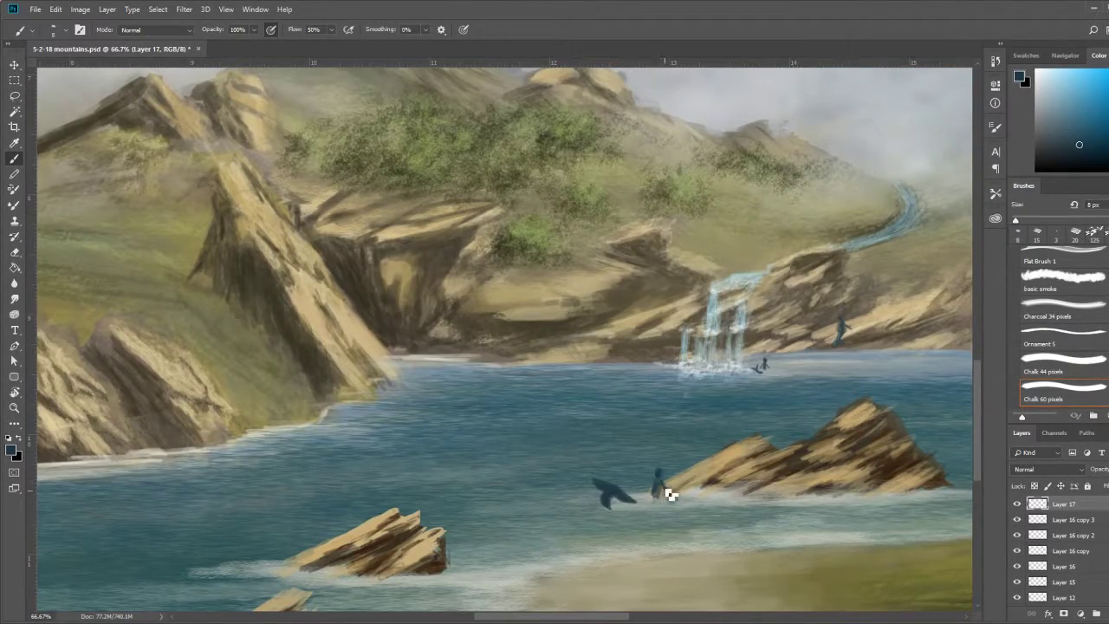
Add light-blue highlights to reshape the mermaid figure in the lake.
{"action": "key", "text": "ctrl+minus"}
{"action": "left_click", "coordinate": [525, 381], "text": "alt"}
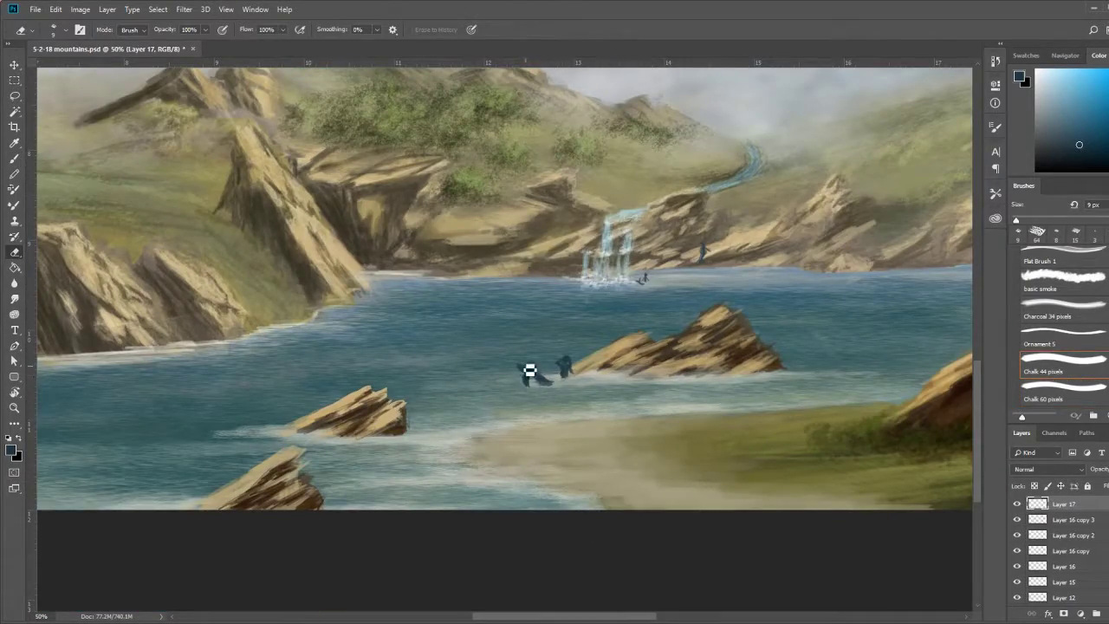
{"action": "key", "text": "ctrl+minus"}
{"action": "key", "text": "ctrl+minus"}
{"action": "key", "text": "ctrl+1"}
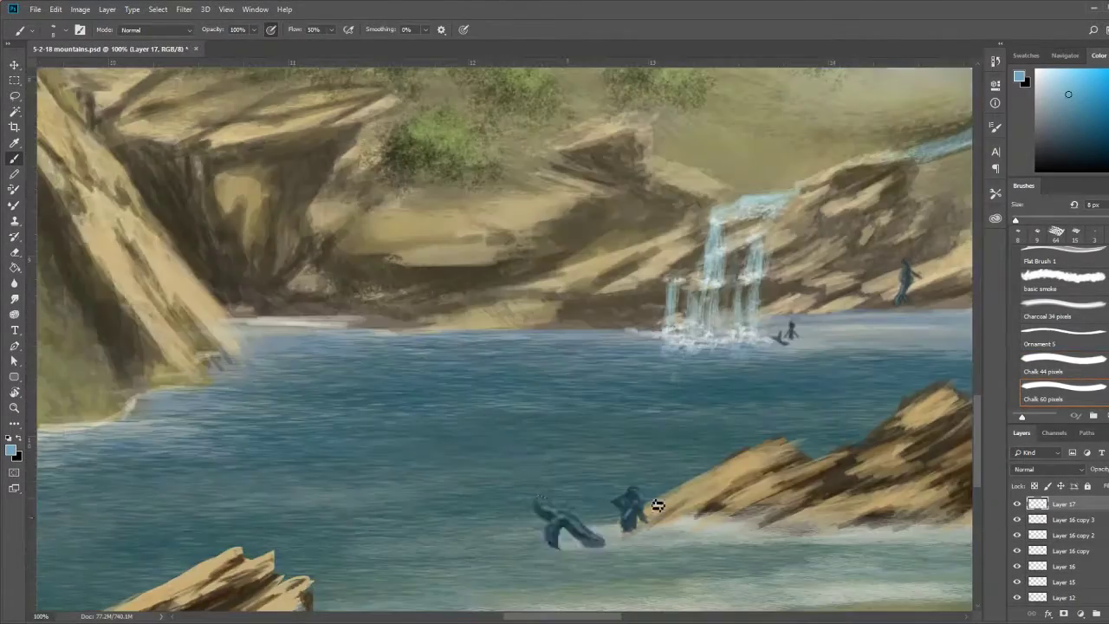
{"action": "key", "text": "v"}
{"action": "key", "text": "b"}
{"action": "key", "text": "ctrl+plus"}
{"action": "left_click_drag", "start_coordinate": [592, 315], "coordinate": [664, 297]}
{"action": "left_click_drag", "start_coordinate": [607, 276], "coordinate": [684, 303]}
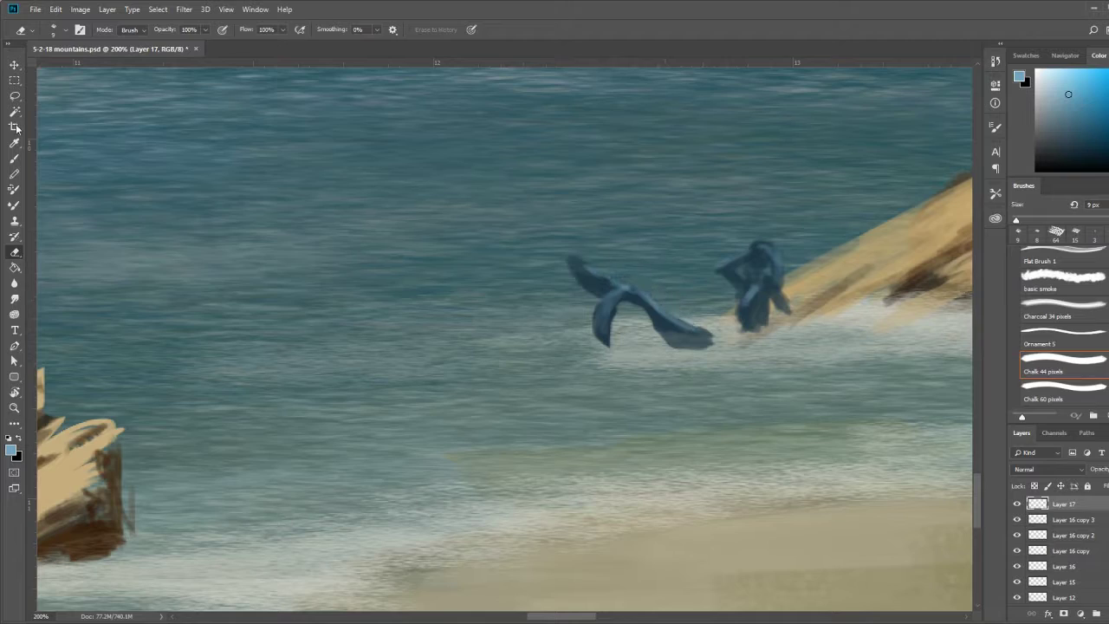
{"action": "mouse_move", "coordinate": [580, 260]}
{"action": "left_mouse_down"}
{"action": "mouse_move", "coordinate": [759, 294]}
{"action": "mouse_move", "coordinate": [677, 377]}
{"action": "left_mouse_up"}
Highlight the standing figure's leg by the waterfall and darken the water around the mermaid's base.
{"action": "key", "text": "ctrl+0"}
{"action": "scroll", "coordinate": [320, 474], "scroll_direction": "up", "scroll_amount": 5}
{"action": "left_click", "coordinate": [698, 343], "text": "alt"}
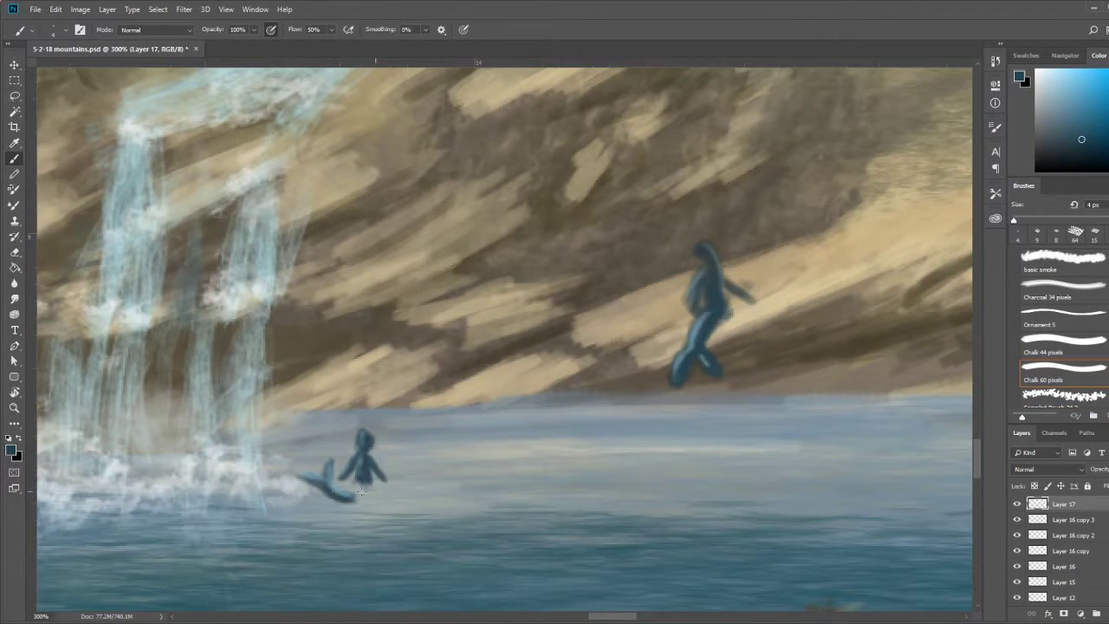
{"action": "scroll", "coordinate": [364, 468], "scroll_direction": "up", "scroll_amount": 5}
{"action": "left_click_drag", "start_coordinate": [753, 438], "coordinate": [637, 459]}
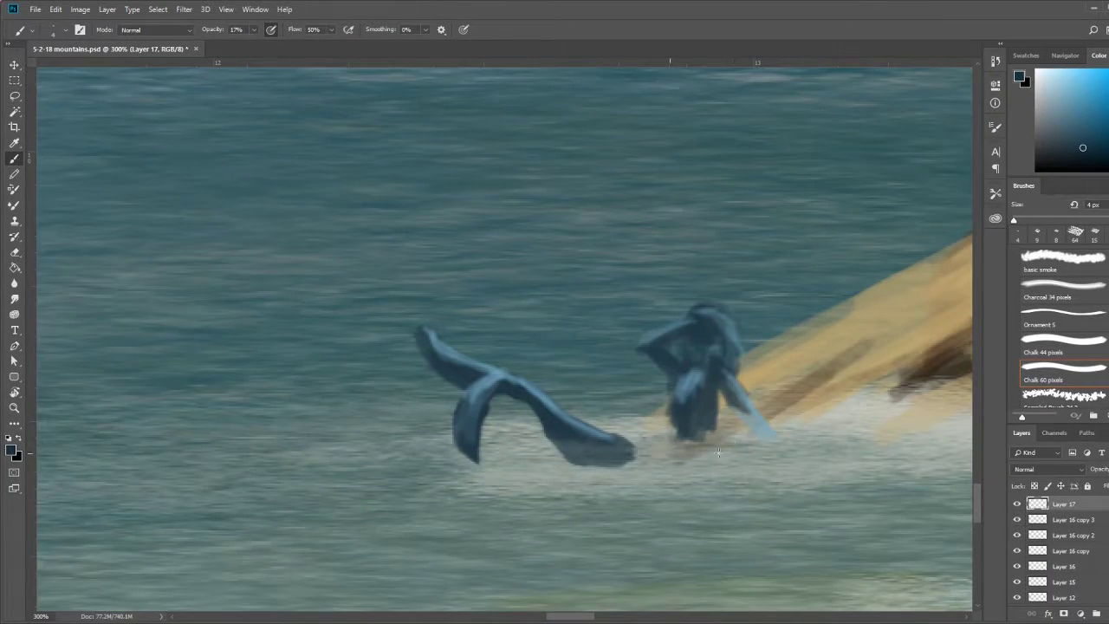
{"action": "mouse_move", "coordinate": [719, 467]}
{"action": "left_mouse_down"}
{"action": "mouse_move", "coordinate": [450, 467]}
{"action": "mouse_move", "coordinate": [580, 477]}
{"action": "left_mouse_up"}
{"action": "scroll", "coordinate": [550, 451], "scroll_direction": "down", "scroll_amount": 5}
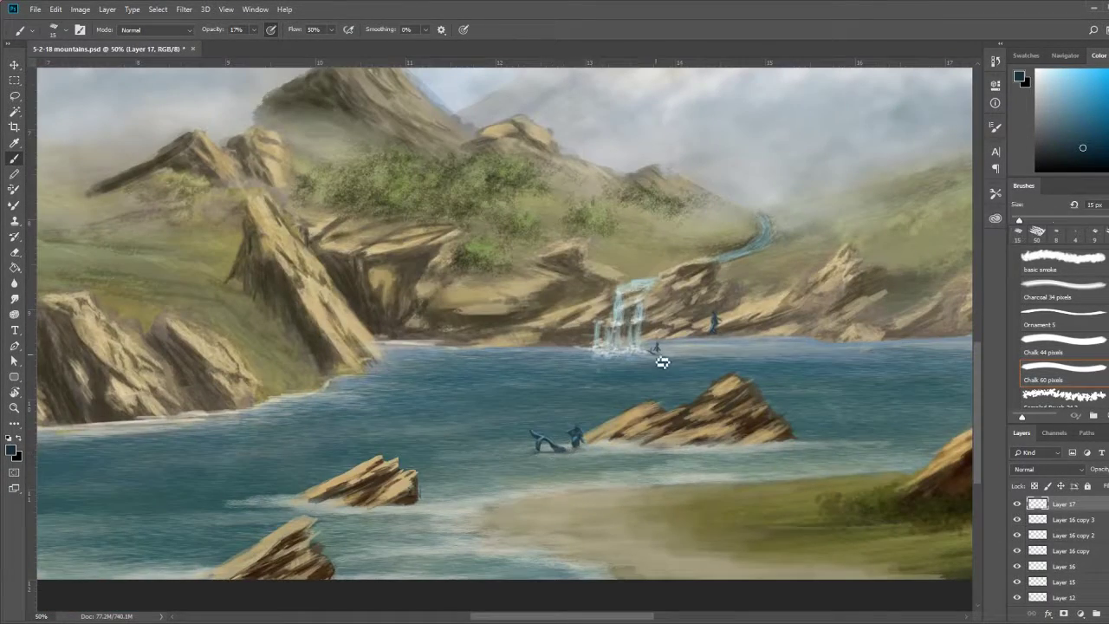
{"action": "scroll", "coordinate": [661, 354], "scroll_direction": "up", "scroll_amount": 4}
{"action": "scroll", "coordinate": [649, 382], "scroll_direction": "right", "scroll_amount": 4}
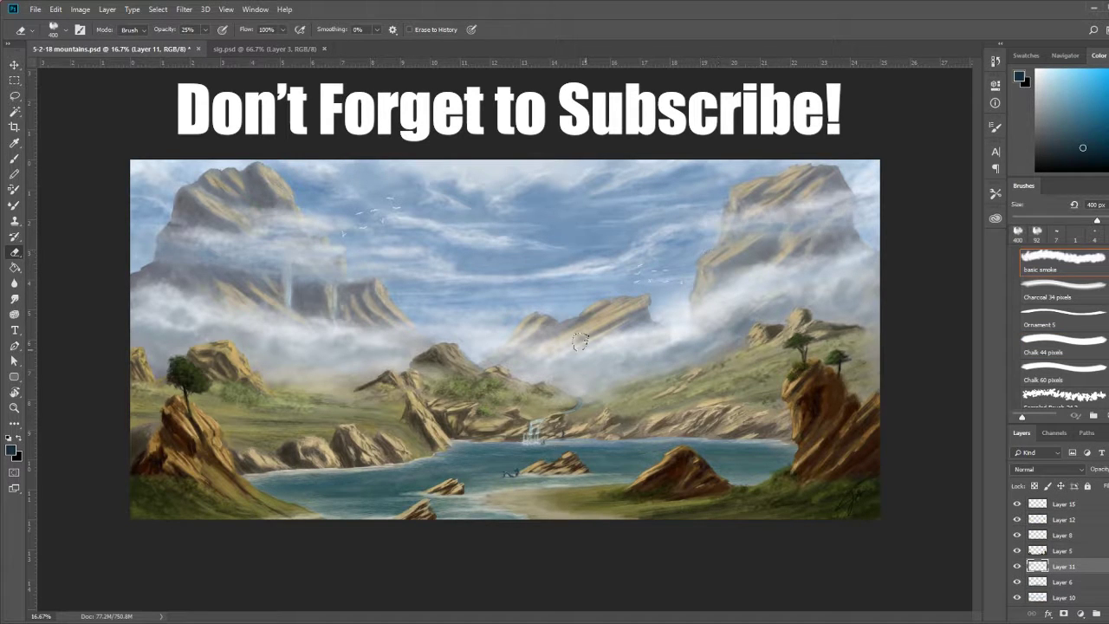
Paint near-white mist over the right mountain top with an 800 px soft brush.
{"action": "key", "text": "b"}
{"action": "left_click_drag", "start_coordinate": [814, 236], "coordinate": [796, 213]}
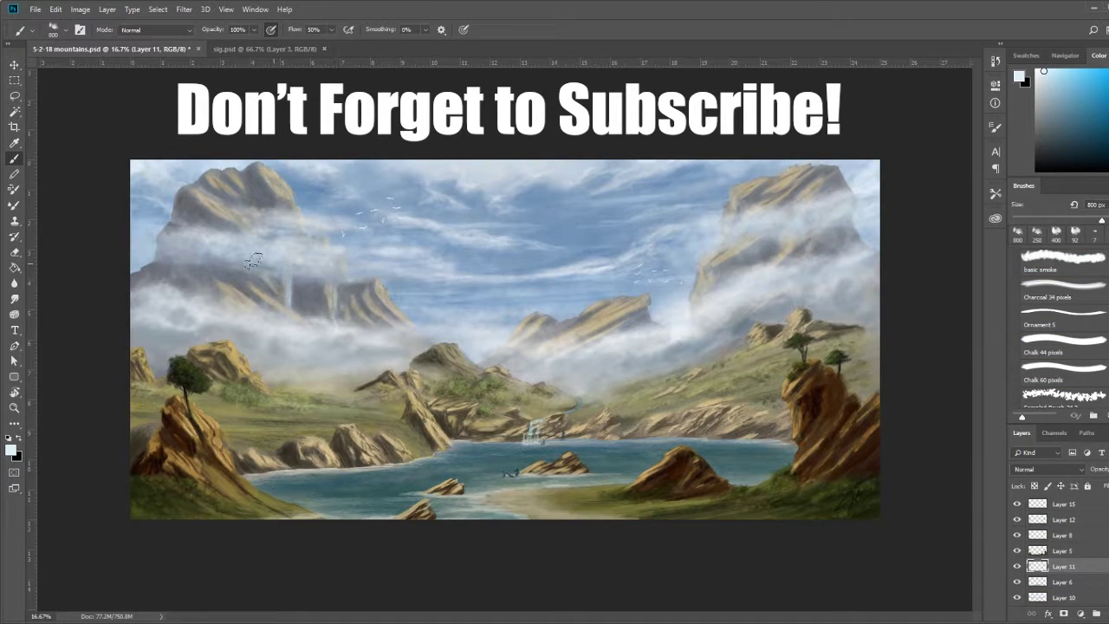